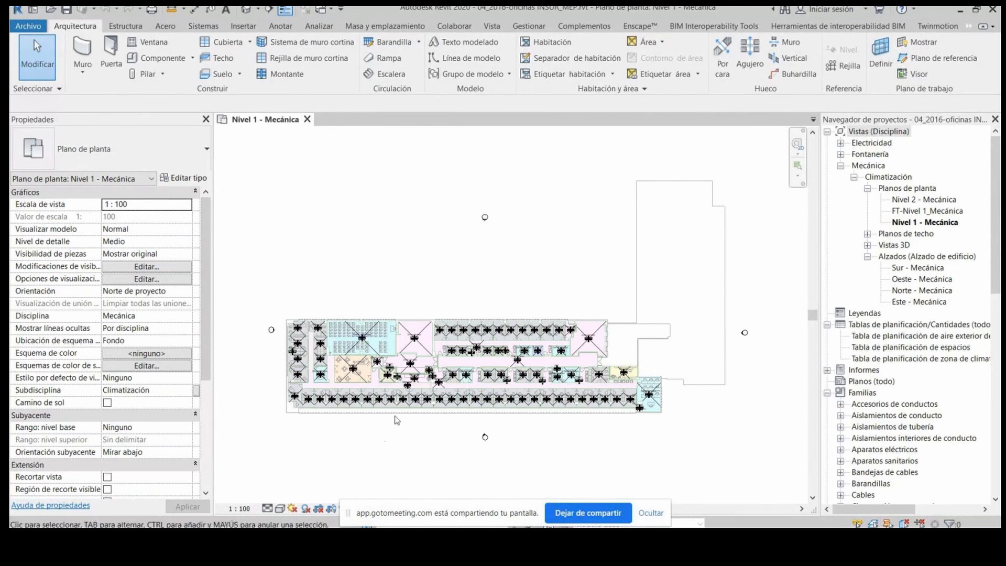
Step: Examine the labelled spaces across the Nivel 1 - Mecánica floor plan, from the offices to the common areas, and the project's families
scroll(394, 414, "up", 2)
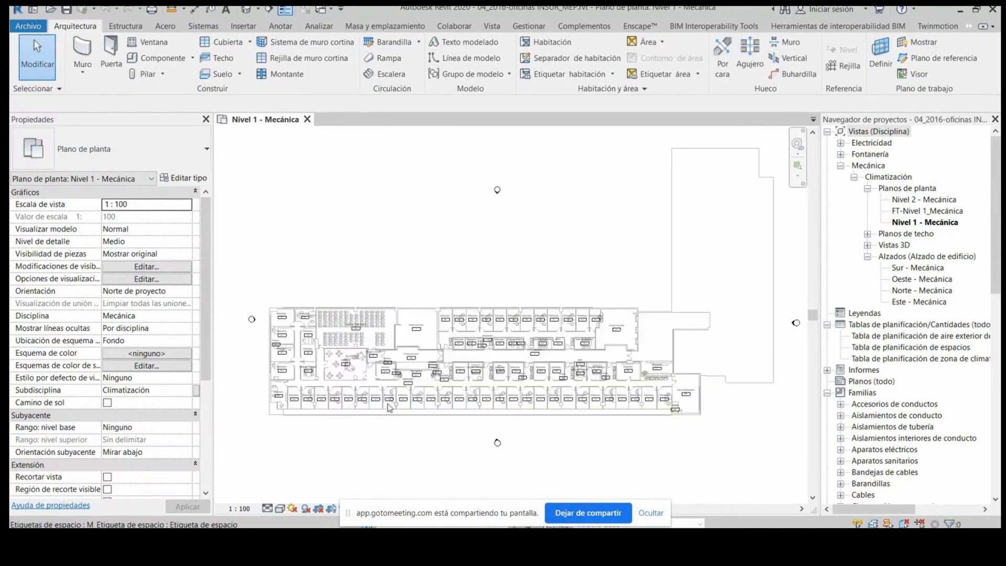
scroll(389, 406, "up", 1)
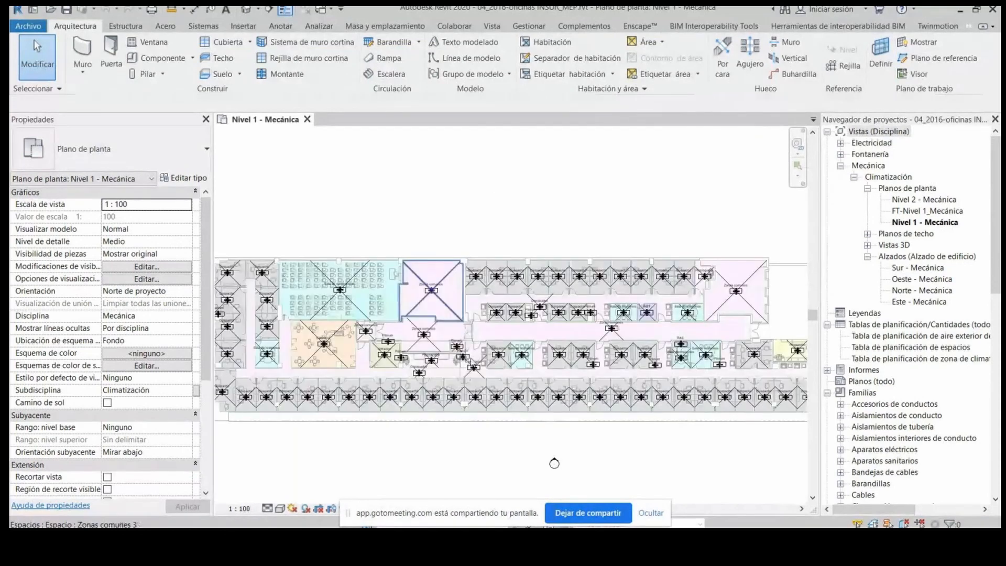
scroll(463, 320, "down", 2)
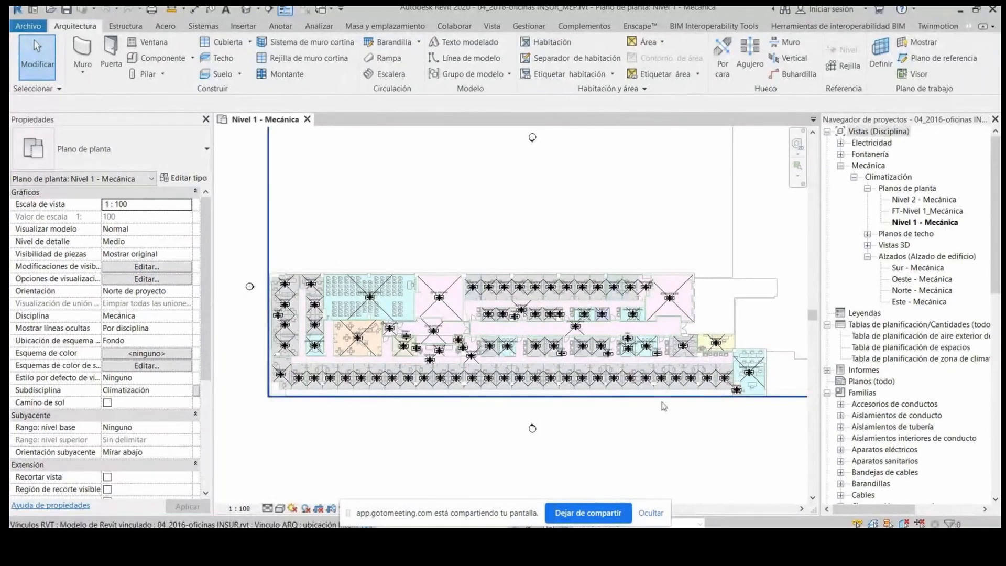
scroll(727, 381, "up", 2)
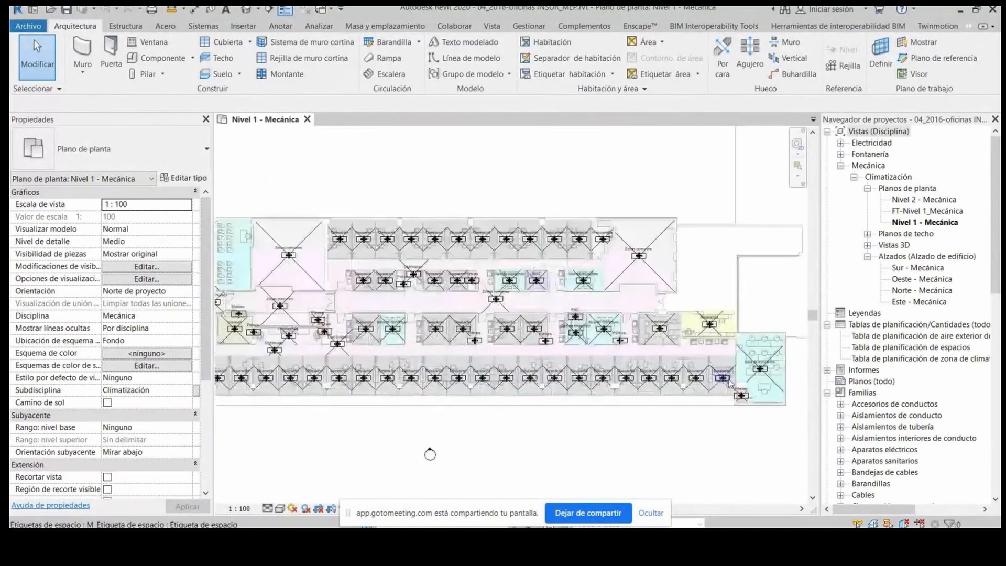
scroll(733, 362, "down", 3)
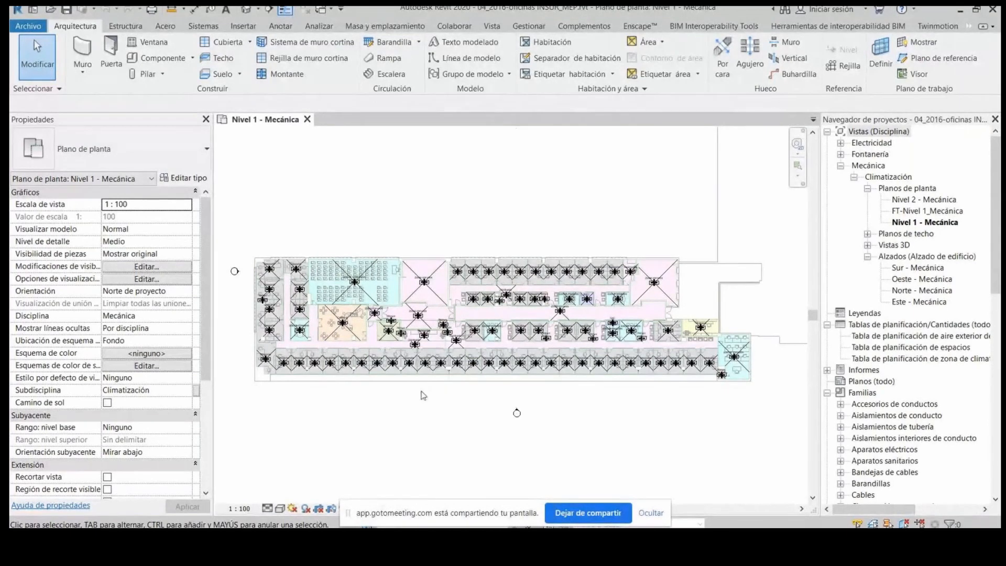
scroll(459, 294, "up", 1)
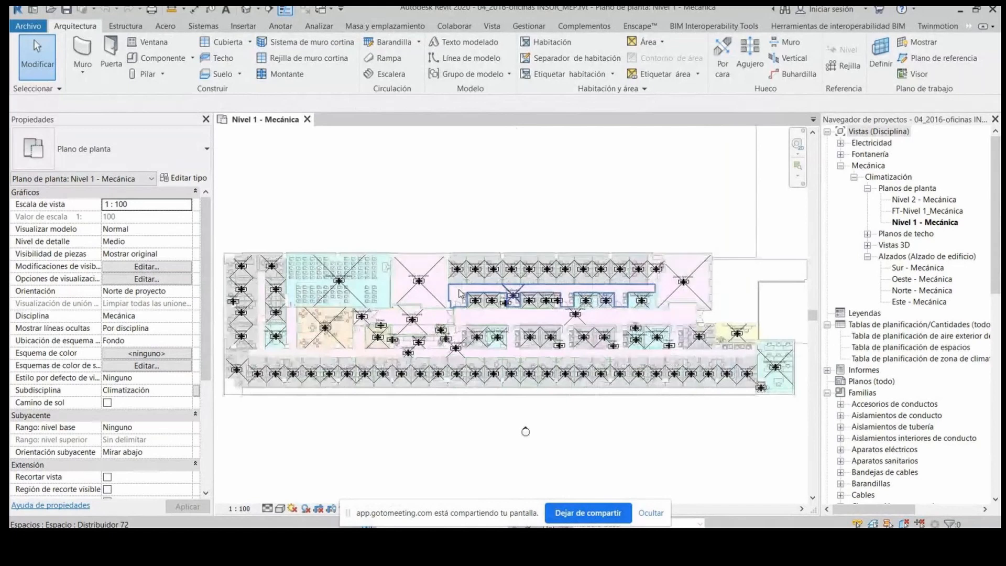
scroll(460, 293, "up", 1)
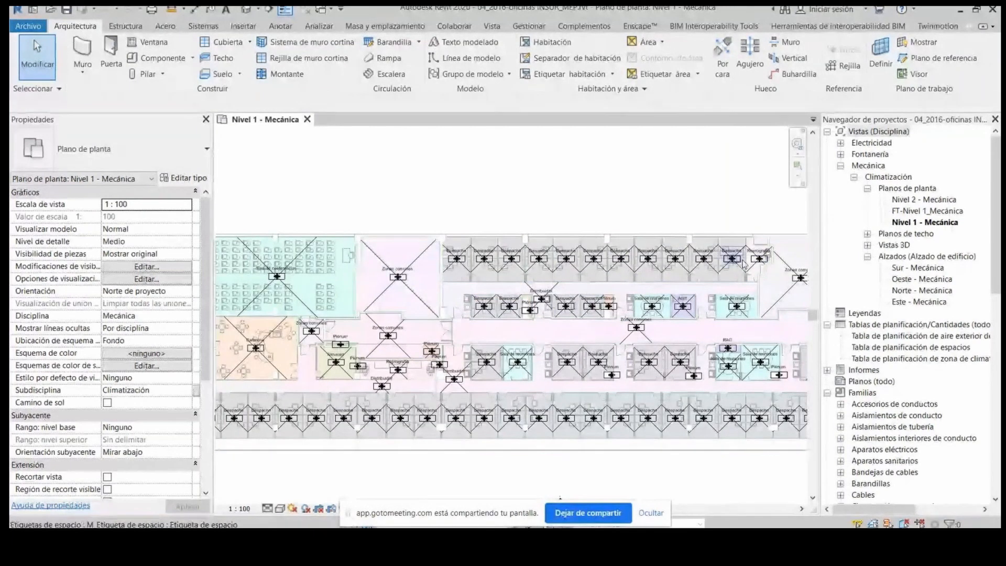
scroll(744, 261, "up", 1)
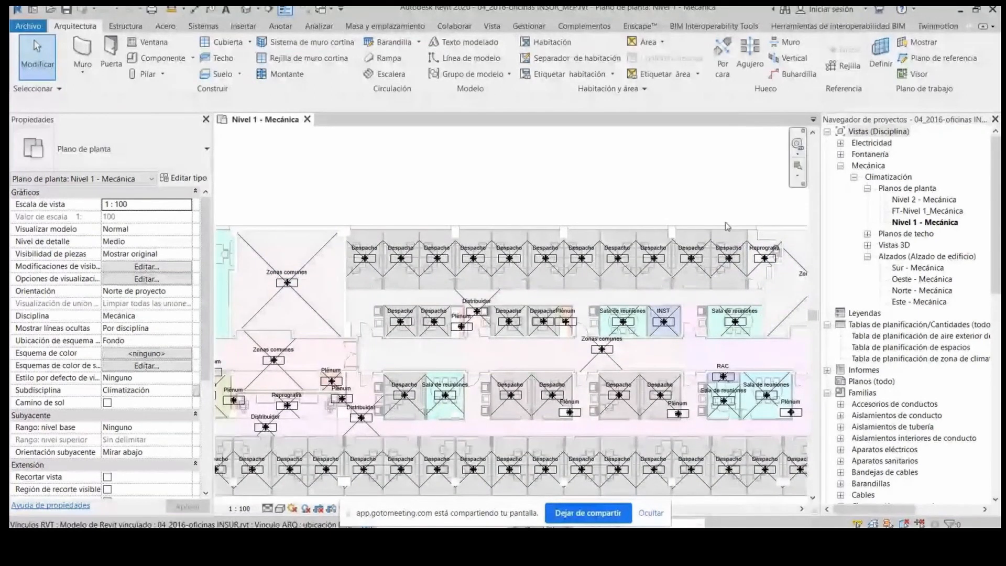
scroll(631, 257, "down", 2)
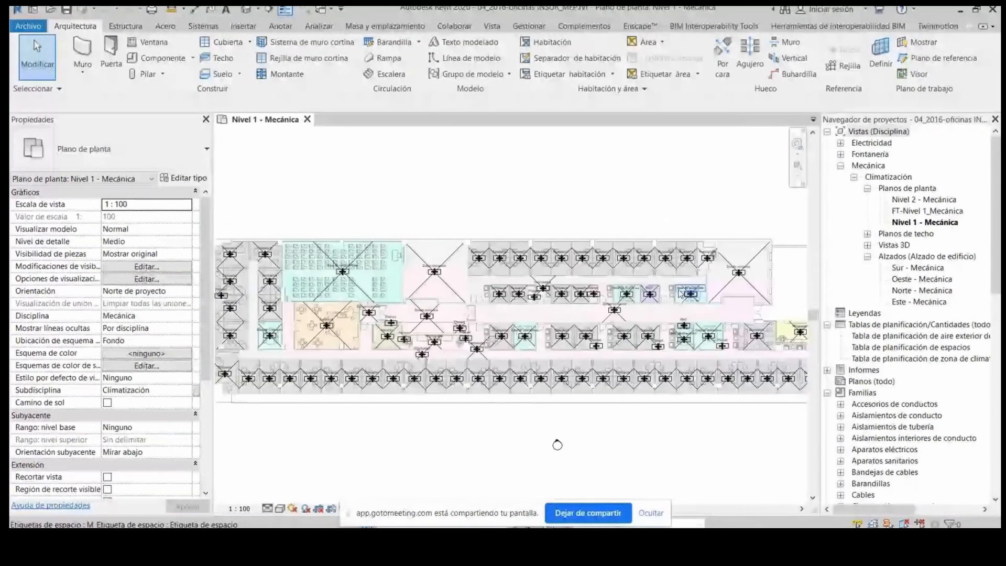
scroll(680, 292, "down", 1)
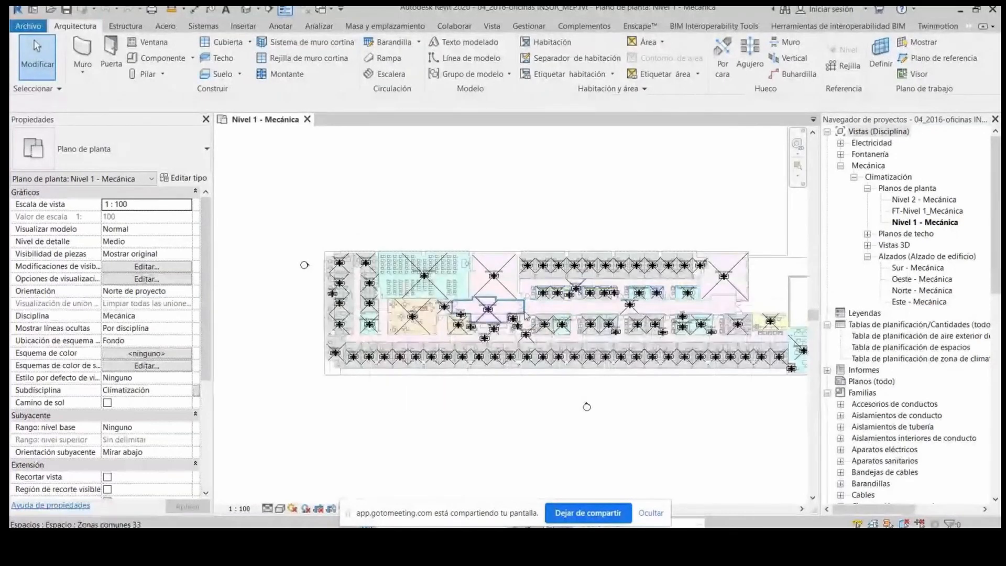
scroll(645, 335, "down", 1)
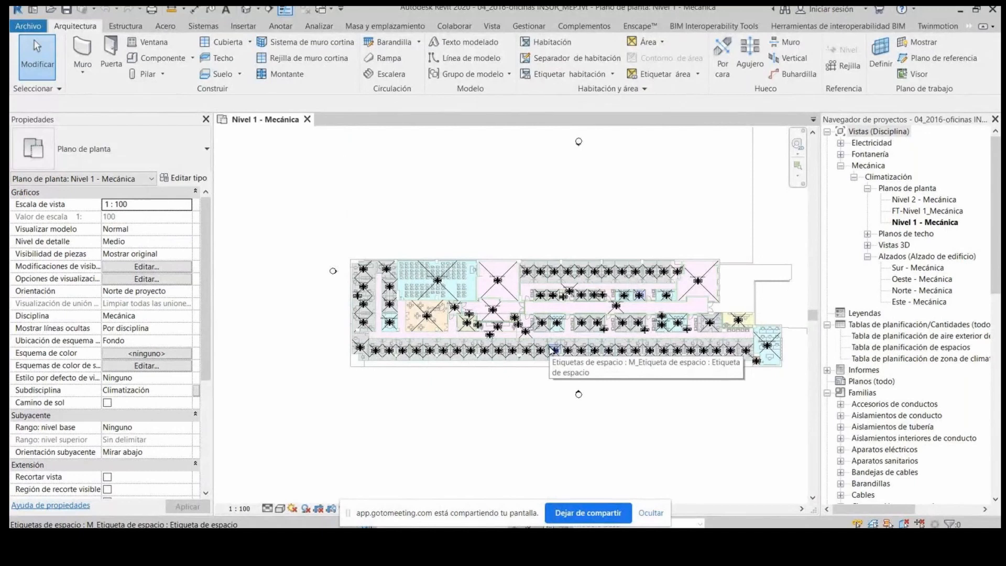
scroll(424, 382, "down", 1)
scroll(422, 379, "down", 1)
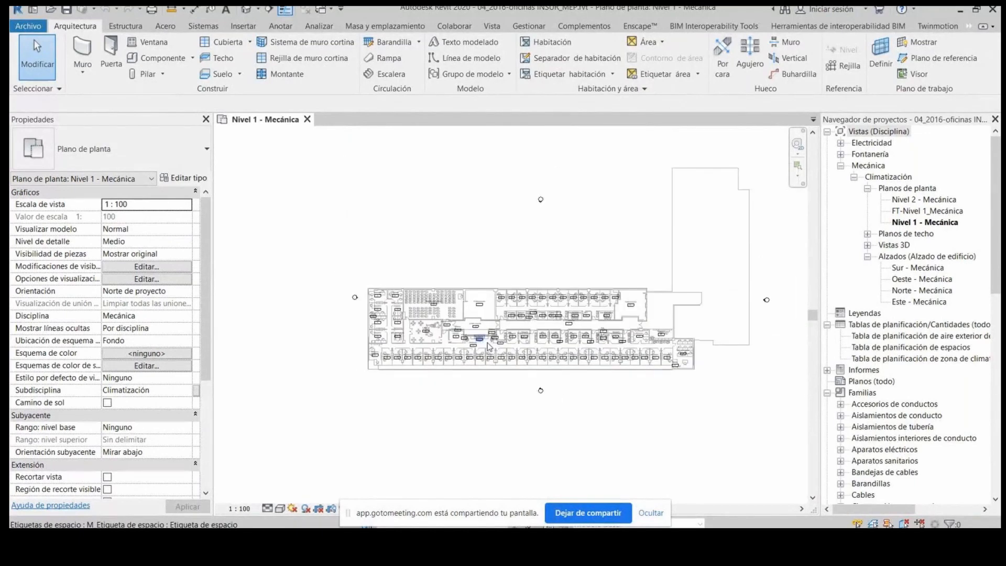
scroll(479, 343, "up", 2)
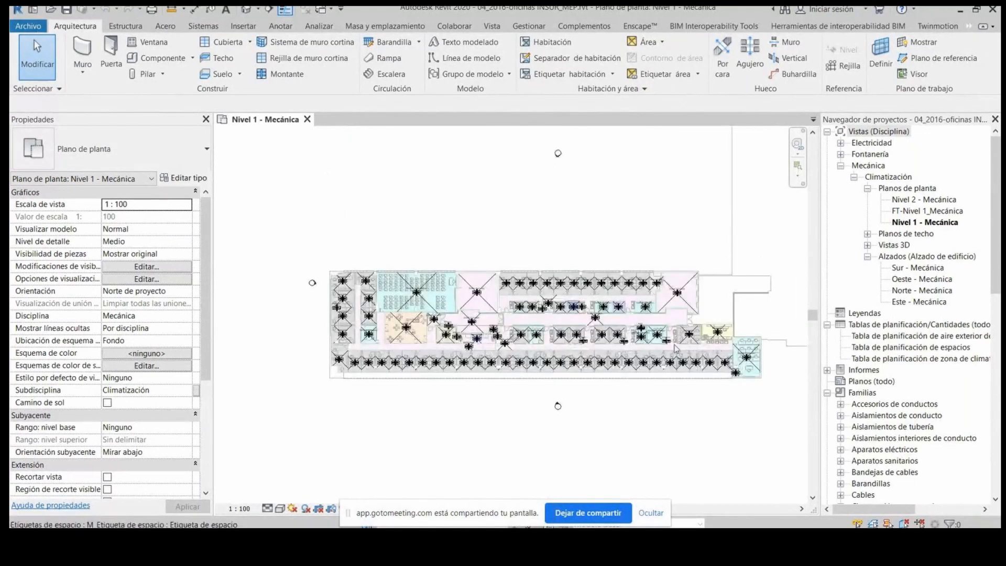
scroll(897, 347, "down", 3)
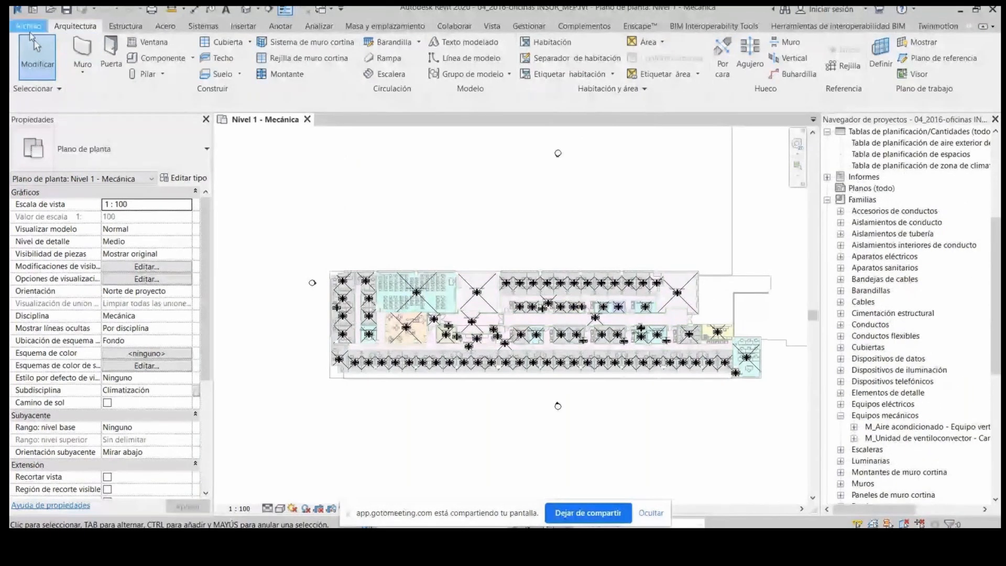
Step: Open the model 04_2016-oficinas INSUR.rvt, agreeing to unload it as a link from the MEP project and accepting the warnings
left_click(30, 30)
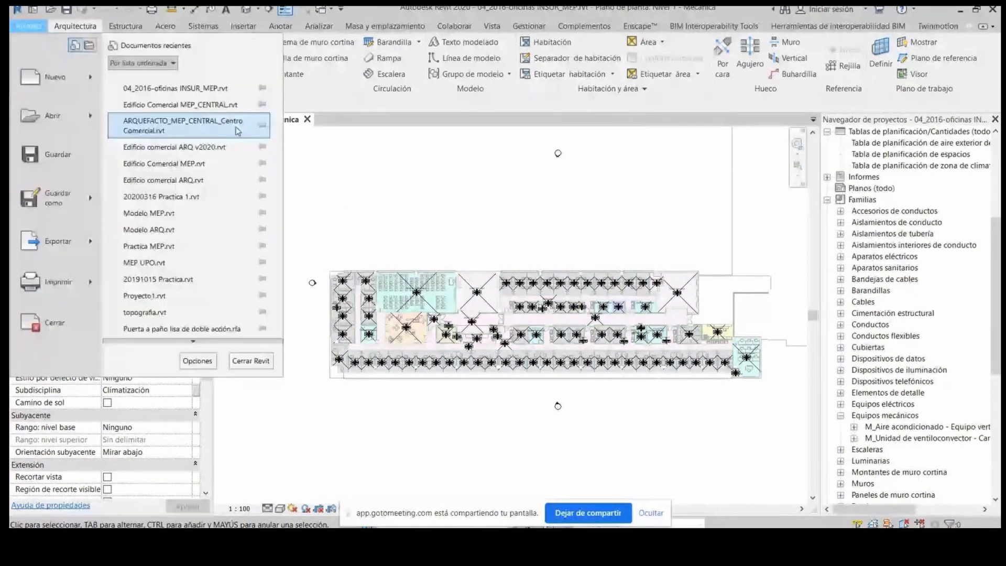
left_click(53, 117)
left_click(382, 164)
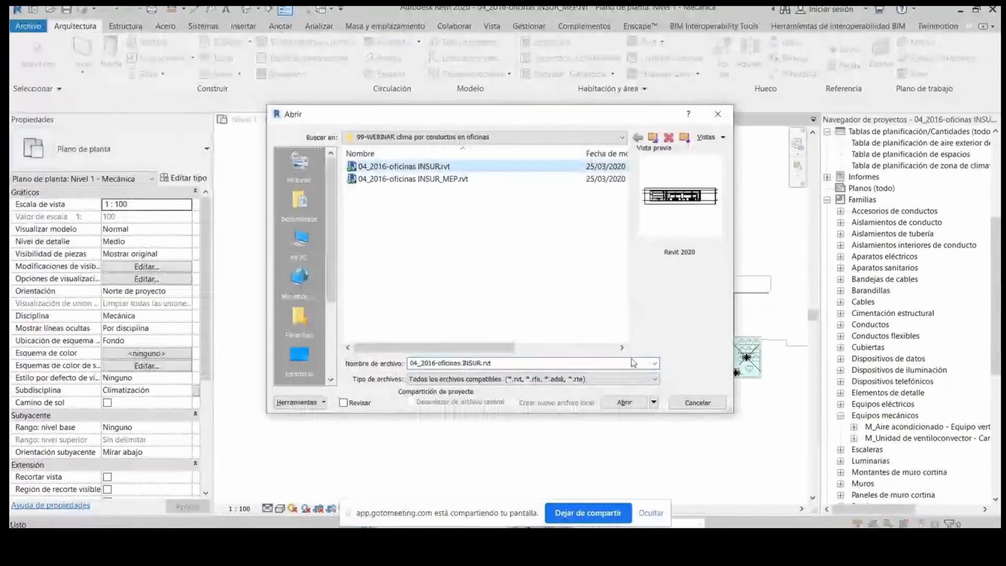
left_click(633, 463)
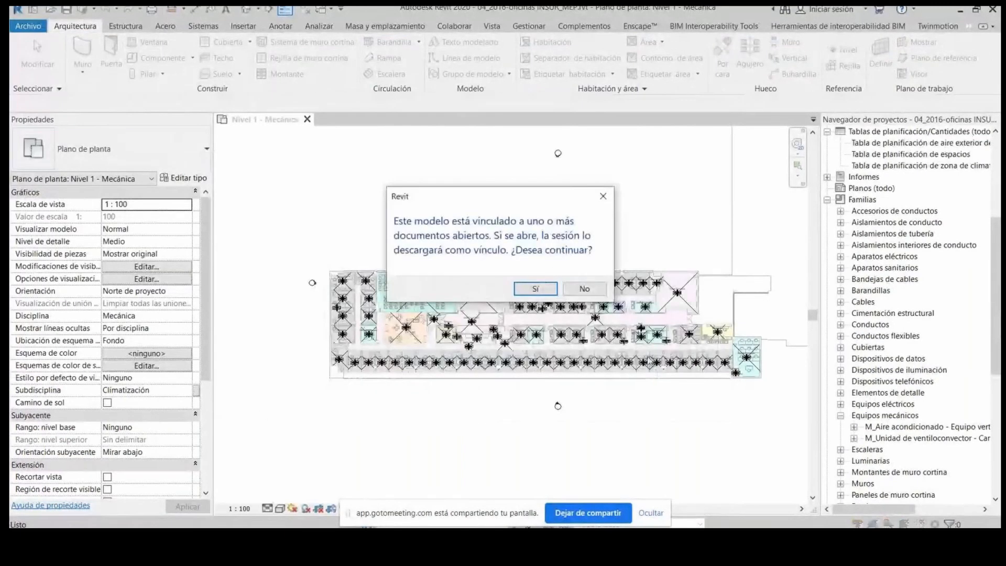
left_click(560, 286)
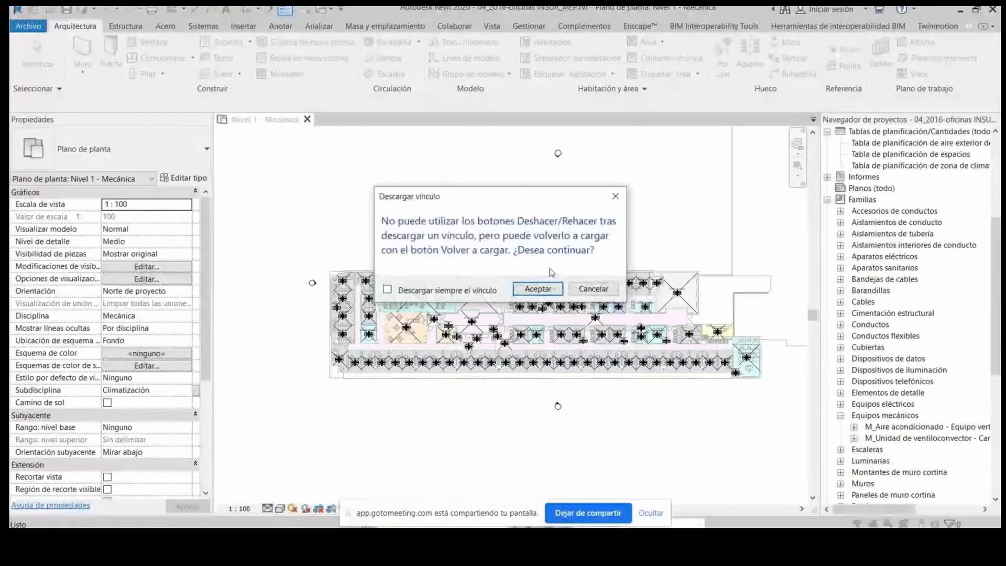
left_click(559, 287)
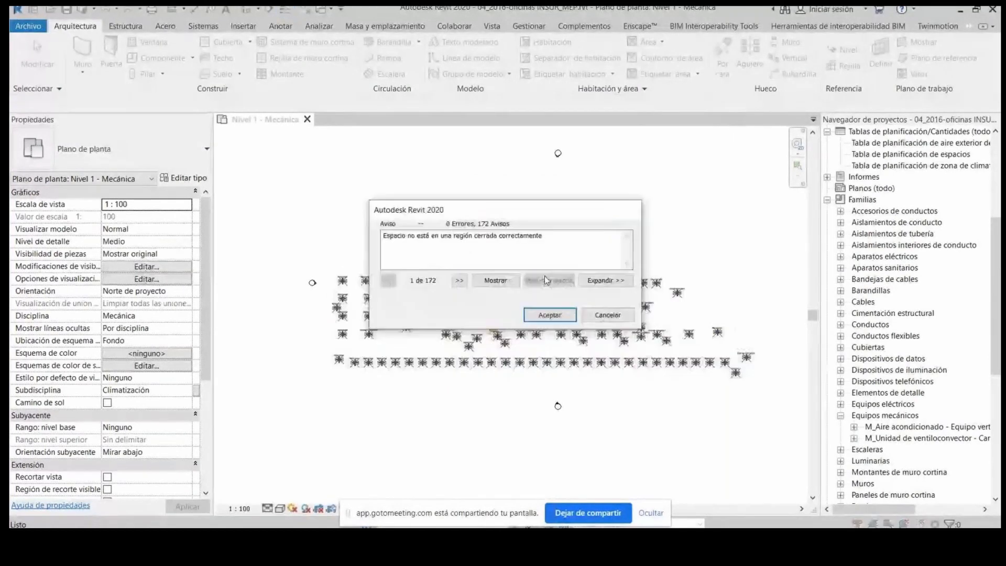
left_click(550, 312)
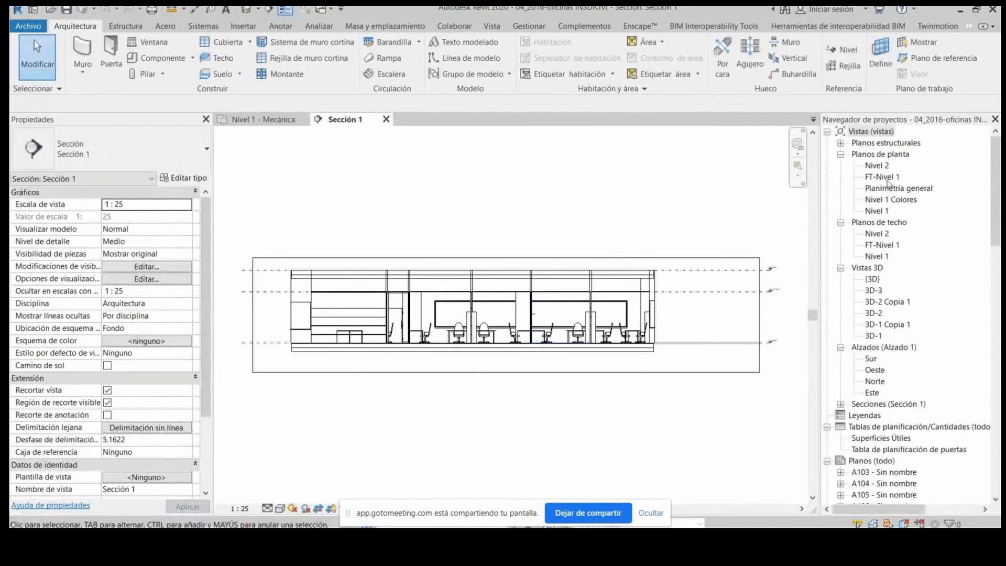
Step: Open the Nivel 1 floor plan of the architectural model, dismiss the advertisement, and try to open the default 3D view
double_click(877, 211)
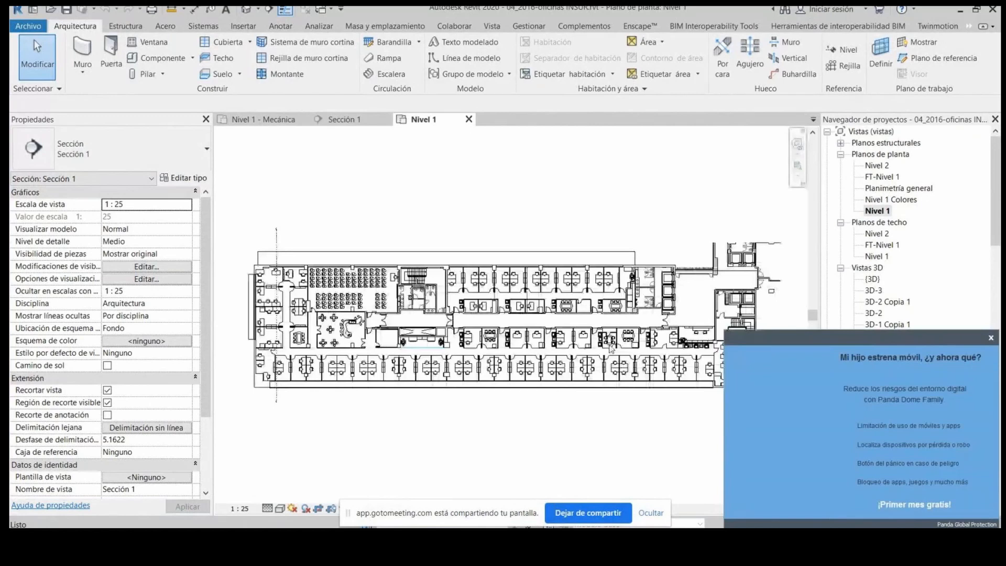
left_click(992, 339)
scroll(285, 334, "up", 2)
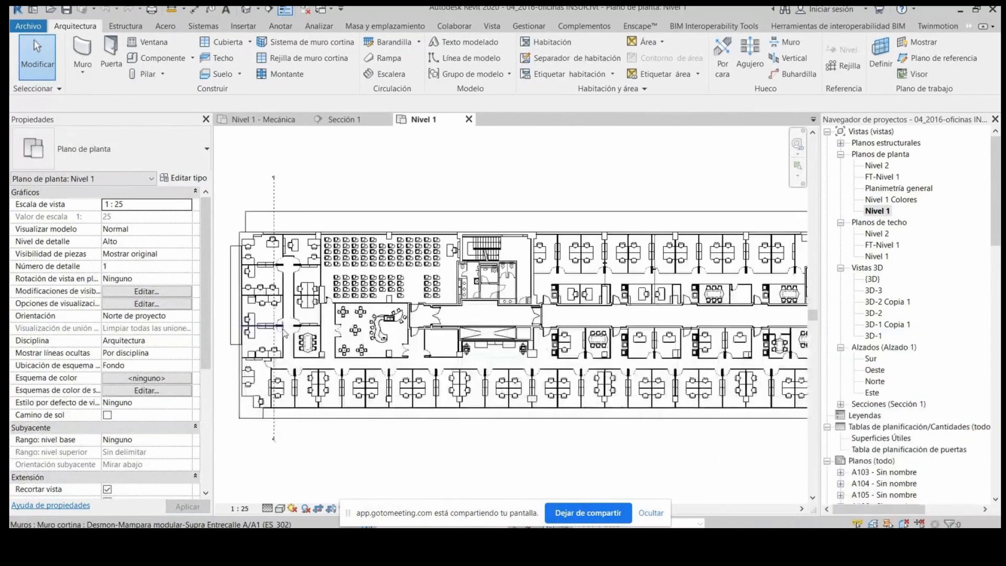
left_click(246, 9)
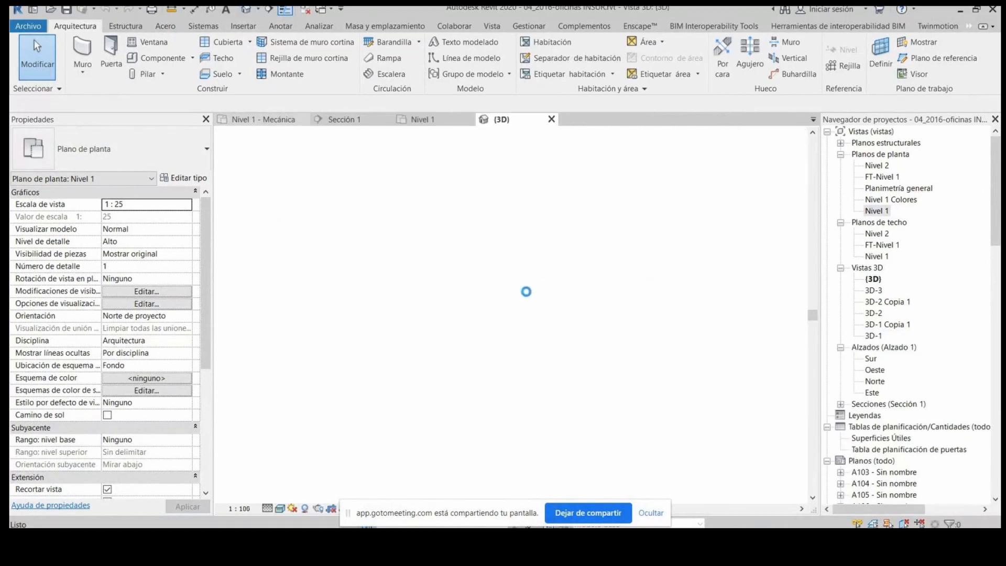
Step: Dismiss the Revit 2020 error report without sending it and acknowledge its cancellation
key("alt+Tab")
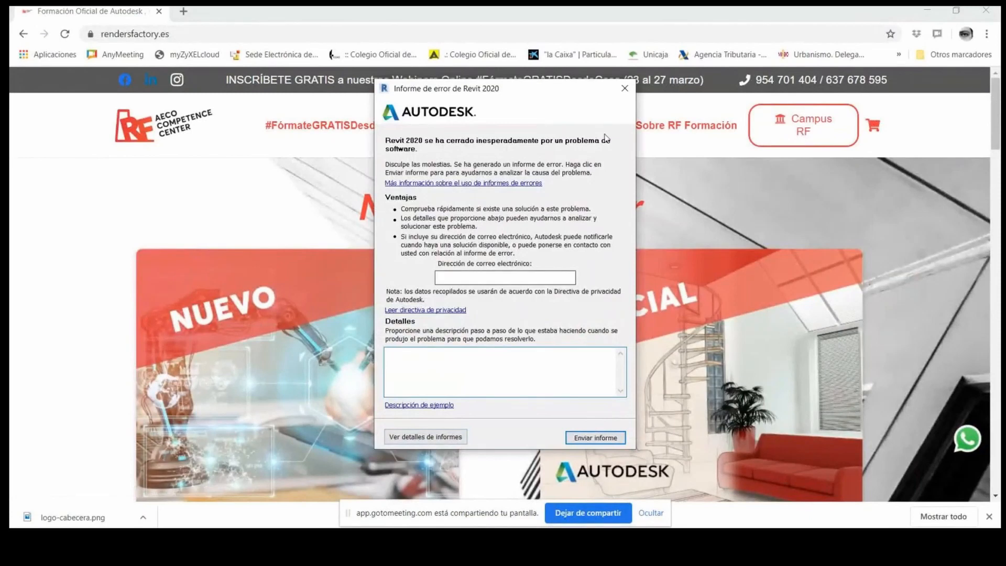
left_click(625, 88)
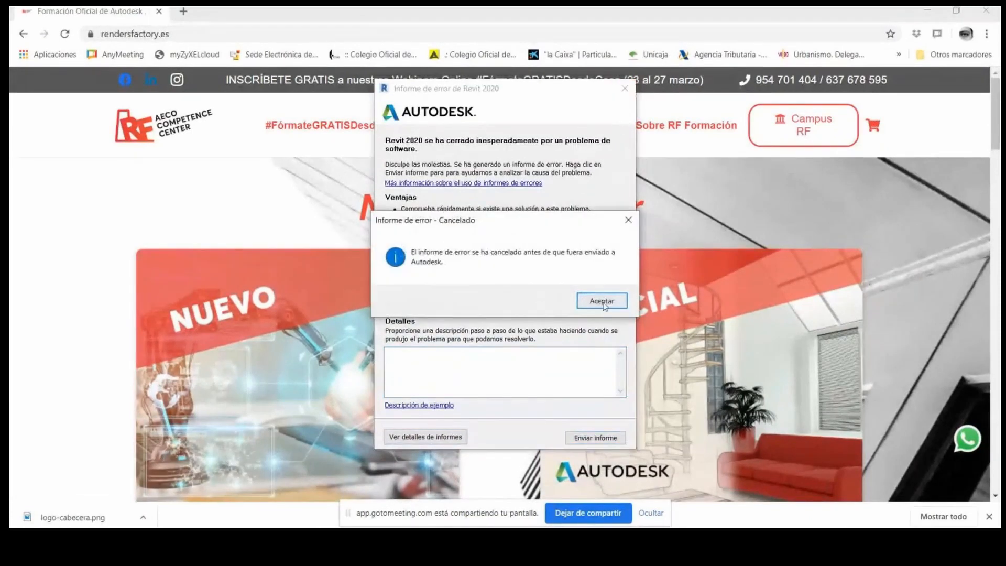
left_click(602, 301)
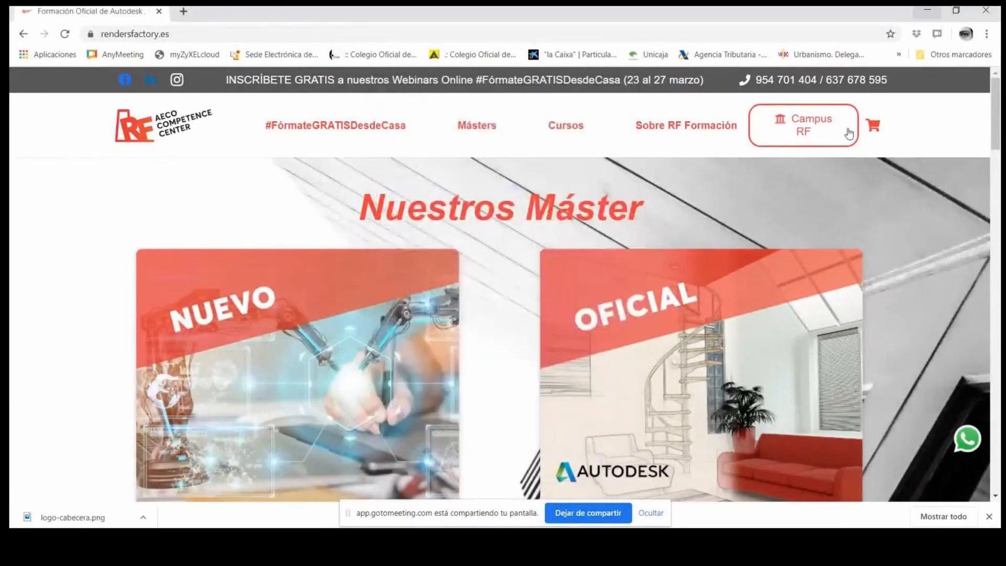
Step: Minimize the website, presentation PDF and GoToMeeting windows to reach the webinar file folder on the desktop
left_click(937, 11)
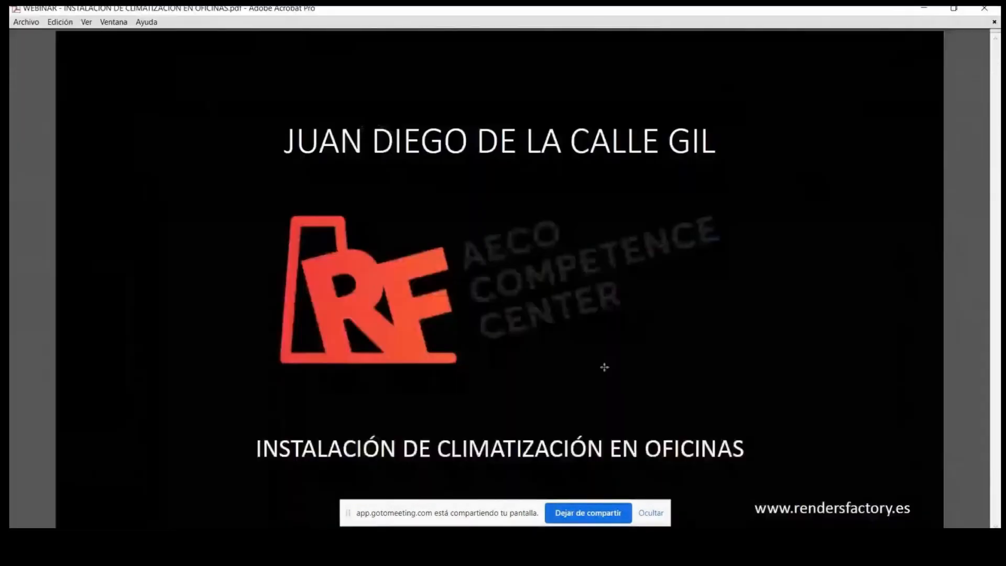
left_click(924, 9)
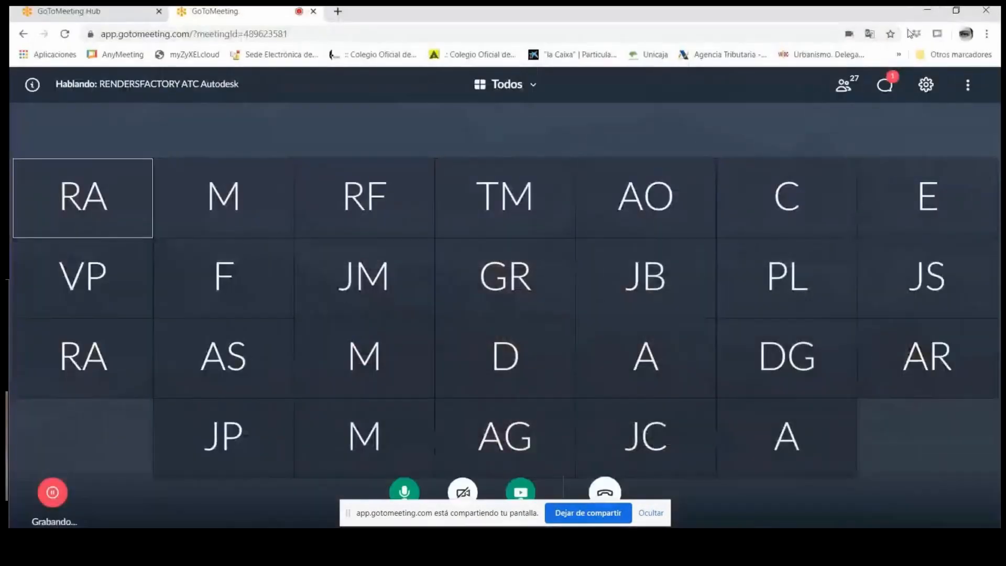
left_click(928, 12)
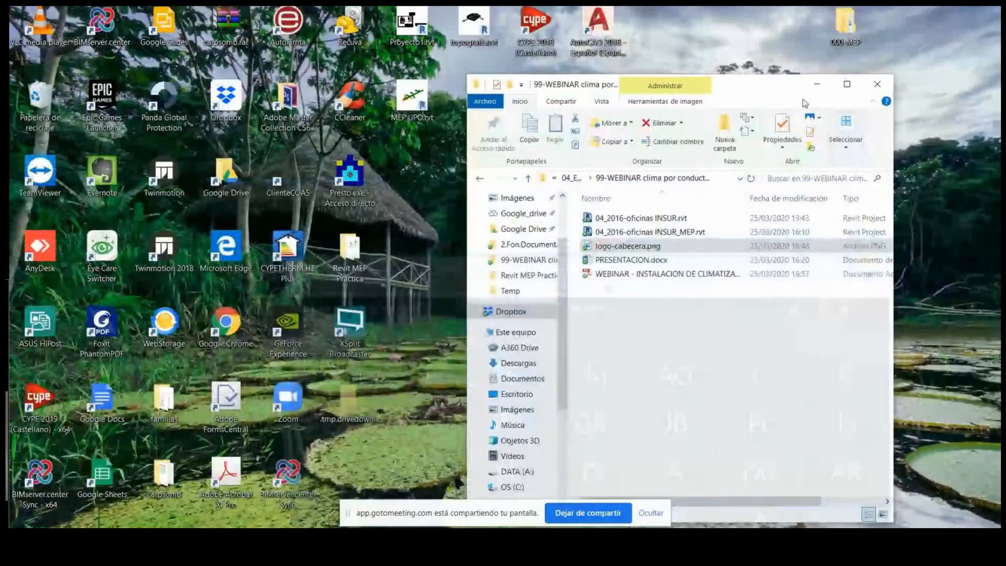
Step: Open 04_2016-oficinas INSUR.rvt in Revit 2020 from the webinar folder, postponing the Twinmotion DirectLink plugin update
left_click(693, 346)
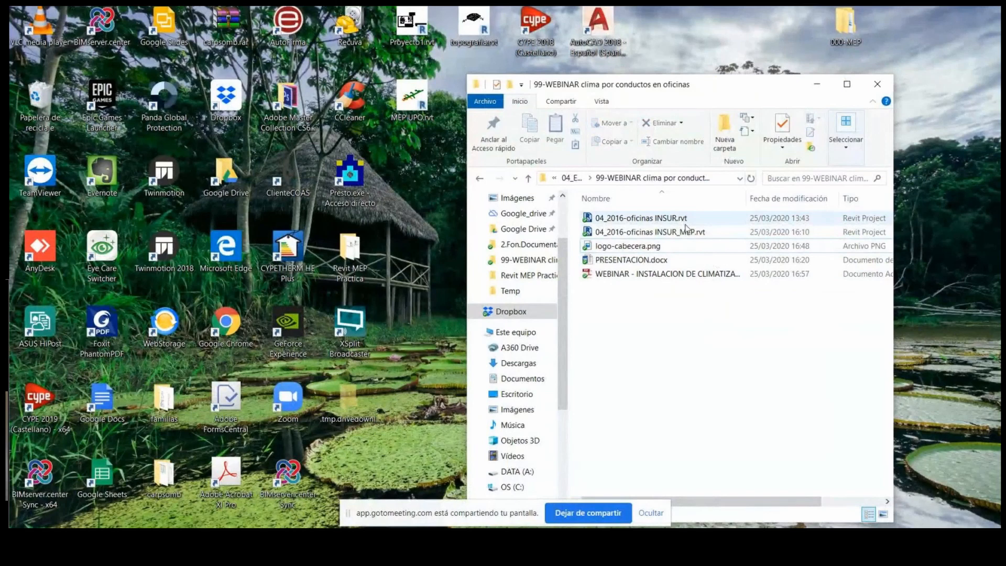
double_click(686, 222)
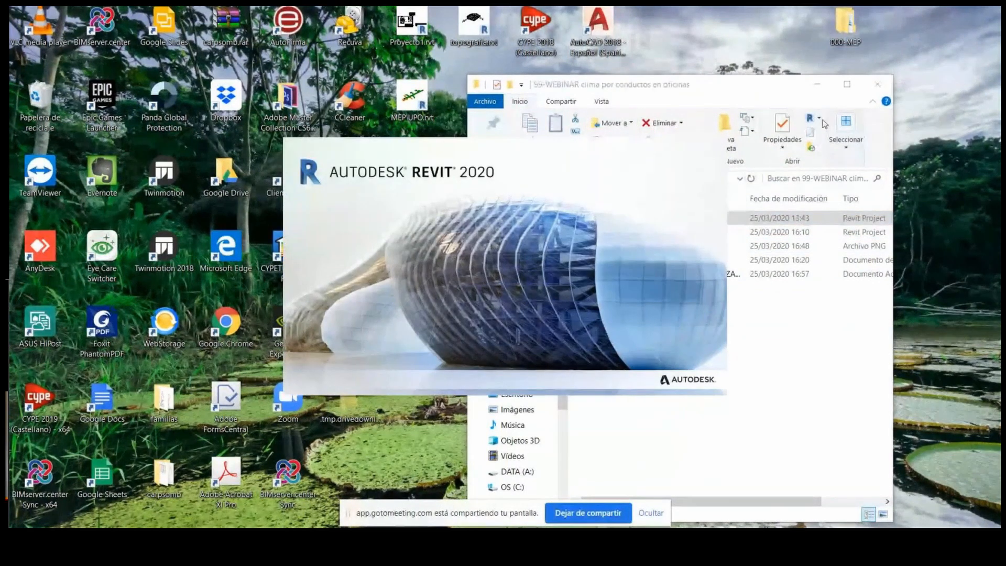
left_click(804, 128)
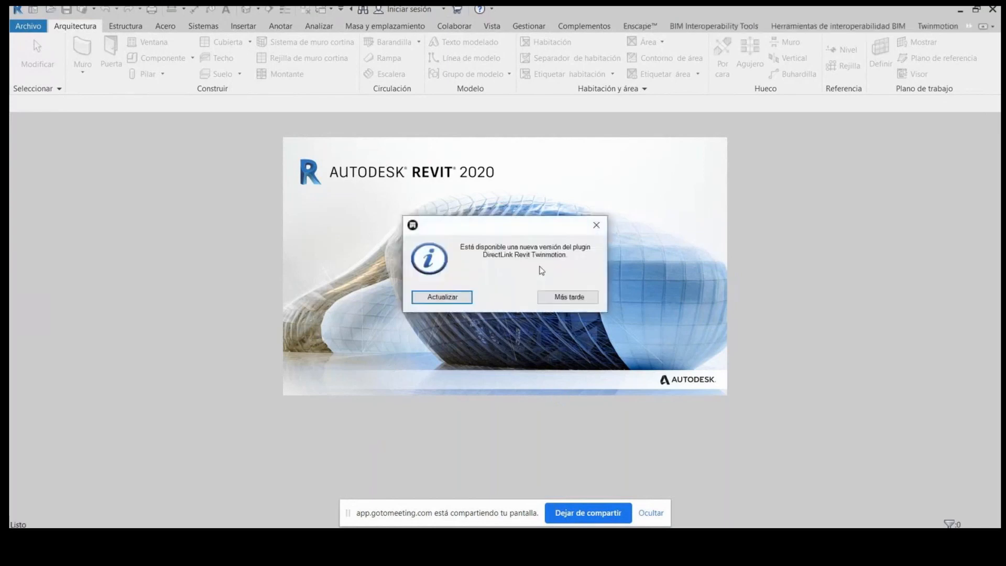
left_click(568, 297)
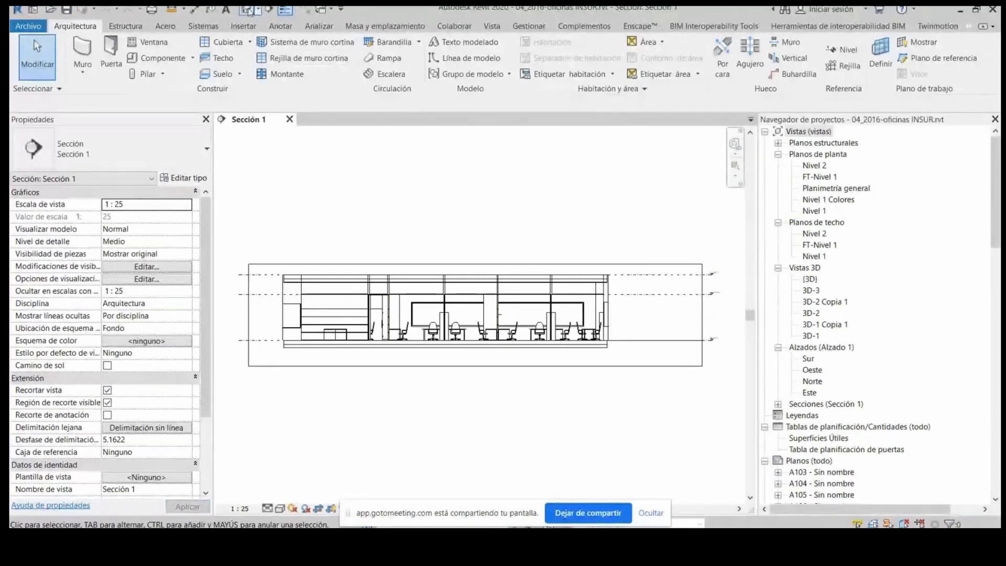
Step: Open the default 3D view of the office building and enable its section box
key("3")
key("d")
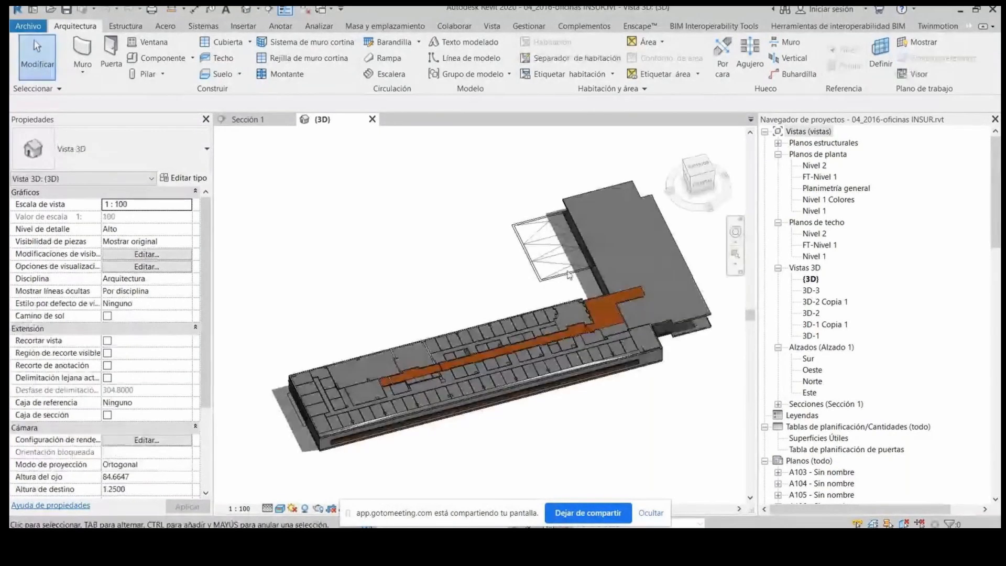
left_click(108, 415)
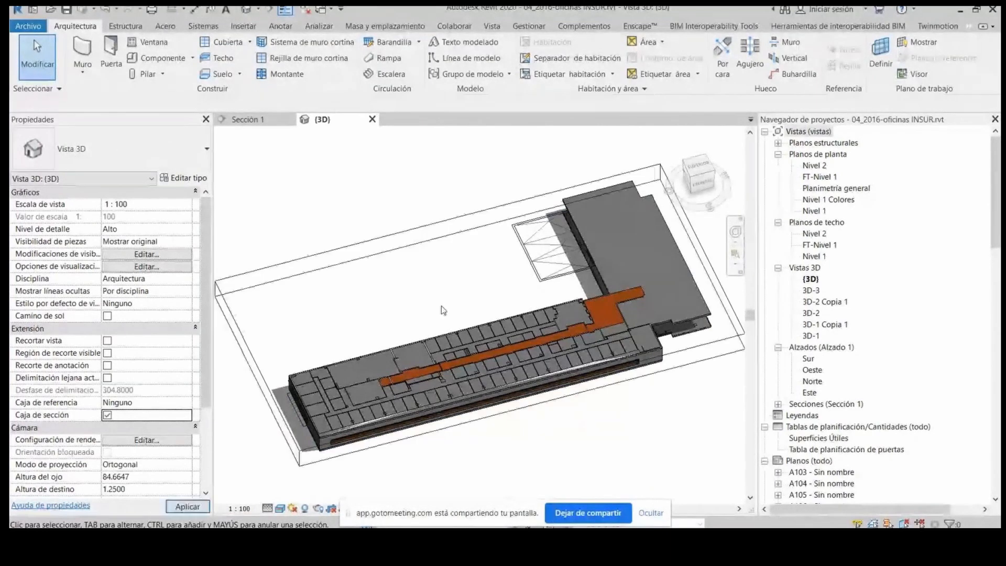
Step: Lower the section box's top face to expose the office interiors and narrow the Project Browser to enlarge the 3D view
left_click(478, 229)
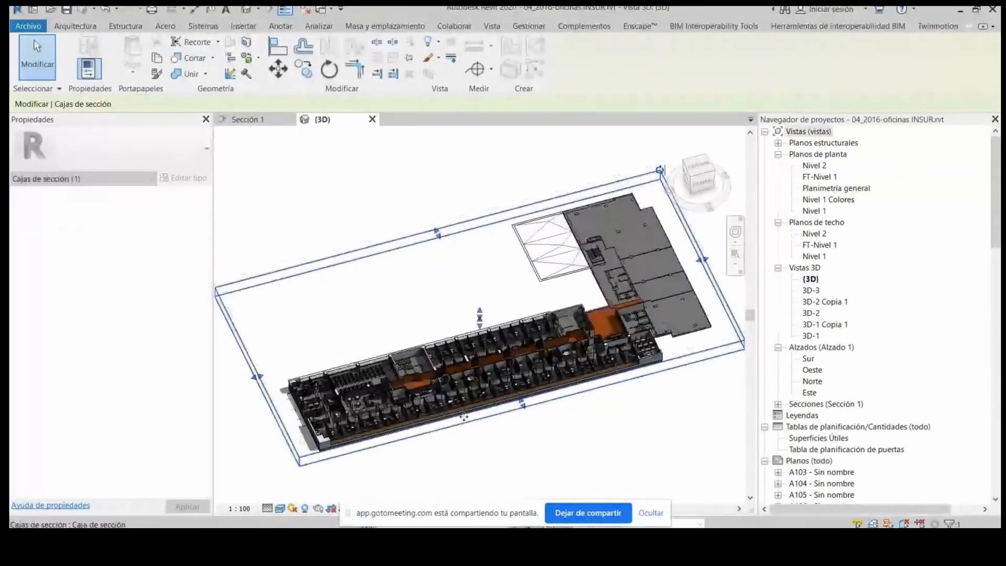
scroll(386, 420, "up", 5)
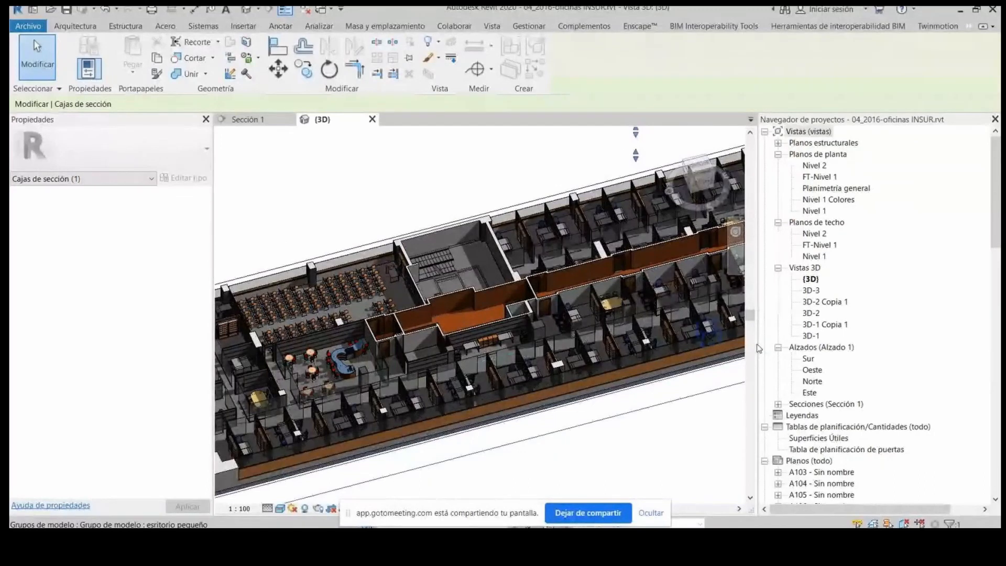
left_click_drag(758, 348, 886, 325)
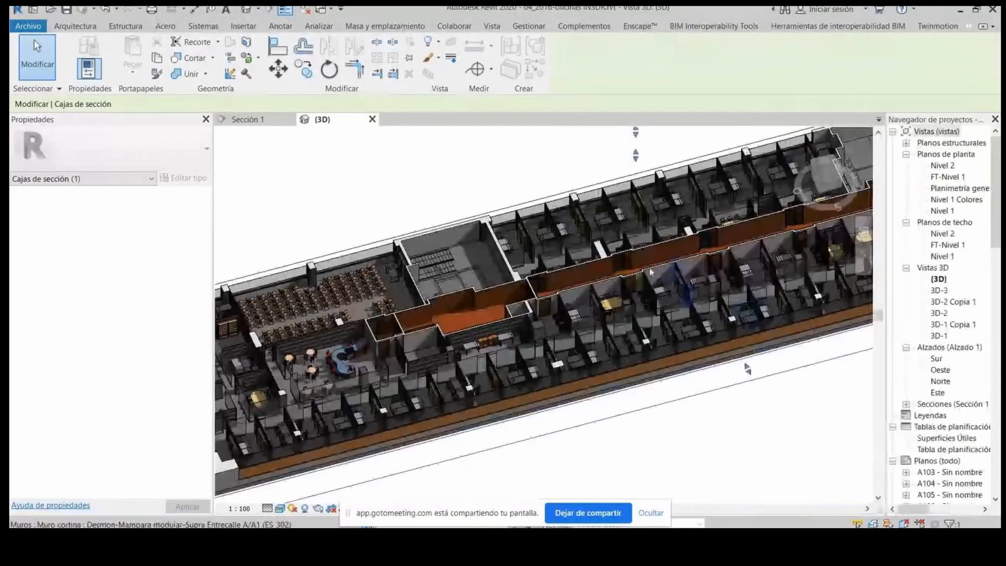
Step: Examine the furnished offices, meeting rooms, assembly hall and central corridor in the sectioned 3D view, and deselect the section box
scroll(635, 282, "up", 3)
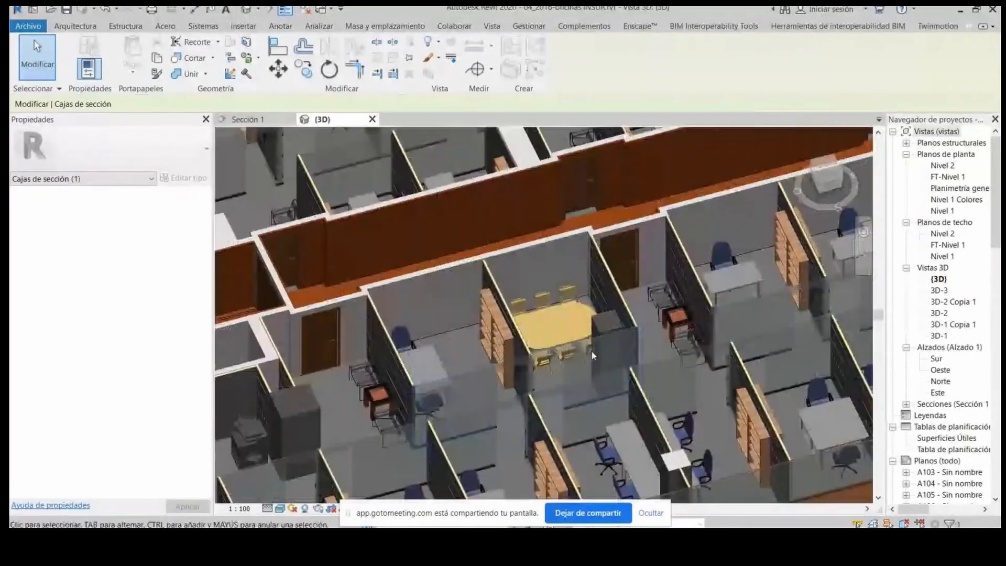
scroll(592, 349, "down", 2)
scroll(602, 318, "down", 2)
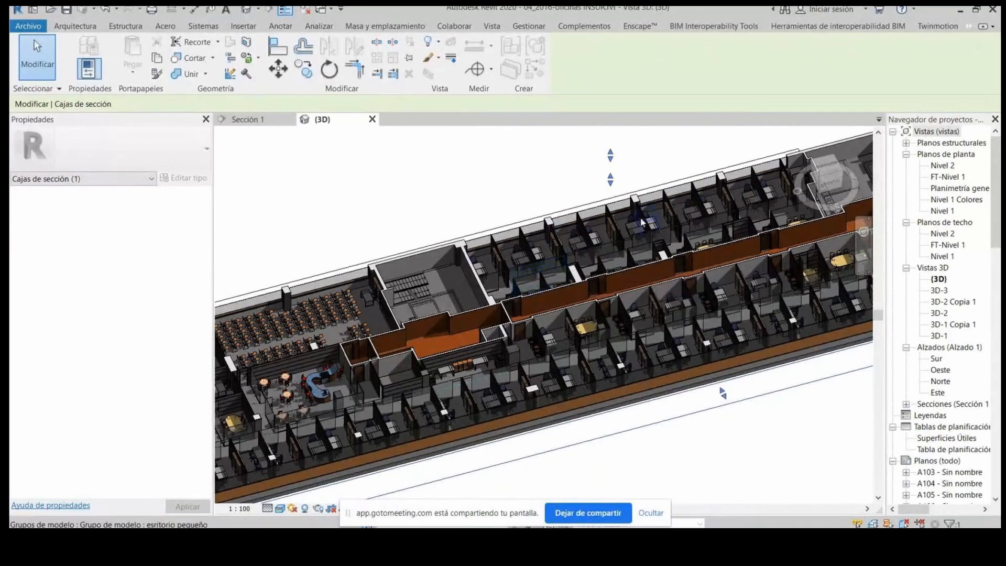
scroll(640, 217, "down", 1)
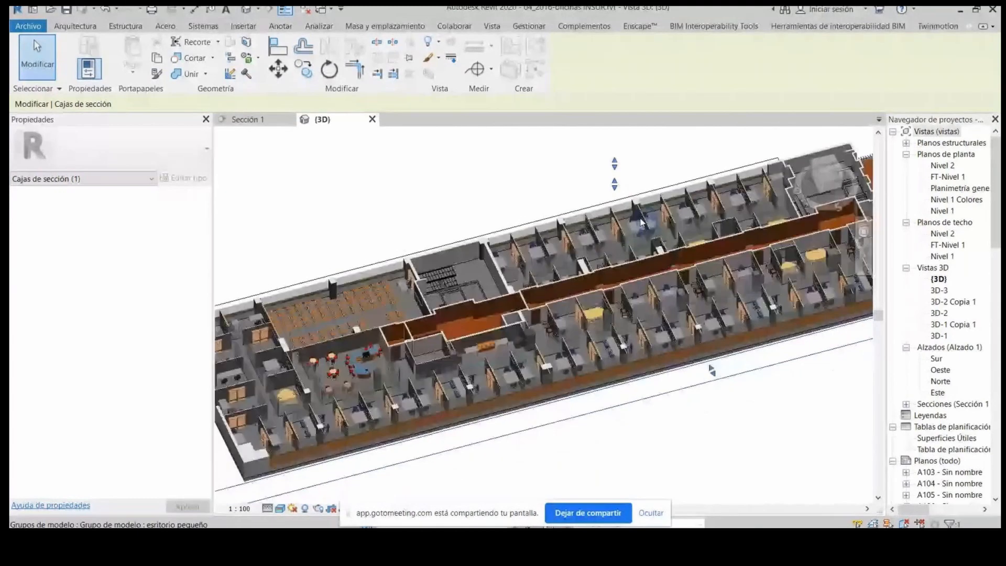
scroll(640, 222, "down", 1)
scroll(319, 382, "up", 3)
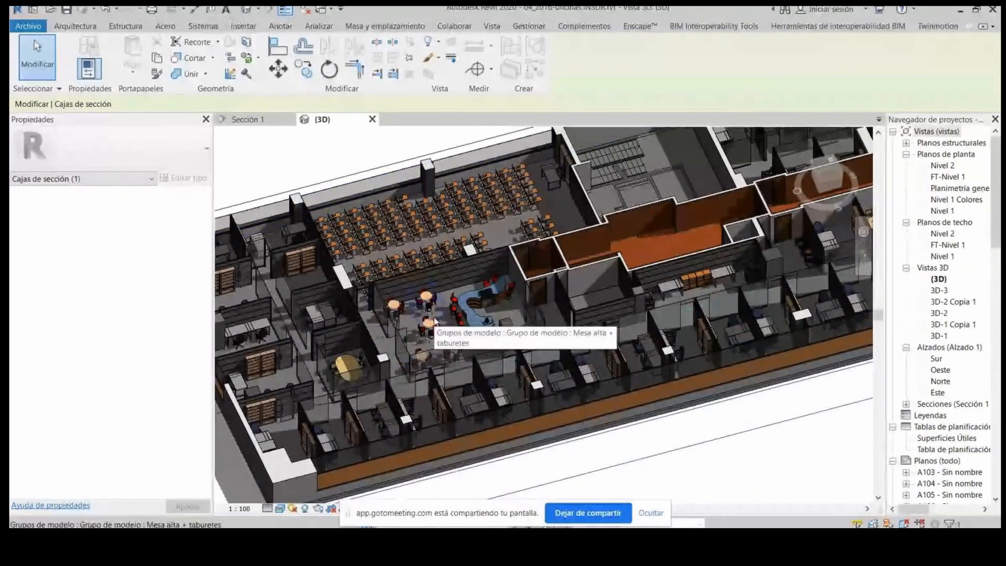
scroll(613, 331, "down", 2)
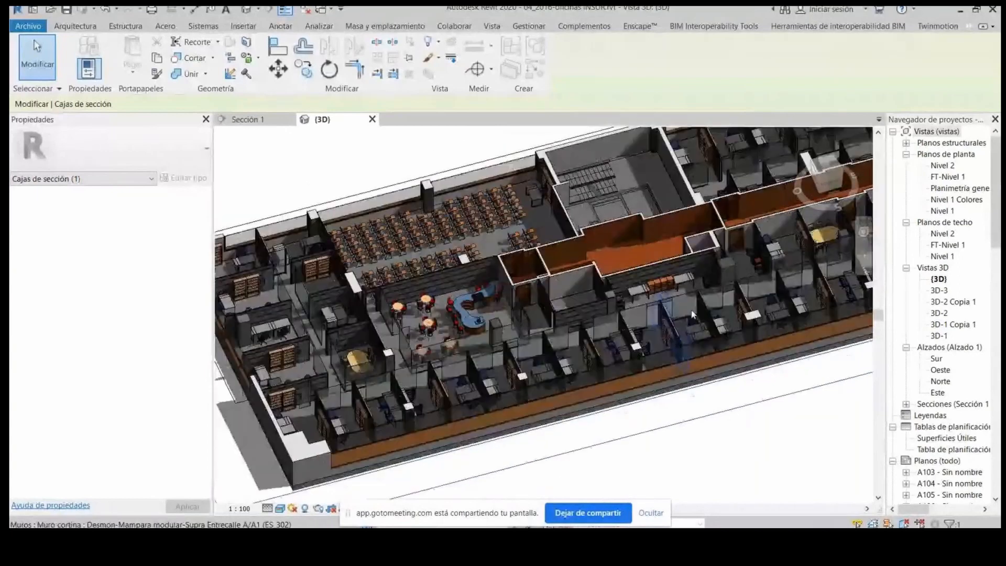
scroll(343, 344, "down", 1)
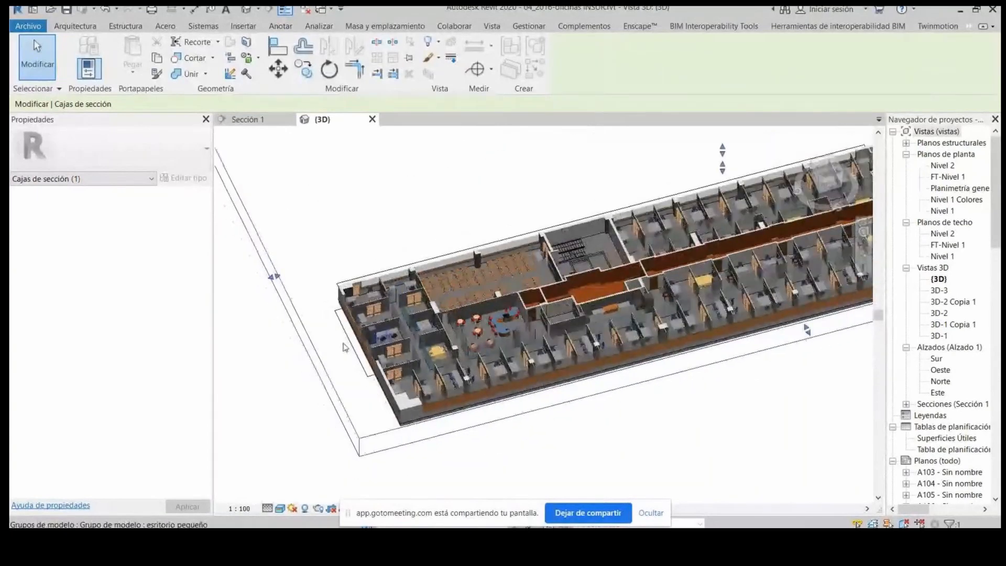
scroll(338, 349, "down", 1)
scroll(805, 261, "up", 2)
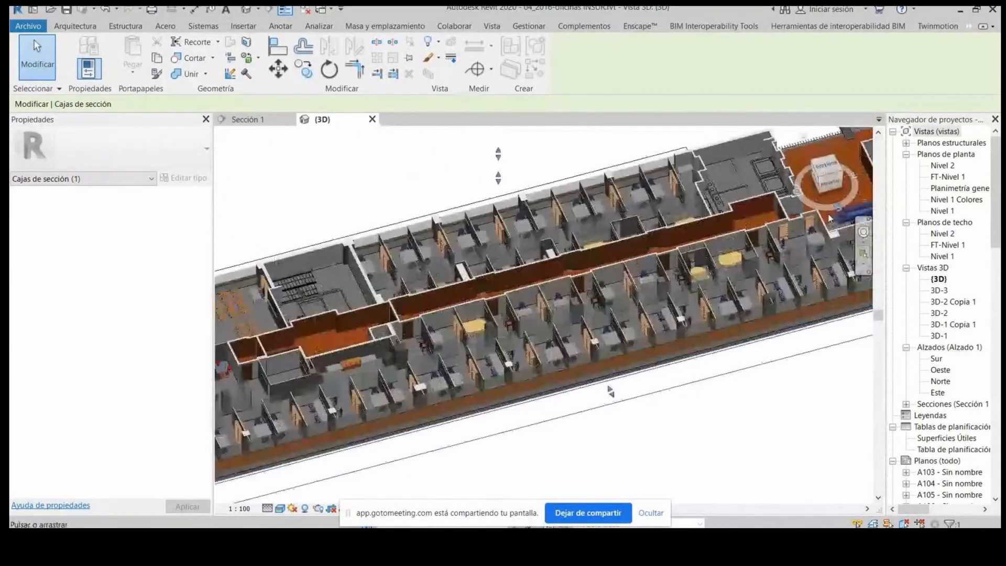
scroll(536, 348, "down", 1)
scroll(745, 277, "up", 2)
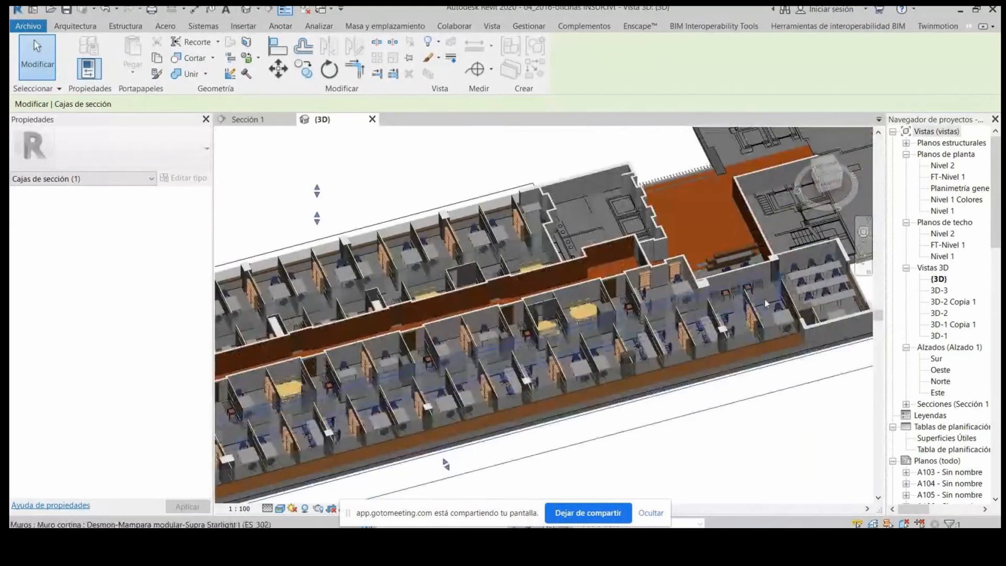
scroll(734, 280, "down", 2)
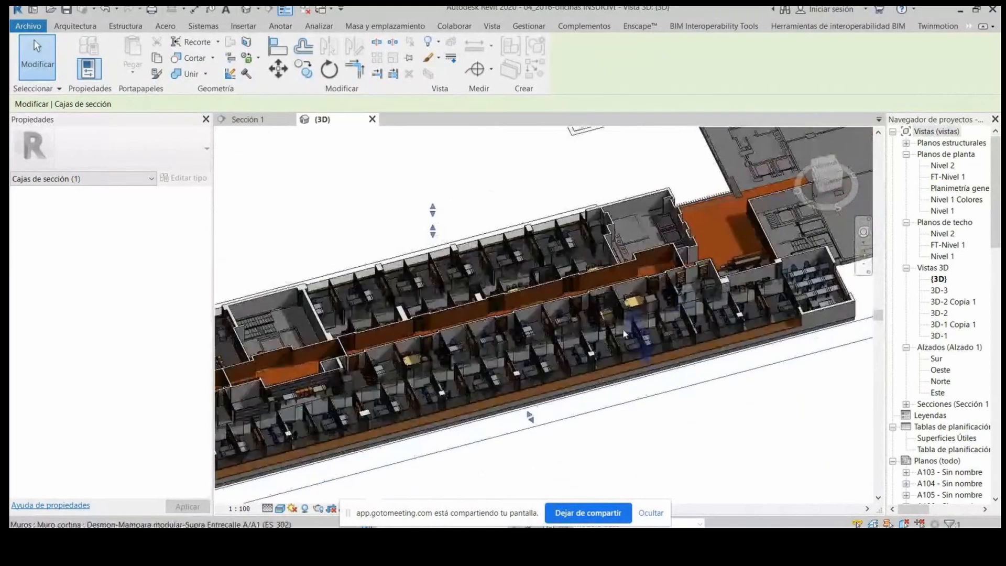
scroll(702, 267, "down", 1)
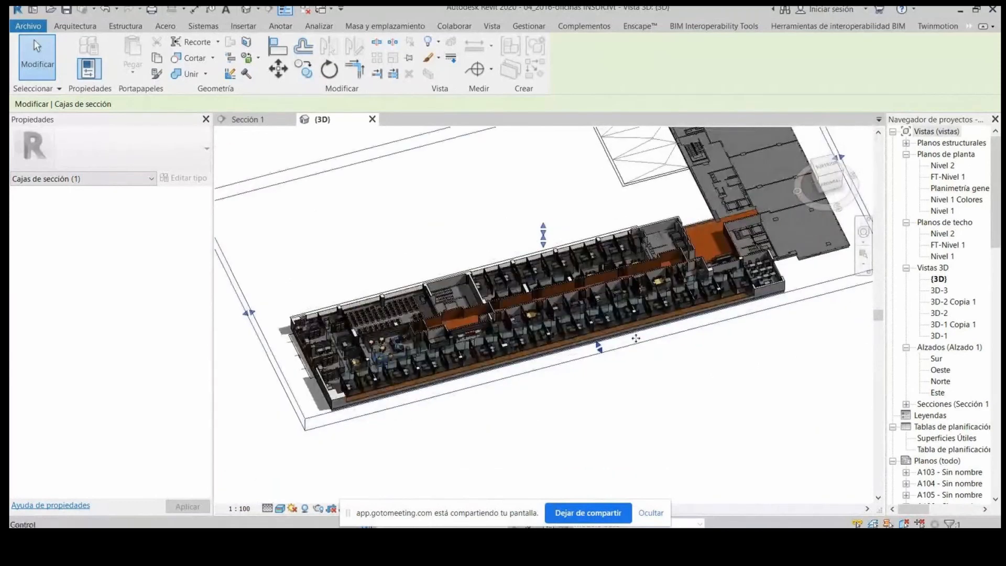
left_click(660, 386)
scroll(575, 264, "up", 1)
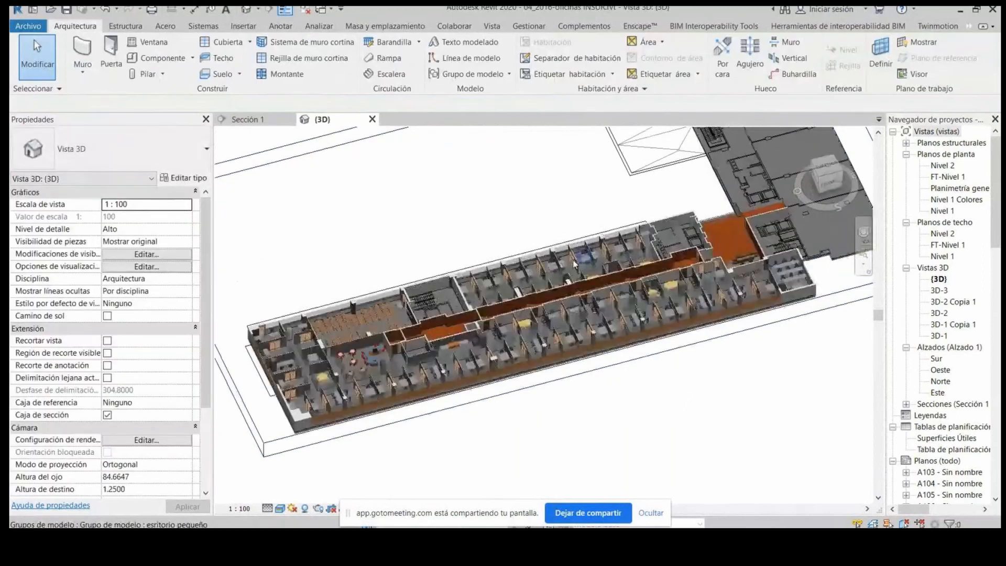
scroll(574, 264, "up", 3)
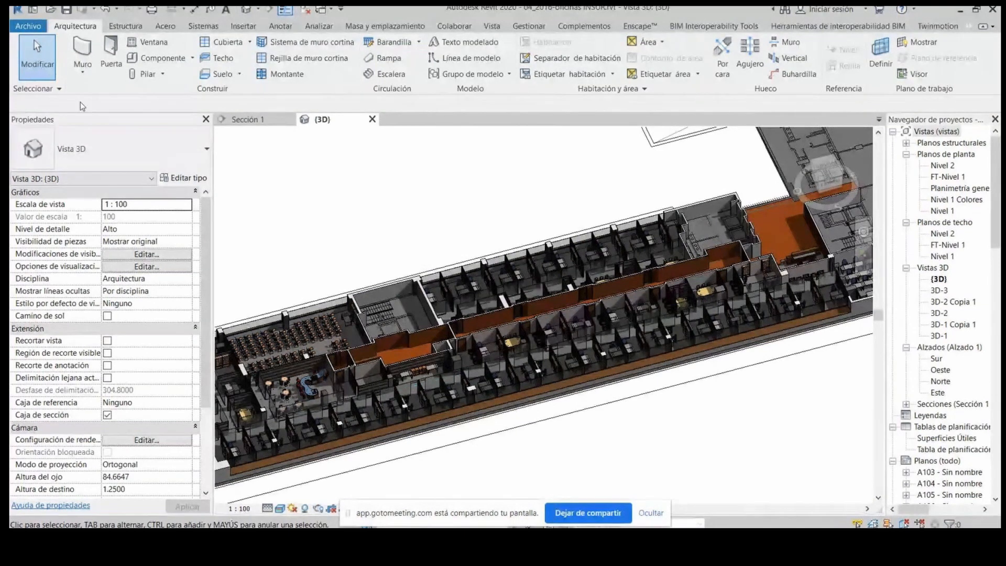
Step: Browse the new-project templates, highlighting Mechanical-DefaultESPESP.rte and Systems-DefaultESPESP.rte, and cancel without creating a project
left_click(28, 26)
mouse_move(93, 82)
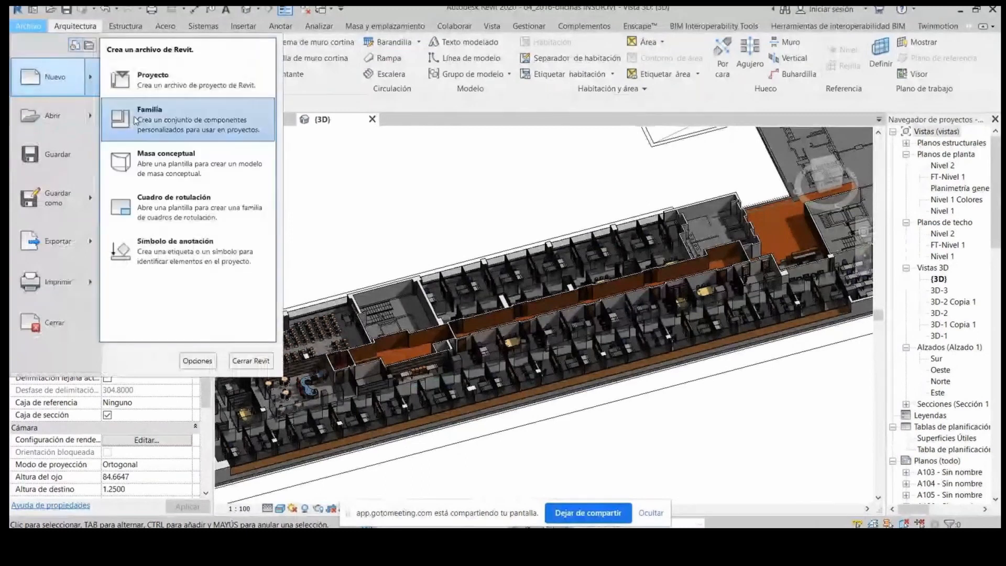
left_click(152, 76)
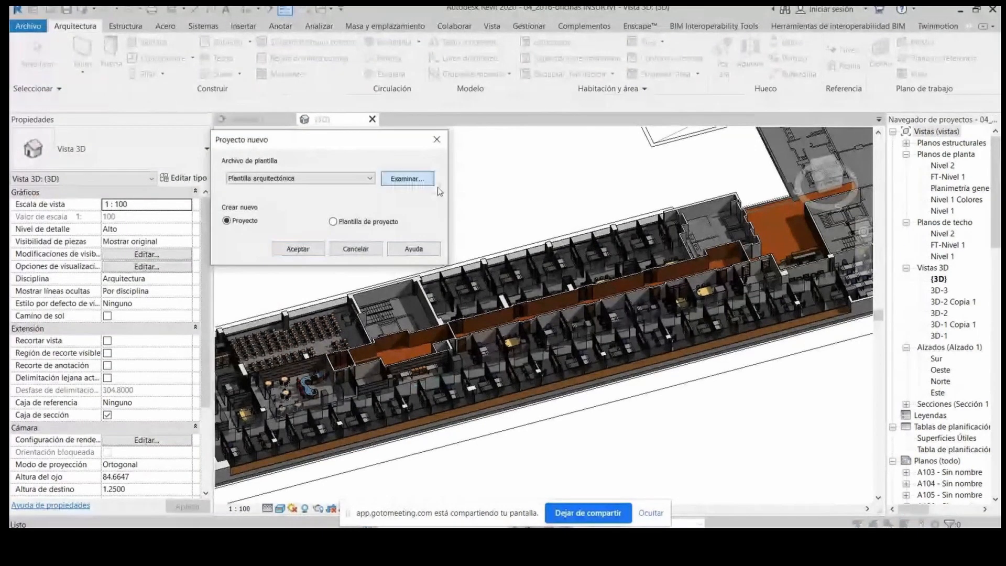
left_click(434, 184)
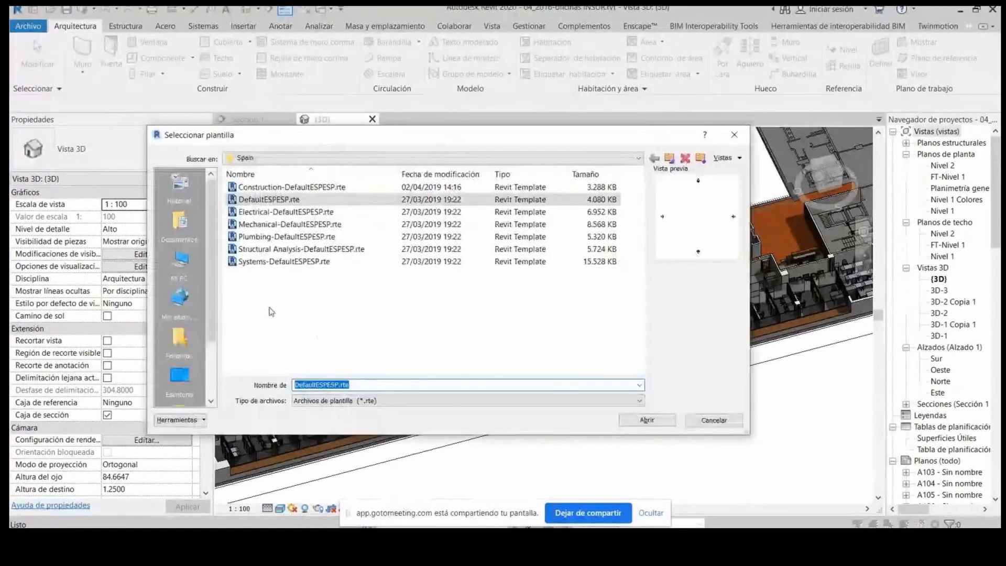
left_click(293, 226)
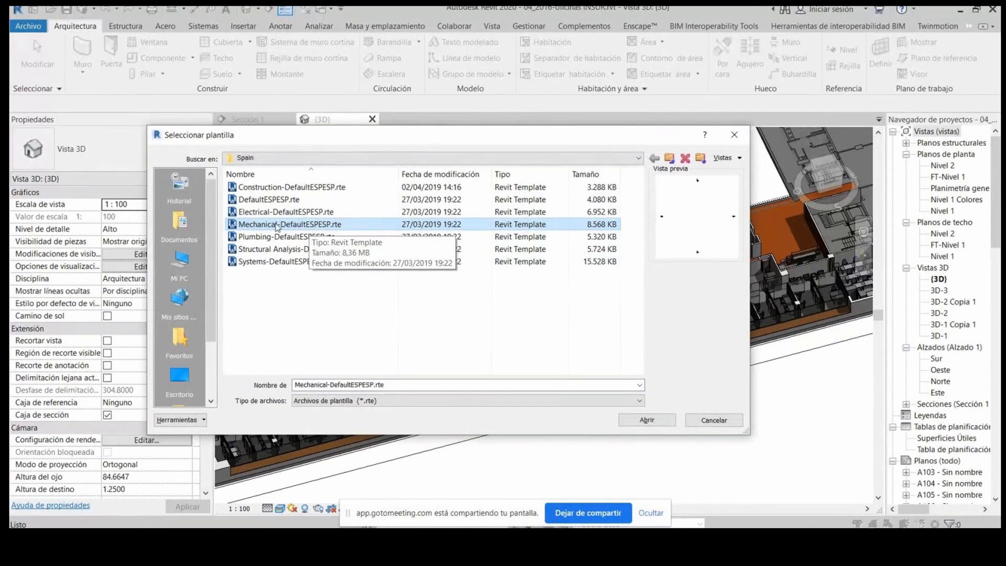
left_click(281, 262)
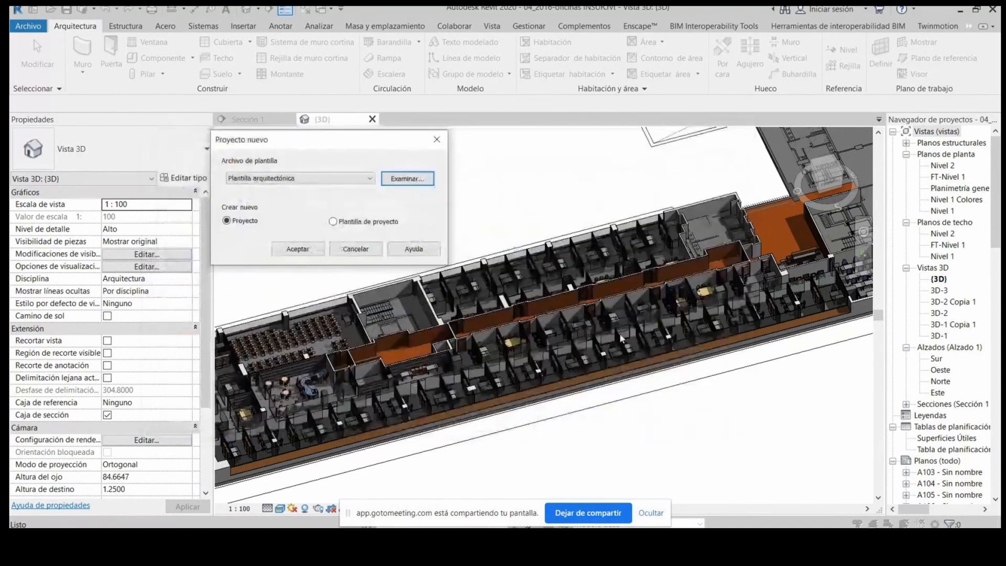
left_click(356, 249)
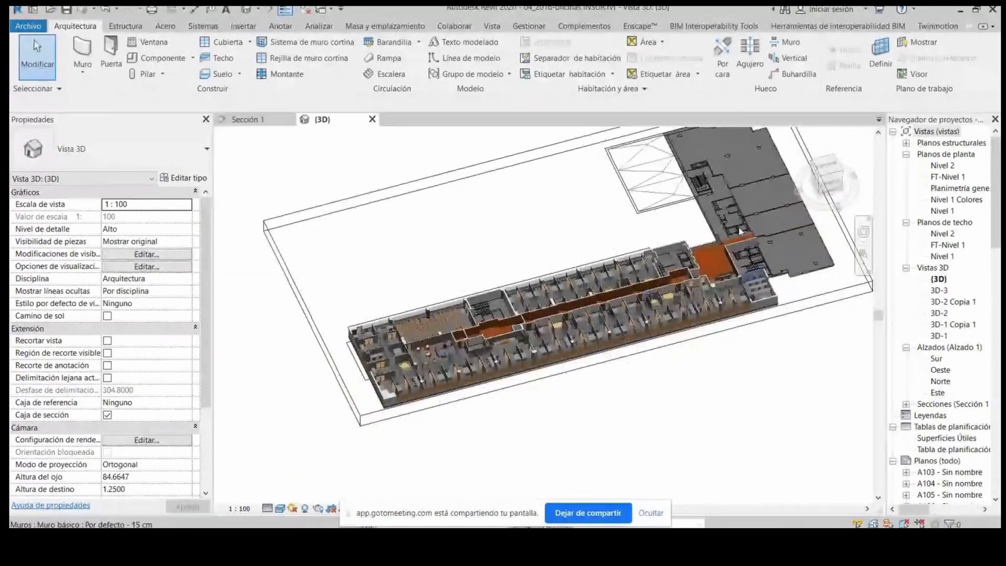
Step: Close the architectural project 04_2016-oficinas INSUR by closing its 3D and Sección 1 views
left_click(373, 119)
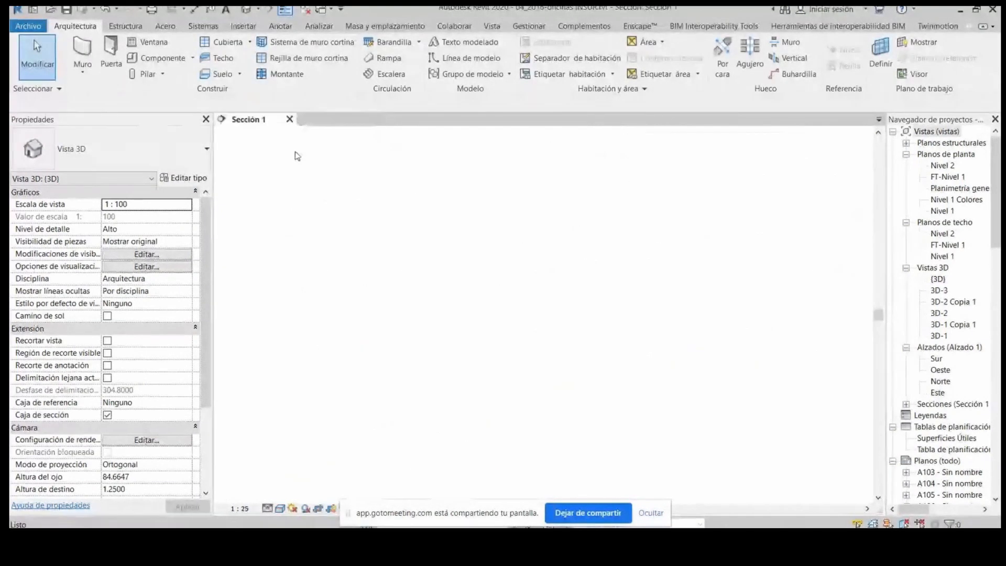
left_click(289, 119)
left_click(524, 281)
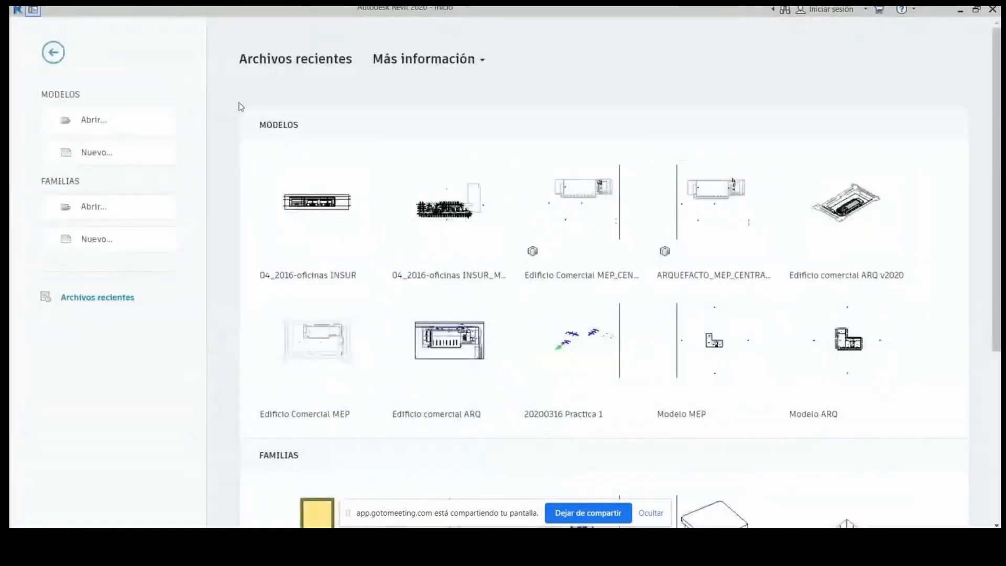
Step: Open the MEP project 04_2016-oficinas INSUR_MEP from the recent models
left_click(103, 124)
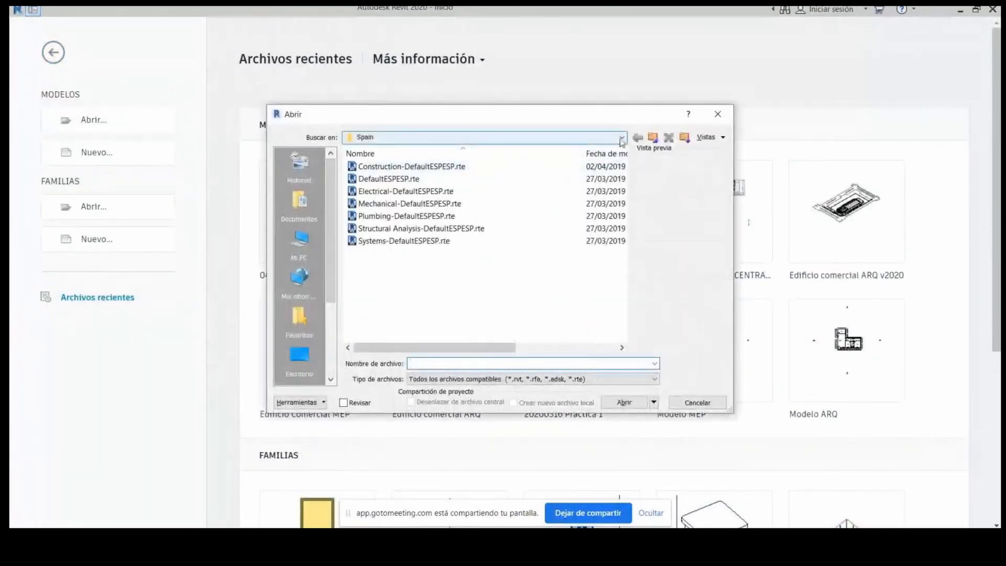
left_click(698, 402)
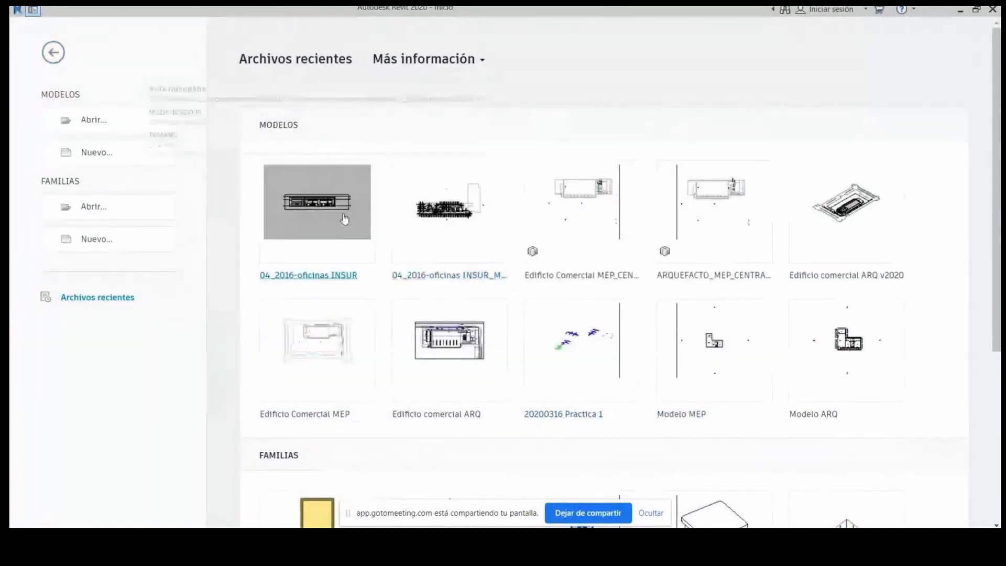
left_click(479, 215)
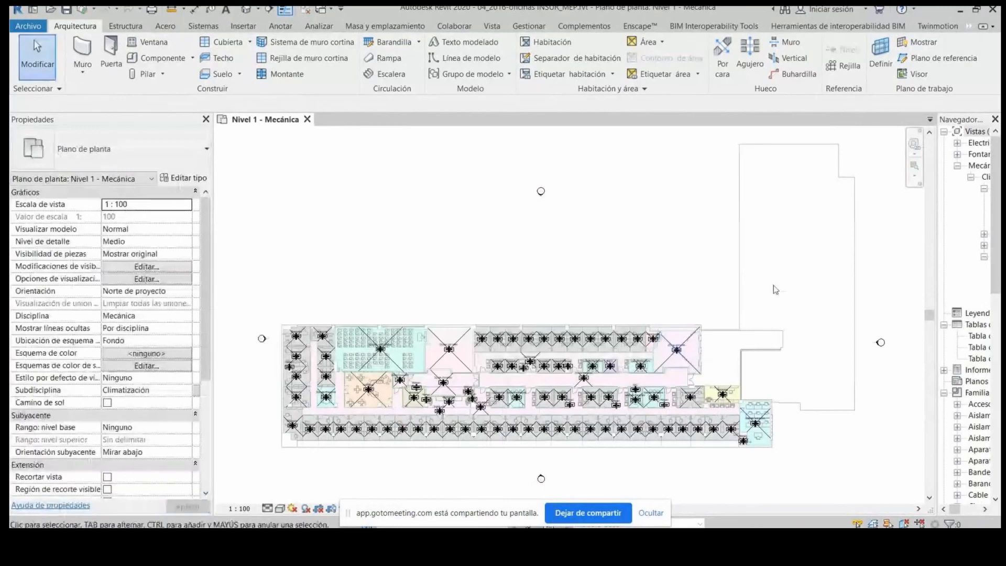
Step: Inspect the linked architectural model Vínculo ARQ in the Nivel 1 - Mecánica plan and clear the selection
left_click(738, 259)
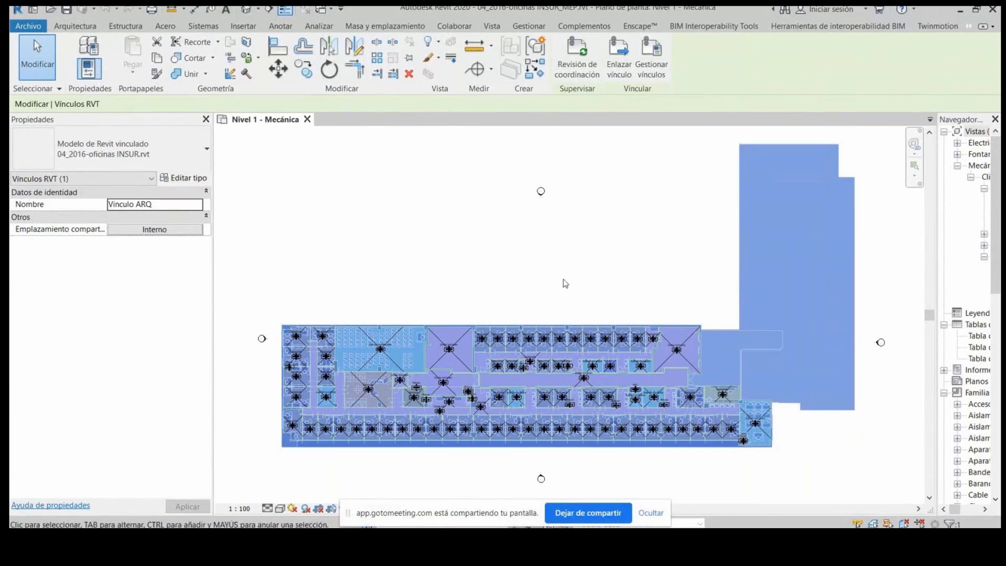
left_click(897, 262)
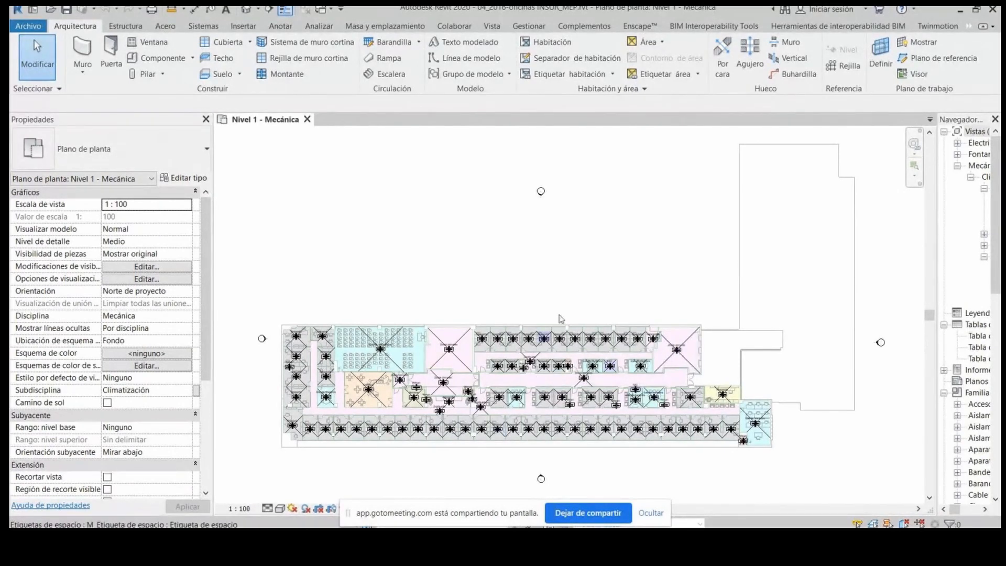
scroll(584, 264, "down", 1)
scroll(528, 364, "up", 1)
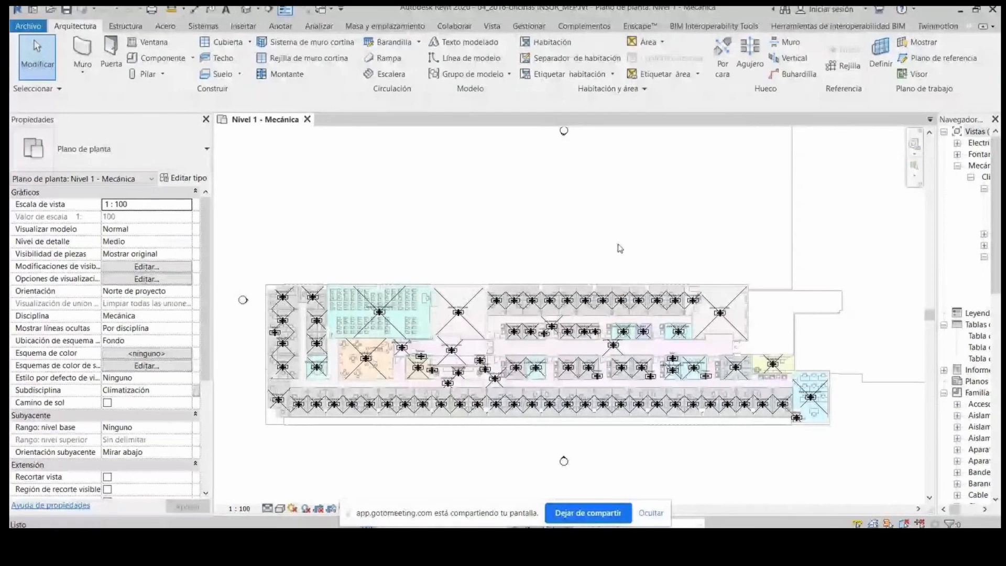
Step: Hide the Espacios category and show Habitaciones in the visibility/graphics overrides of the Nivel 1 - Mecánica plan
left_click(146, 266)
left_click(158, 252)
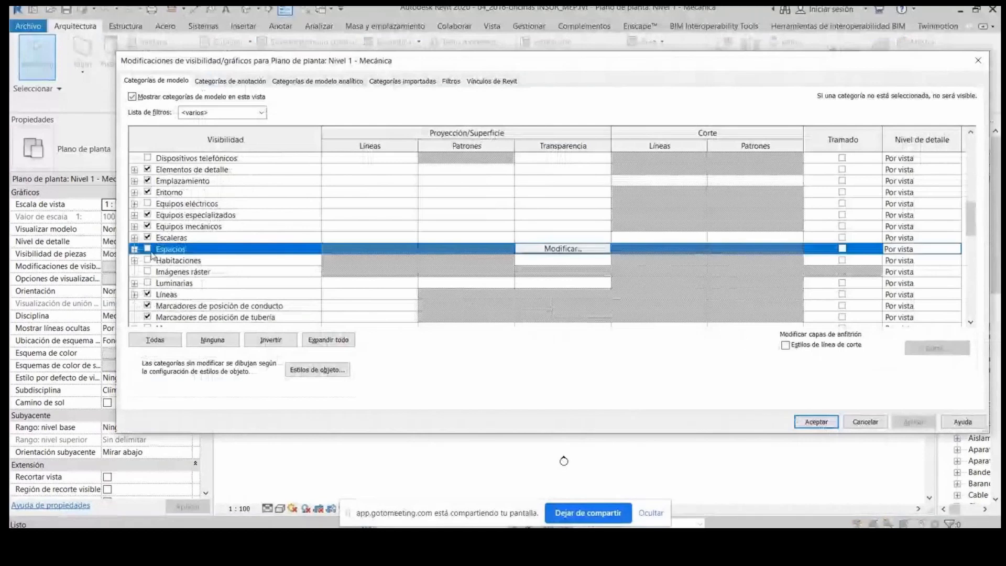
scroll(173, 260, "up", 6)
scroll(187, 264, "down", 2)
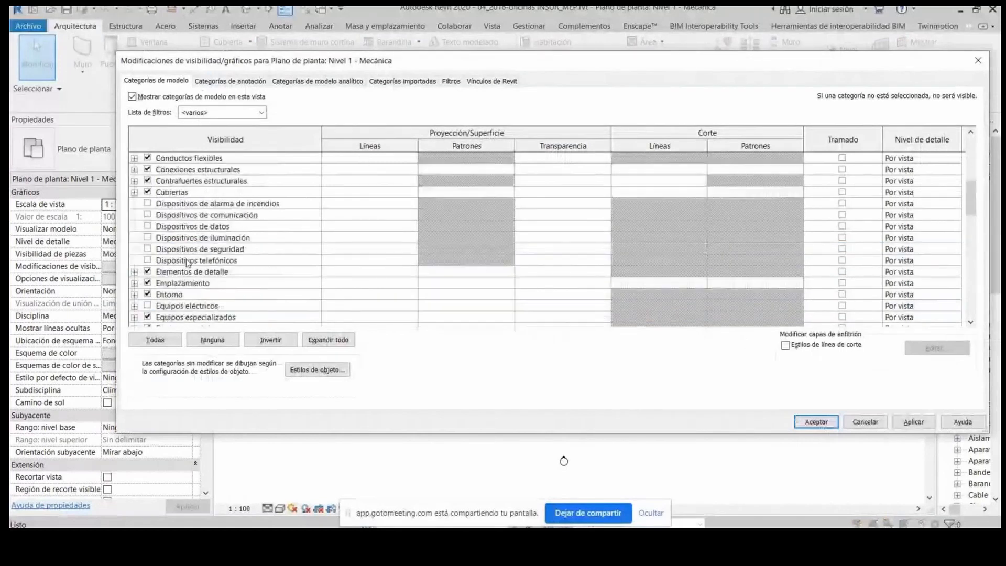
scroll(188, 263, "down", 2)
left_click(178, 294)
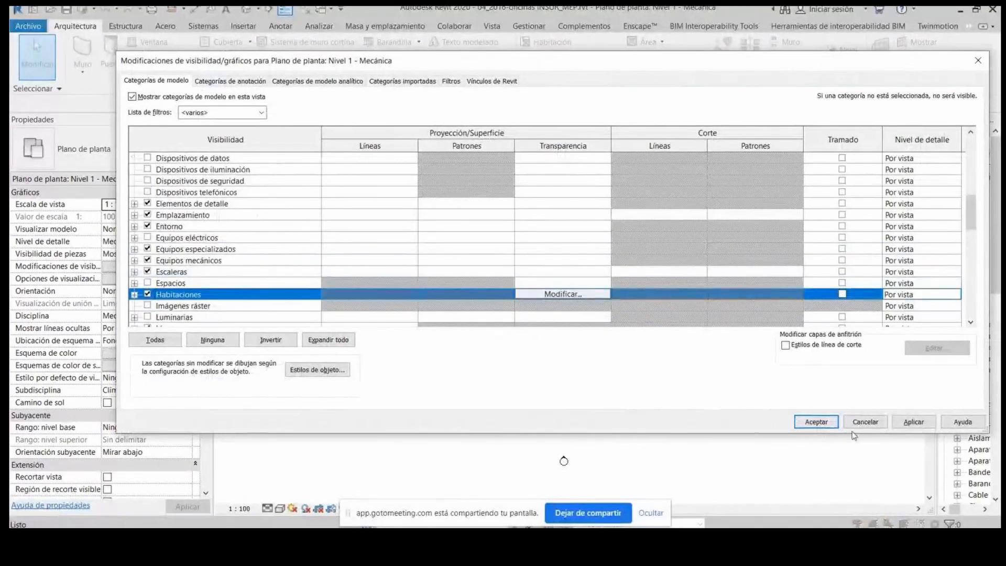
left_click(903, 424)
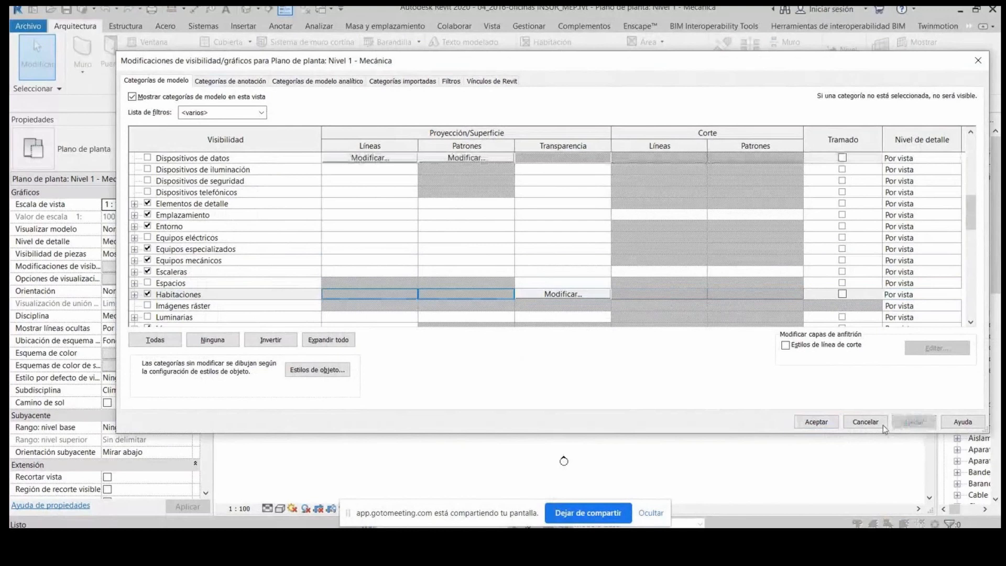
left_click(817, 419)
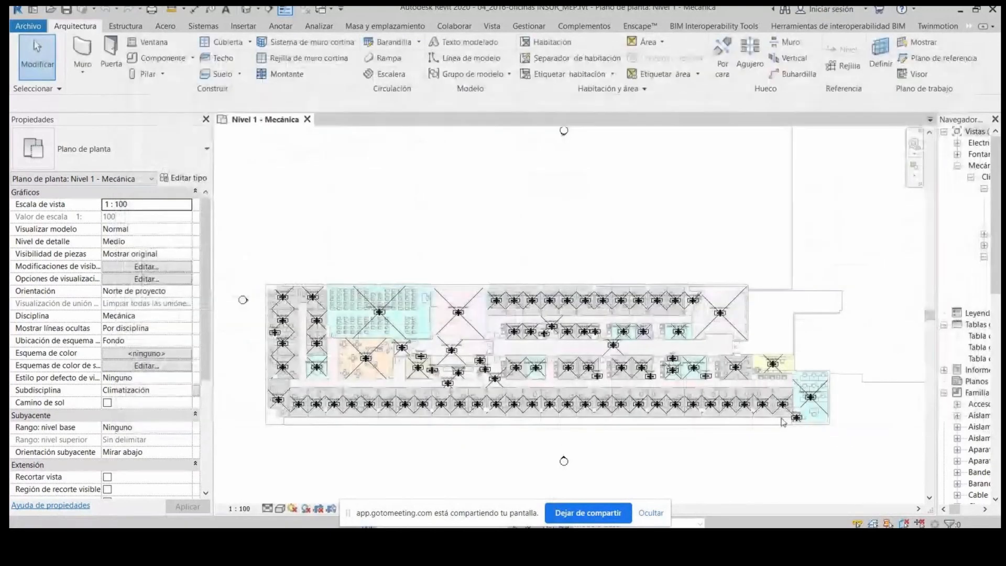
scroll(429, 400, "up", 5)
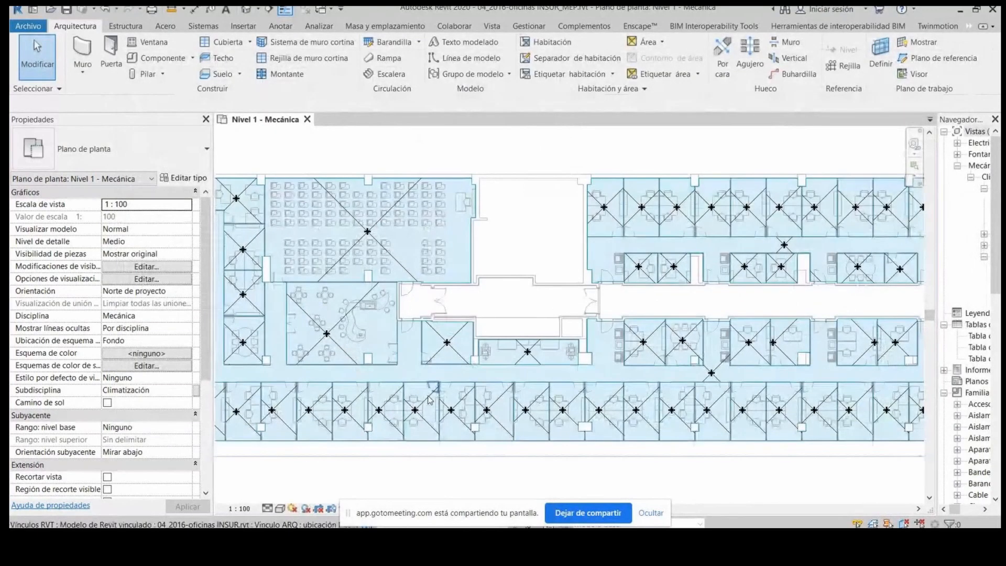
Step: Inspect the properties of linked room Despacho 22 in the lower office row and clear the selection
left_click(429, 402)
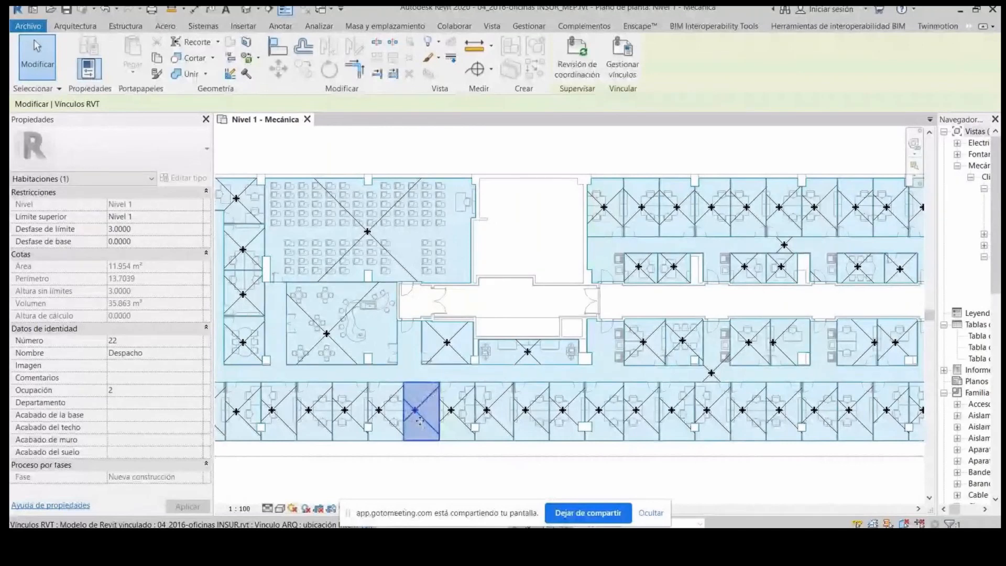
scroll(419, 421, "up", 3)
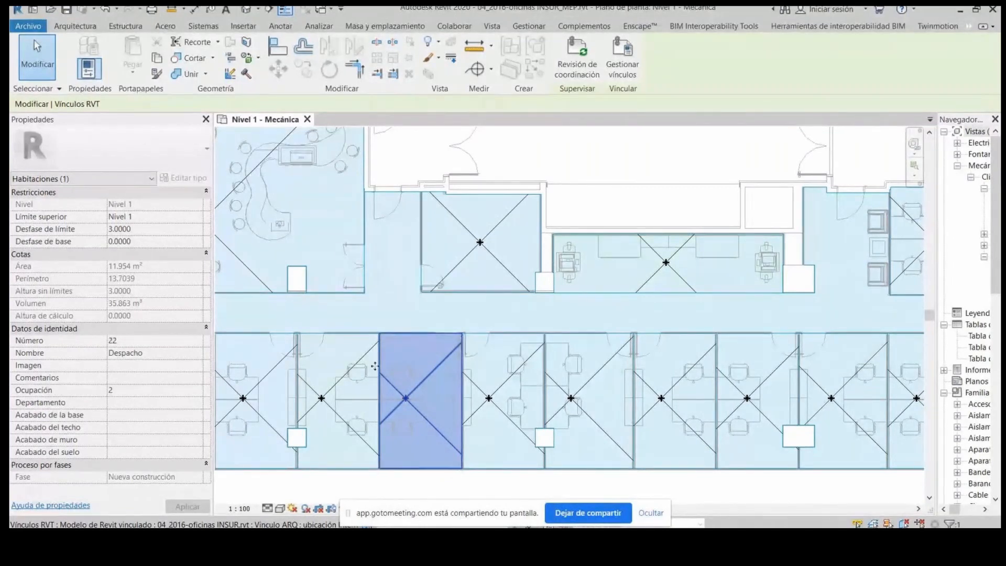
left_click(440, 397)
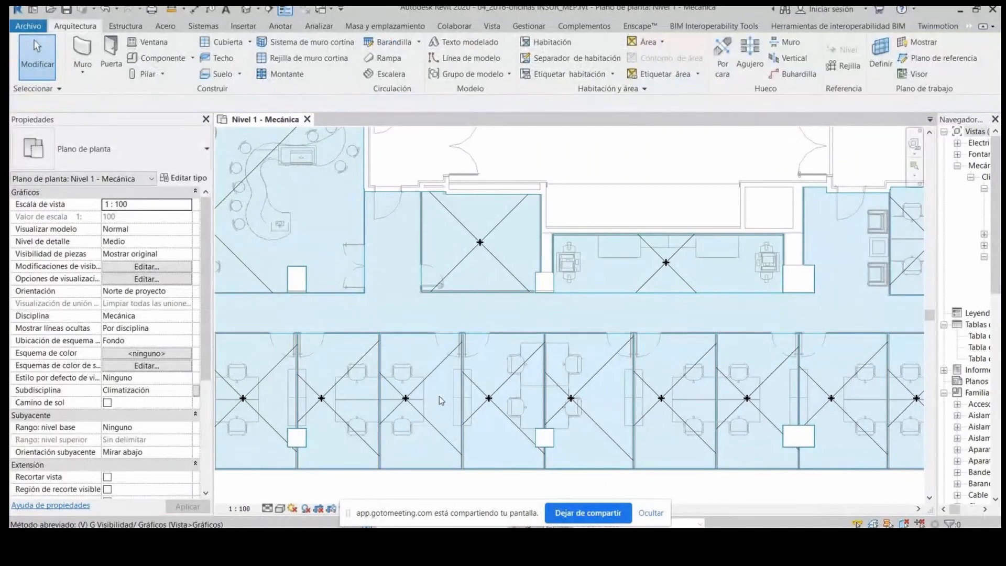
Step: Hide Habitaciones and show the Espacios category in the visibility/graphics overrides of the Nivel 1 - Mecánica plan
key("g")
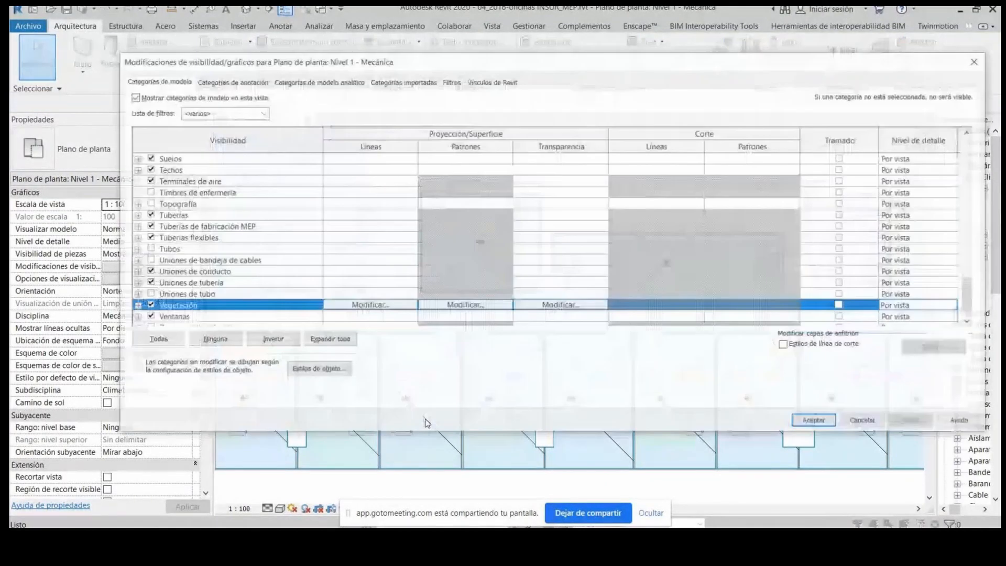
scroll(190, 293, "down", 1)
scroll(199, 232, "up", 7)
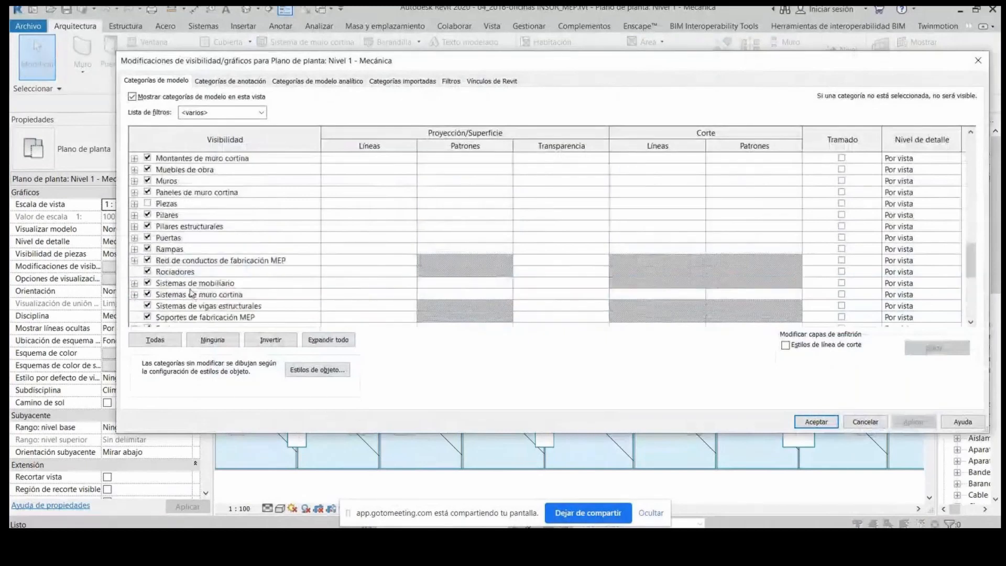
scroll(198, 233, "up", 1)
scroll(198, 232, "up", 4)
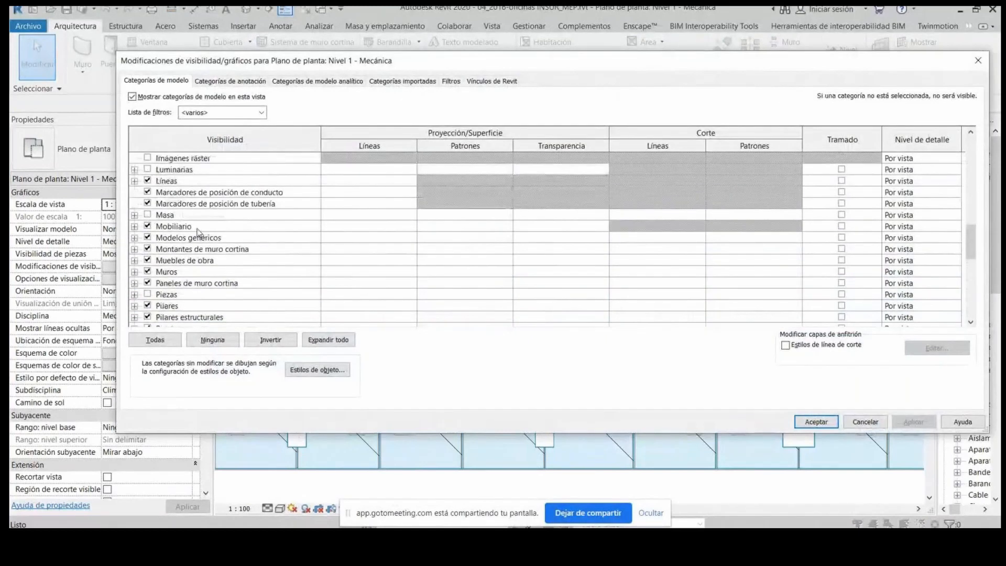
left_click(148, 227)
left_click(148, 215)
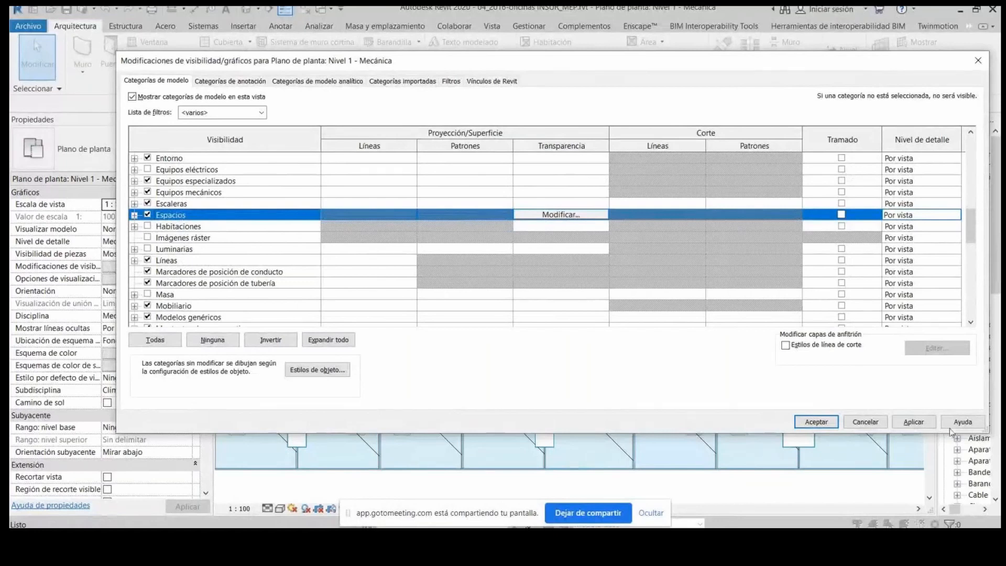
left_click(817, 421)
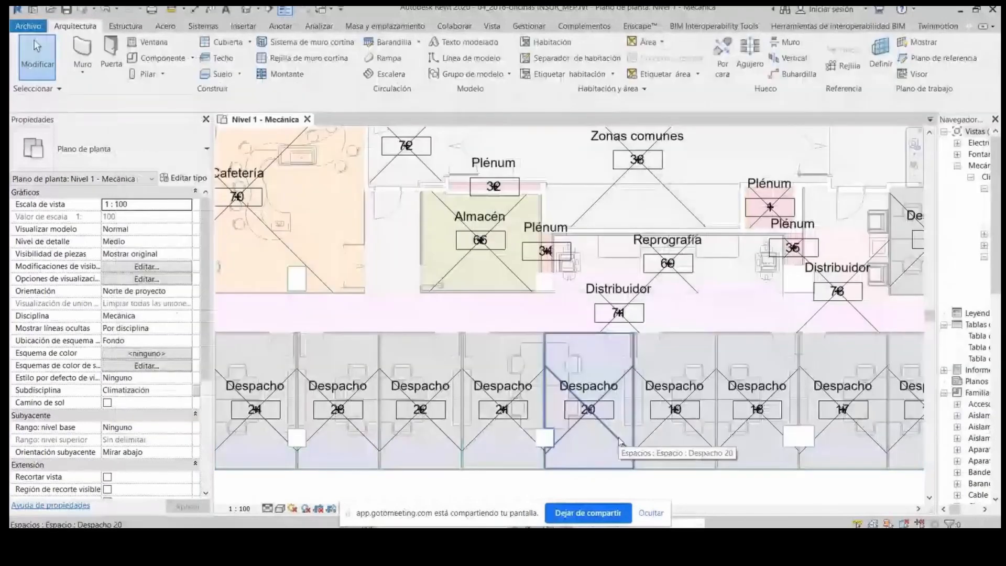
Step: Examine the lighting, airflow, identity and energy analysis properties of space Despacho 20, including its heating and cooling loads, and clear the selection
left_click(619, 438)
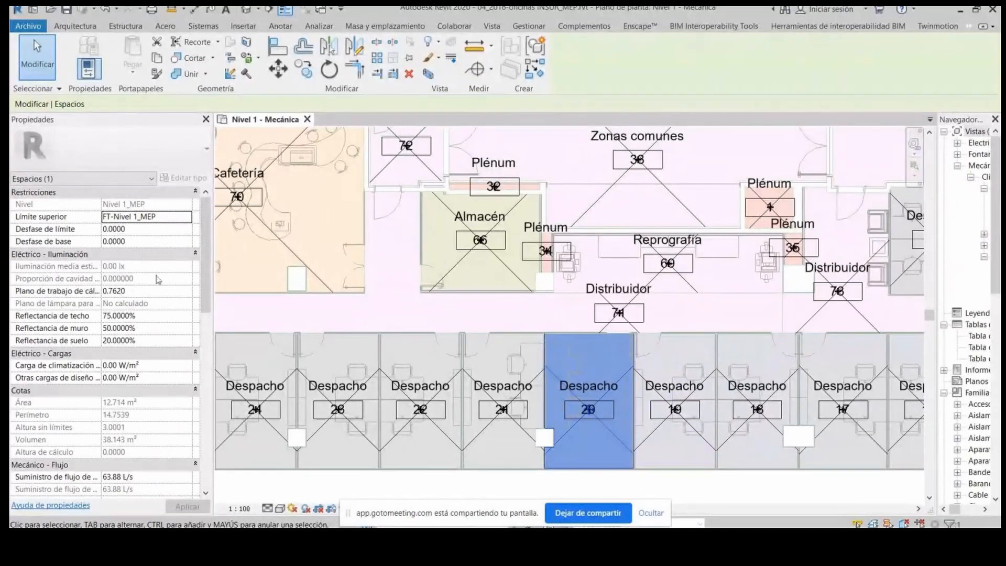
scroll(119, 349, "down", 5)
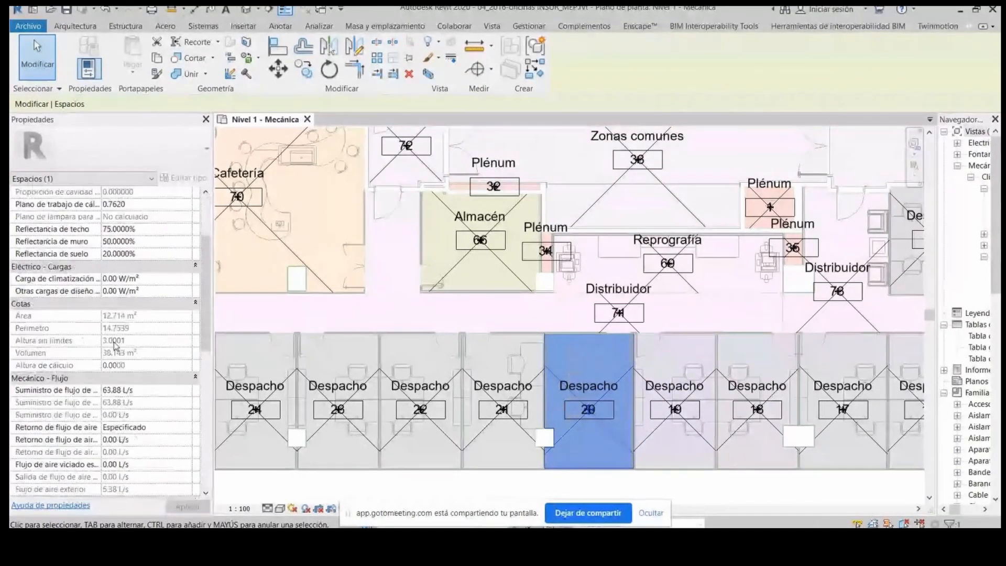
scroll(115, 335, "up", 5)
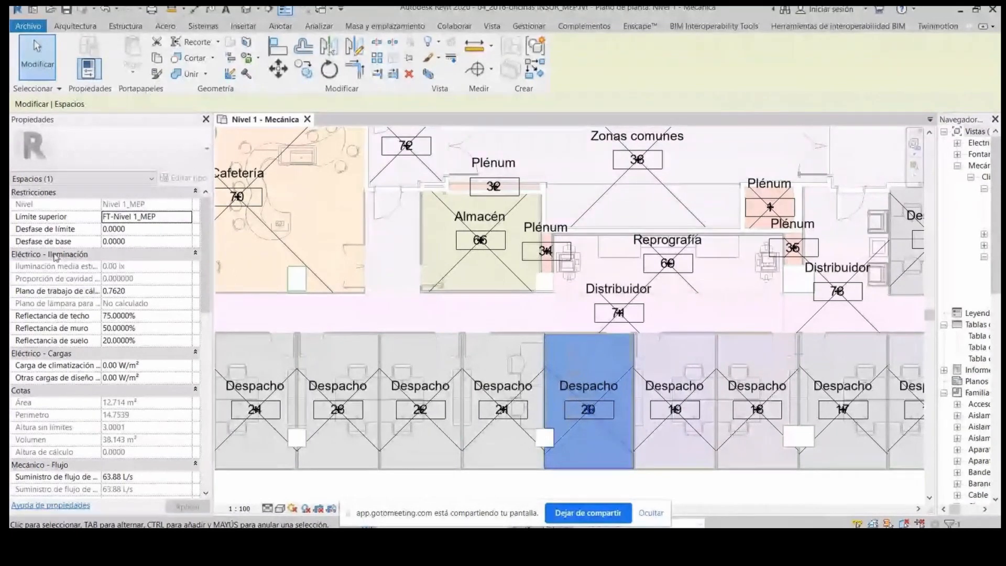
scroll(61, 252, "down", 3)
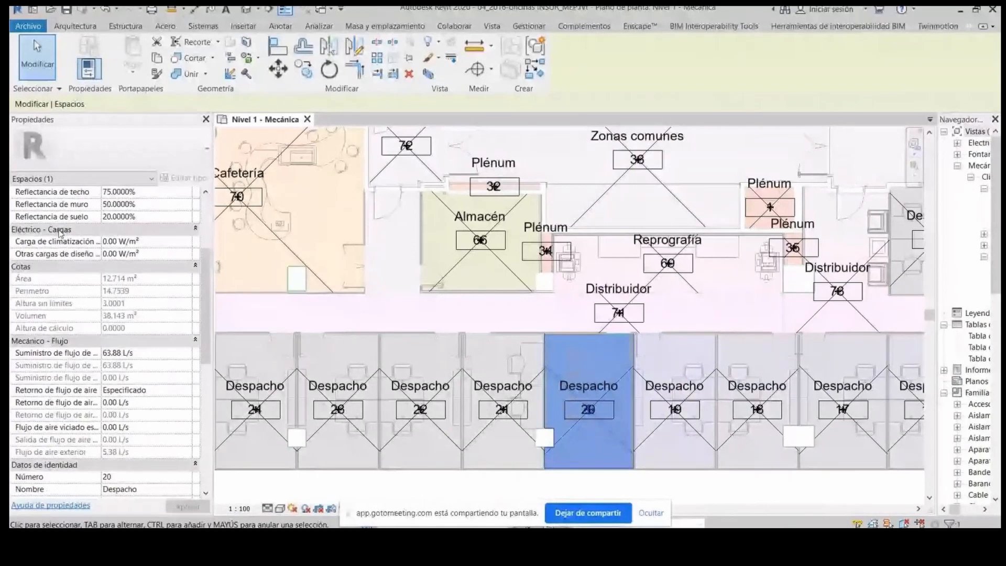
scroll(138, 242, "down", 1)
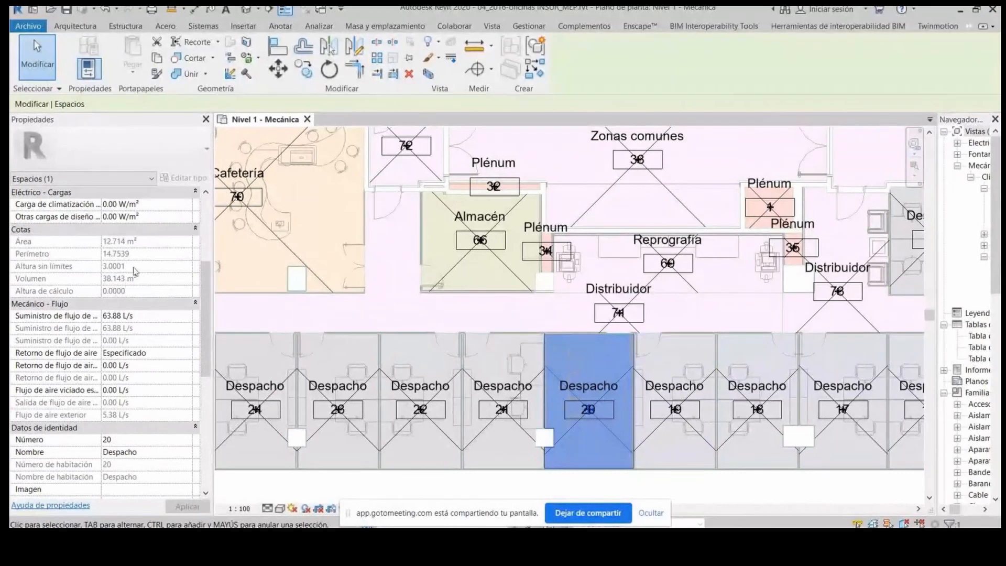
scroll(135, 282, "down", 2)
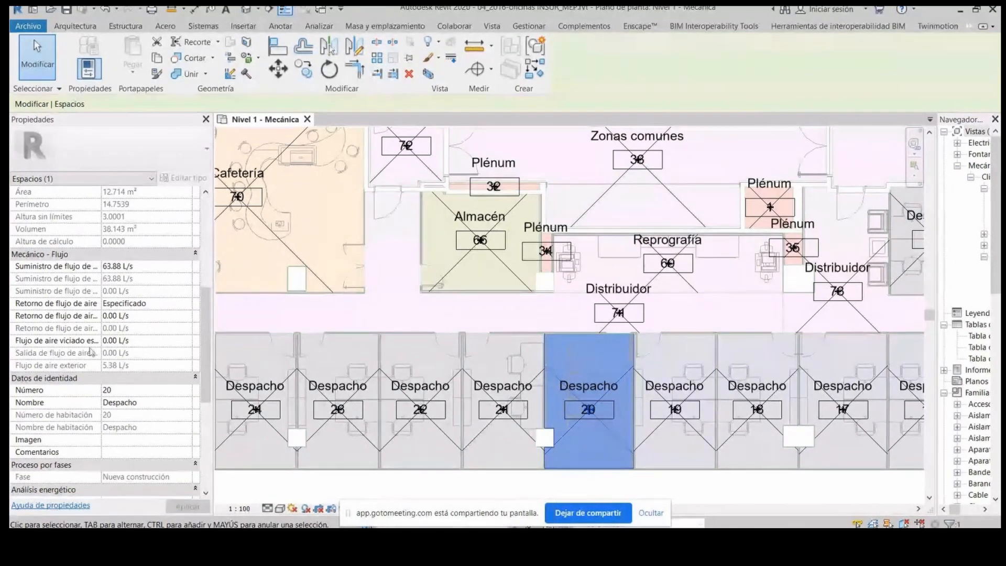
scroll(119, 310, "down", 5)
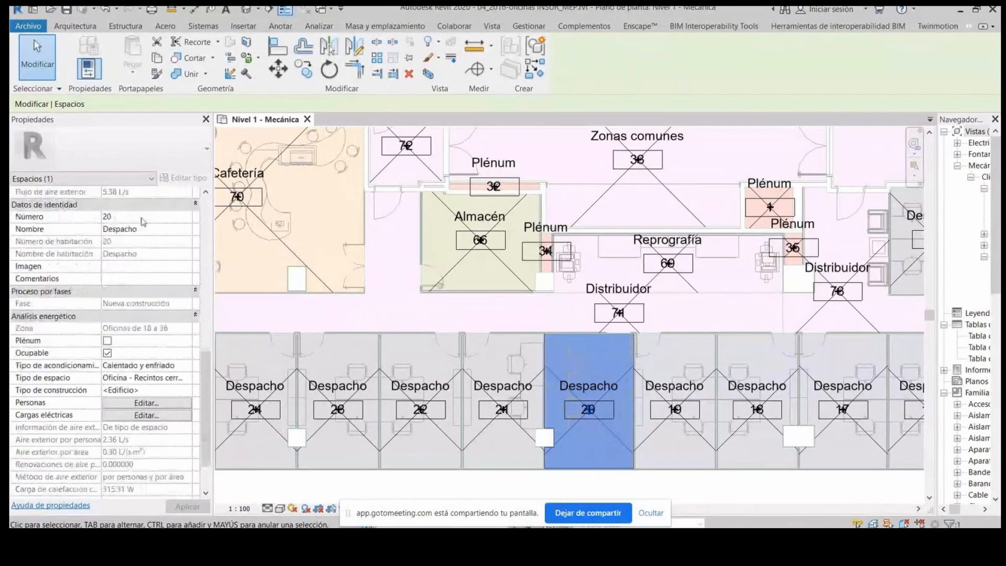
scroll(110, 267, "down", 2)
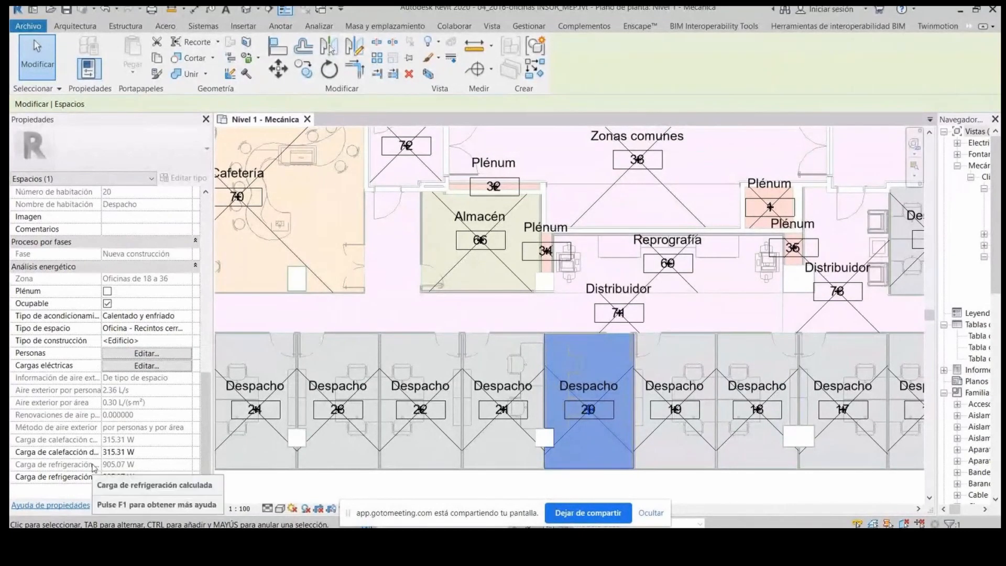
key("Escape")
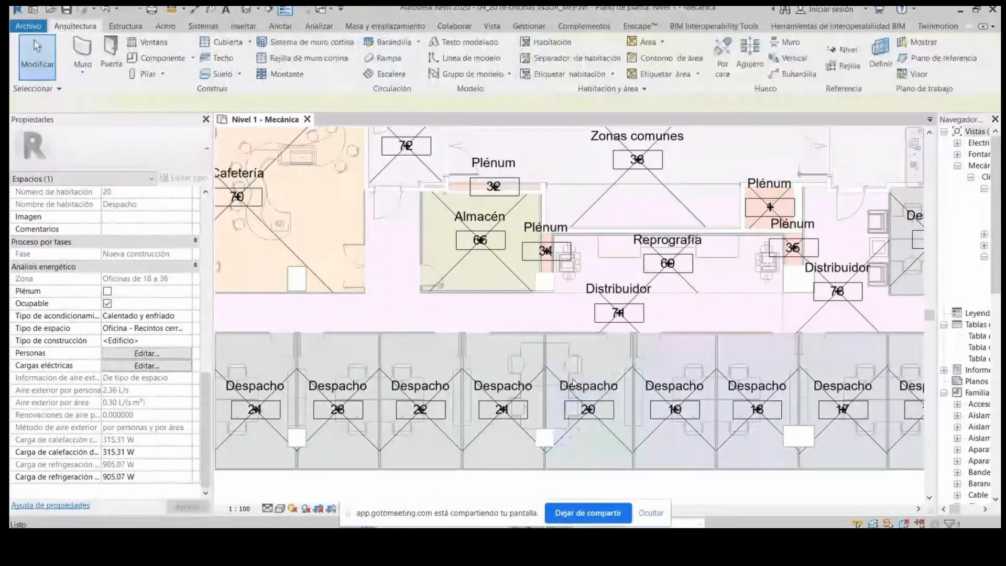
Step: Check the Delimitación de habitación parameter in the type properties of the linked model Vínculo ARQ and deselect the link
scroll(560, 412, "down", 7)
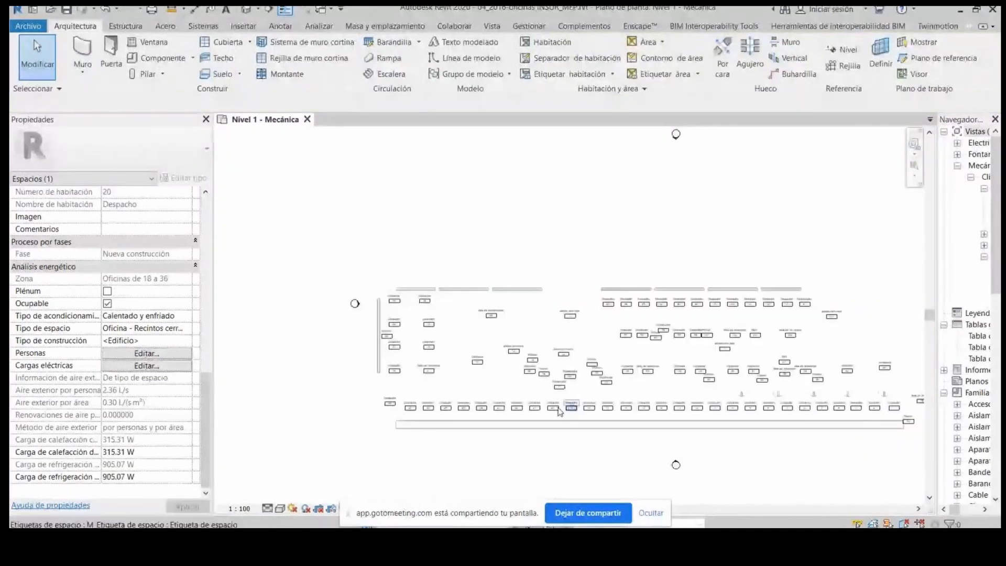
scroll(414, 356, "down", 3)
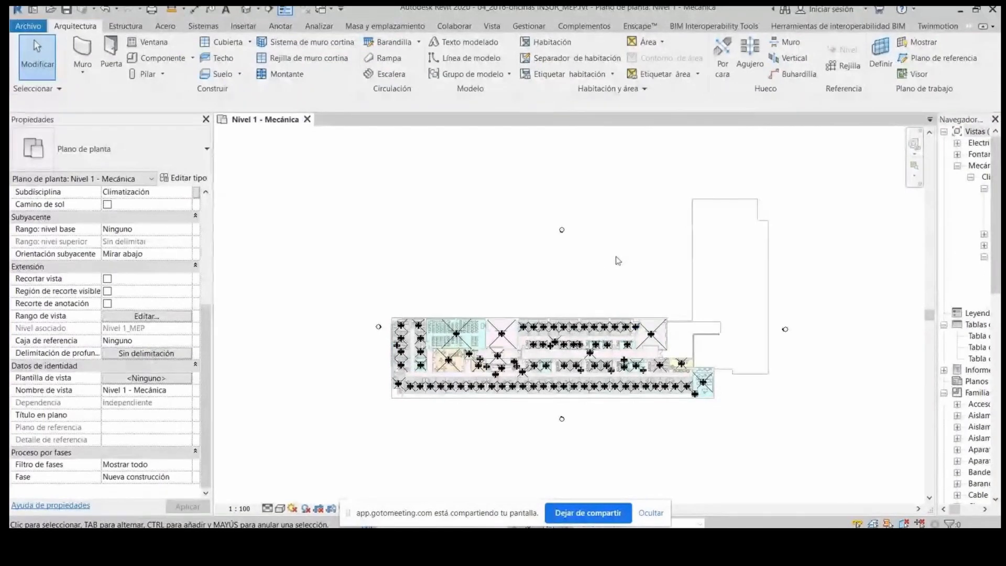
left_click(693, 250)
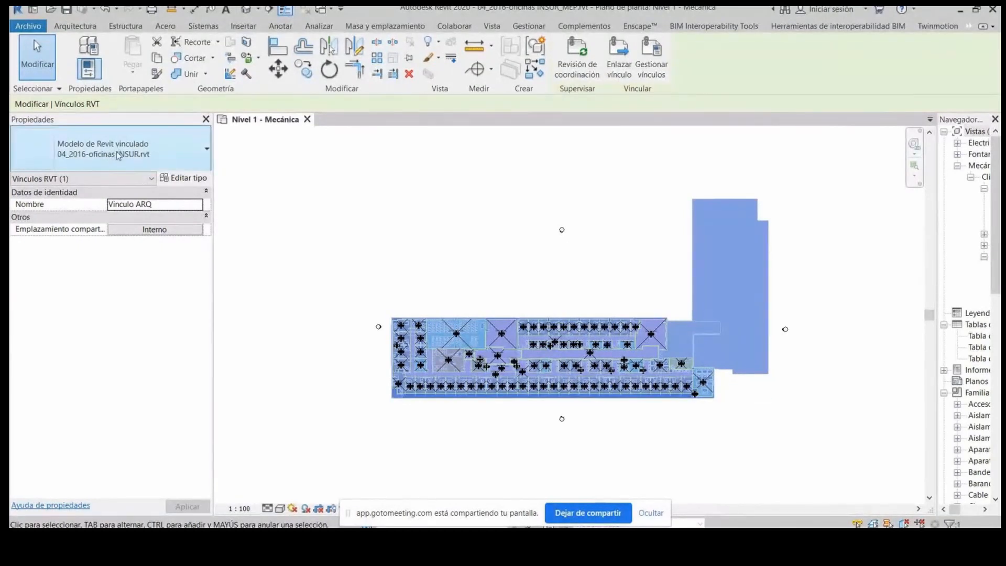
left_click(187, 178)
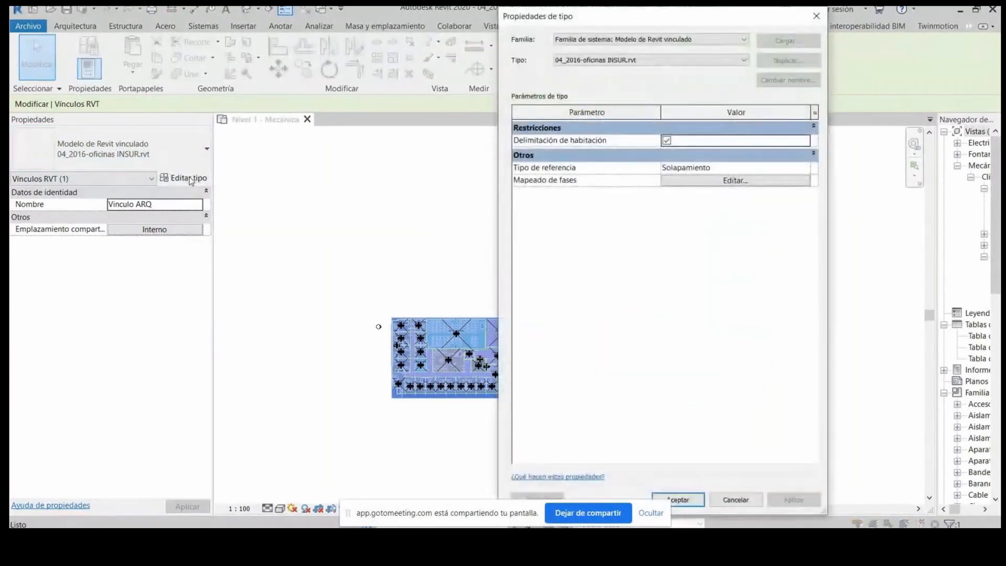
left_click_drag(689, 19, 241, 36)
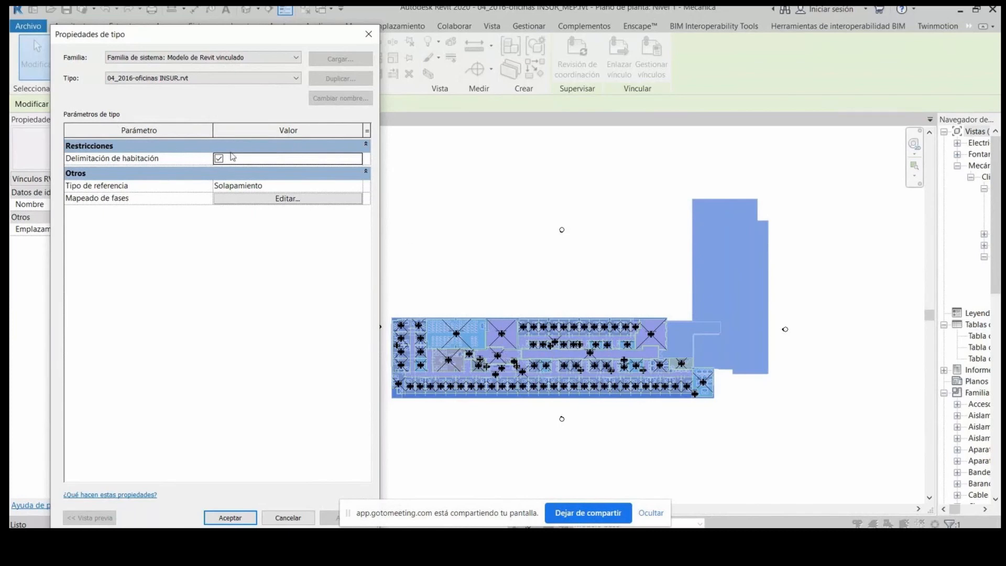
left_click(242, 518)
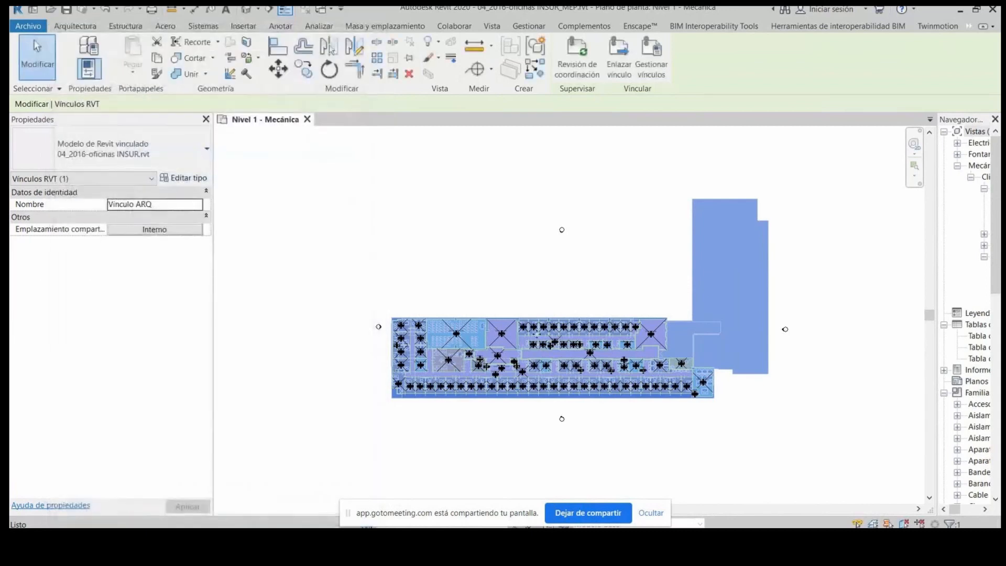
left_click(543, 285)
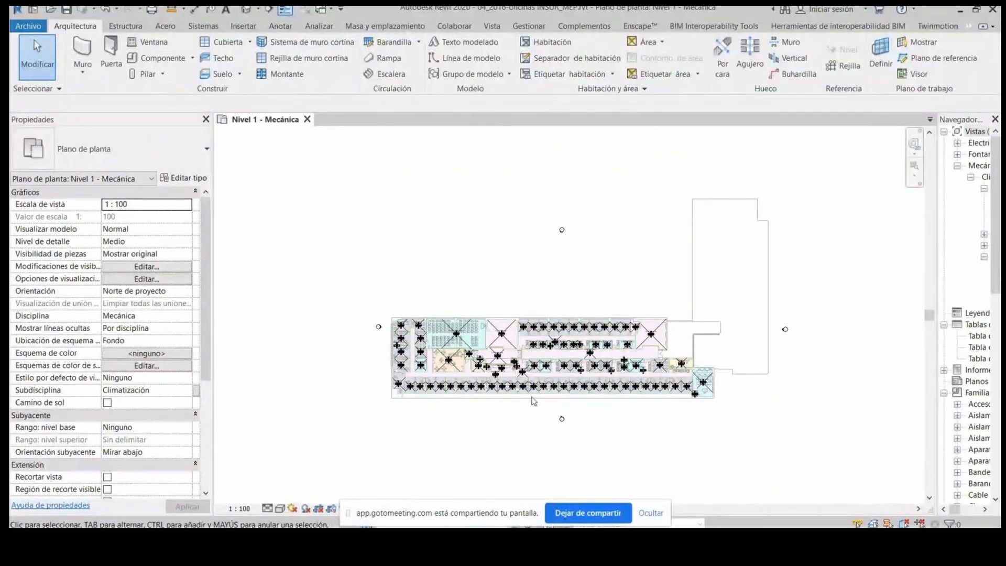
Step: Start placing a new space, review its identity and energy analysis properties, and cancel without placing it
scroll(533, 401, "up", 3)
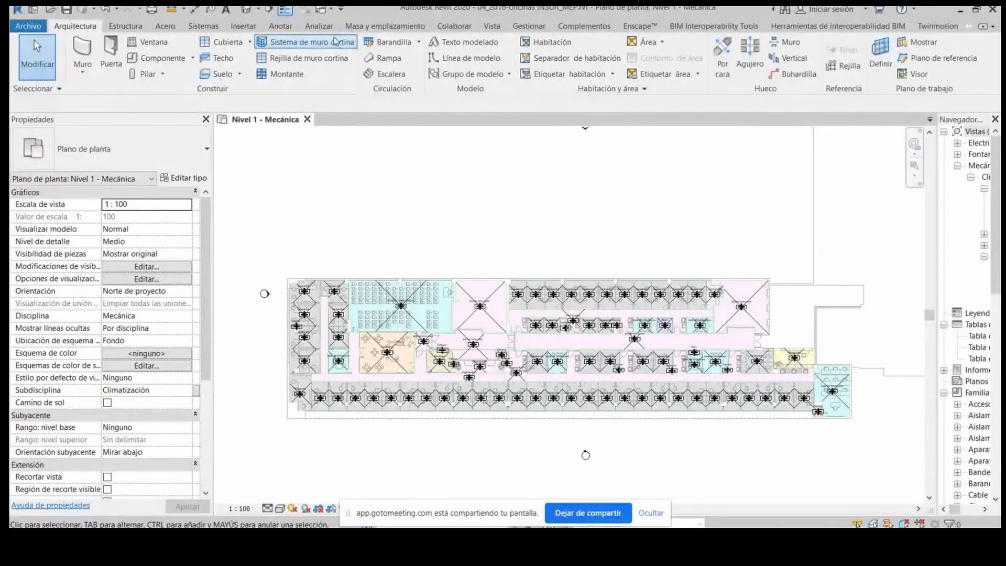
left_click(317, 26)
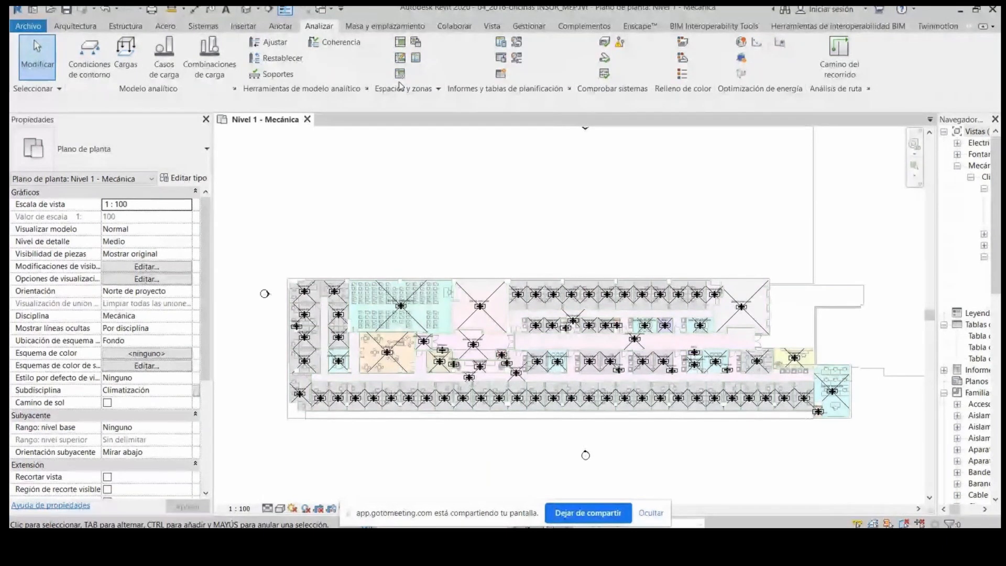
left_click(400, 42)
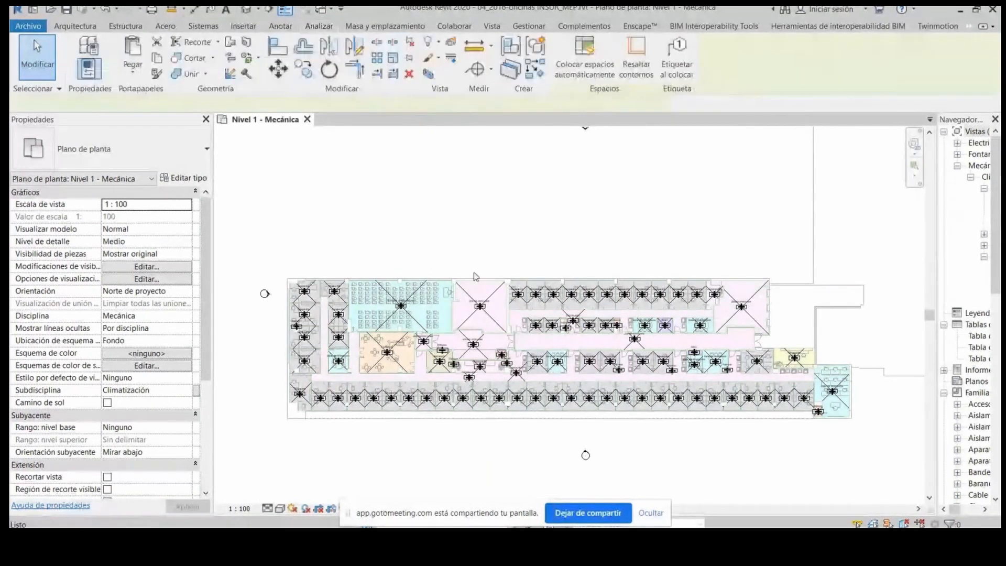
scroll(485, 307, "up", 5)
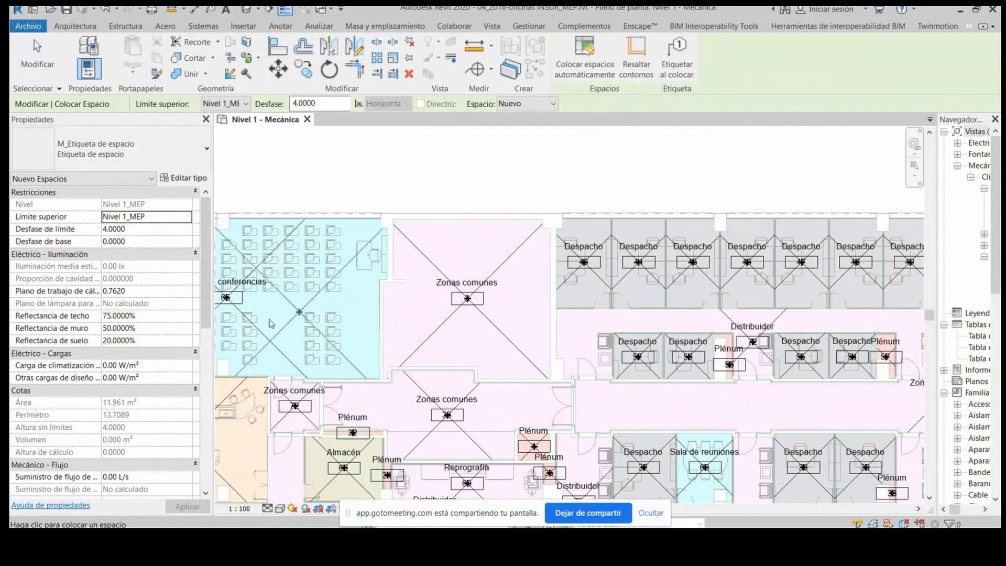
scroll(143, 341, "down", 5)
scroll(143, 341, "down", 2)
scroll(143, 341, "down", 5)
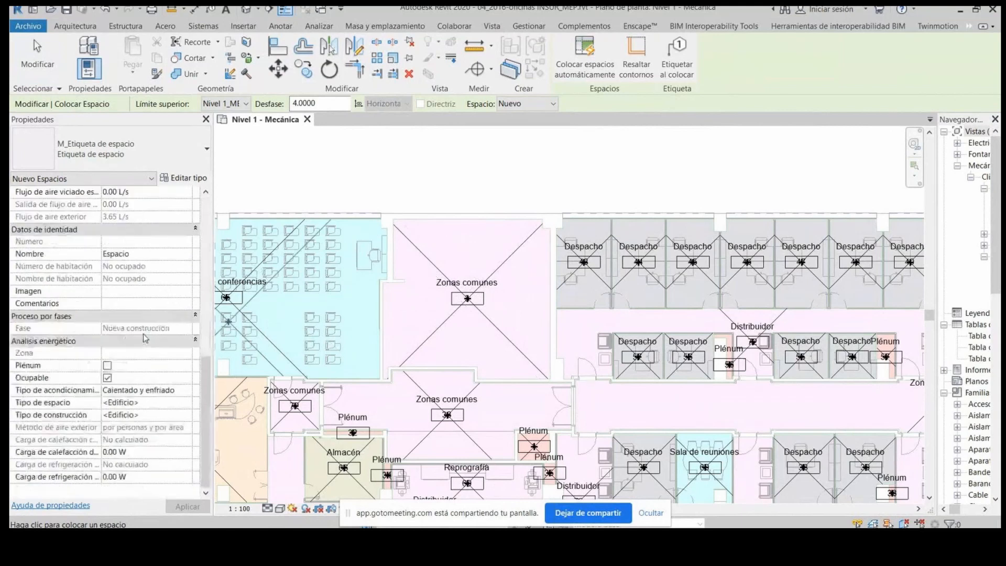
left_click(150, 255)
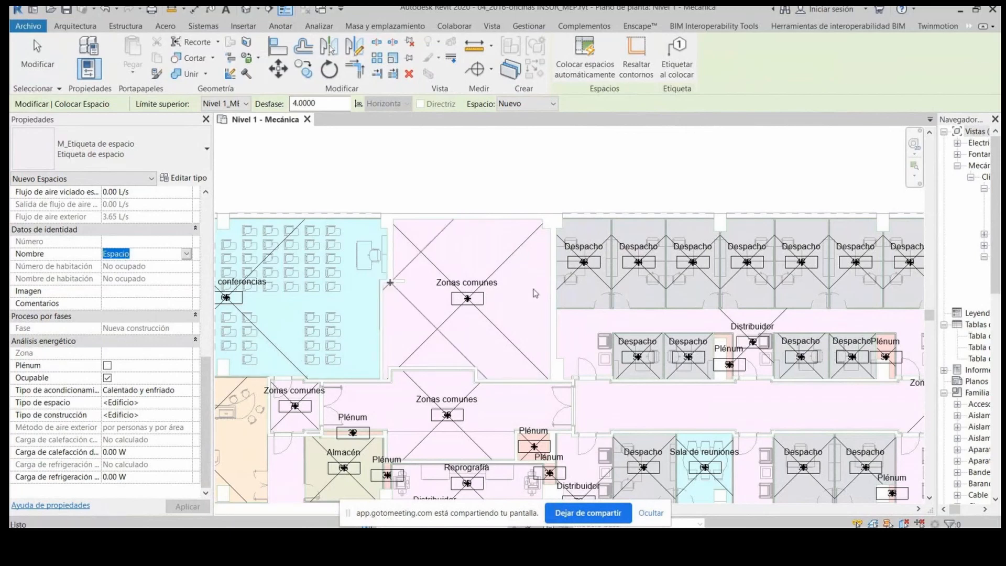
key("Escape")
key("Escape")
Step: Widen the project browser and open the Tabla de planificación de espacios schedule
scroll(540, 283, "down", 3)
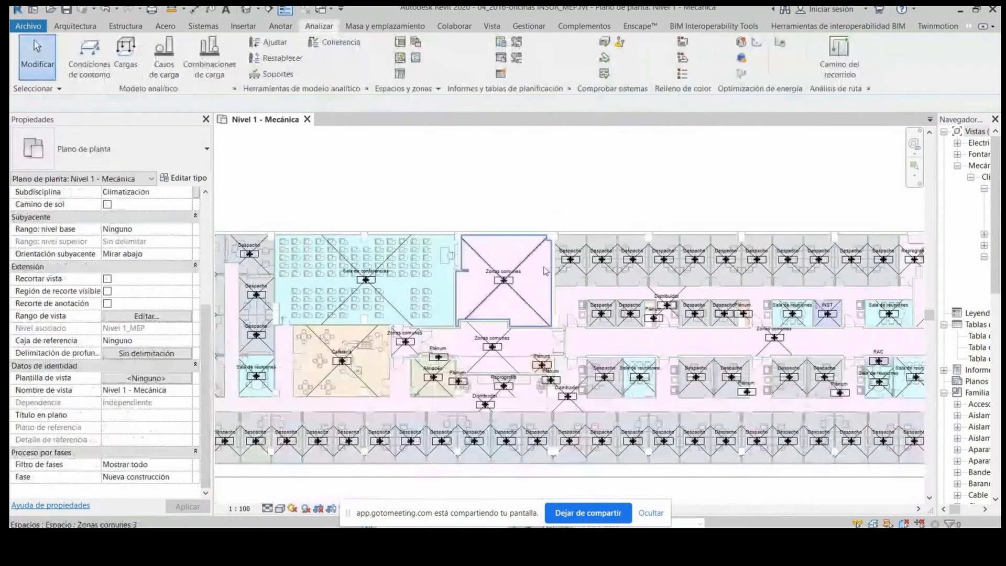
scroll(545, 271, "down", 2)
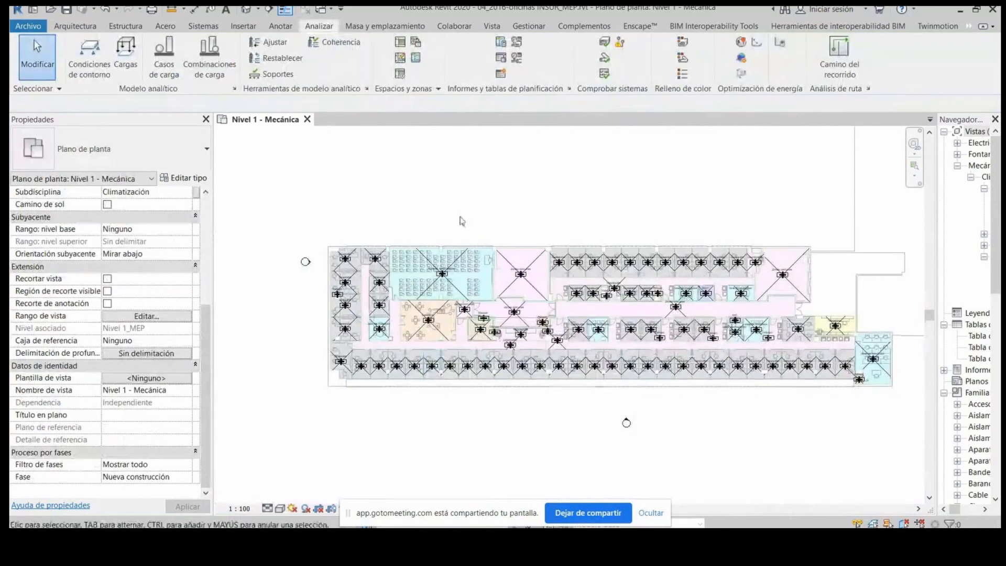
scroll(390, 332, "down", 2)
scroll(591, 306, "up", 3)
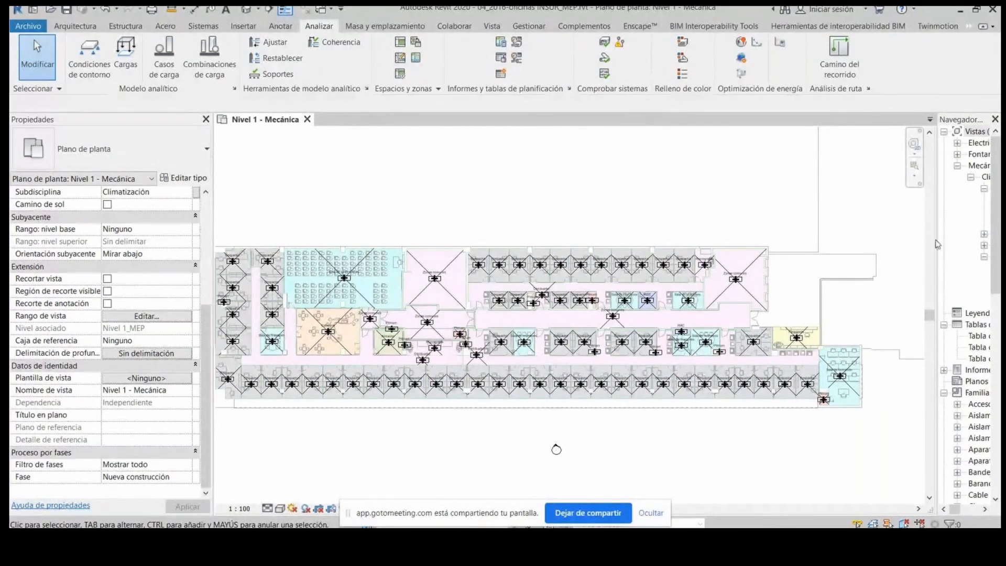
left_click_drag(937, 239, 793, 240)
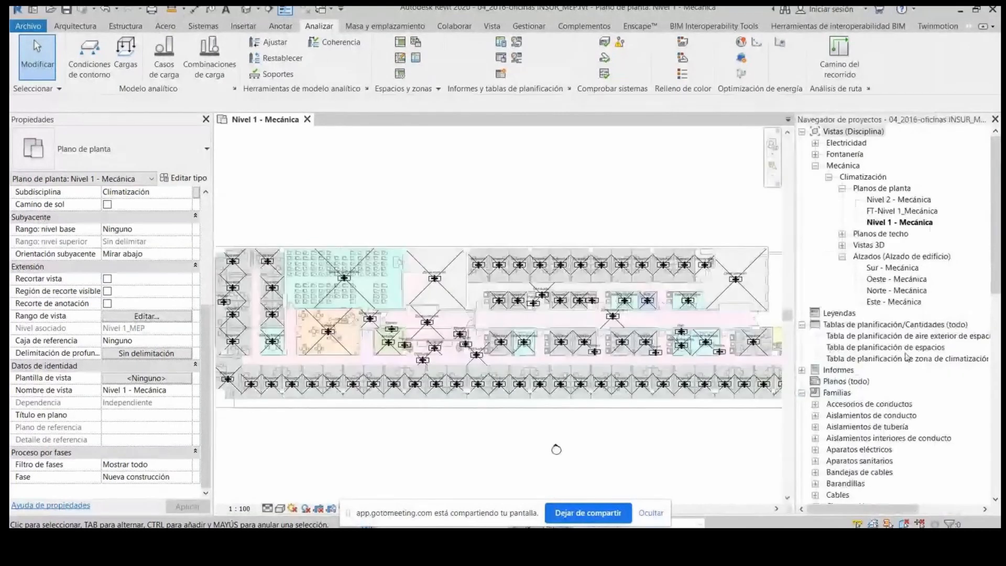
left_click(891, 348)
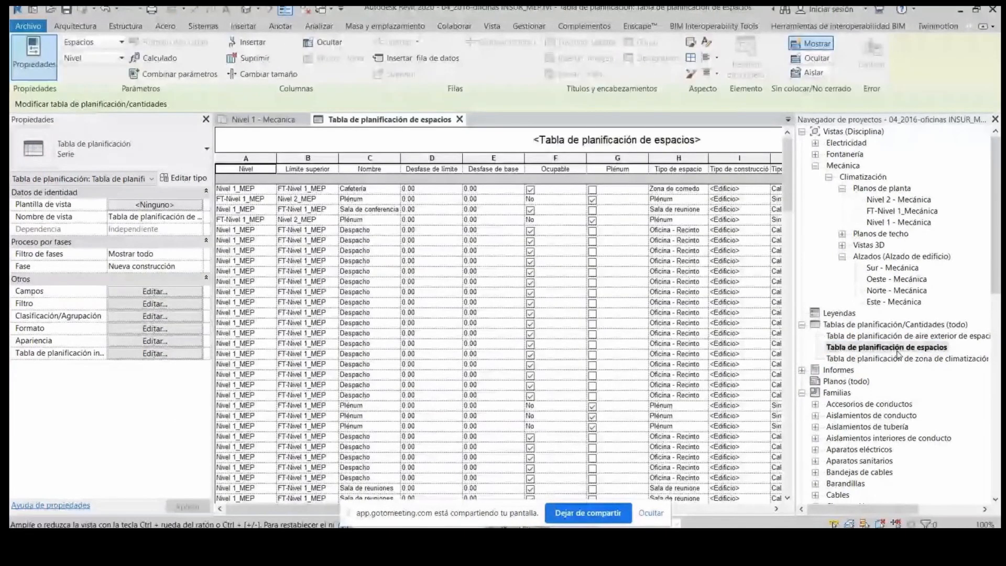
Step: Float and widen the spaces schedule to show all its columns, and review the energy analysis parameters of the Cafetería space type
left_click_drag(389, 120, 529, 160)
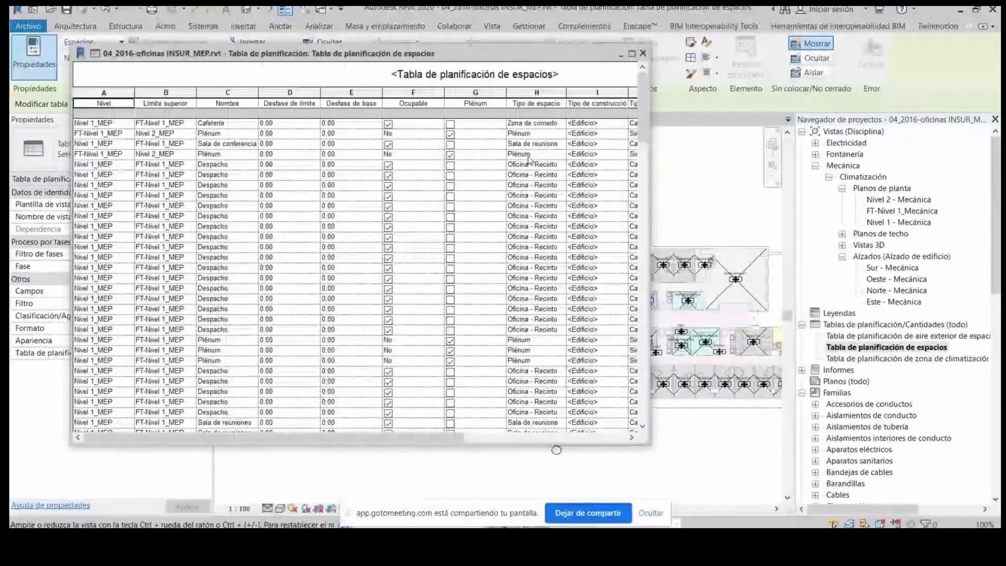
left_click_drag(650, 169, 951, 168)
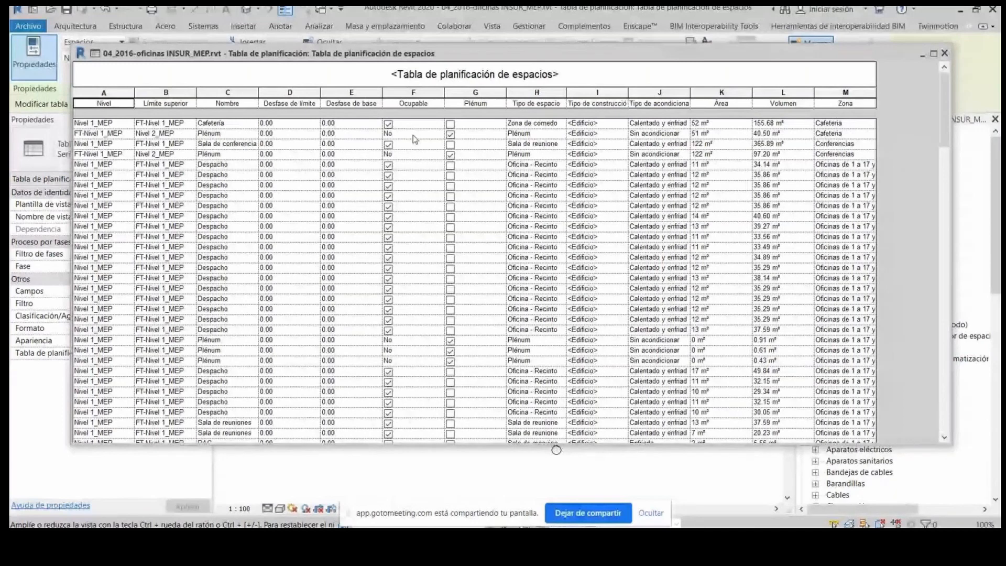
left_click(544, 125)
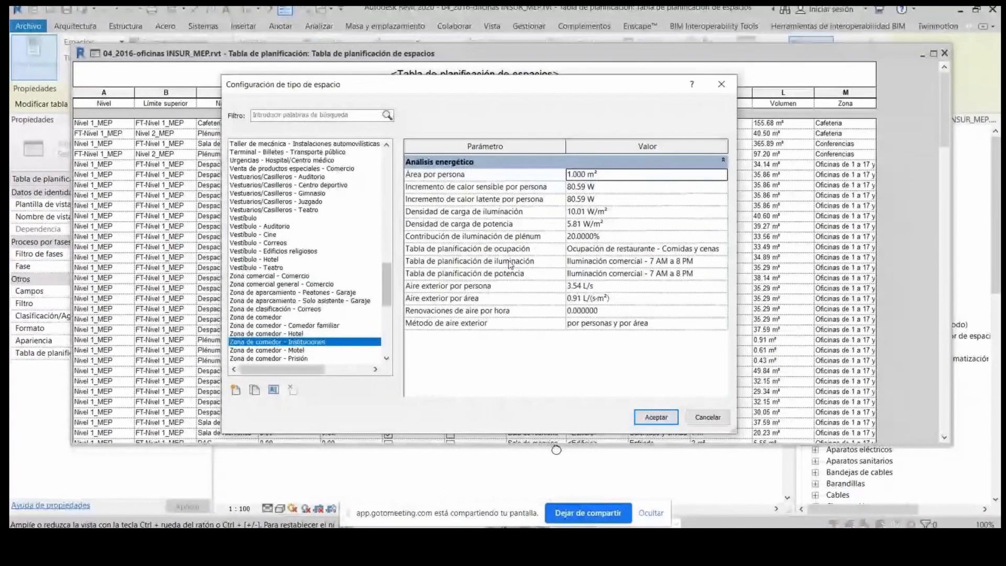
mouse_move(491, 91)
left_mouse_down()
mouse_move(447, 194)
mouse_move(495, 81)
left_mouse_up()
mouse_move(385, 277)
left_mouse_down()
mouse_move(389, 307)
mouse_move(390, 287)
left_mouse_up()
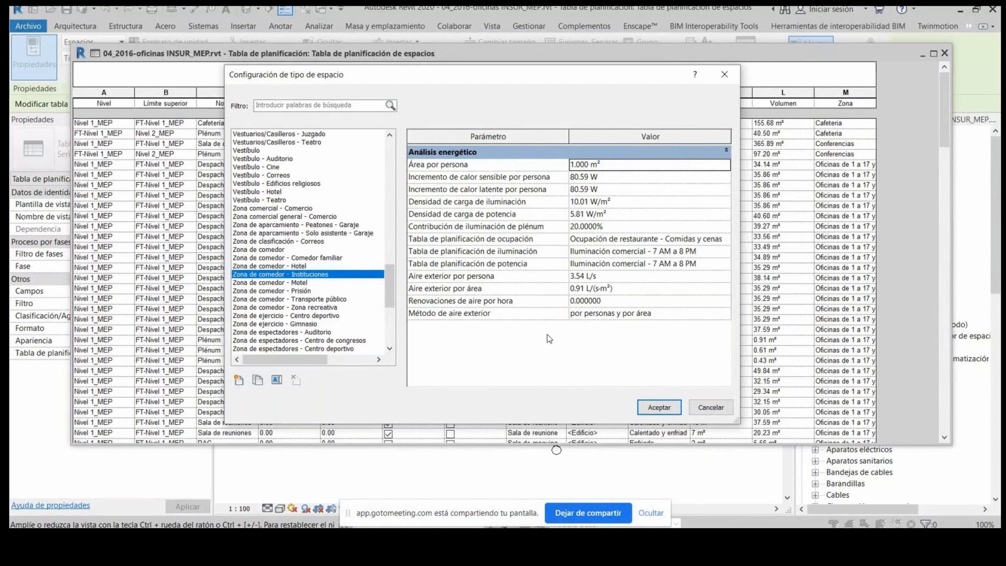
left_click(676, 408)
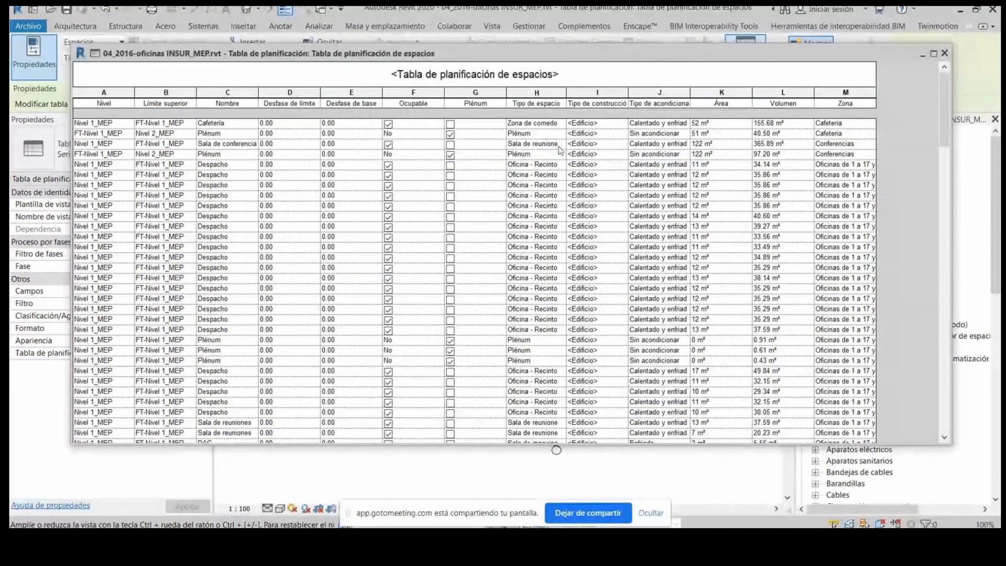
Step: Review the analytic constructions of the <Edificio> construction type assigned to the Cafetería space
left_click(595, 122)
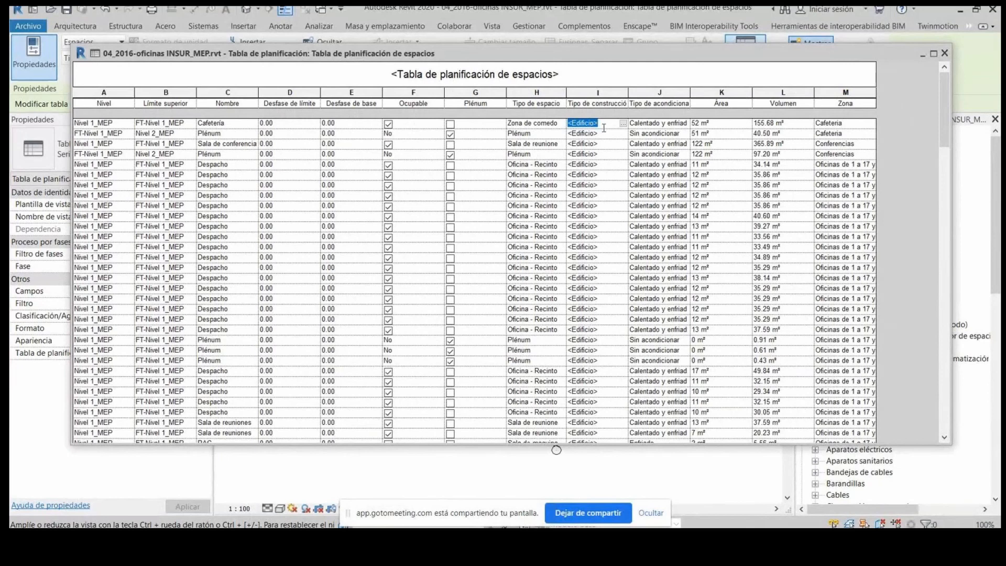
left_click(622, 123)
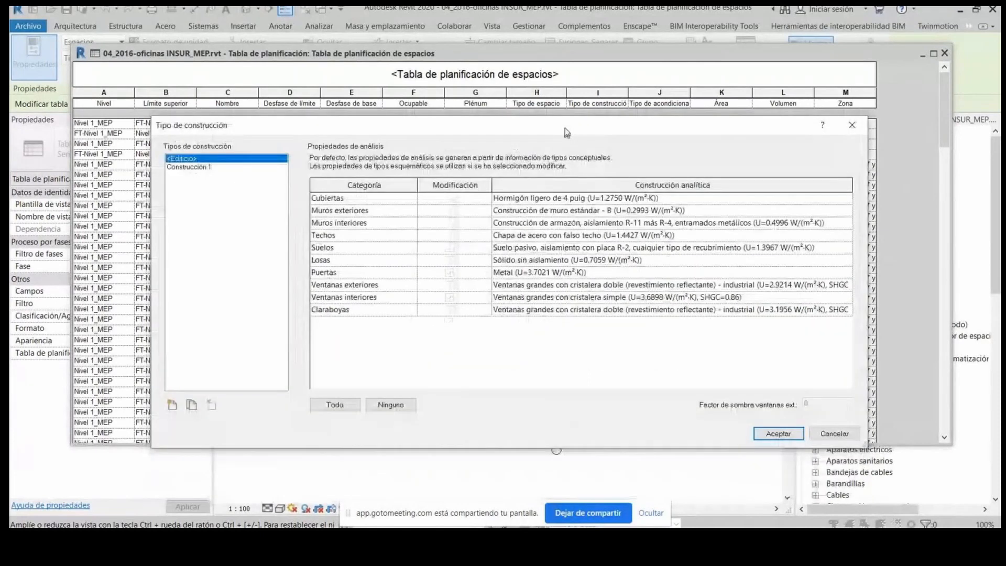
left_click_drag(570, 174, 575, 115)
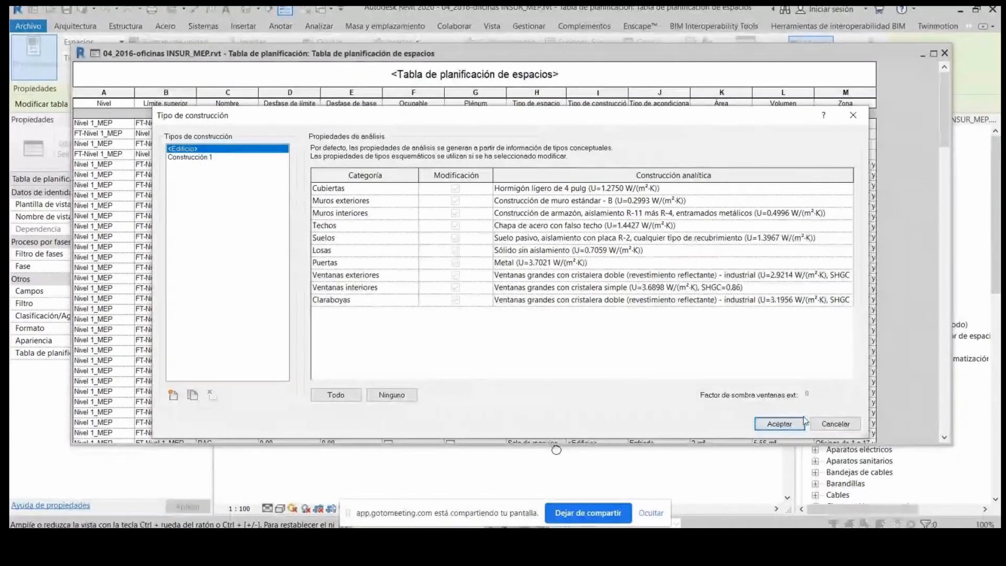
left_click(792, 427)
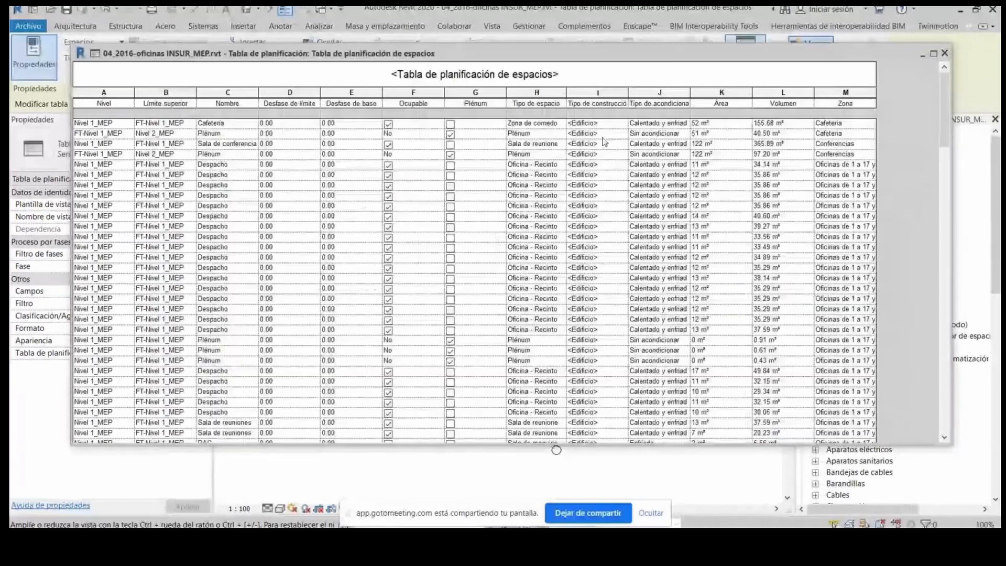
Step: Check the available conditioning type options for the Cafetería space without changing its value
left_click(665, 124)
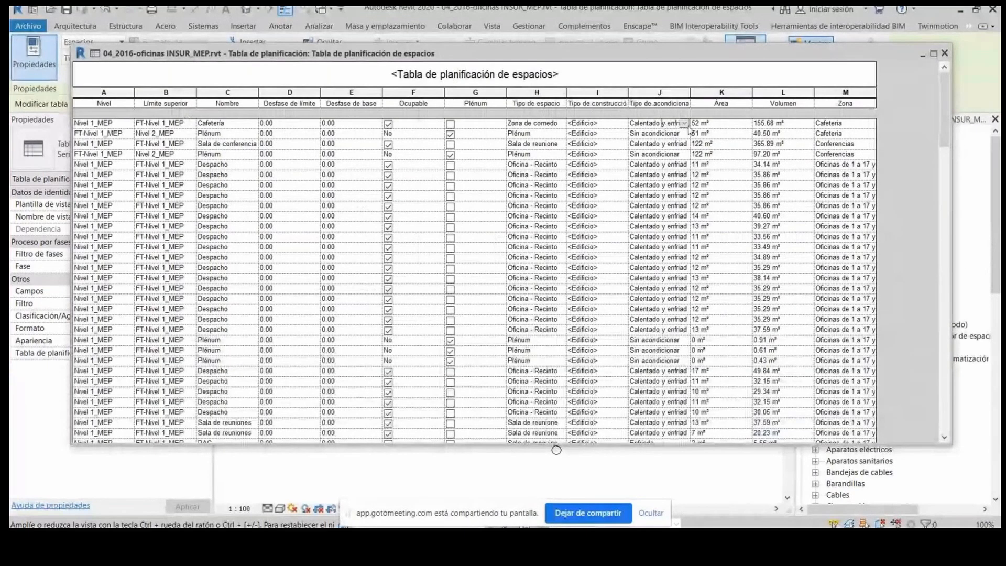
left_click(685, 124)
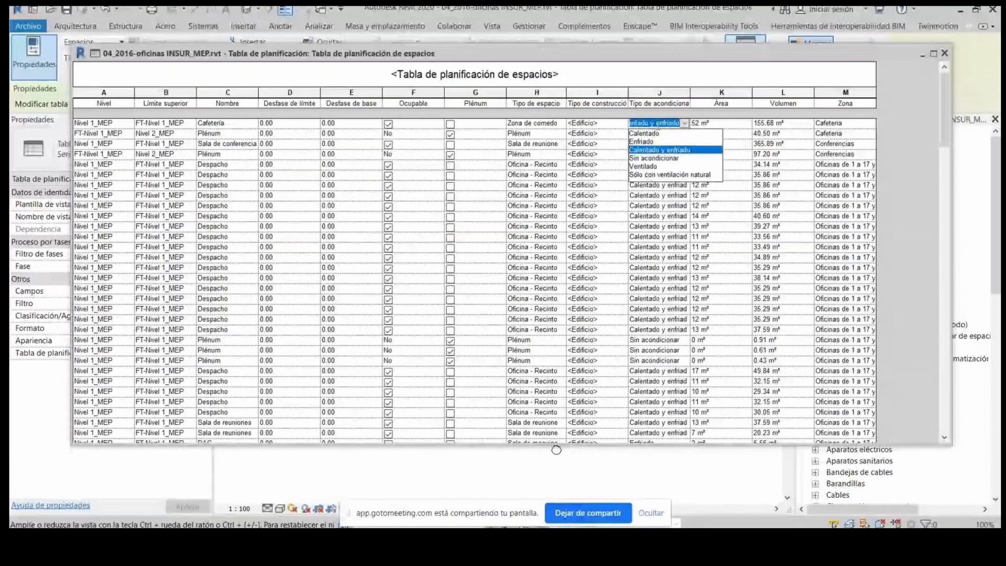
left_click(659, 124)
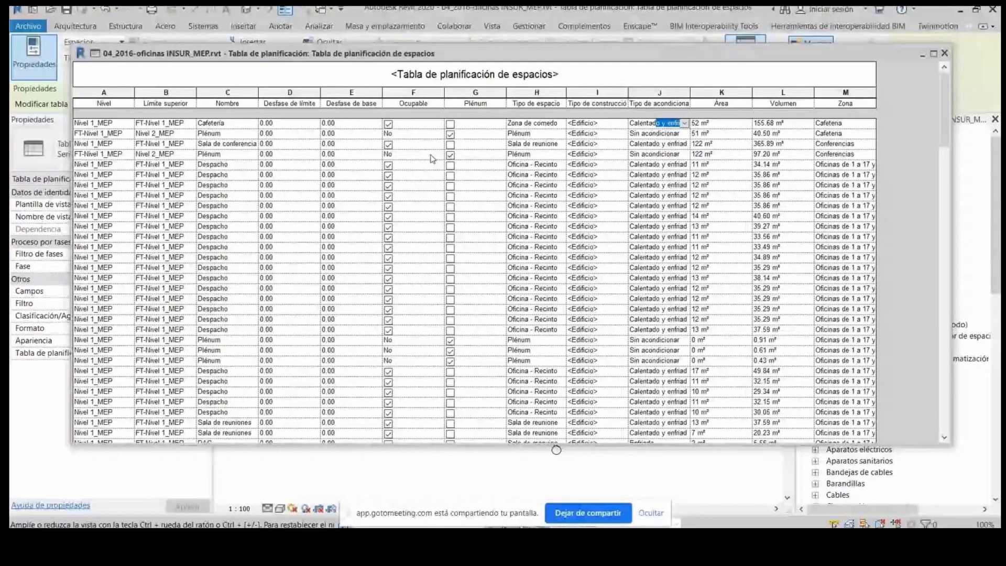
Step: Minimize the spaces schedule, return to the Nivel 1 - Mecánica floor plan and select the cafeteria space
left_click(923, 53)
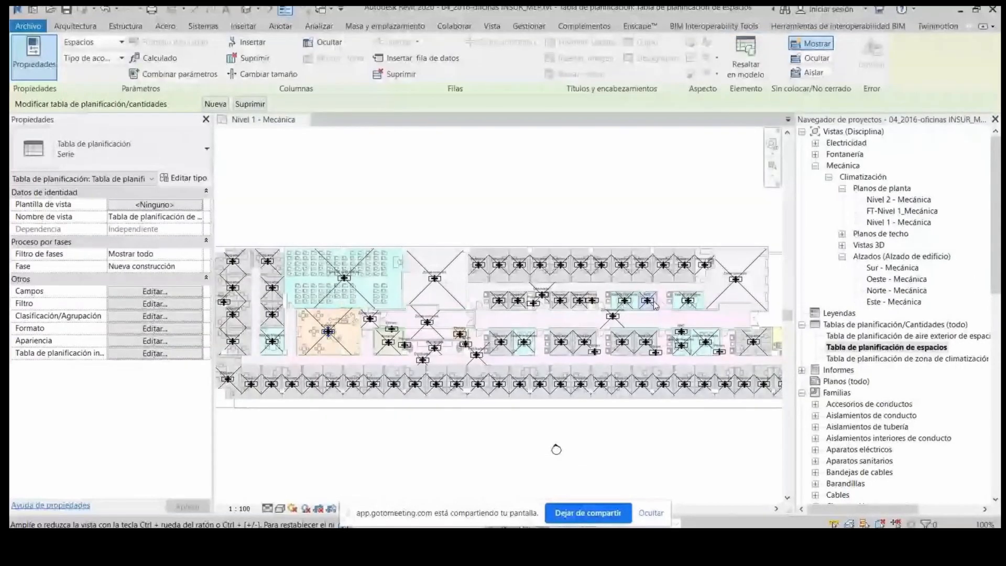
scroll(664, 316, "down", 1)
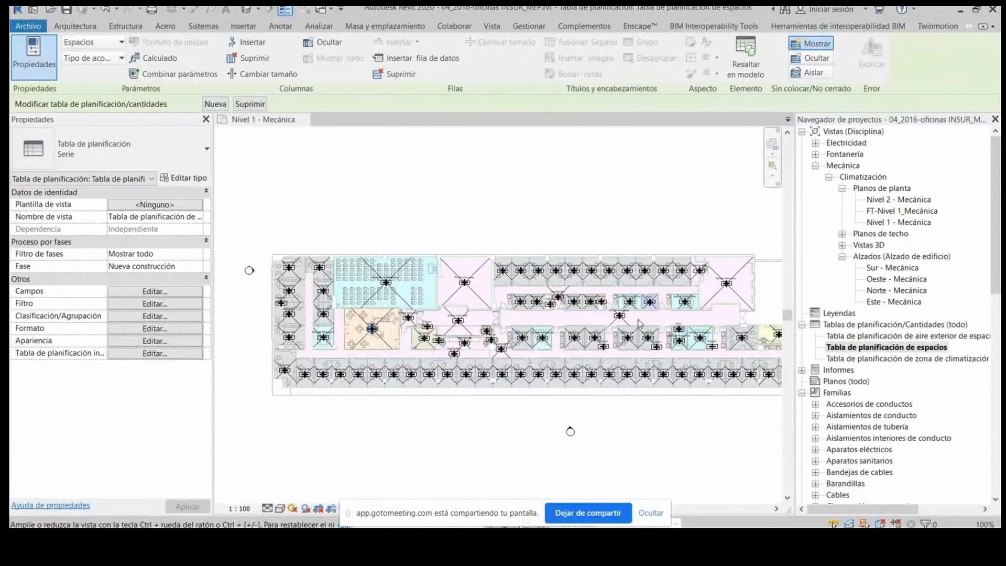
left_click(594, 234)
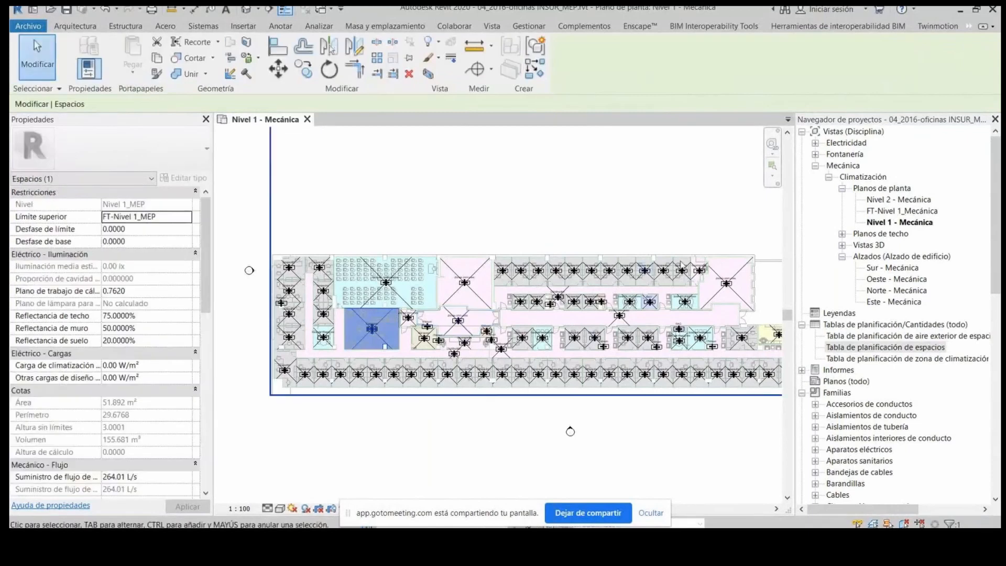
Step: Open the FT-Nivel 1_Mecánica floor plan and make the Espacios category visible in its visibility/graphics overrides
double_click(907, 213)
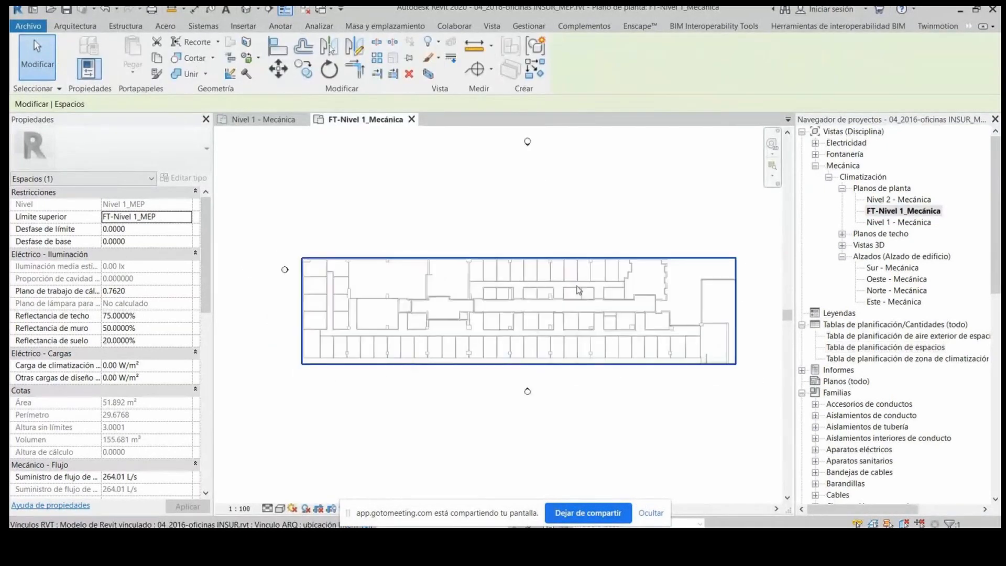
scroll(579, 289, "up", 1)
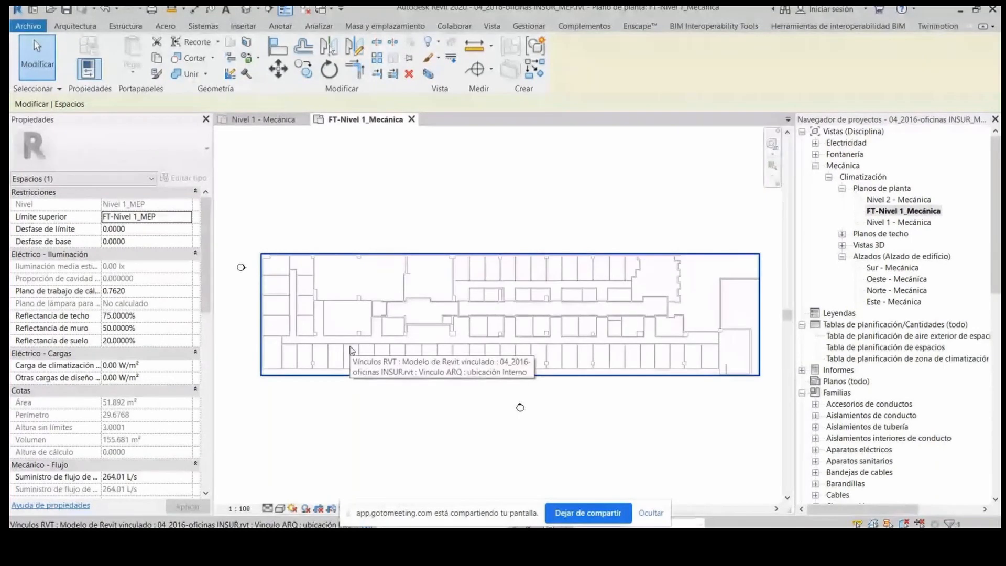
key("v")
key("g")
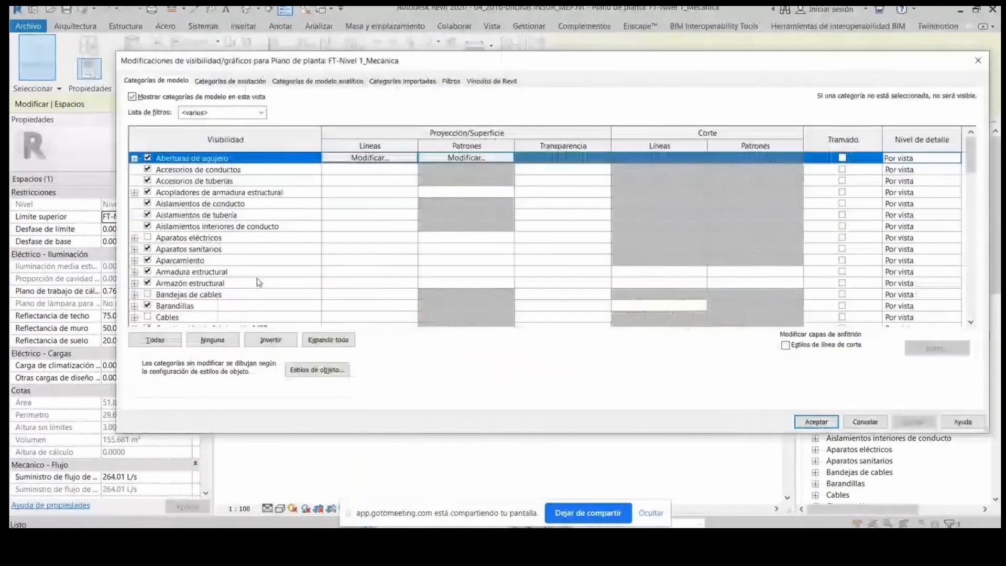
scroll(155, 270, "down", 2)
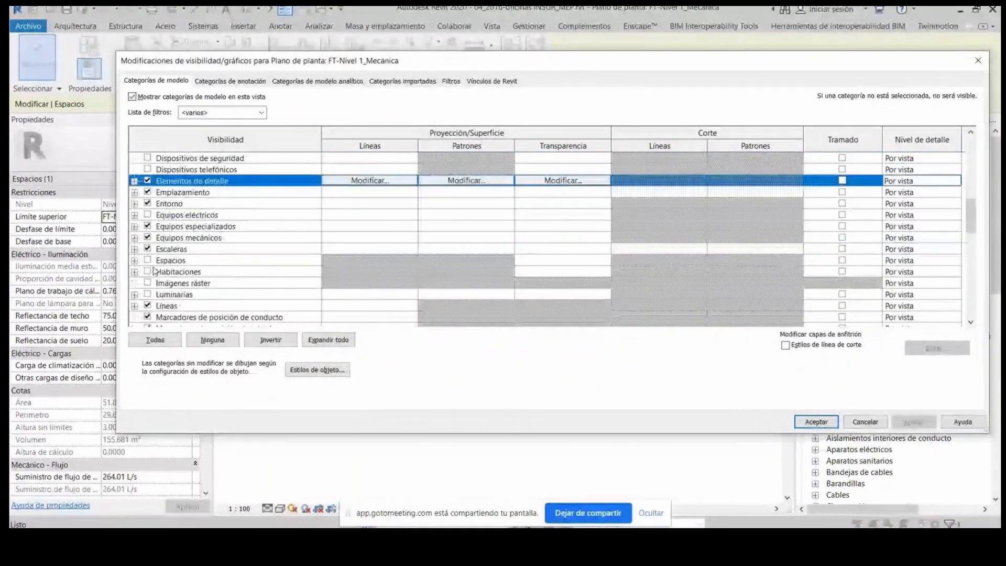
left_click(147, 261)
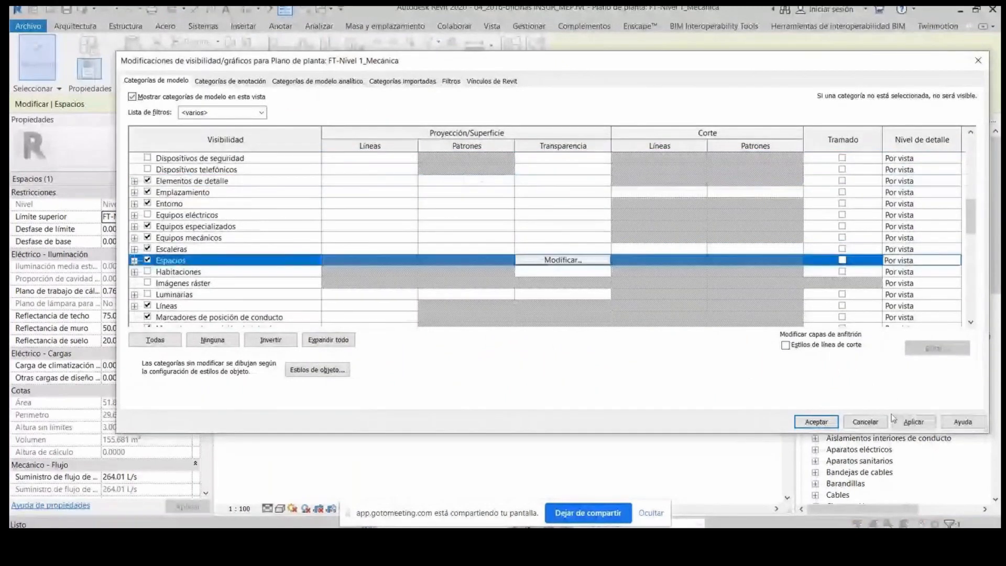
left_click(816, 423)
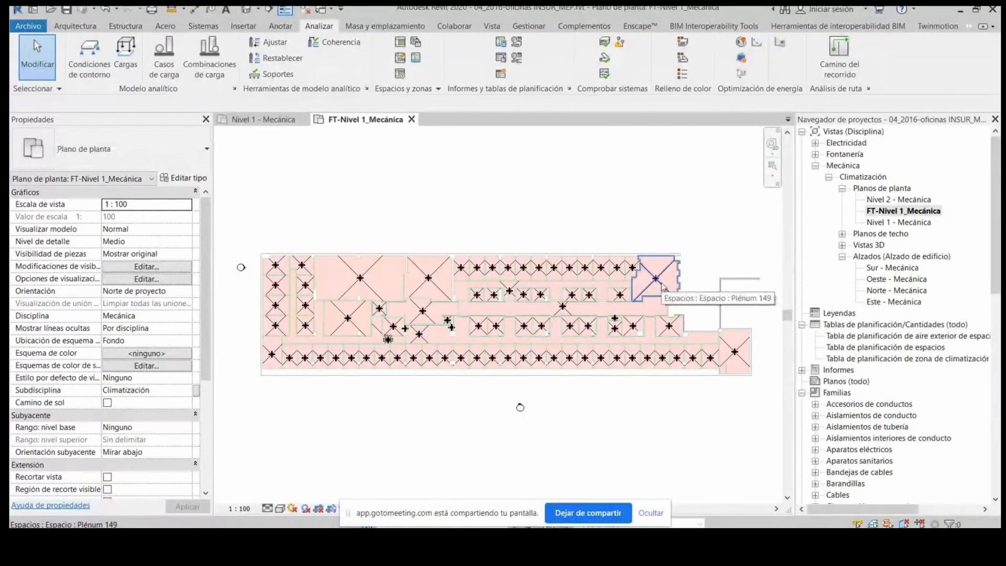
Step: Examine the constraints, dimensions, airflow and identity properties of space Plénum 149 and clear the selection
left_click(662, 285)
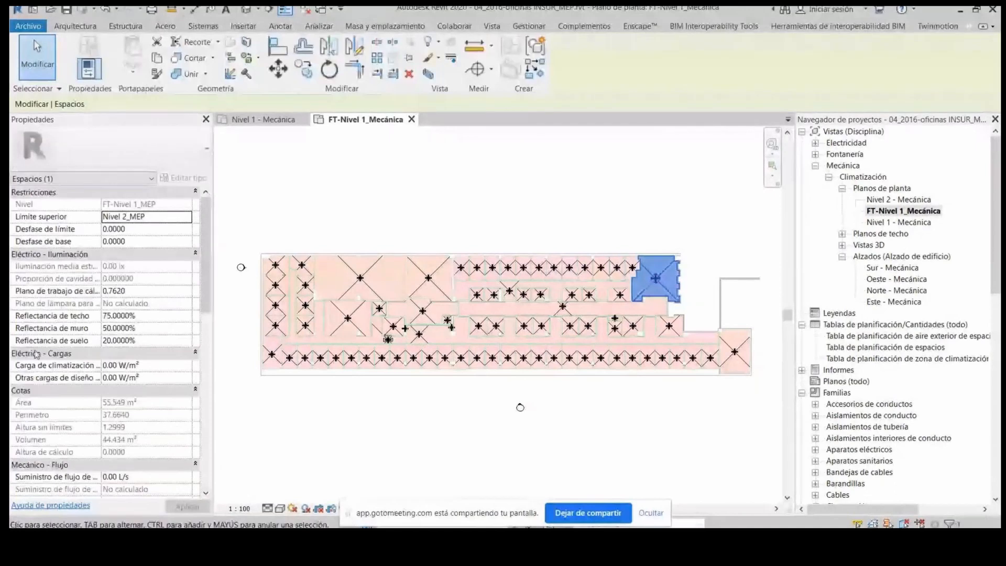
scroll(108, 367, "down", 3)
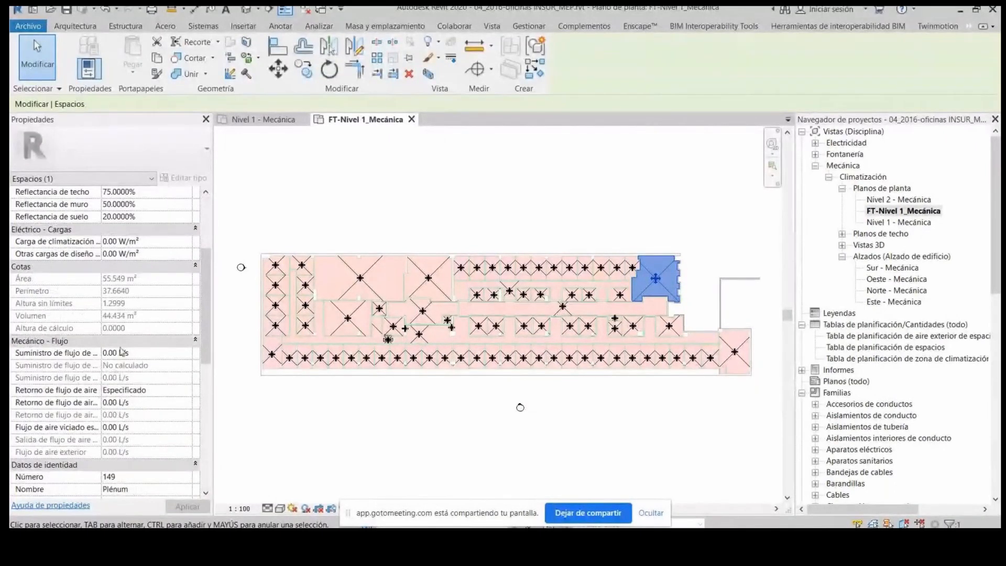
scroll(133, 325, "down", 3)
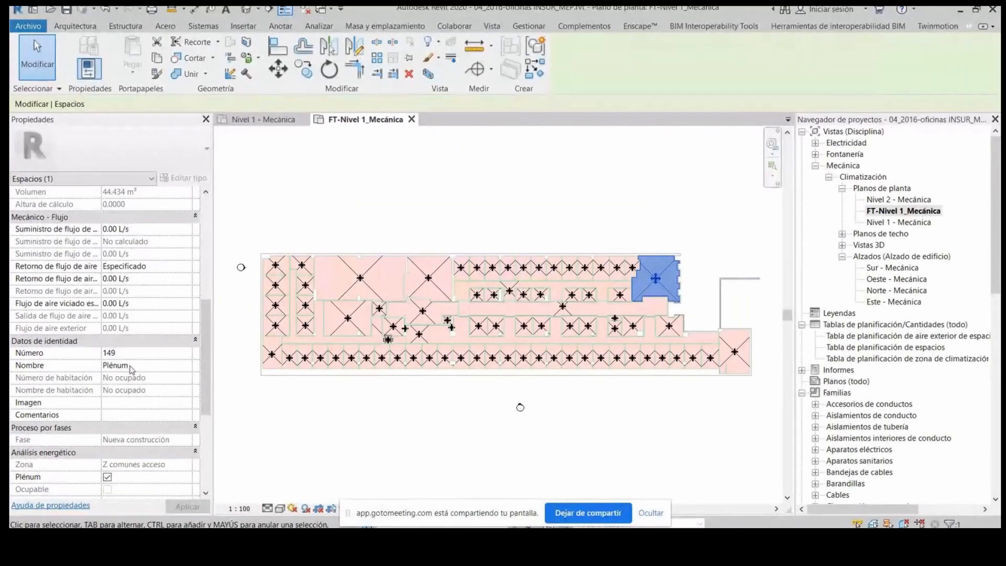
left_click(687, 256)
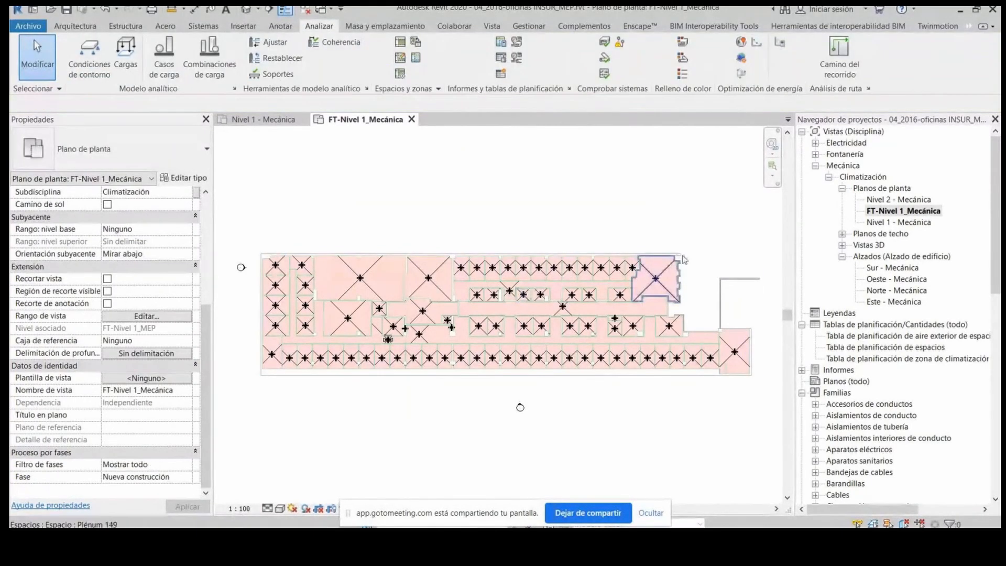
Step: Compare the spaces in the Nivel 1 - Mecánica and FT-Nivel 1_Mecánica floor plans, ending in Nivel 1 - Mecánica
left_click(264, 119)
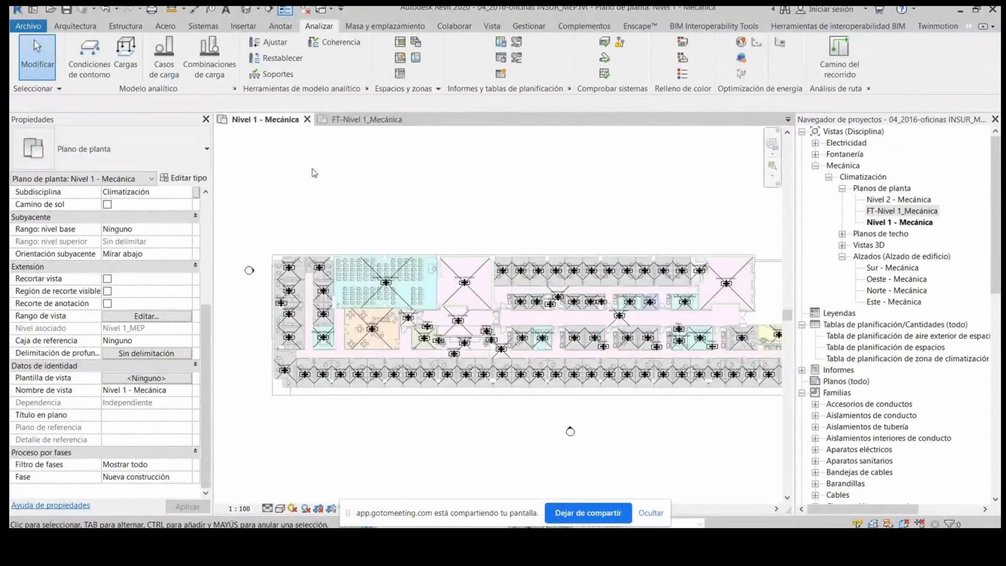
key("ctrl+Tab")
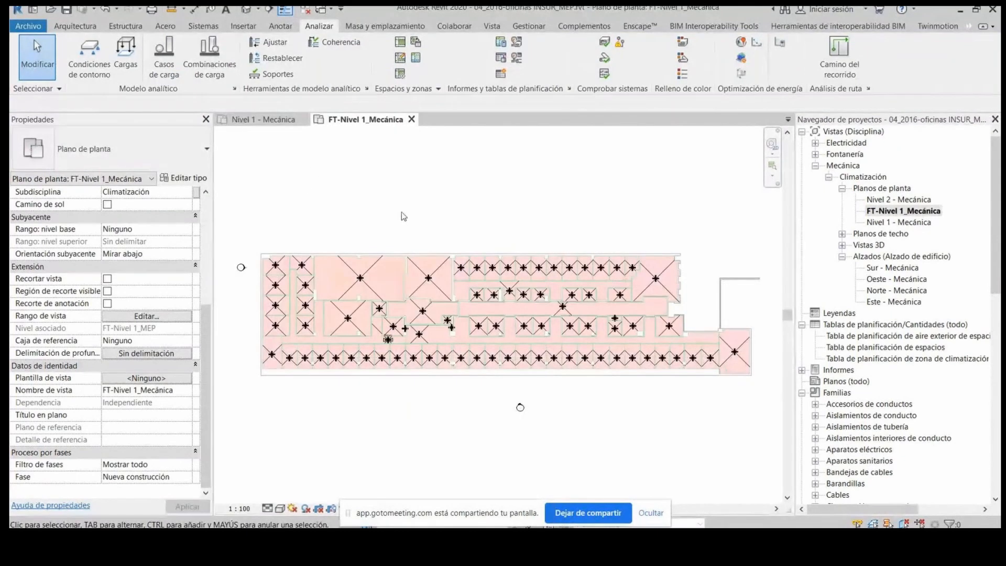
key("ctrl+Tab")
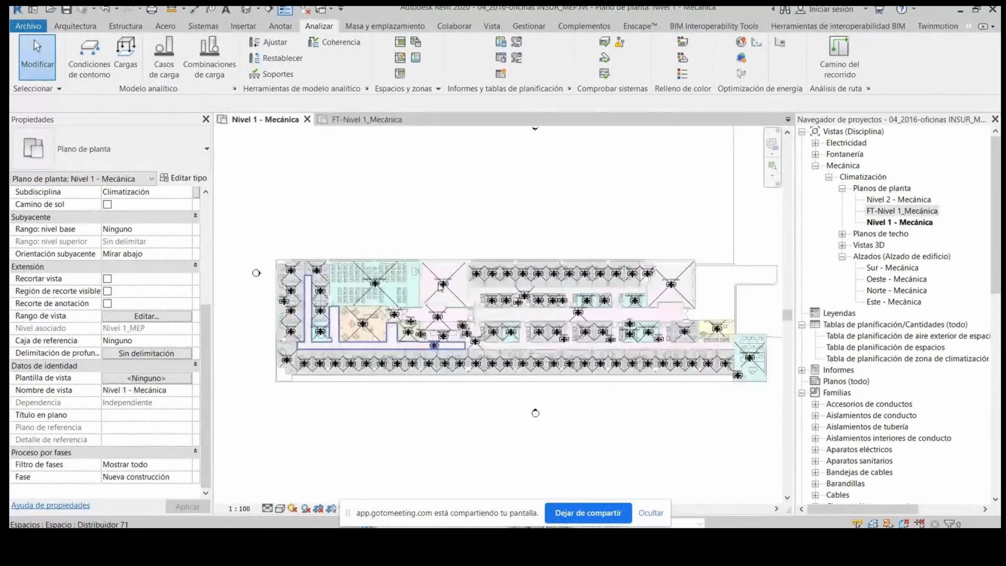
Step: Review the view filters that color the spaces by type in the Nivel 1 - Mecánica plan's visibility/graphics overrides
key("v")
key("v")
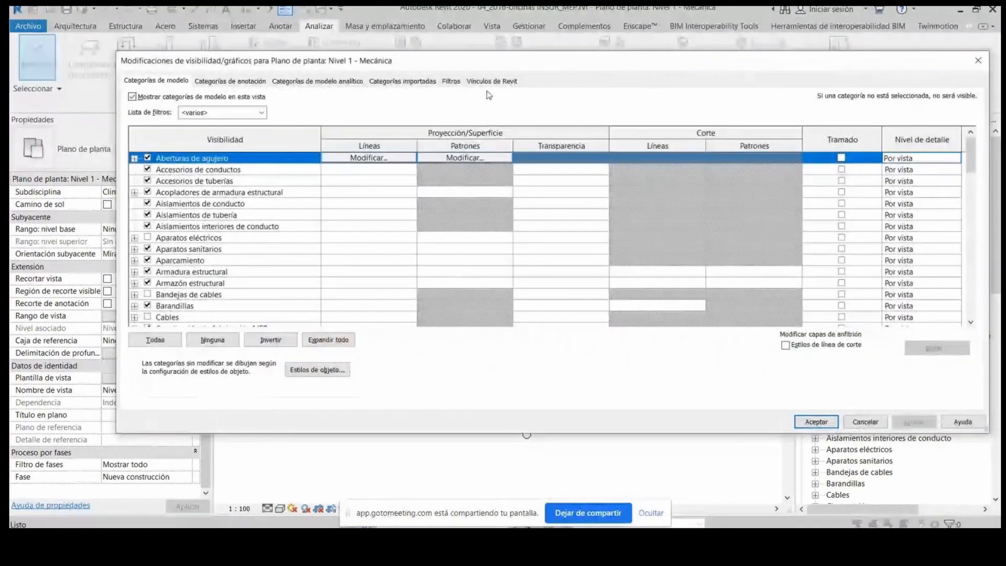
left_click(451, 82)
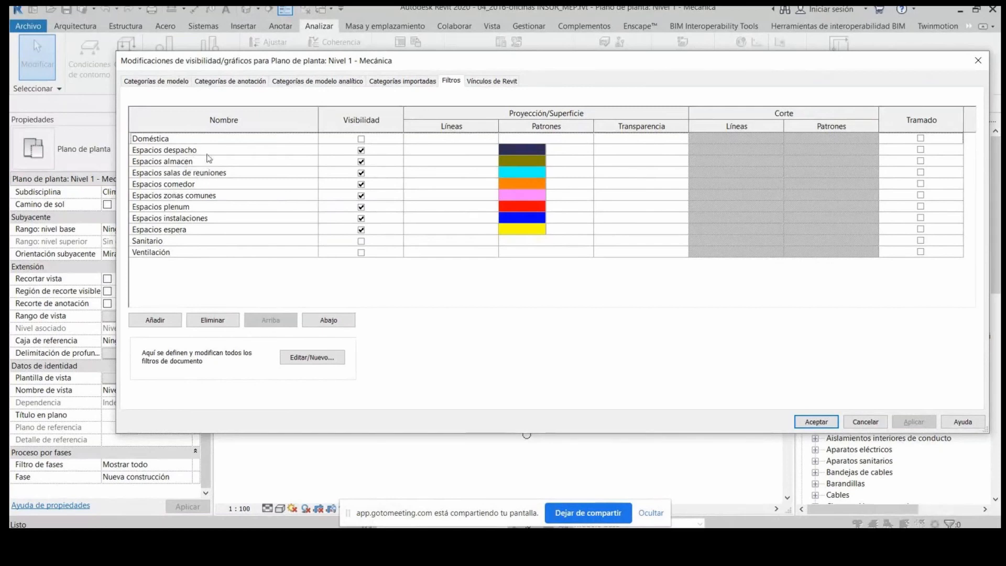
left_click(816, 421)
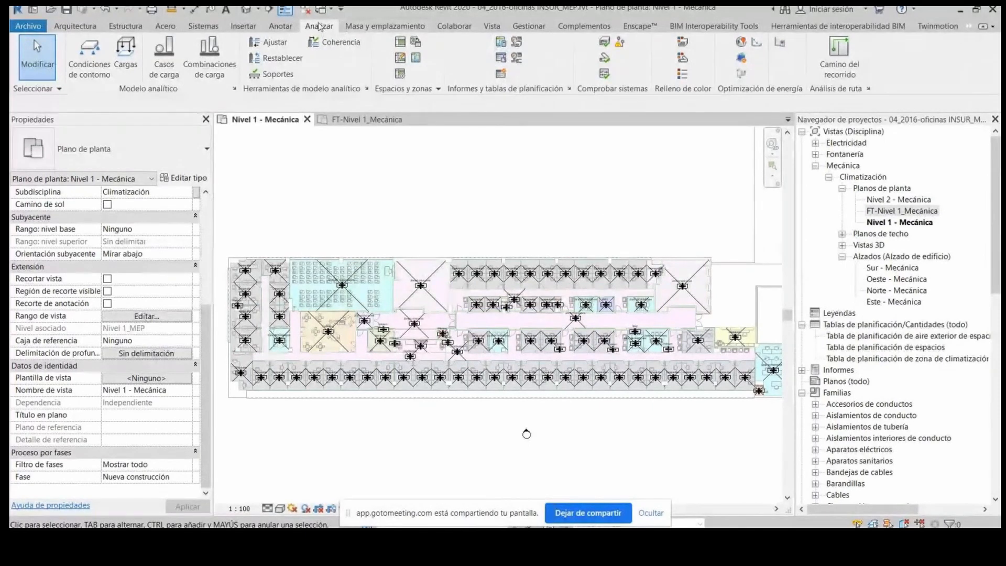
Step: Open the heating and cooling loads analysis and look through the zones in the building model's details
left_click(501, 43)
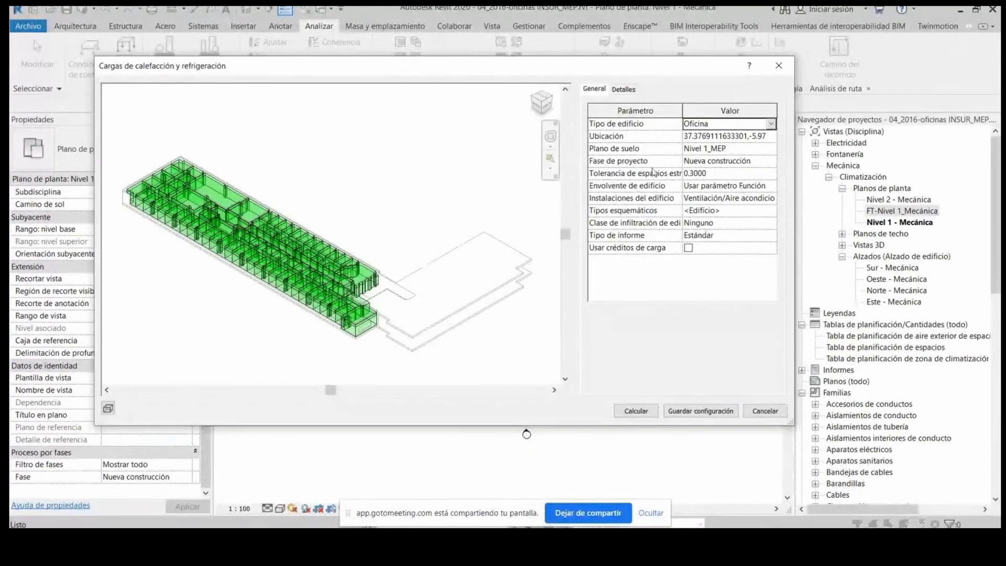
left_click(623, 89)
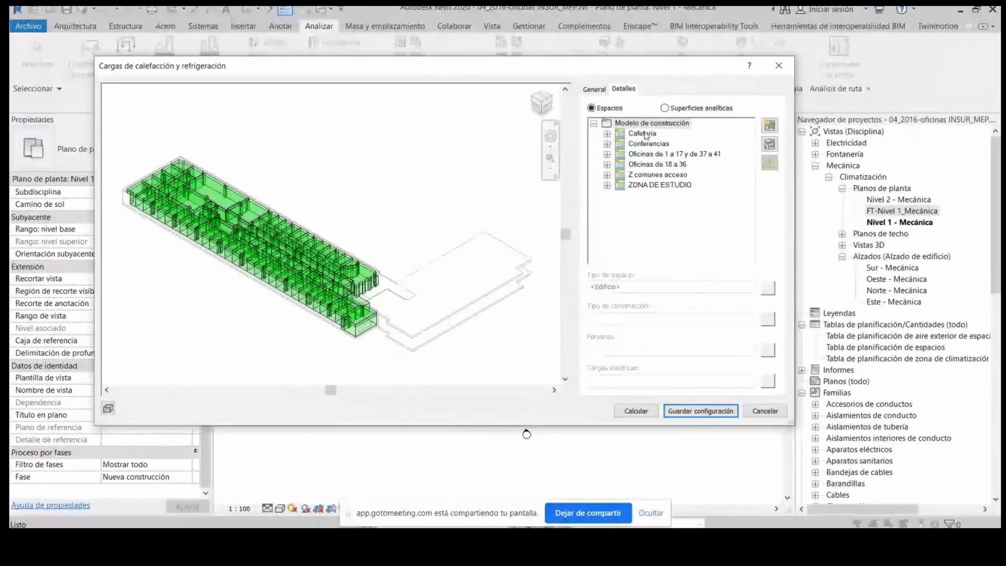
left_click(607, 133)
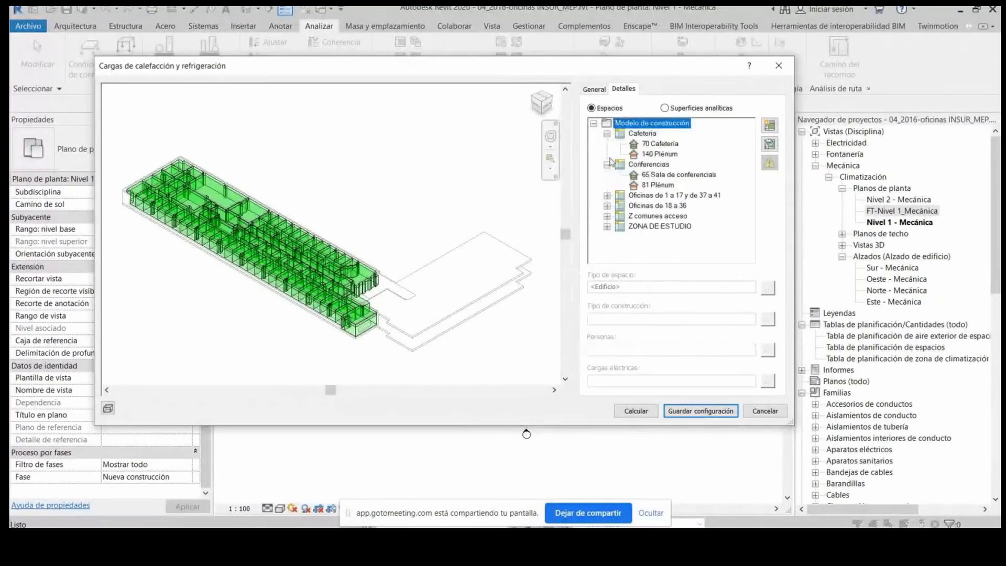
left_click(606, 133)
left_click(607, 144)
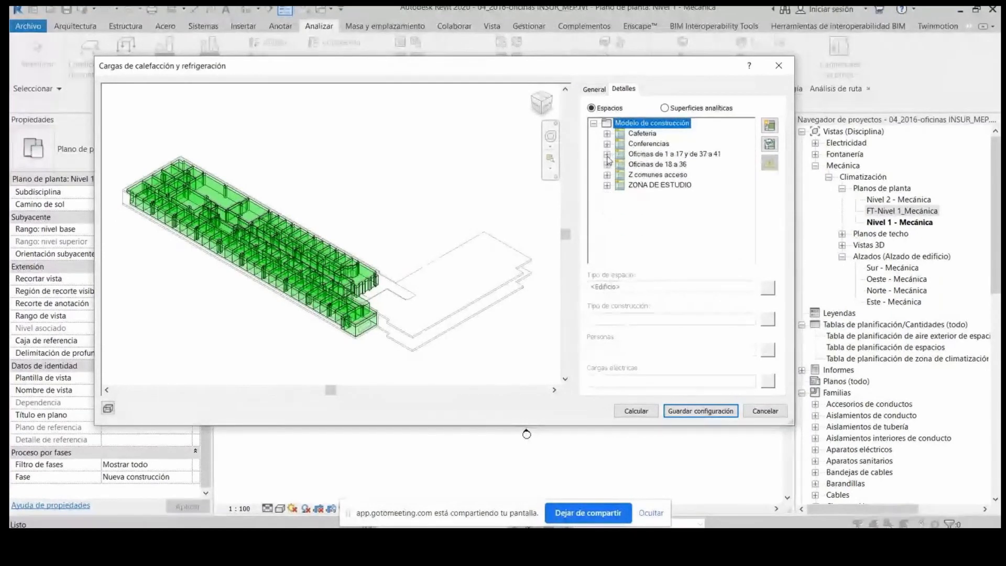
left_click(606, 153)
left_click(607, 122)
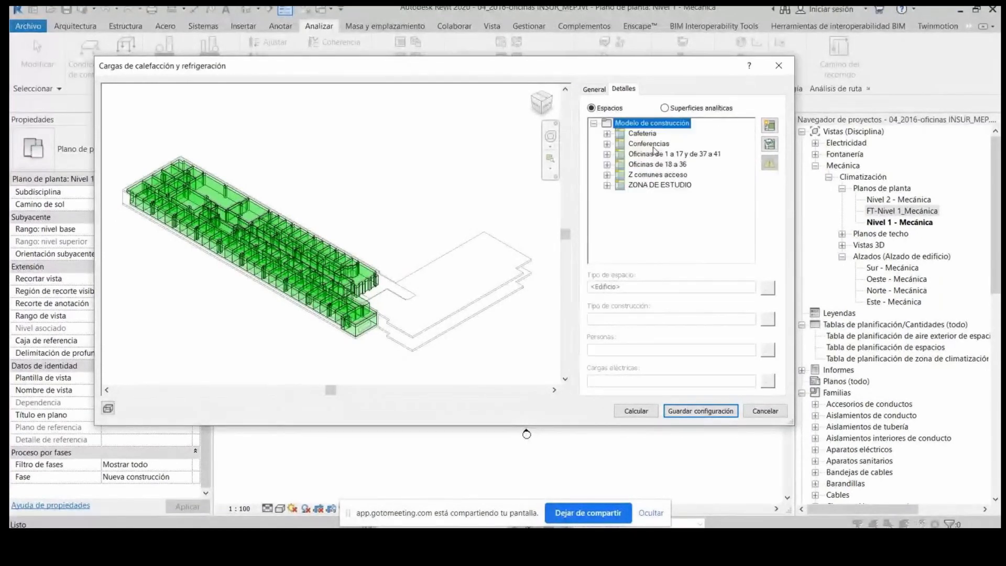
Step: Compare the space type, people and electrical load data of the Cafetería and Conferencias zones' spaces and plenums, and close the loads analysis
left_click(607, 133)
left_click(645, 144)
left_click(653, 154)
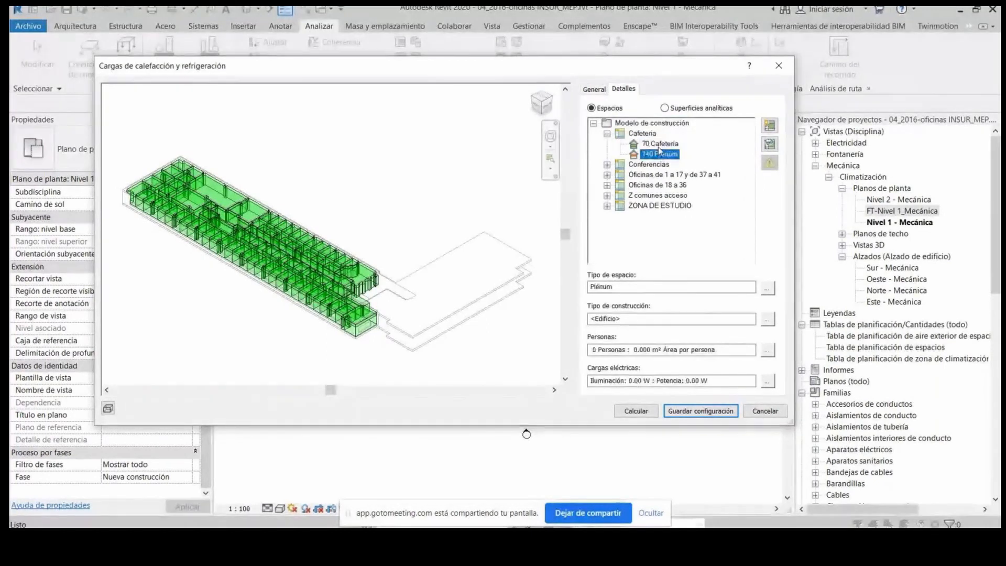
left_click(659, 144)
left_click(659, 155)
left_click(606, 165)
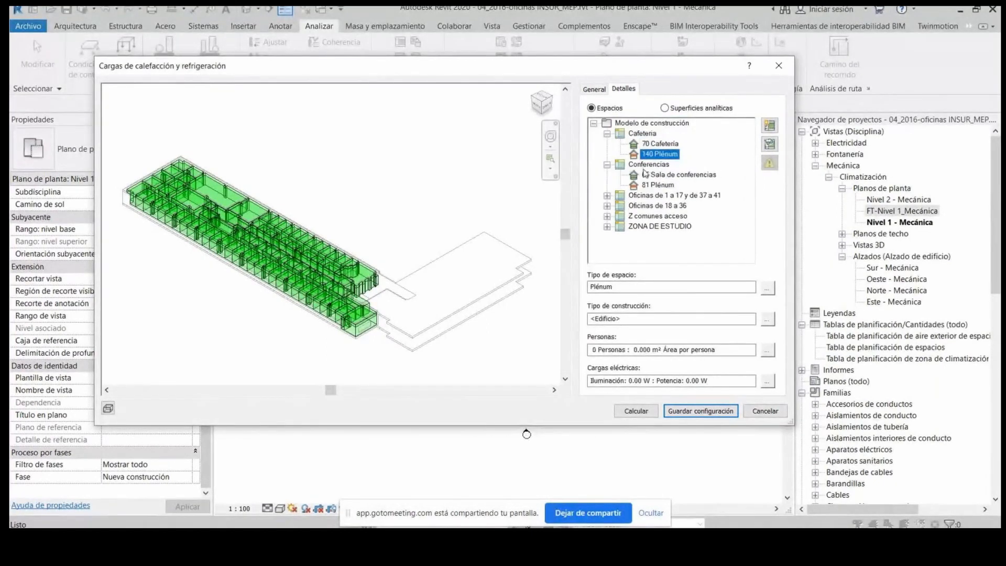
left_click(645, 175)
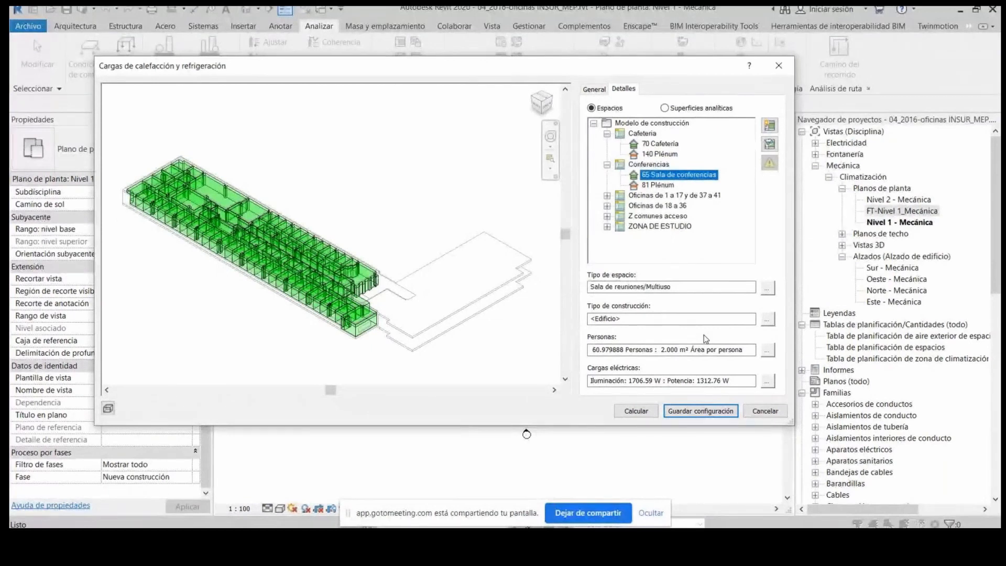
key("Escape")
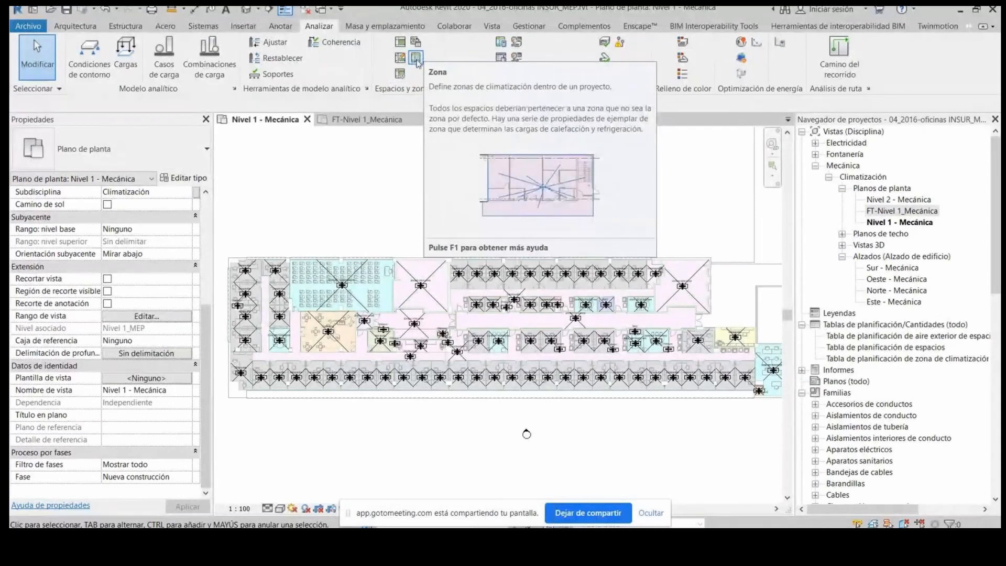
Step: Hide the Espacios category and show Zonas de climatización in the Nivel 1 - Mecánica plan's visibility/graphics overrides
left_click(416, 59)
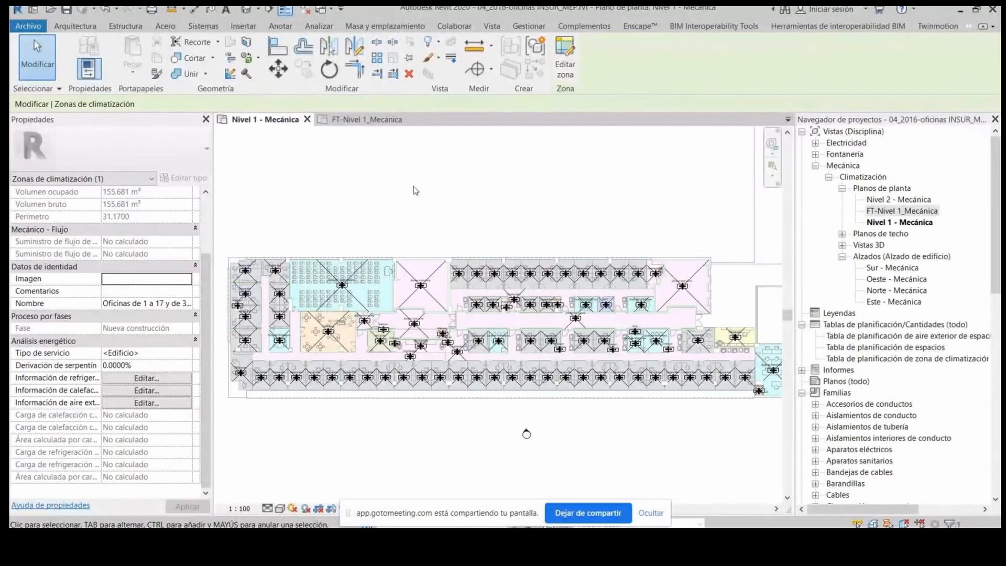
key("Escape")
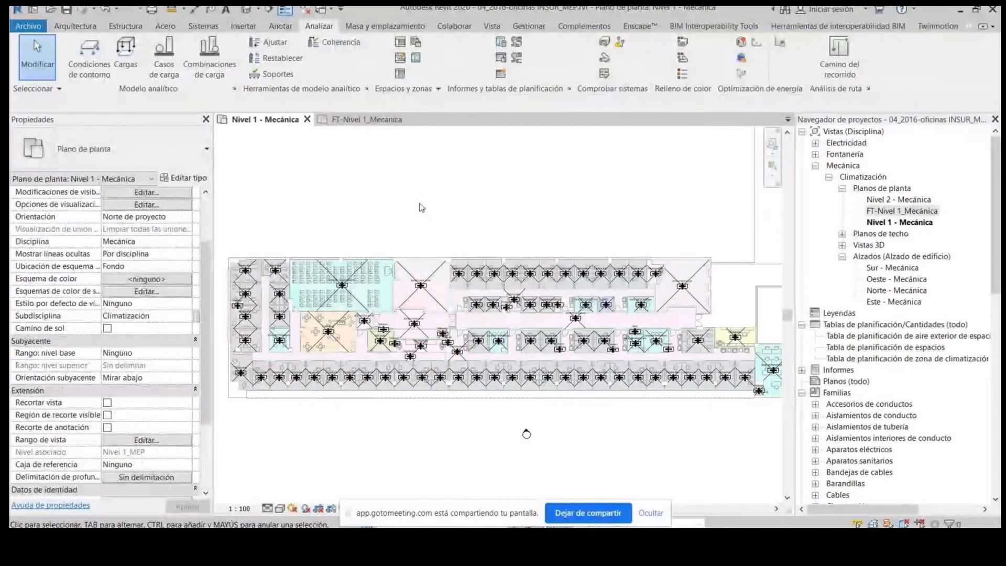
key("v")
key("v")
key("e")
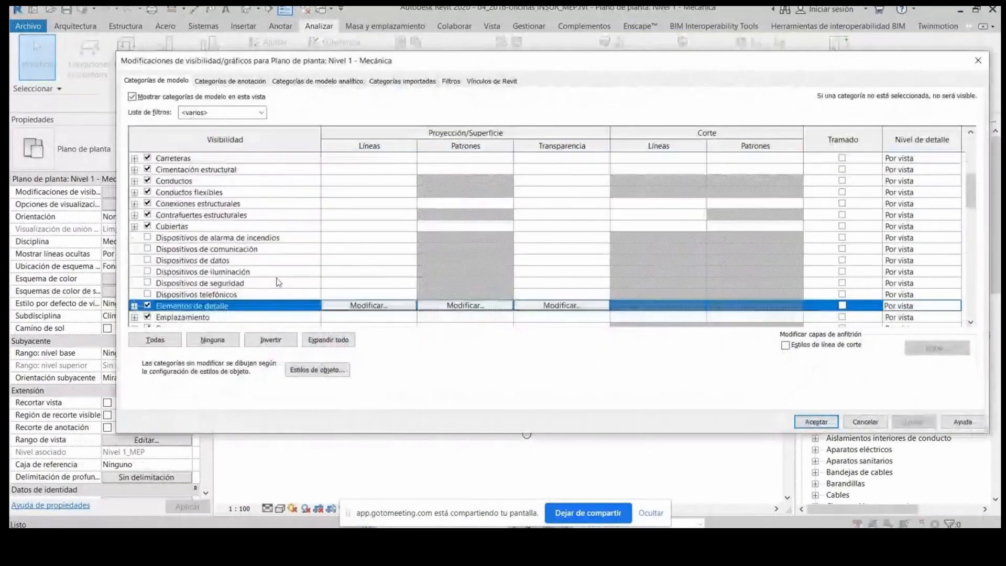
scroll(240, 278, "down", 3)
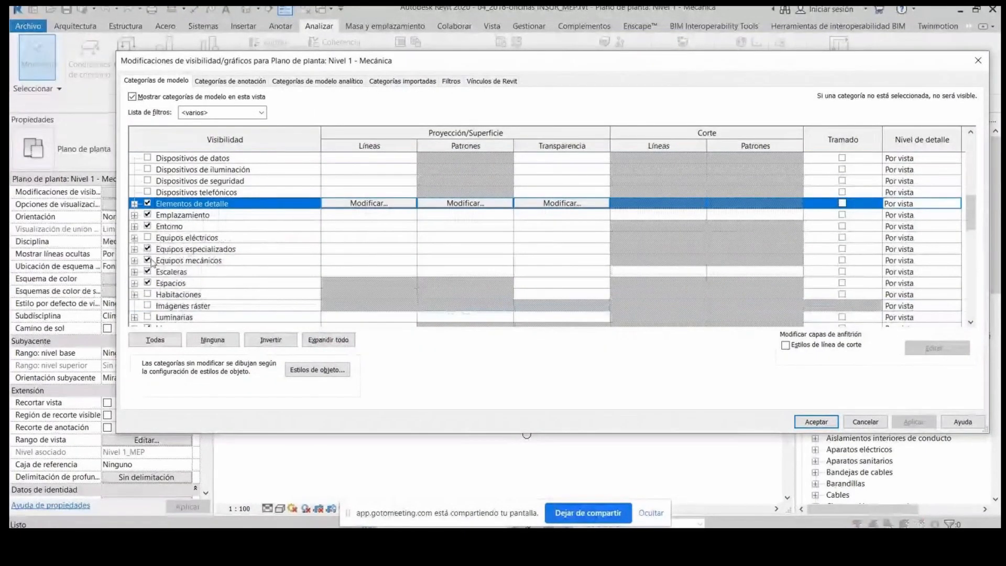
left_click(147, 284)
scroll(158, 288, "down", 10)
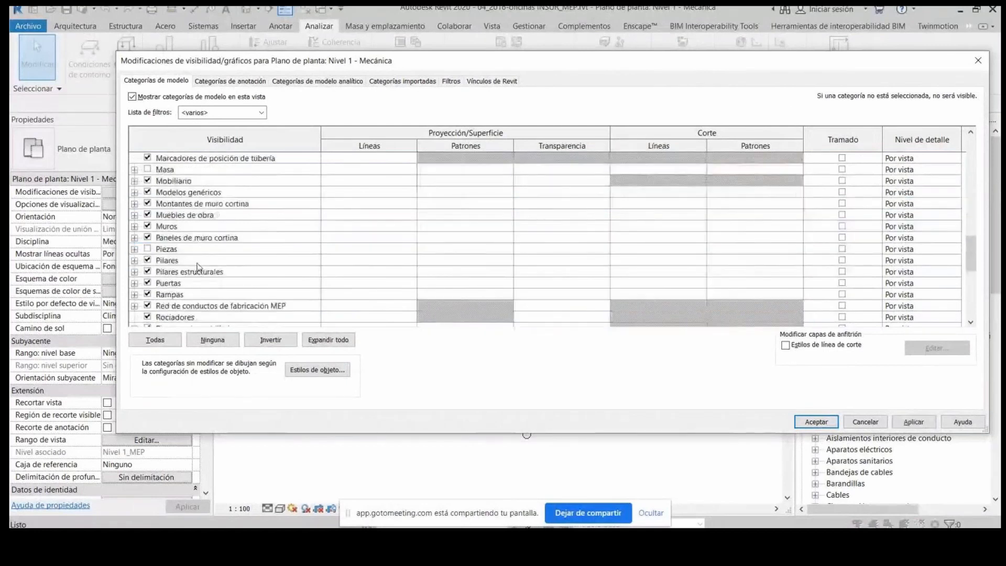
scroll(180, 291, "down", 2)
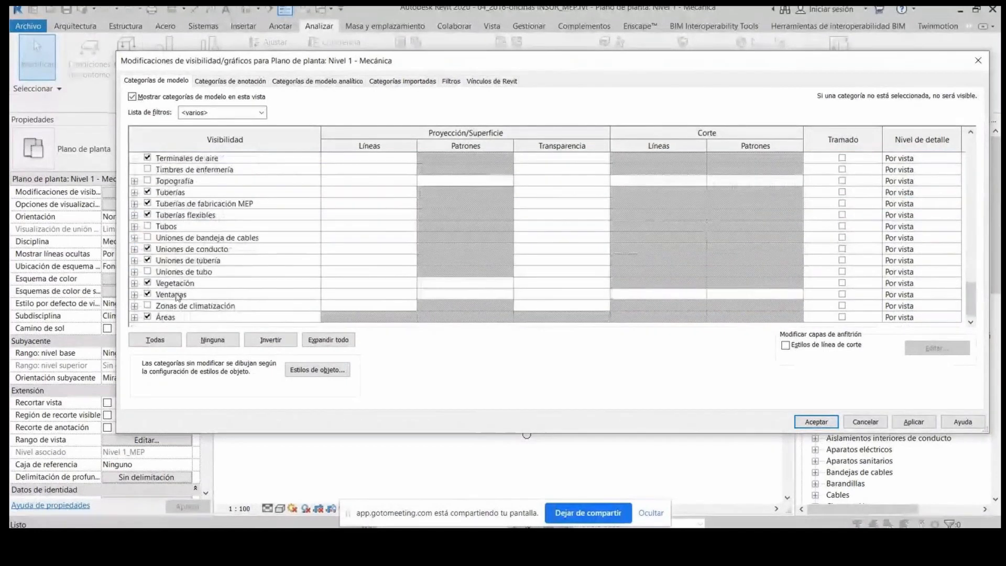
left_click(147, 308)
left_click(929, 426)
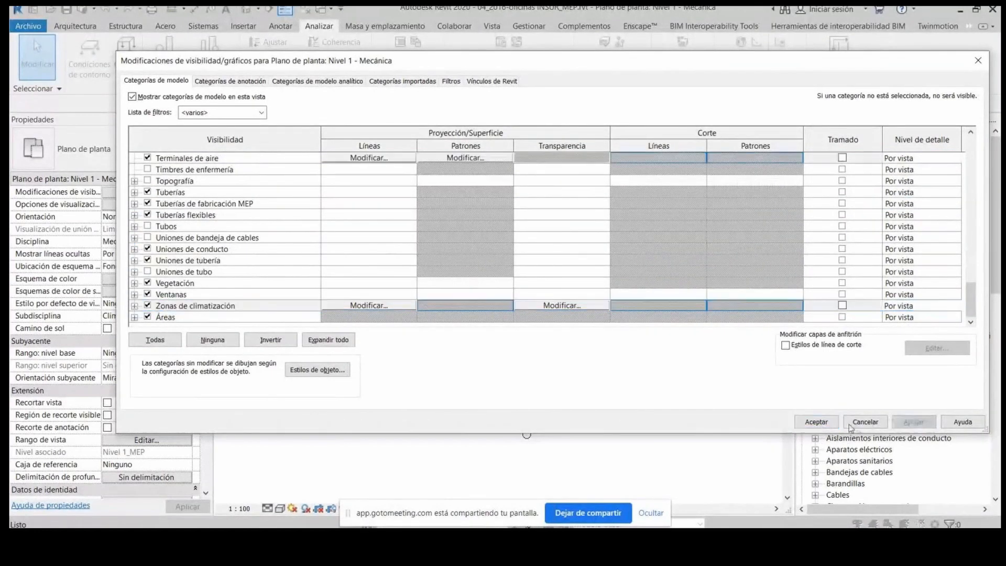
left_click(826, 422)
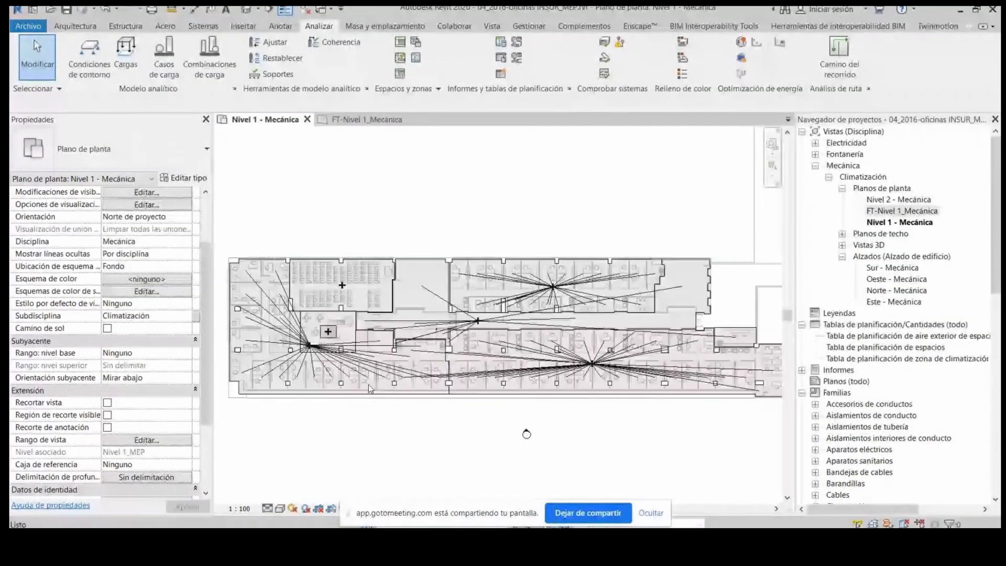
Step: Inspect the properties of the ZONA DE ESTUDIO and Z comunes acceso HVAC zones in the plan and clear the selection
left_click(411, 376)
left_click(565, 324)
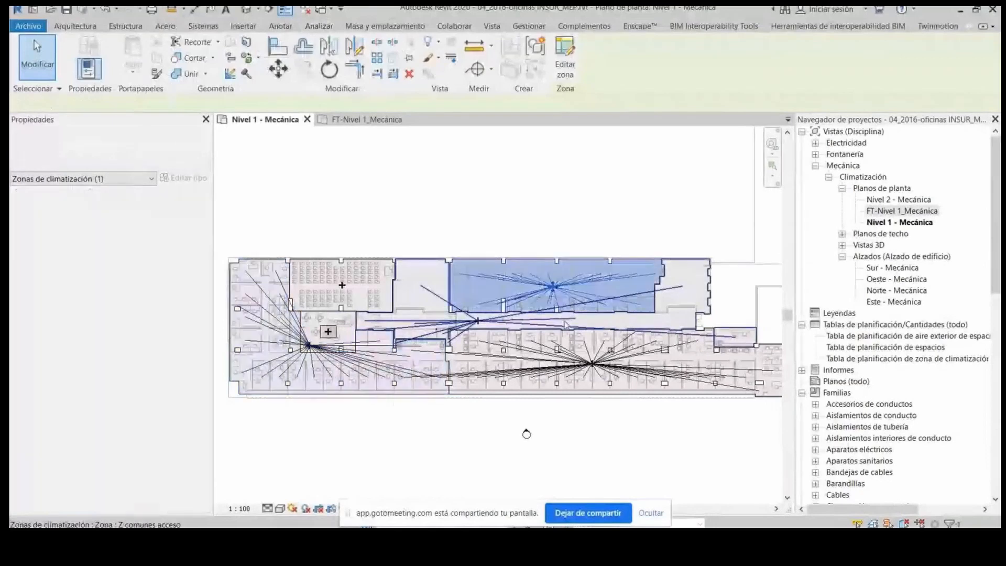
left_click(653, 345)
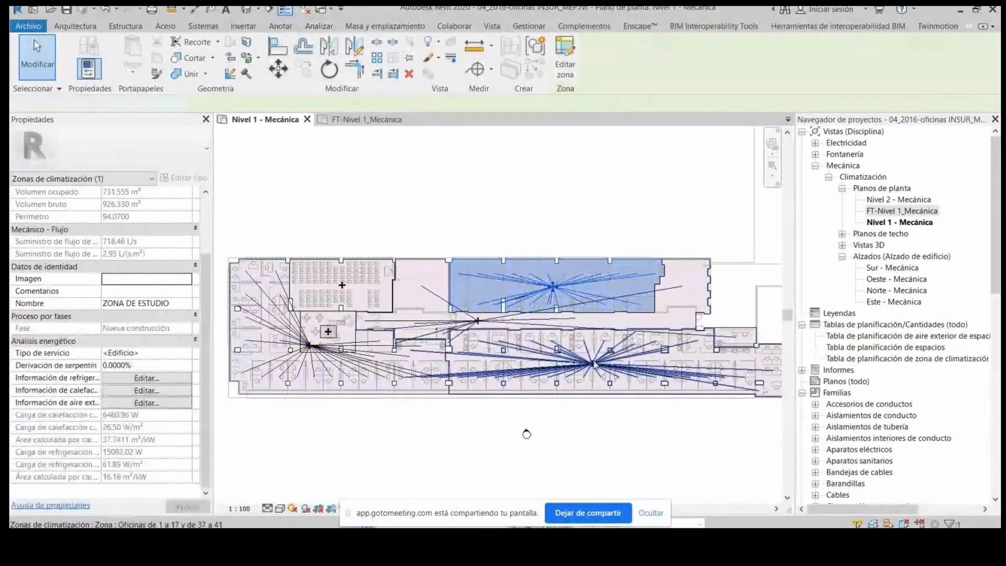
left_click(476, 324)
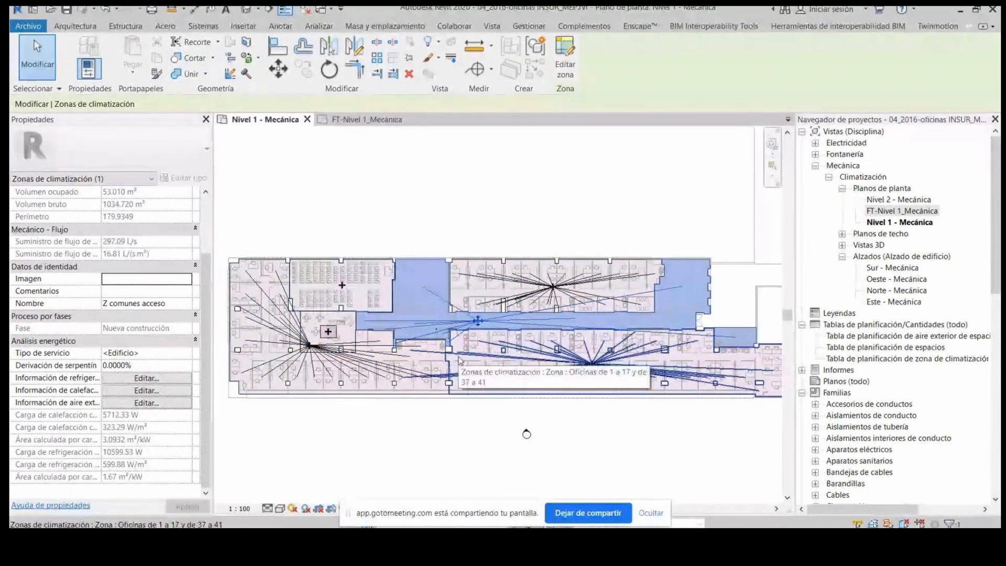
key("Escape")
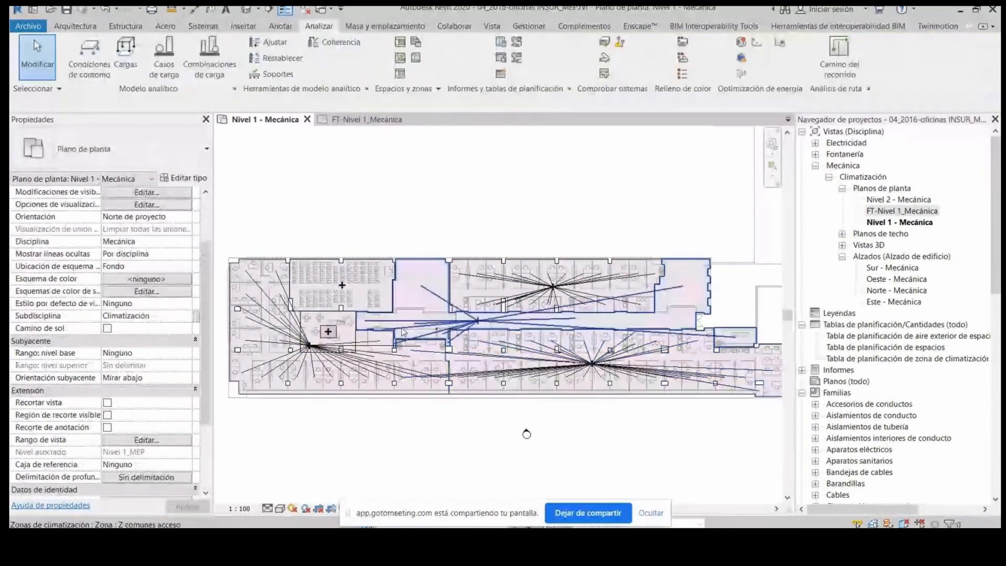
Step: Check the general settings of the heating and cooling loads analysis without calculating, and open the existing load report Informe de cargas (1)
left_click(502, 42)
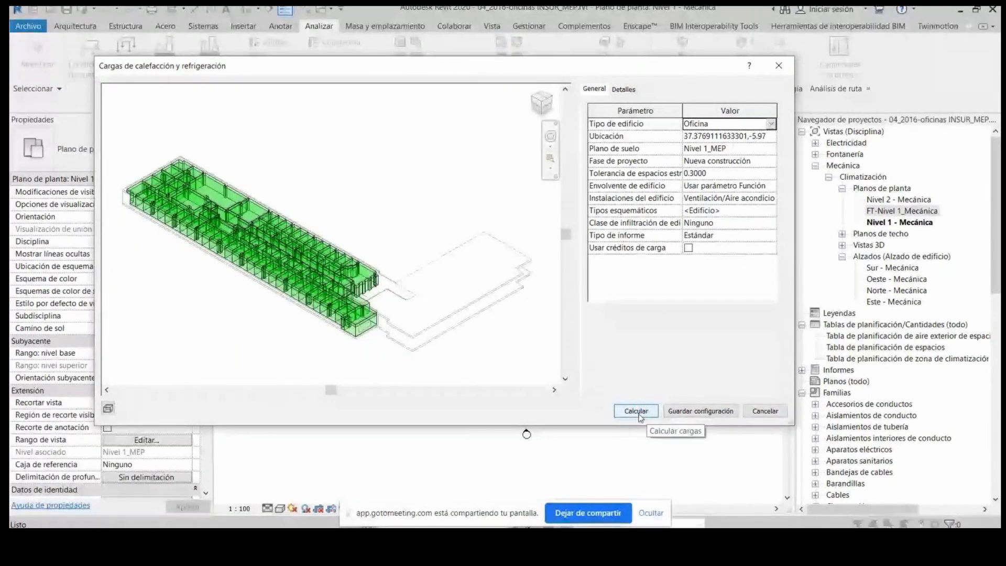
left_click(780, 69)
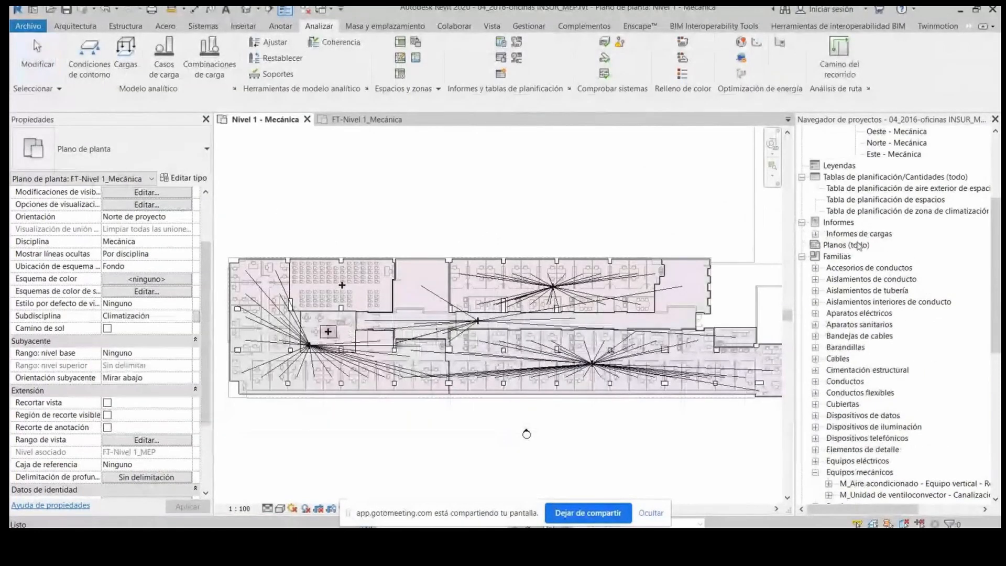
left_click(860, 235)
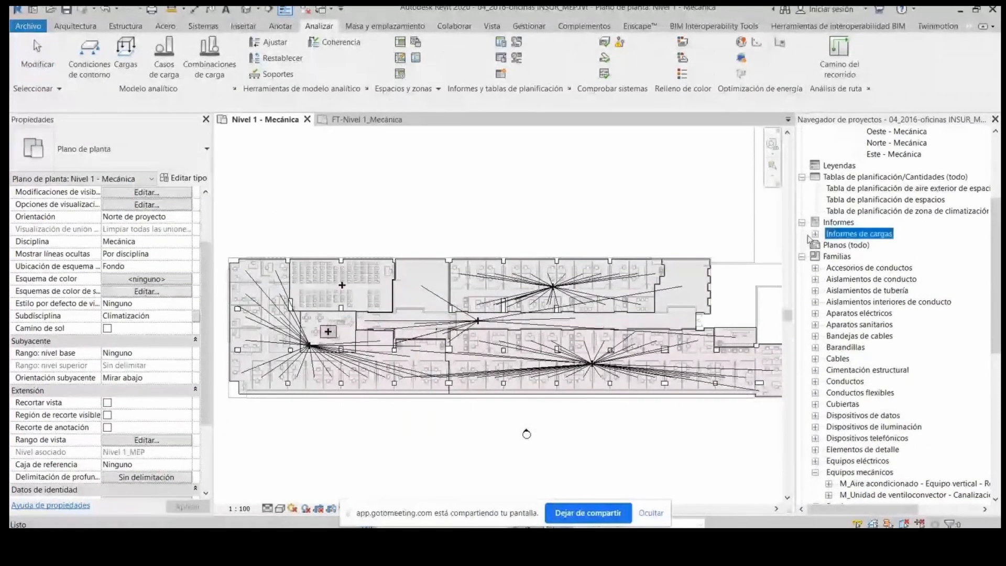
left_click(815, 233)
left_click(876, 245)
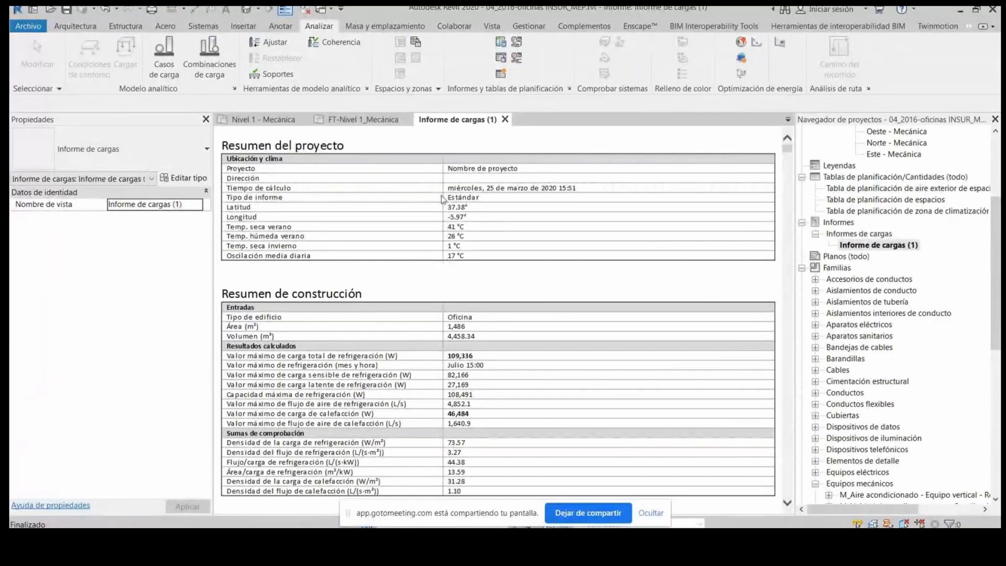
Step: Examine the building summary's maximum total cooling load, maximum heating load and peak cooling month and hour in the load report
scroll(475, 203, "down", 5)
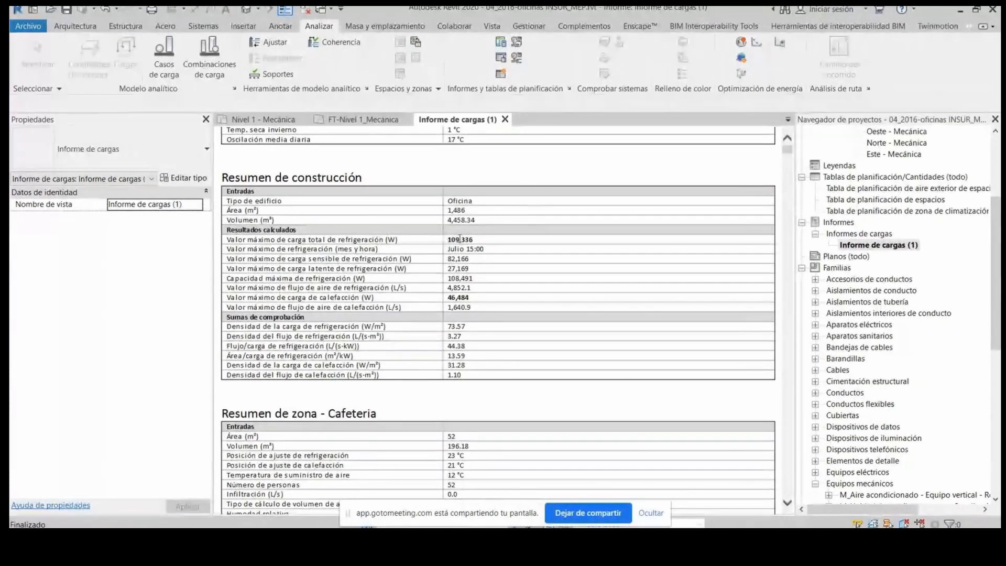
left_click_drag(459, 239, 447, 240)
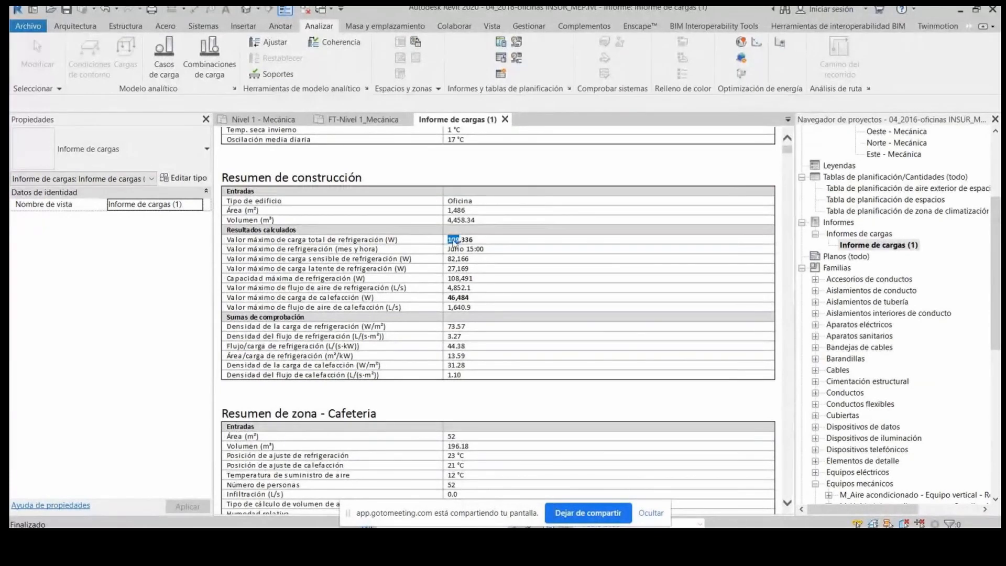
left_click_drag(455, 297, 447, 298)
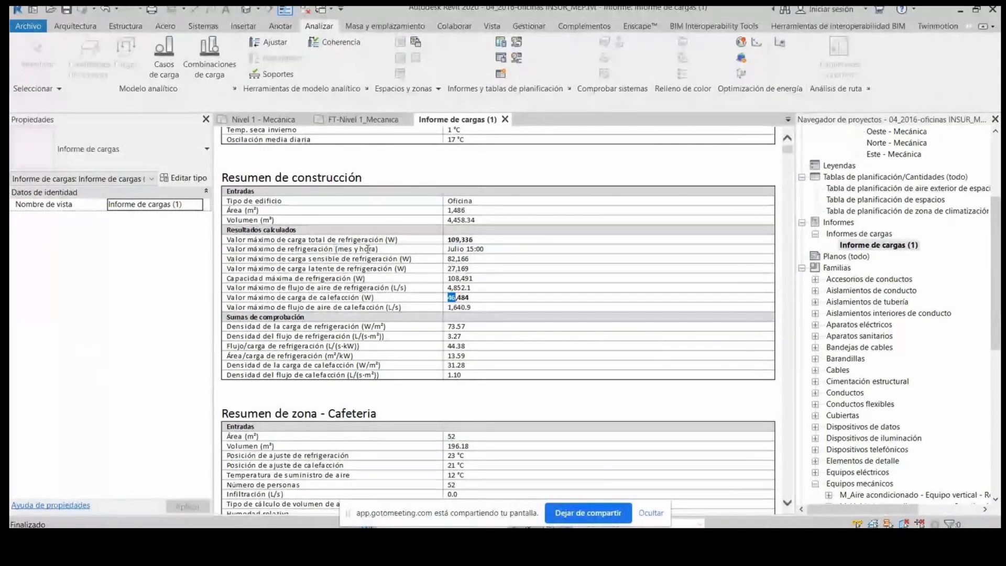
left_click_drag(479, 249, 426, 261)
left_click(476, 259)
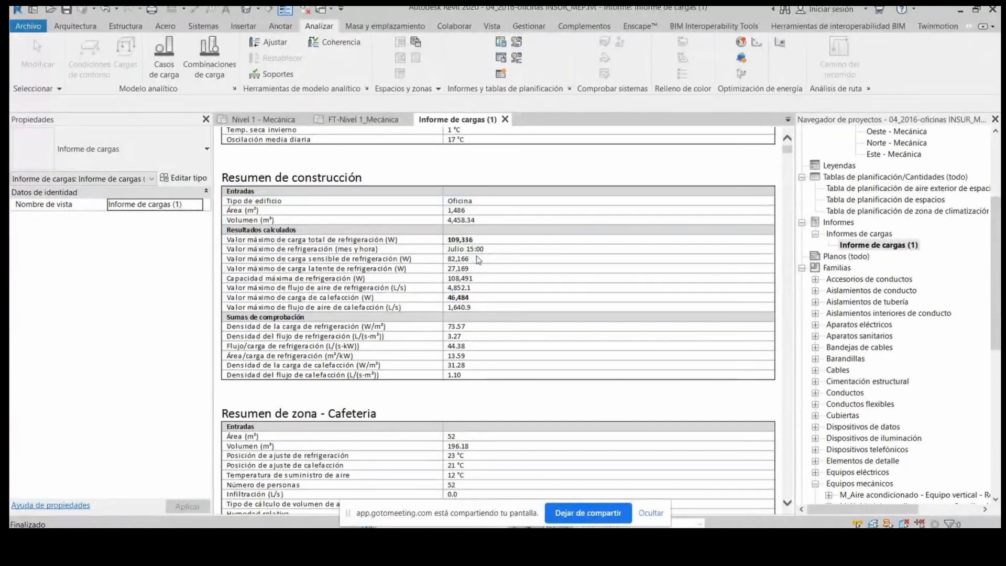
Step: Examine the load report's zone summaries and space tables from Cafetería and Conferencias to the Oficinas zones
scroll(477, 258, "down", 5)
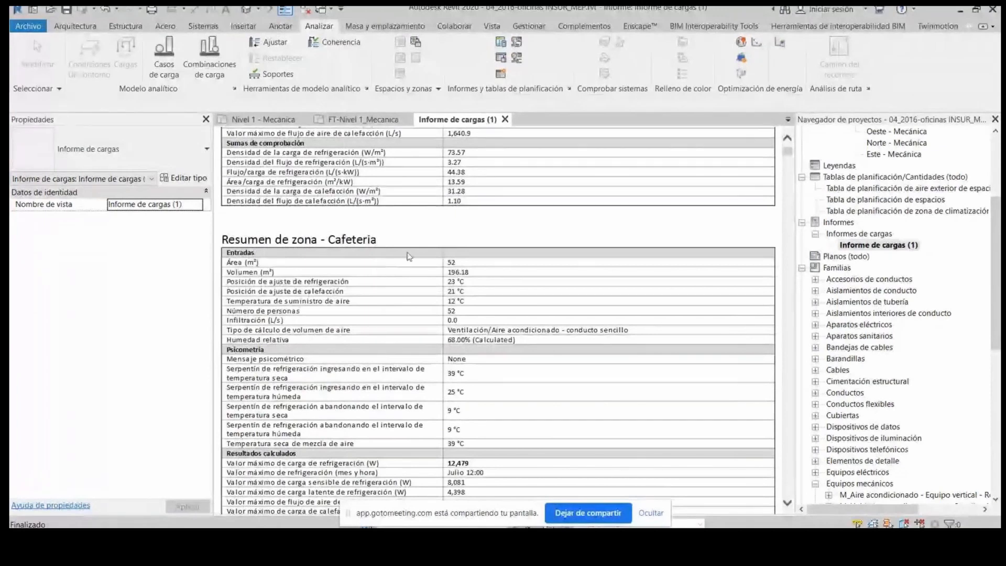
scroll(398, 264, "down", 6)
scroll(411, 263, "down", 12)
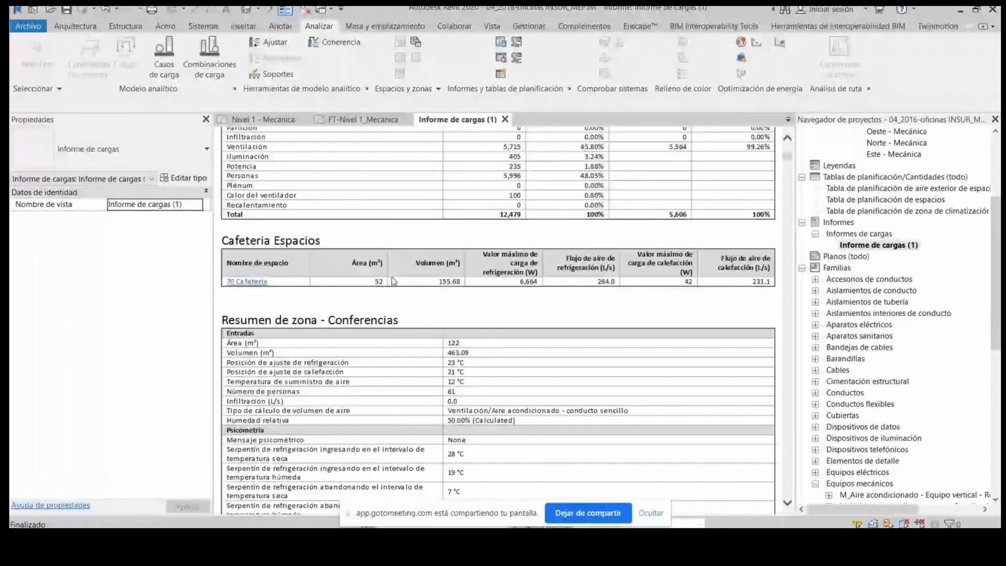
scroll(399, 257, "down", 20)
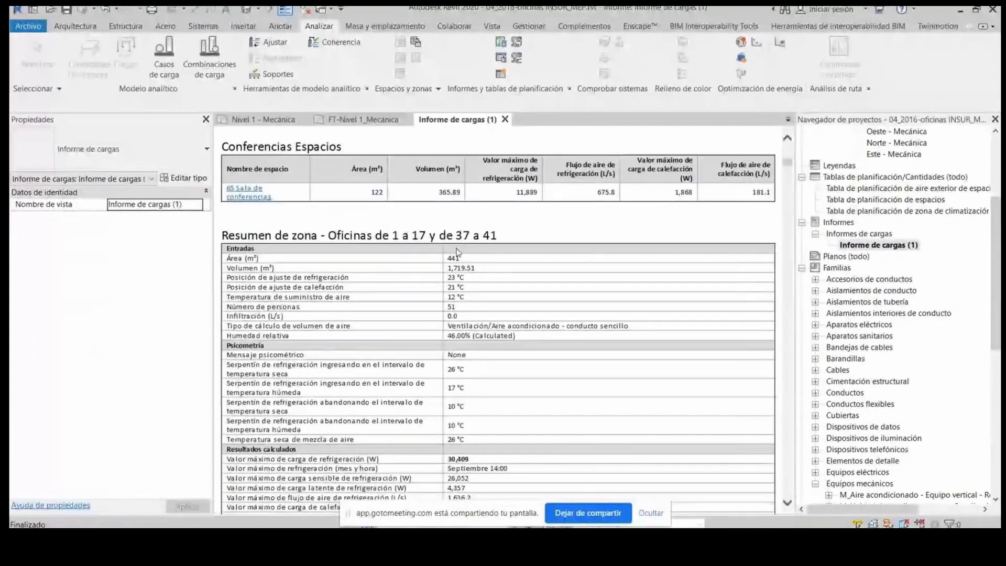
scroll(420, 267, "down", 4)
scroll(421, 264, "down", 15)
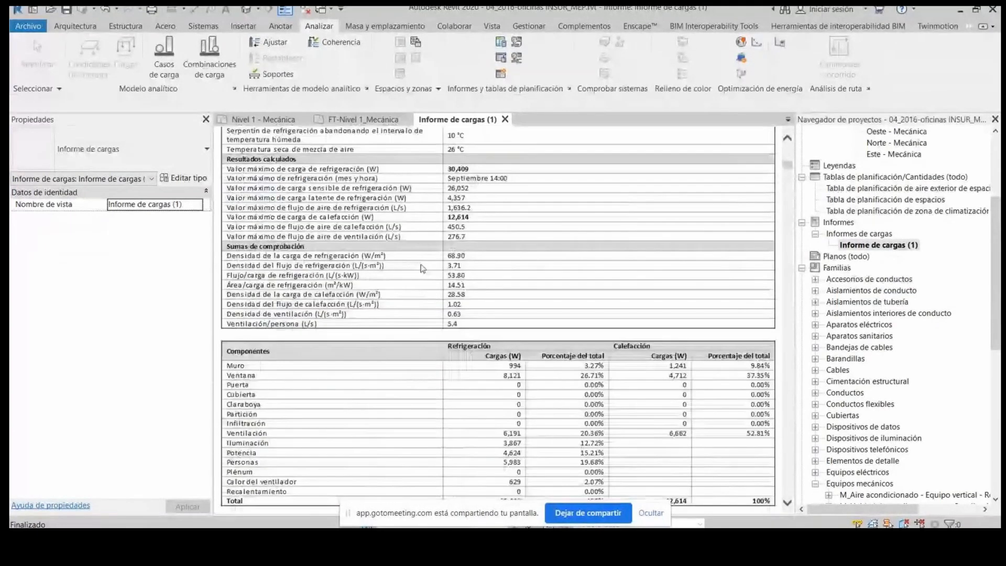
scroll(361, 297, "down", 8)
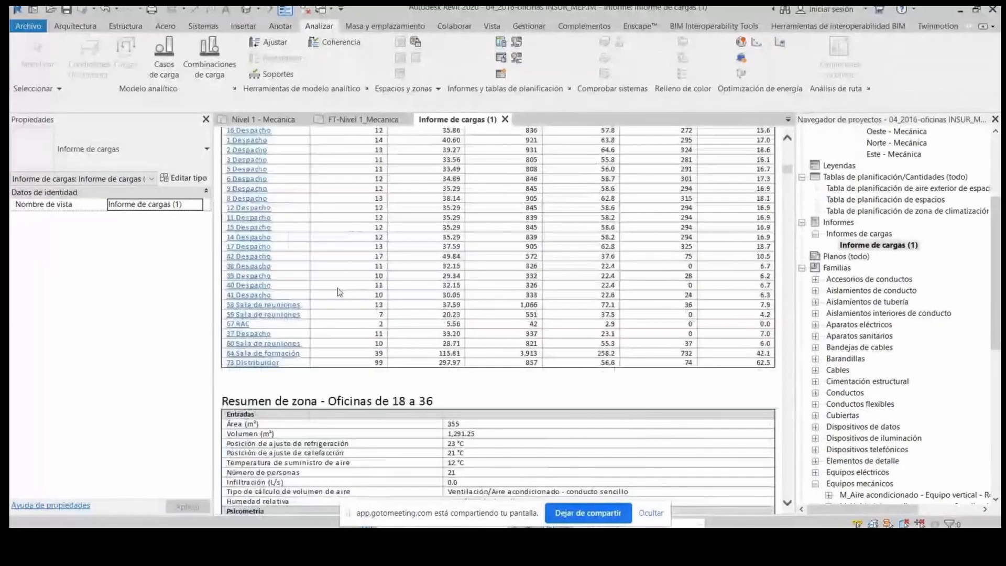
scroll(367, 294, "up", 8)
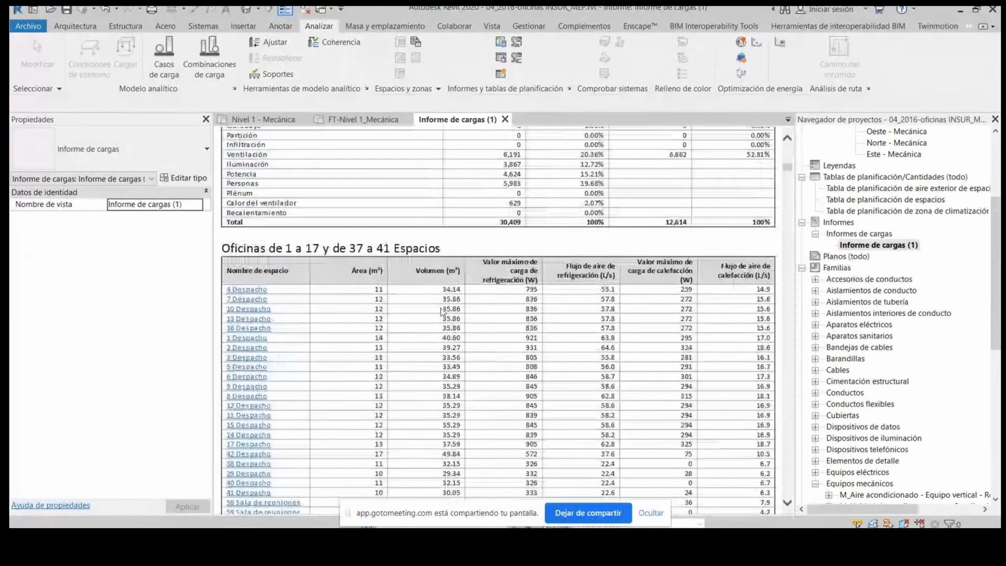
Step: Review the calculated results of the zone Oficinas de 1 a 17 y de 37 a 41 and close the load report
scroll(442, 309, "up", 14)
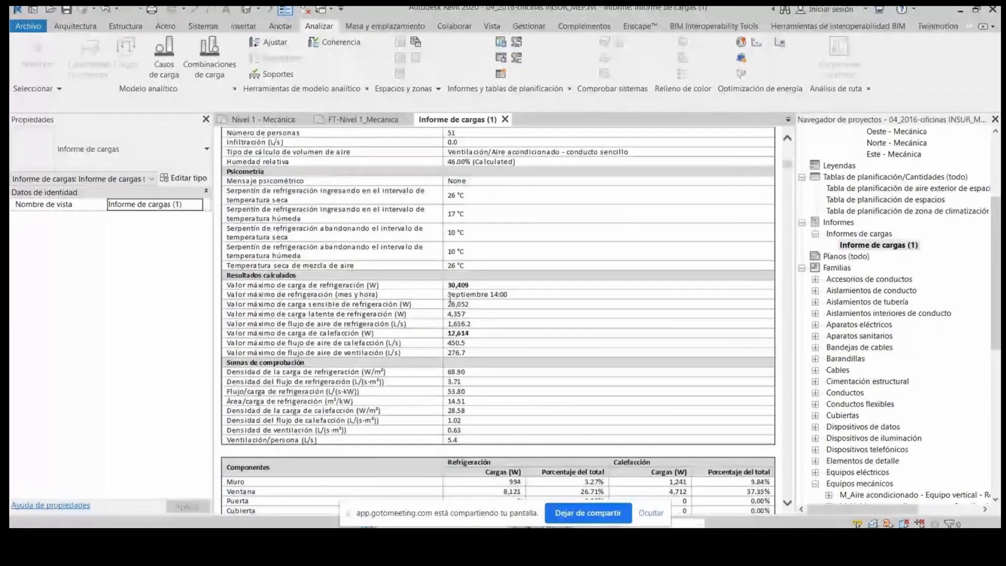
scroll(449, 298, "down", 8)
left_click(505, 119)
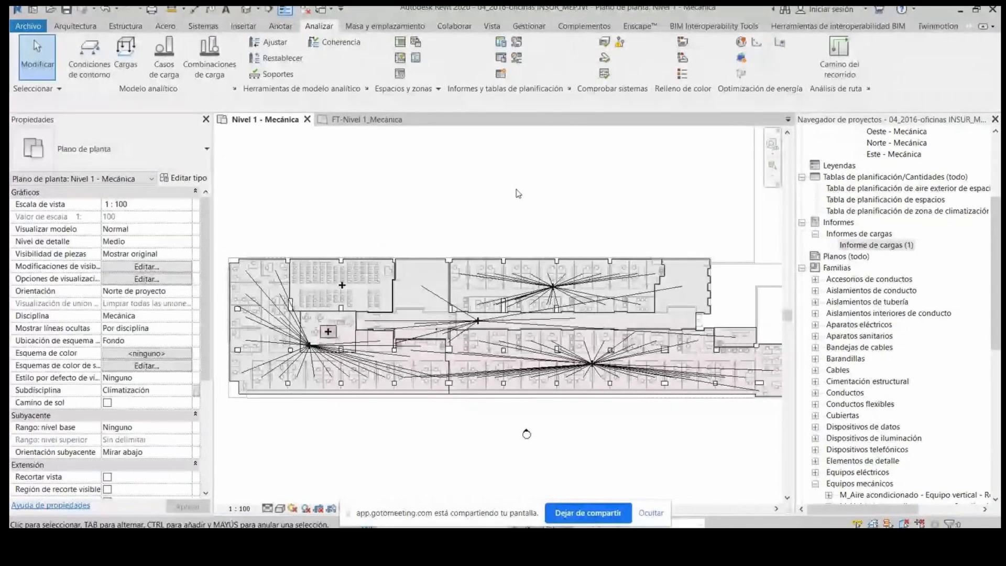
Step: Turn on the Espacios category and hide Zonas de climatización in the visibility settings of the Nivel 1 - Mecánica plan
left_click(187, 267)
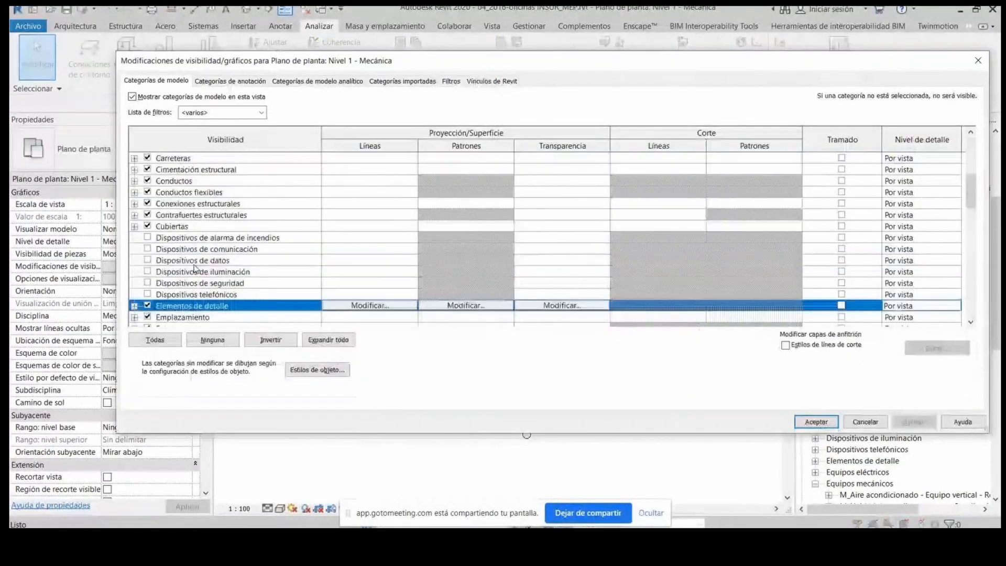
scroll(169, 306, "down", 2)
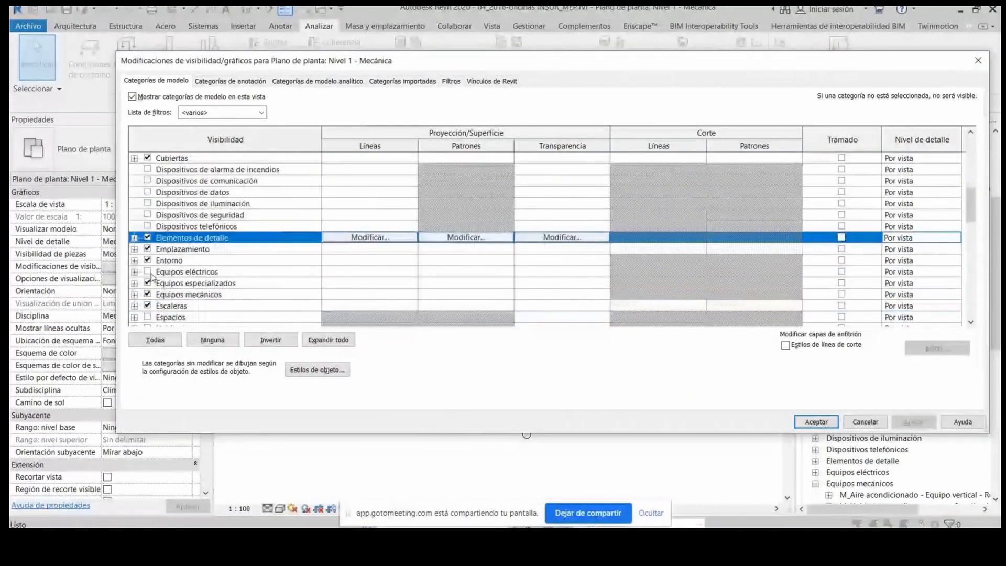
left_click(148, 317)
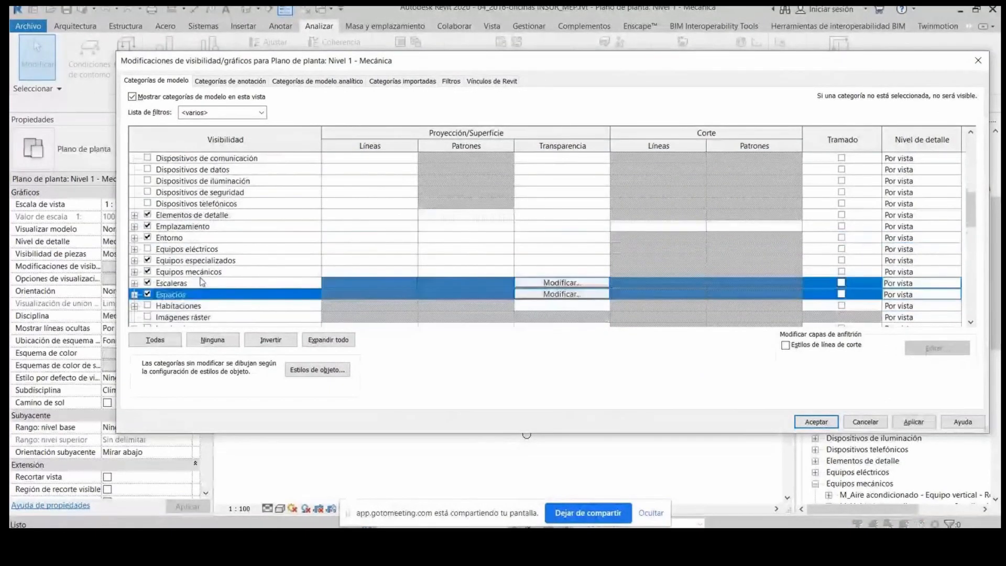
scroll(202, 282, "down", 10)
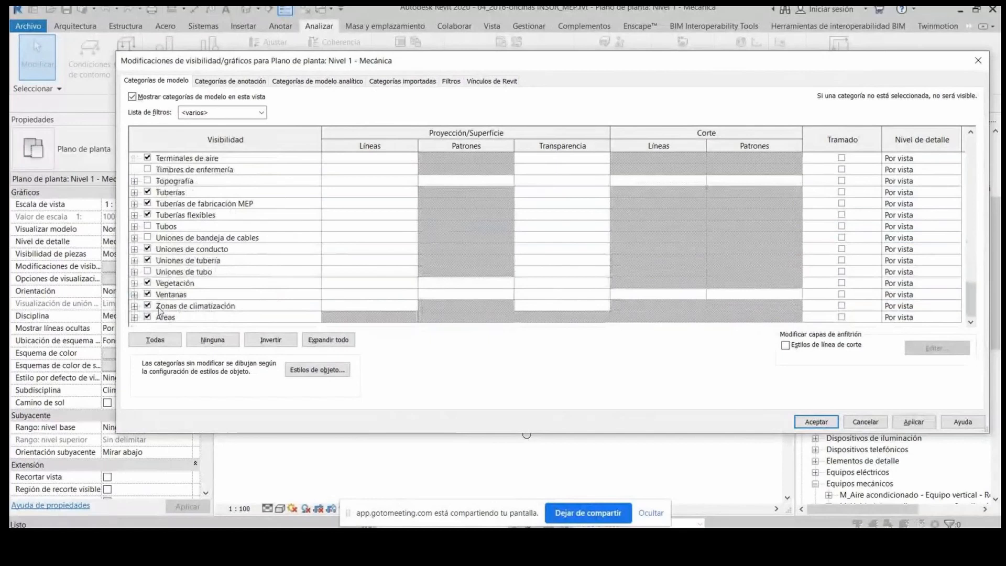
left_click(147, 305)
left_click(913, 422)
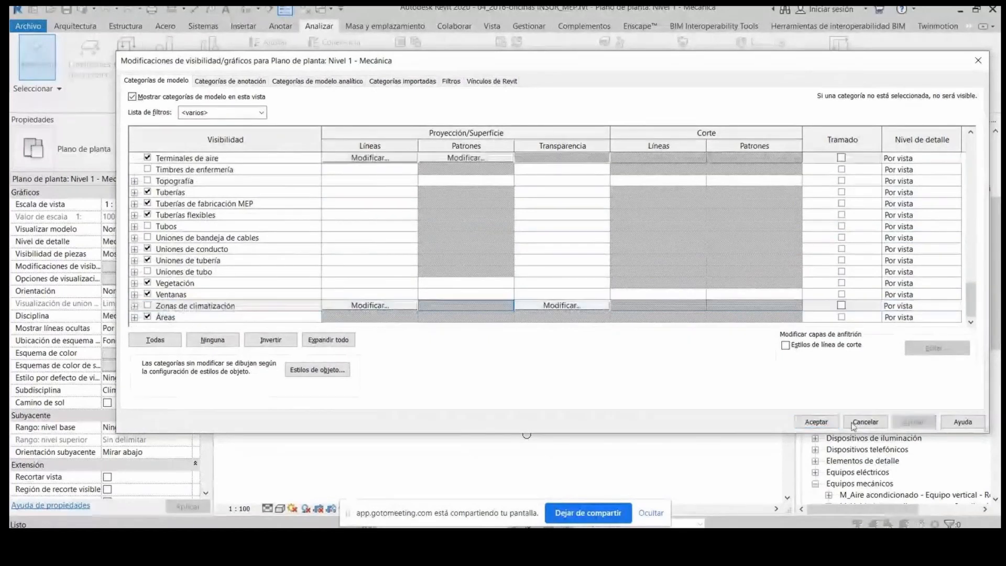
left_click(814, 422)
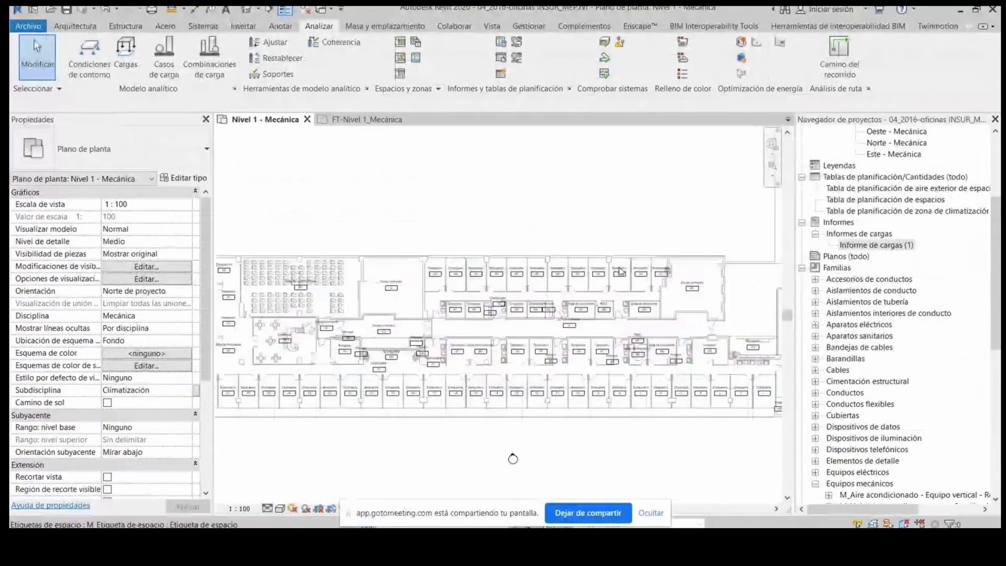
Step: Check the specified supply airflow of the Despacho spaces 52, 51, 50 and 49 and clear the selection
scroll(620, 271, "up", 5)
left_click(653, 257)
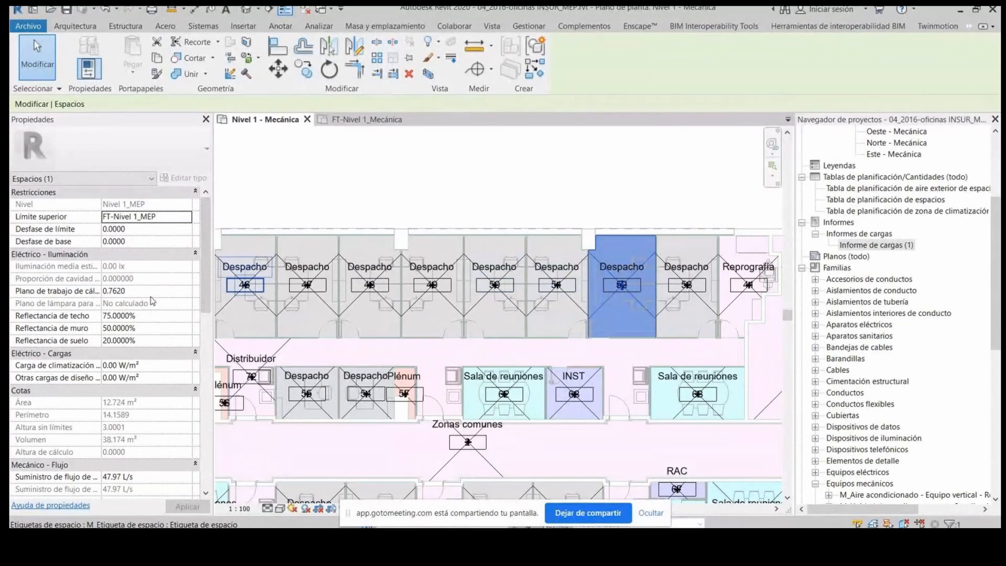
scroll(152, 300, "down", 5)
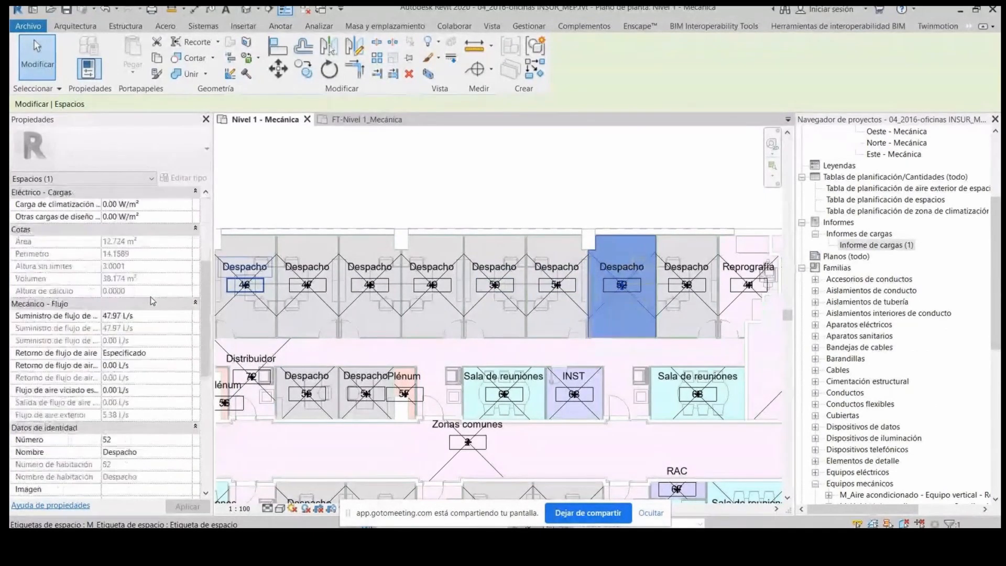
scroll(152, 301, "down", 1)
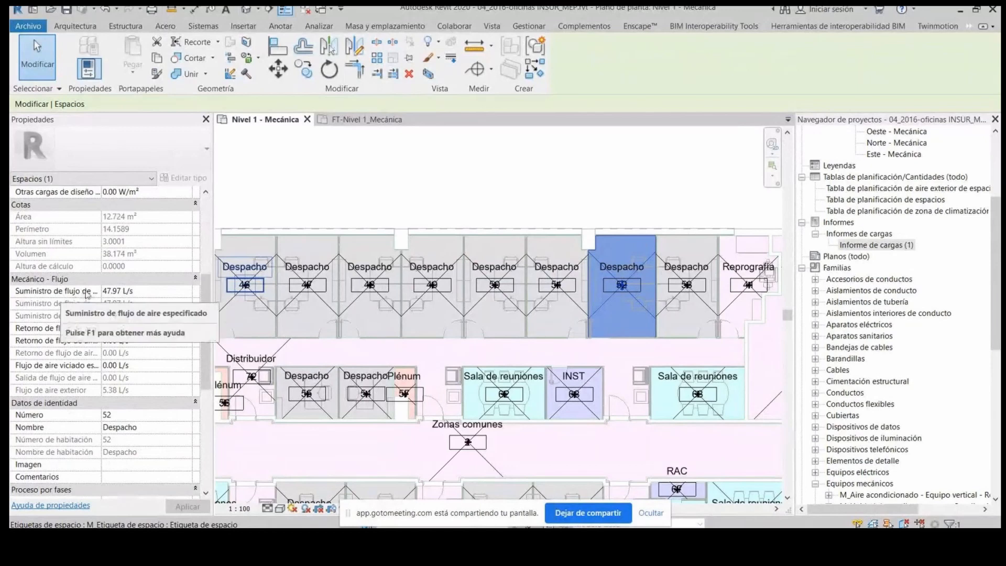
left_click(120, 291)
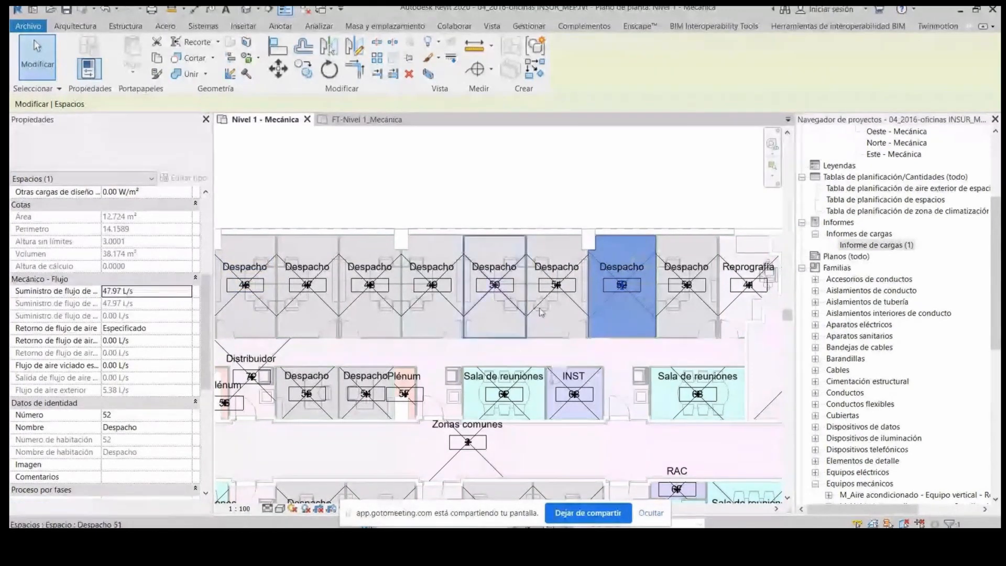
left_click(574, 302)
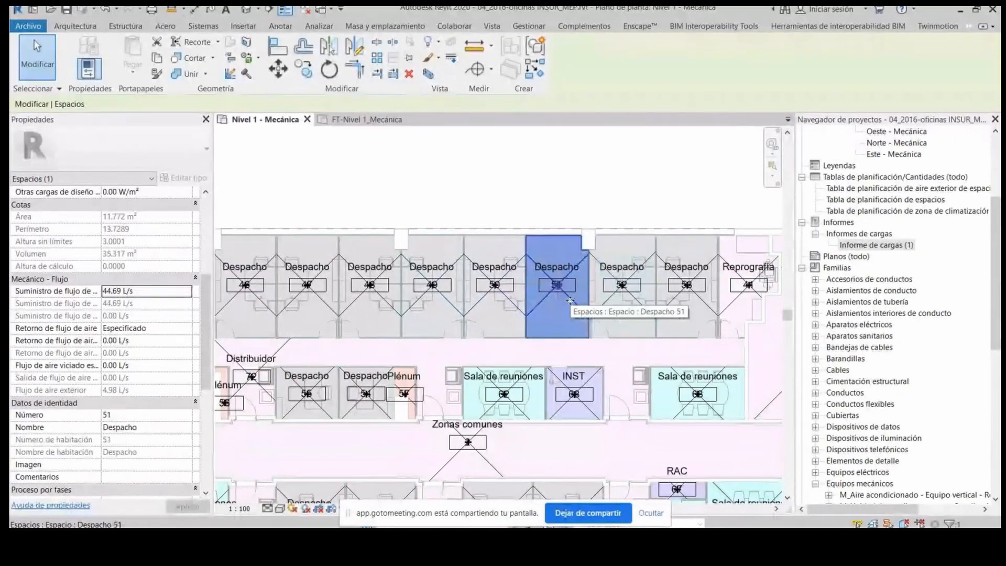
left_click(495, 304)
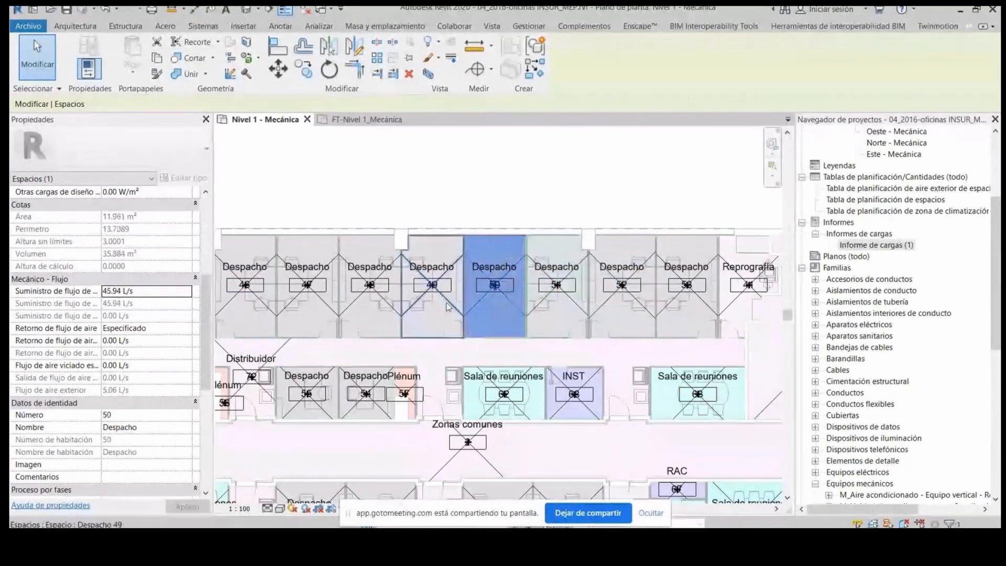
key("Escape")
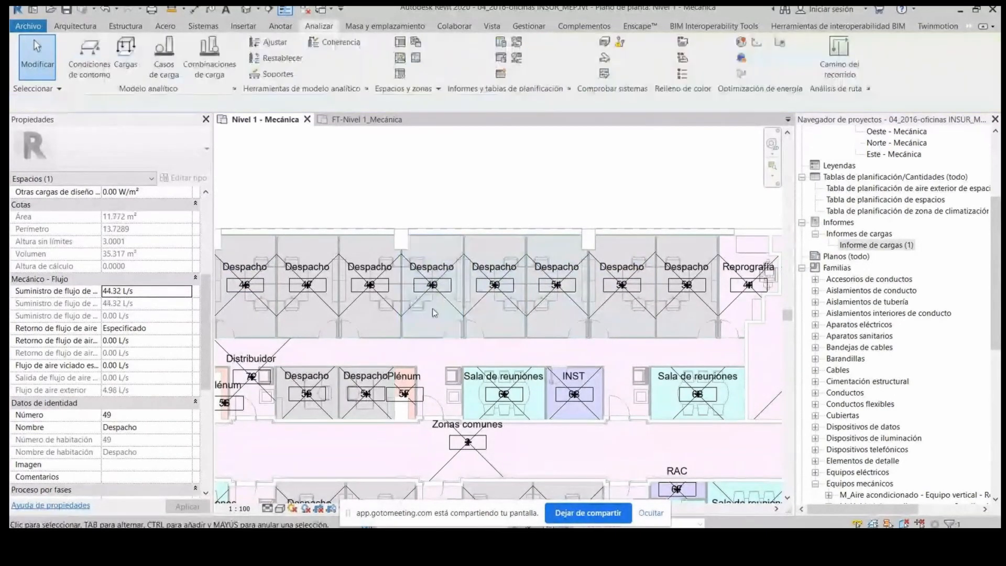
Step: Open the HVAC zone schedule, check the calculated heating and cooling loads of ZONA DE ESTUDIO, and close the schedule
scroll(487, 295, "down", 3)
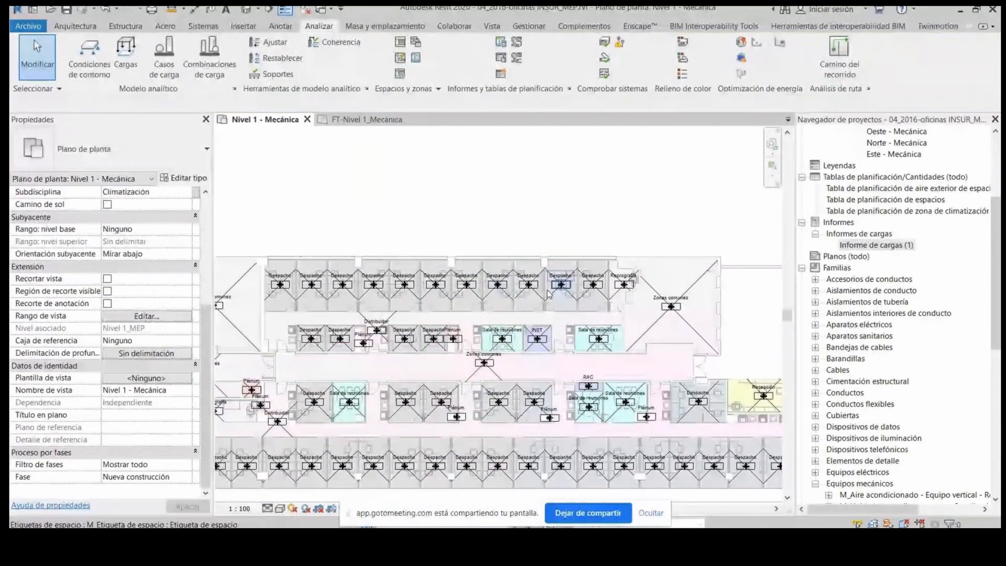
scroll(547, 291, "down", 2)
scroll(439, 314, "up", 3)
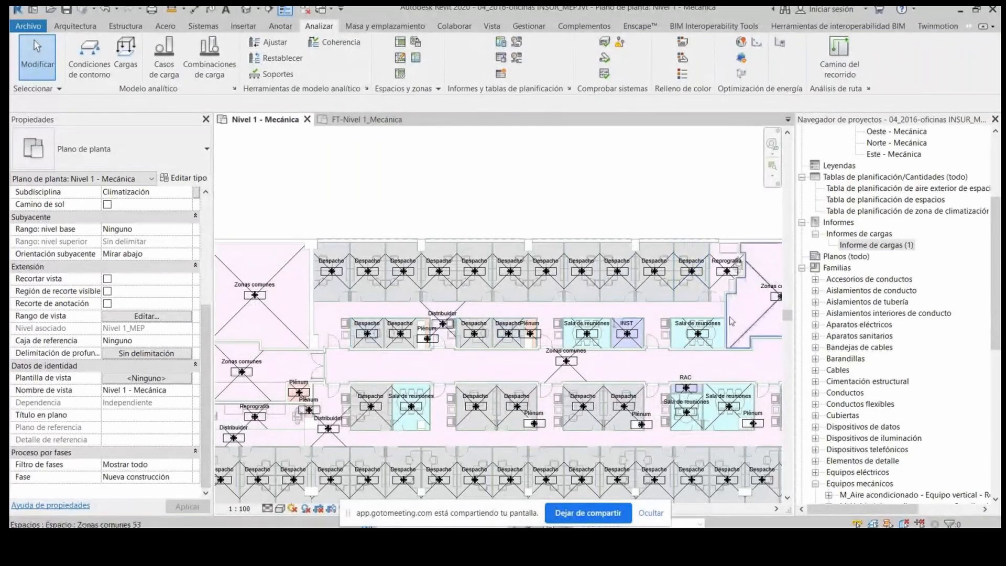
scroll(462, 276, "up", 1)
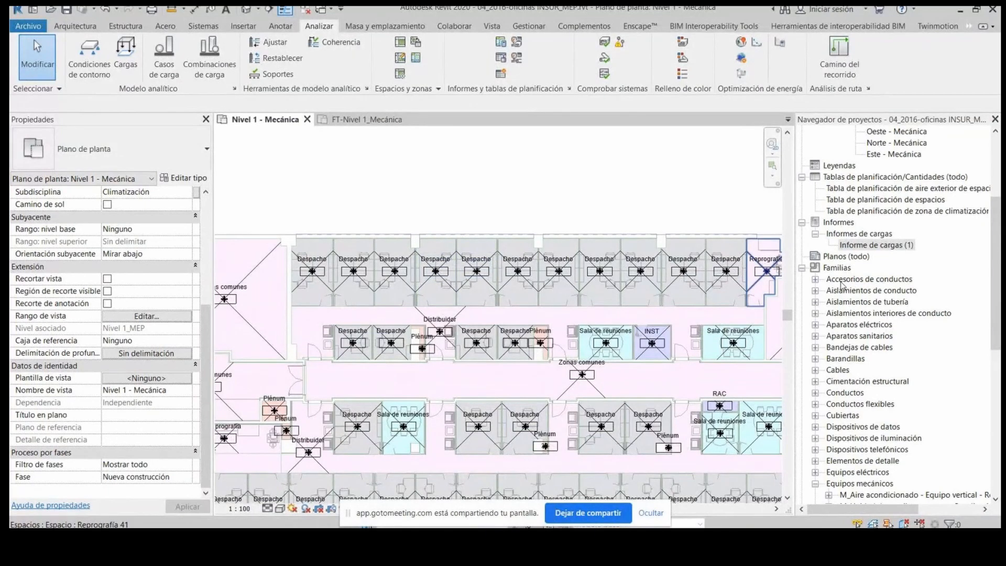
double_click(903, 210)
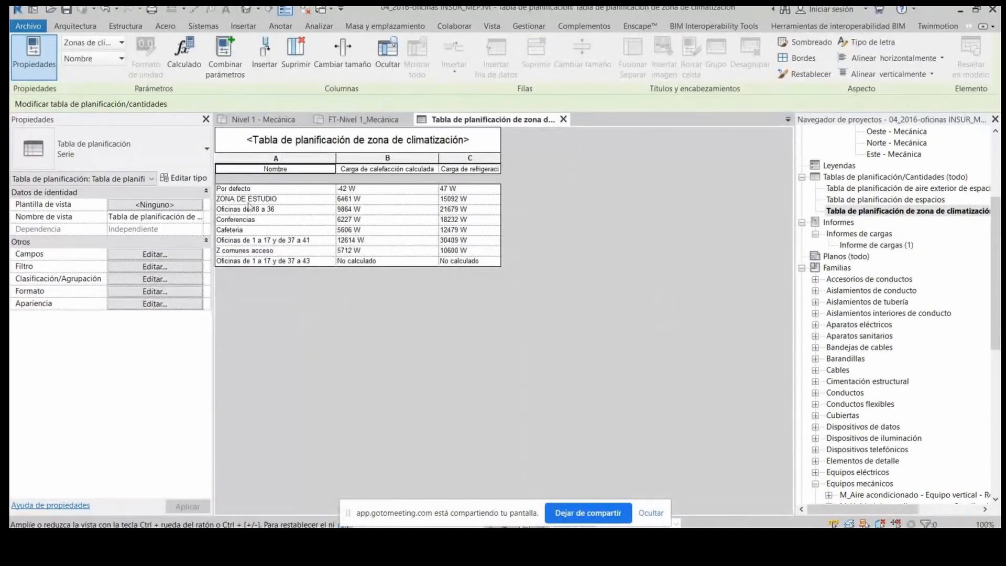
left_click(273, 202)
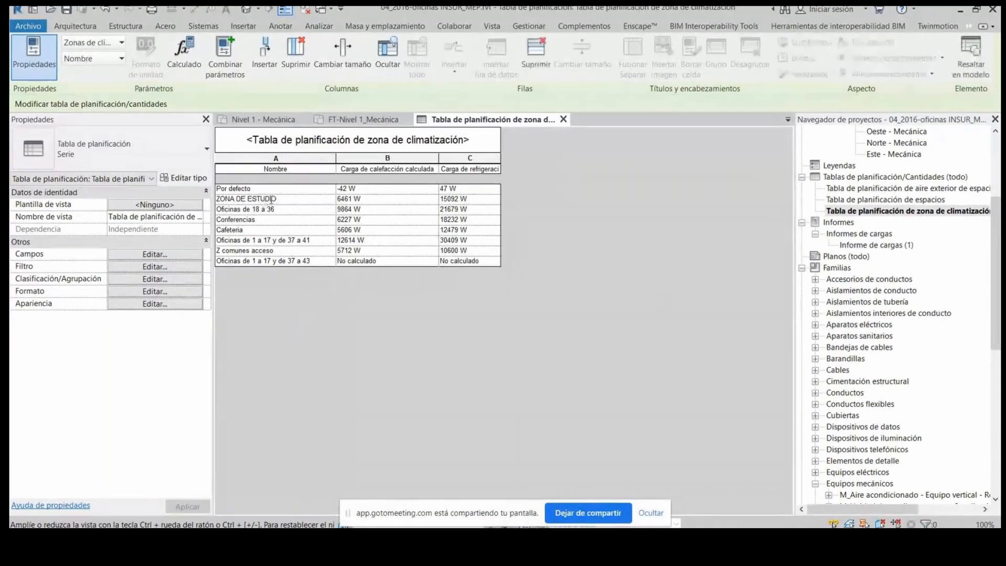
left_click(291, 198)
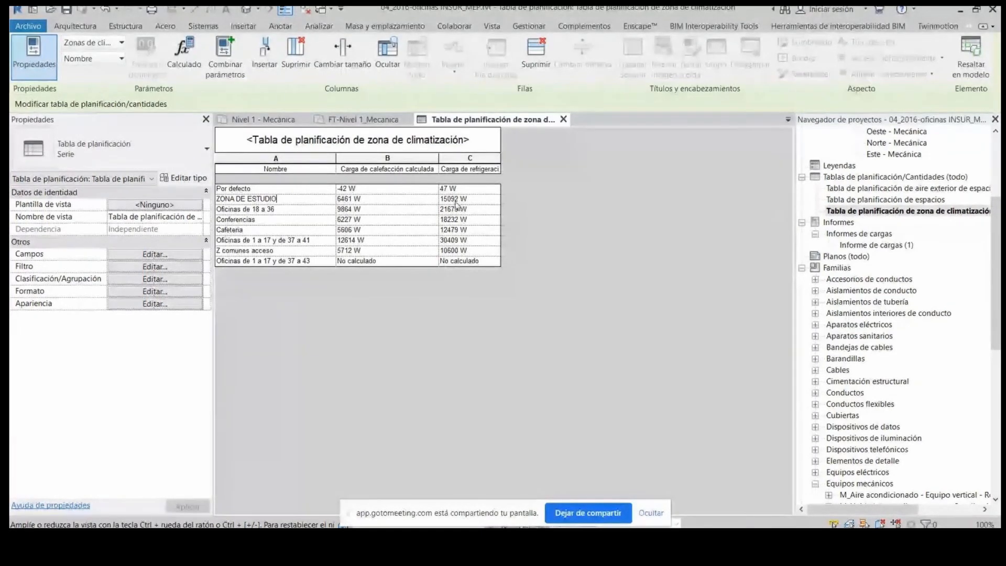
left_click(457, 201)
left_click(424, 201)
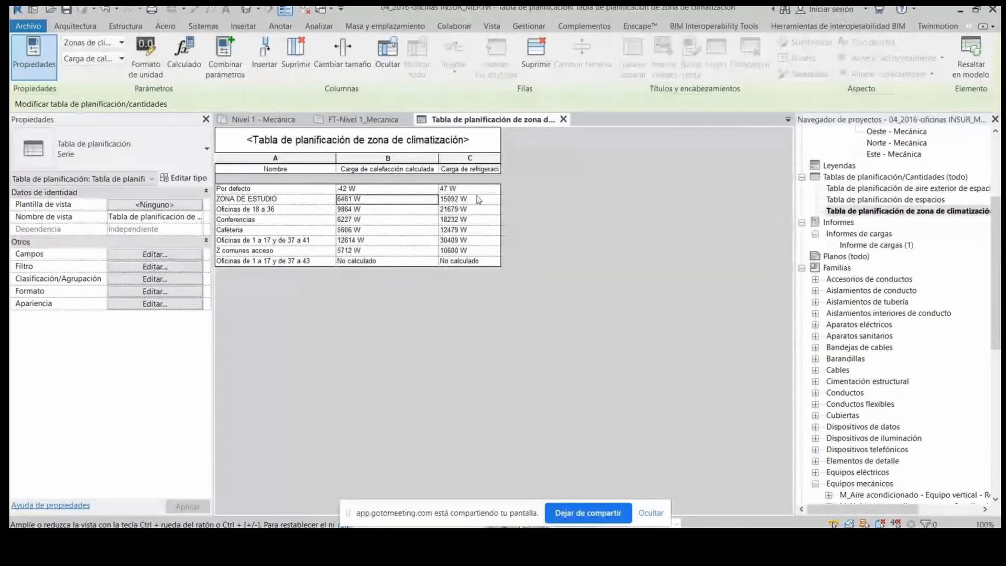
left_click(462, 201)
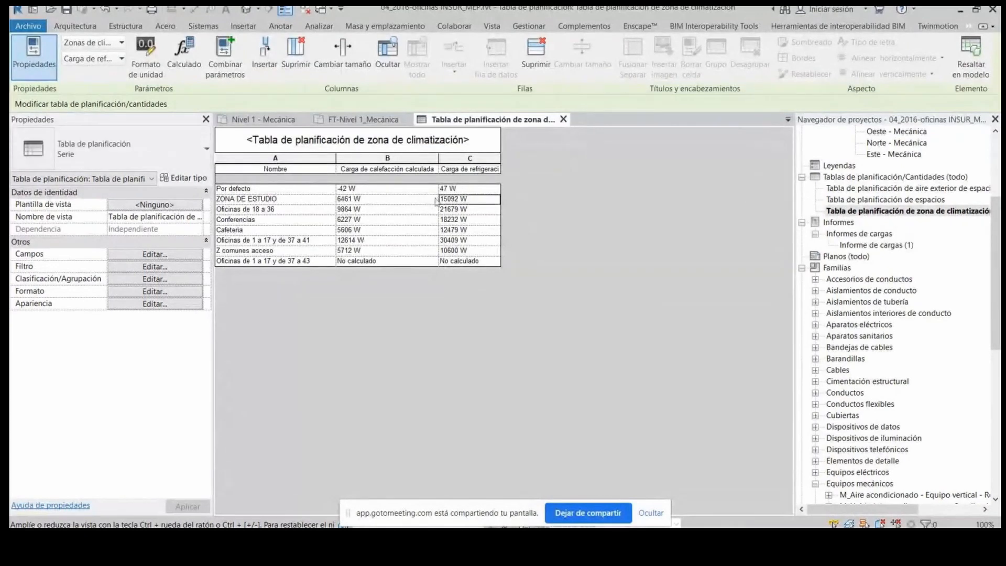
left_click(435, 201)
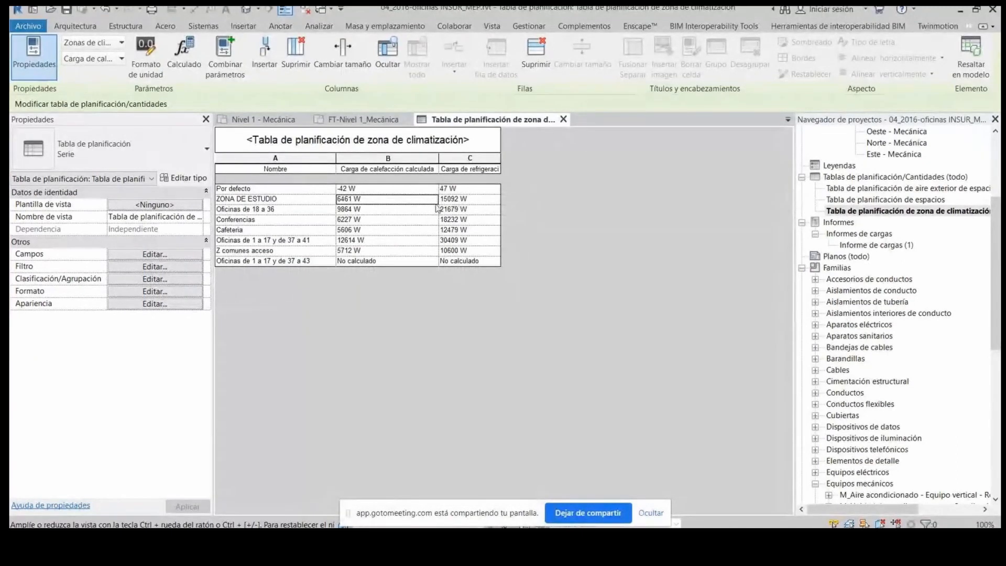
left_click(564, 120)
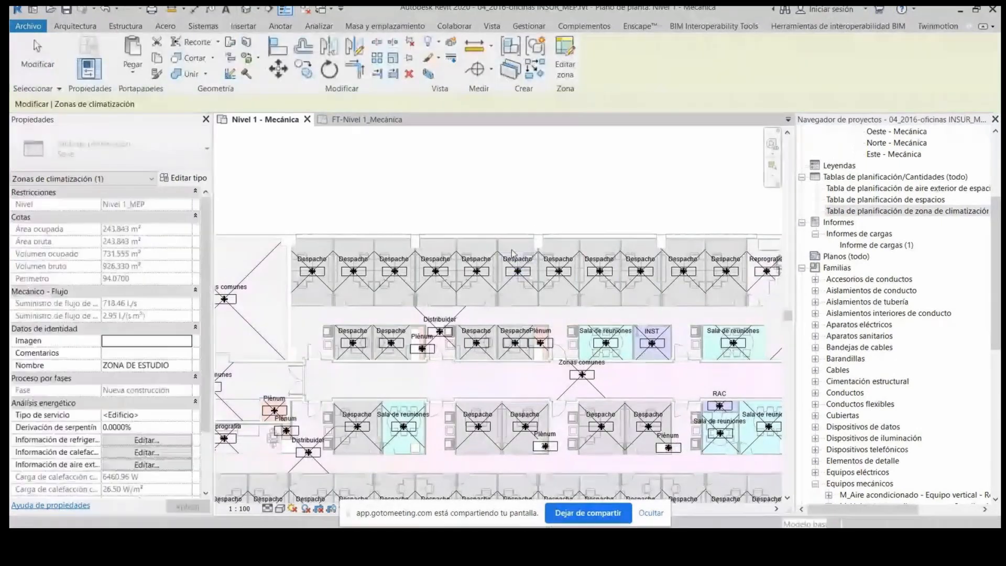
Step: Compare the cooling capacities of the 282, 470 and 658 LPS types in the ceiling-ducted M_Unidad de ventiloconvector family
scroll(523, 323, "down", 1)
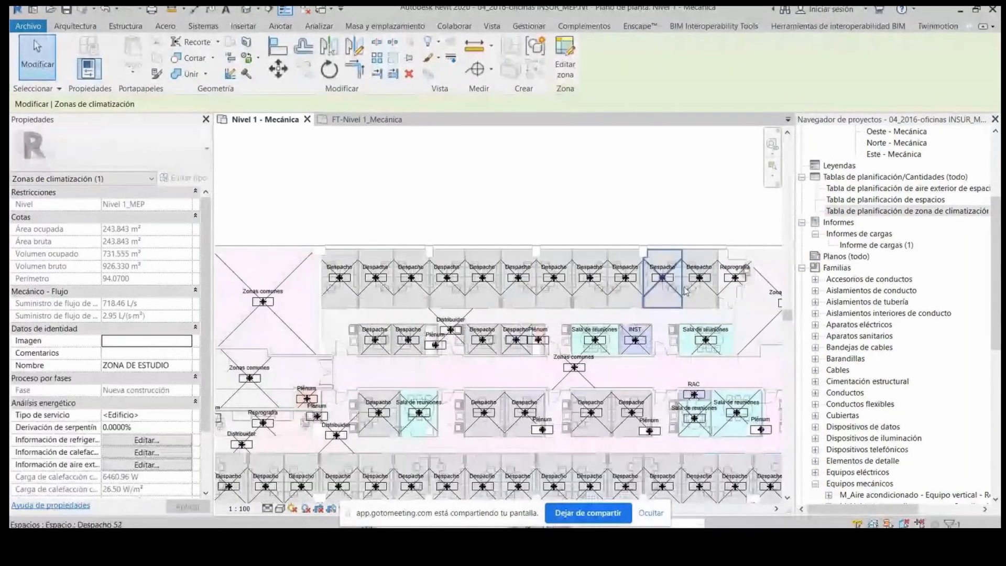
scroll(639, 344, "up", 4)
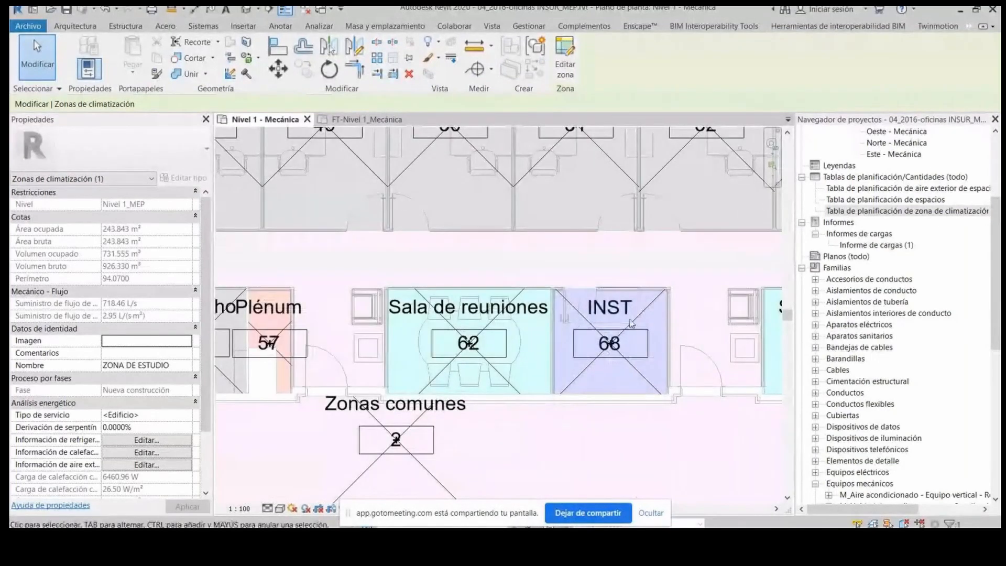
scroll(468, 338, "down", 2)
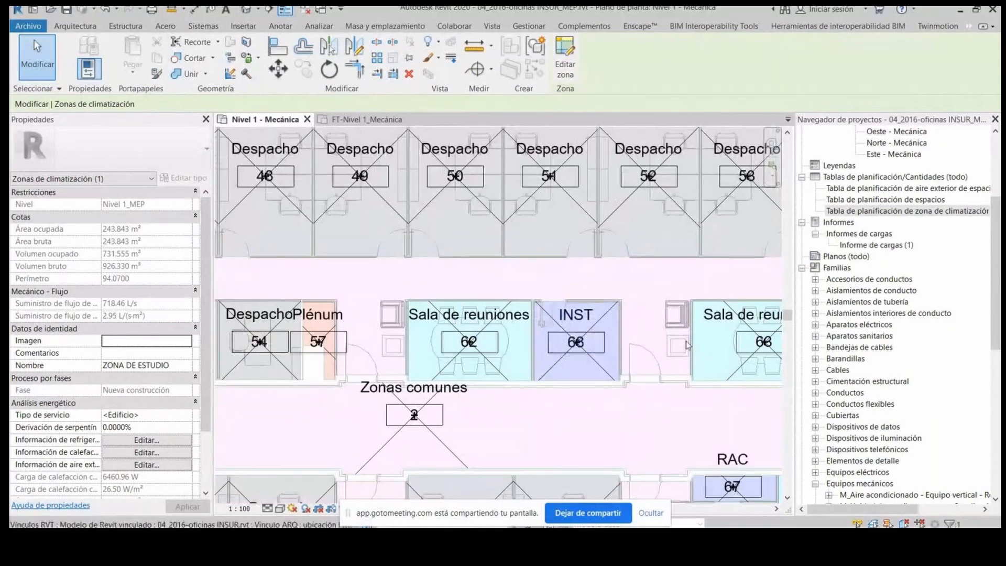
scroll(848, 373, "down", 4)
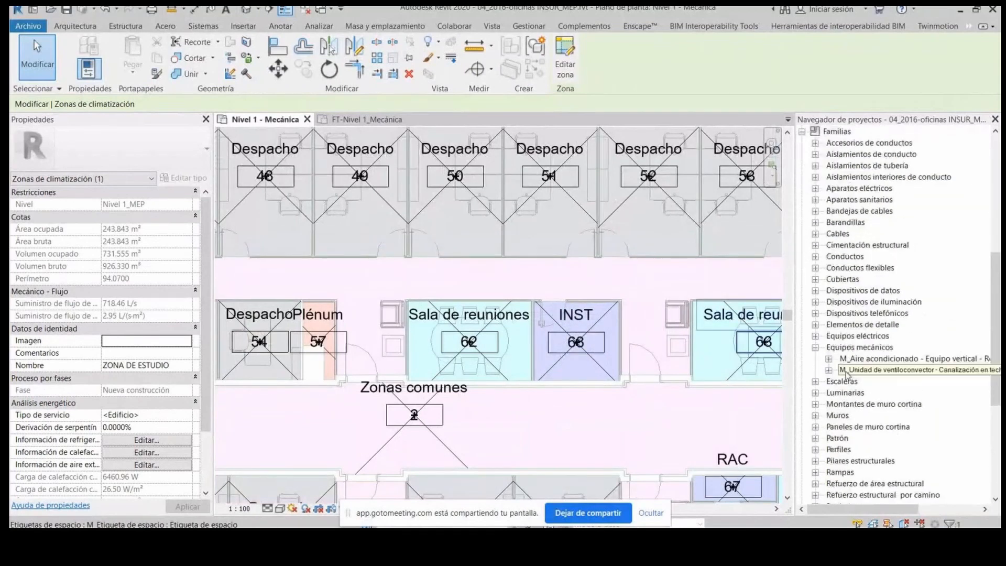
left_click(847, 372)
left_click(829, 370)
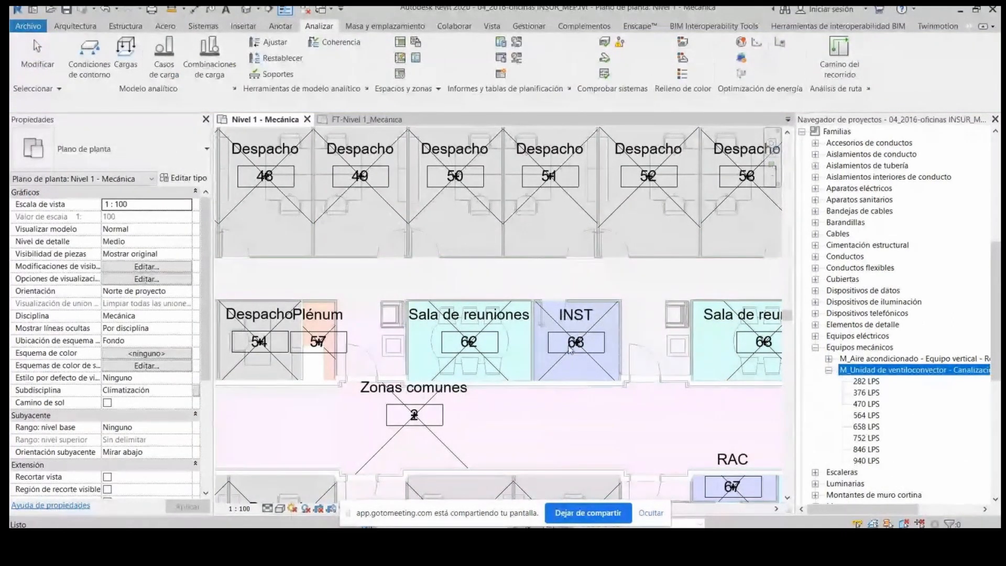
left_click(866, 382)
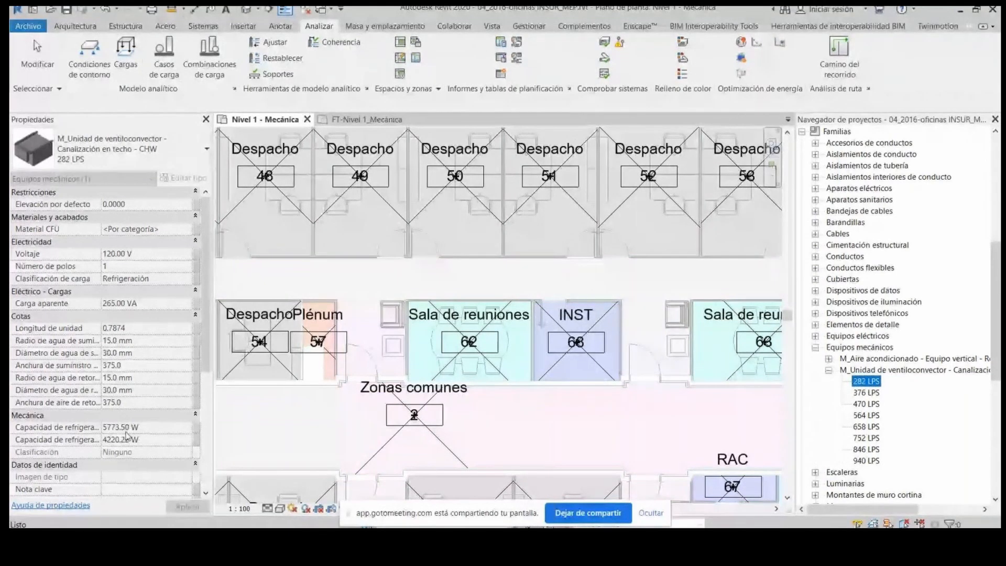
left_click(865, 404)
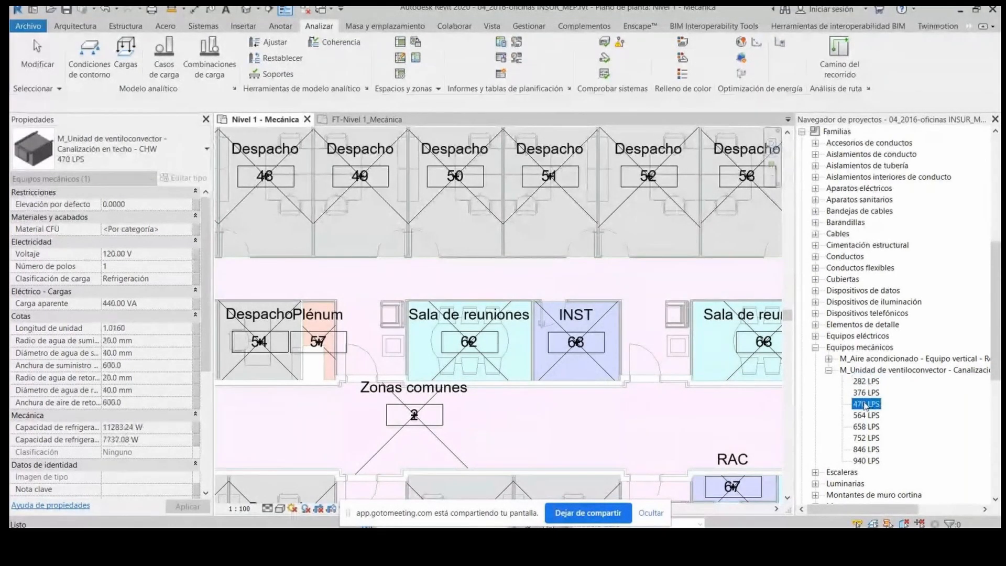
left_click(866, 427)
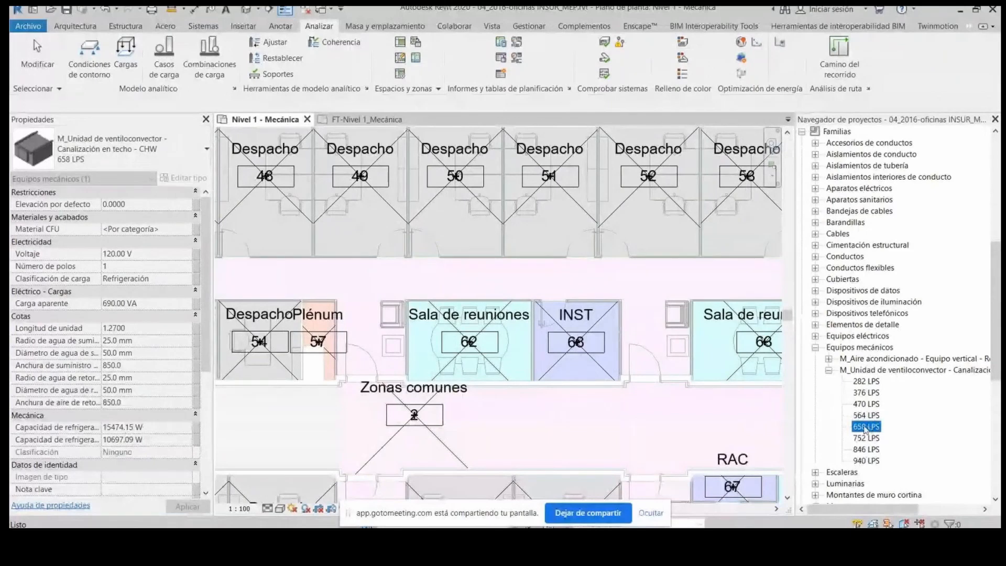
Step: Place a 658 LPS ceiling-ducted fan coil unit, rotated to fit, in INST space 68 on level FT-Nivel 1_MEP at elevation 0.1
left_click_drag(864, 427, 636, 401)
scroll(562, 345, "up", 2)
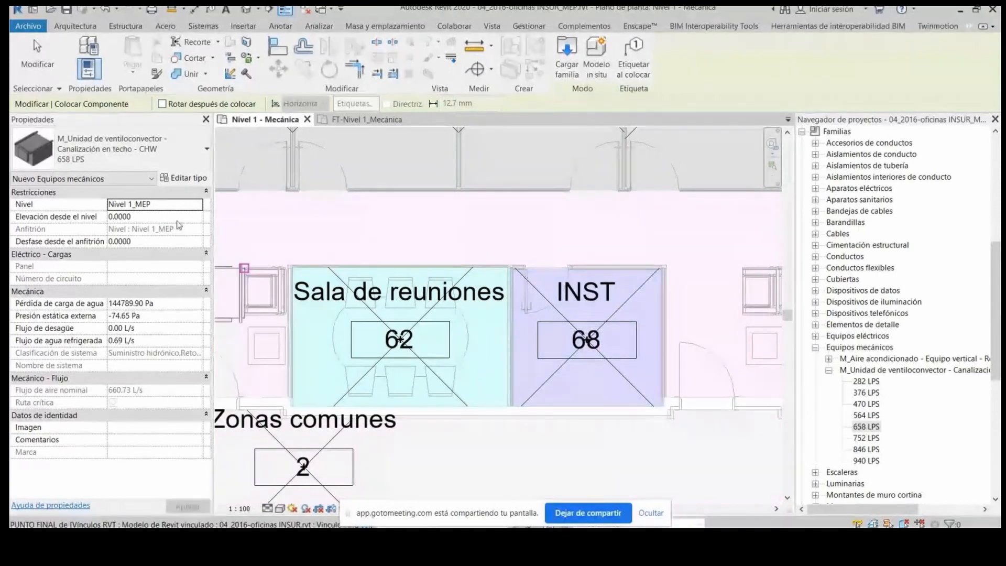
left_click(198, 206)
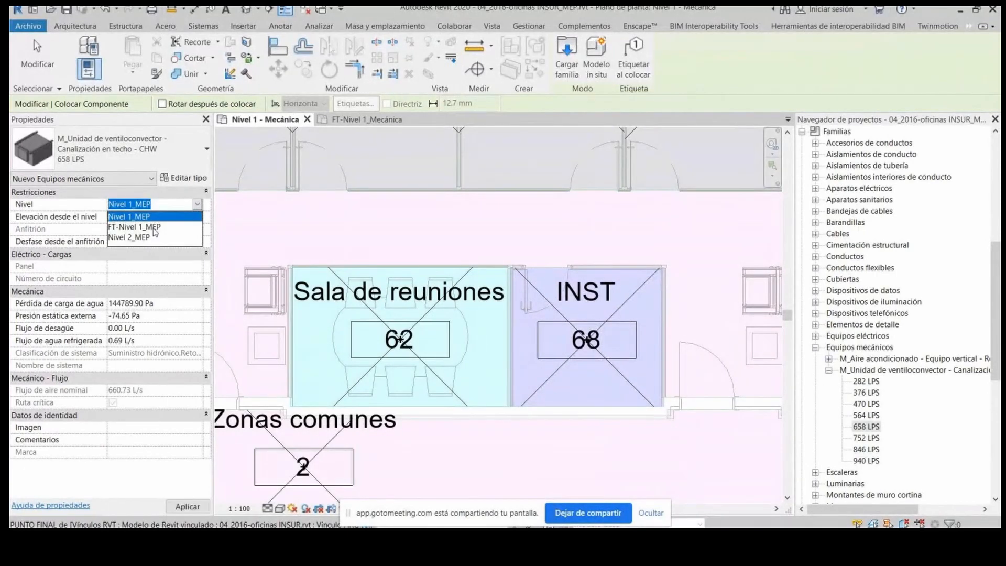
left_click(134, 226)
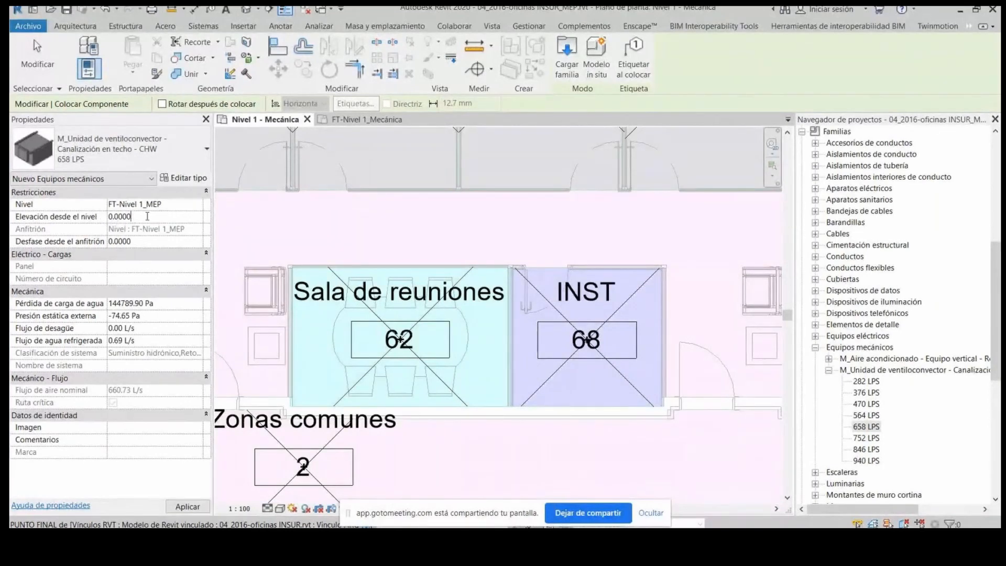
left_click(86, 218)
type("0.1")
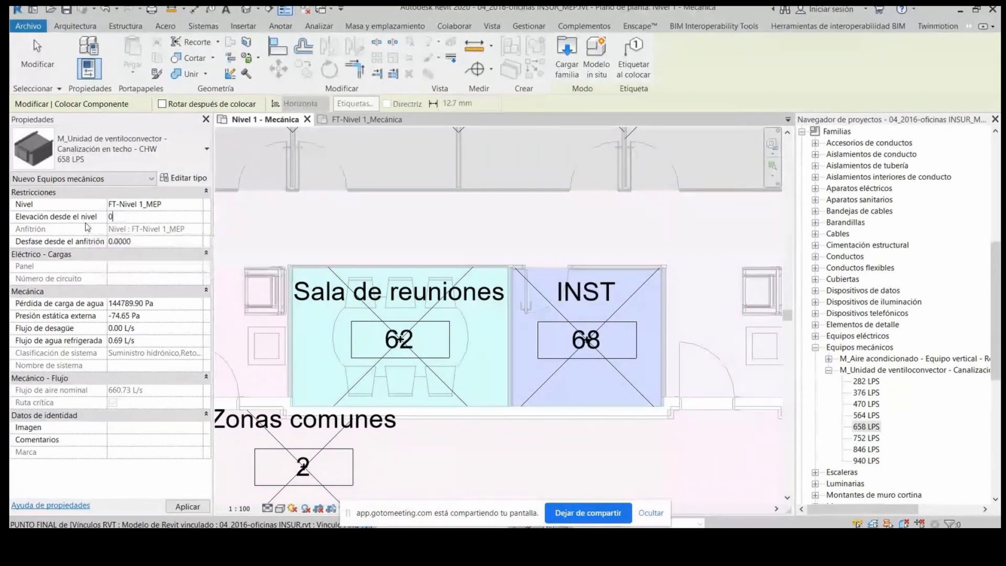
key("Return")
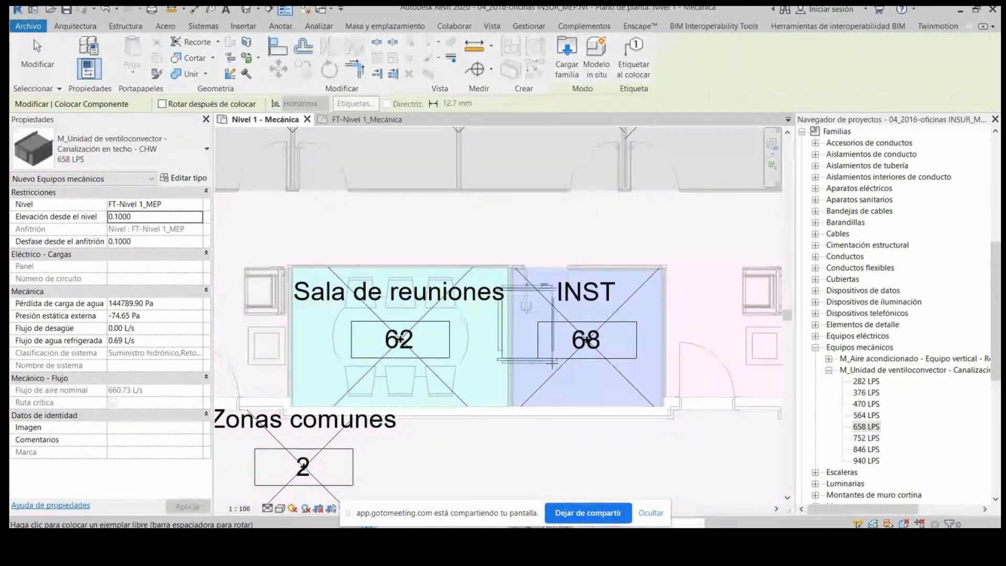
key("space")
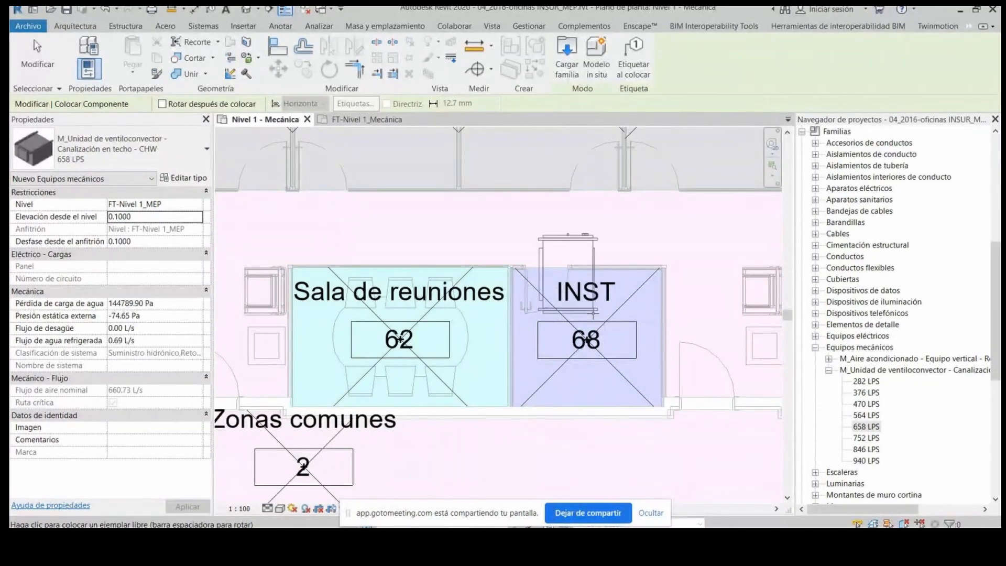
key("space")
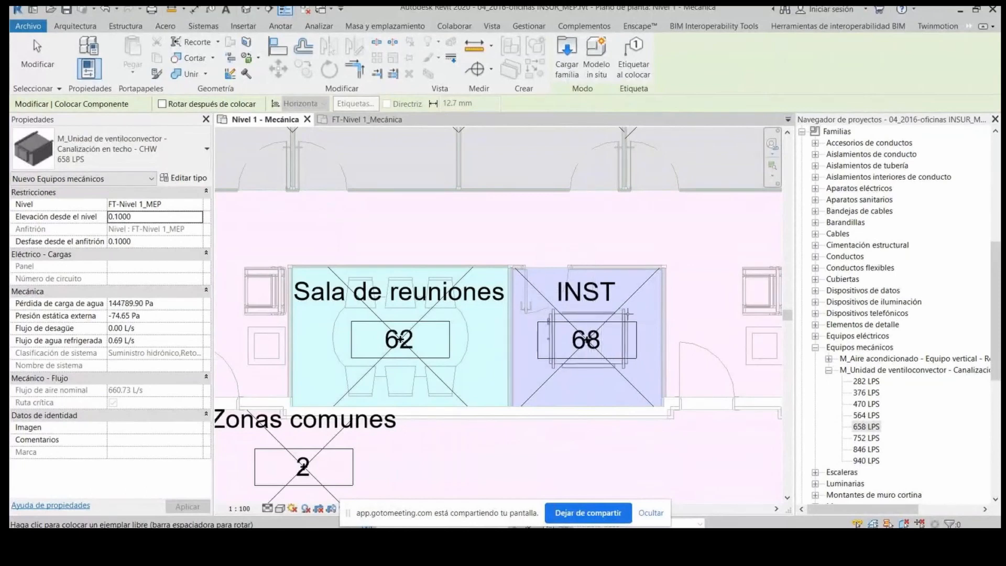
left_click(634, 310)
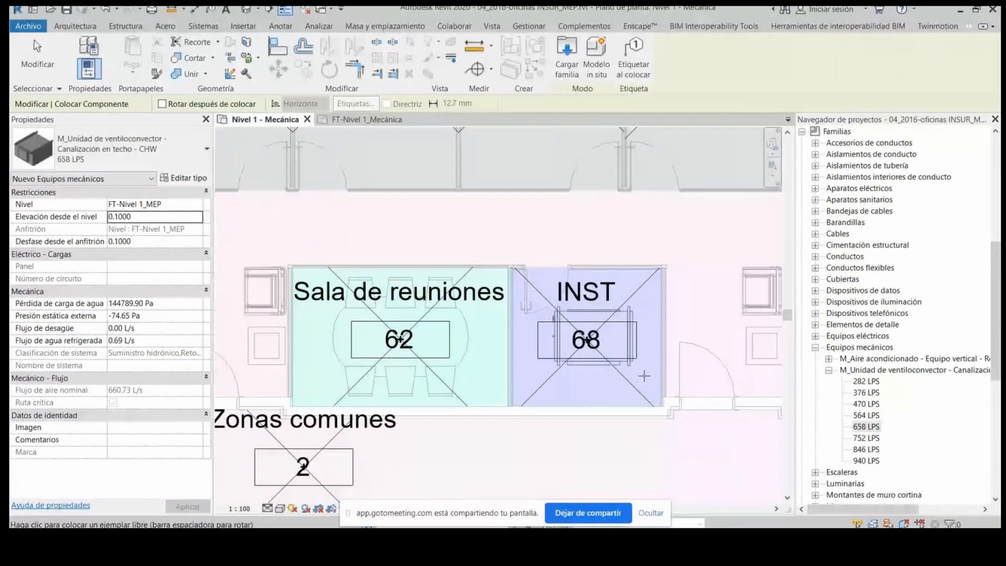
key("Escape")
key("Escape")
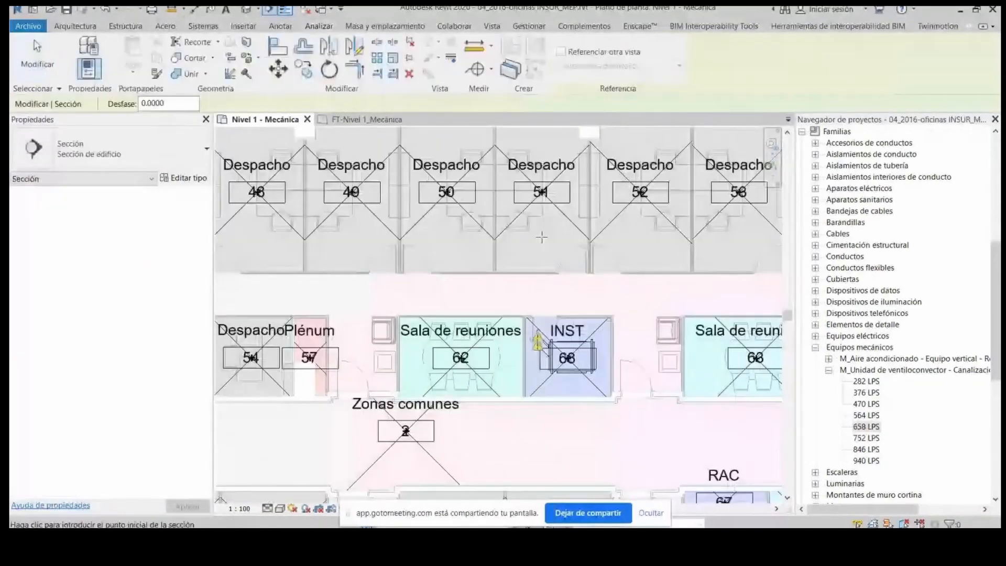
Step: Draw a vertical section from Despacho 51 through INST space 68 to the corridor and open its view to check the fan coil's height
left_click(542, 223)
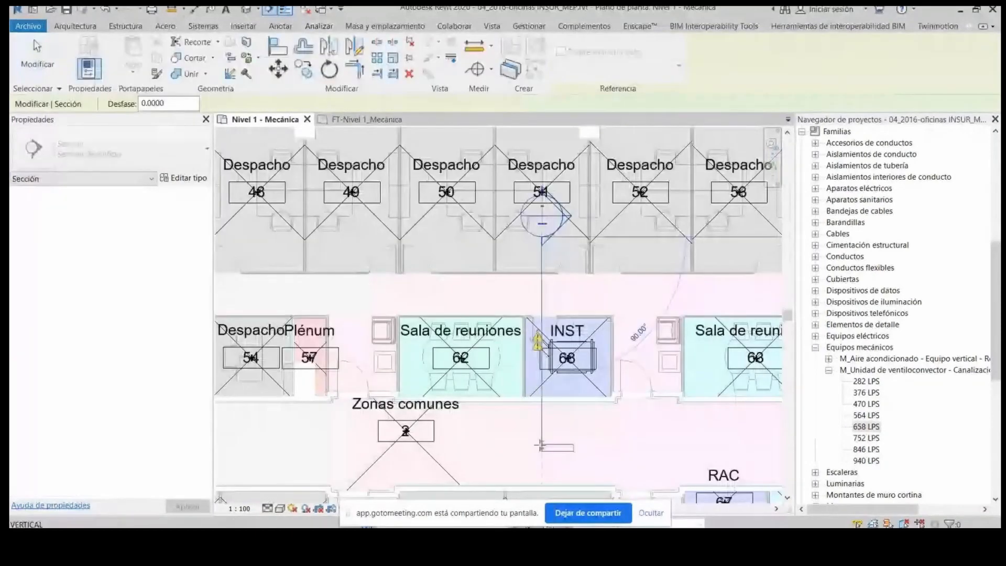
left_click(543, 448)
right_click(543, 130)
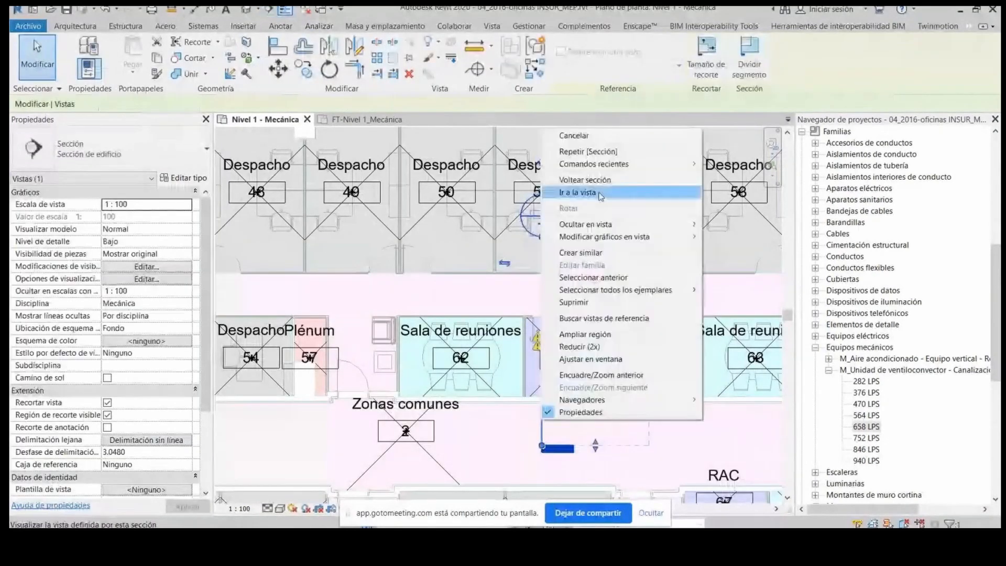
left_click(597, 192)
scroll(461, 243, "up", 5)
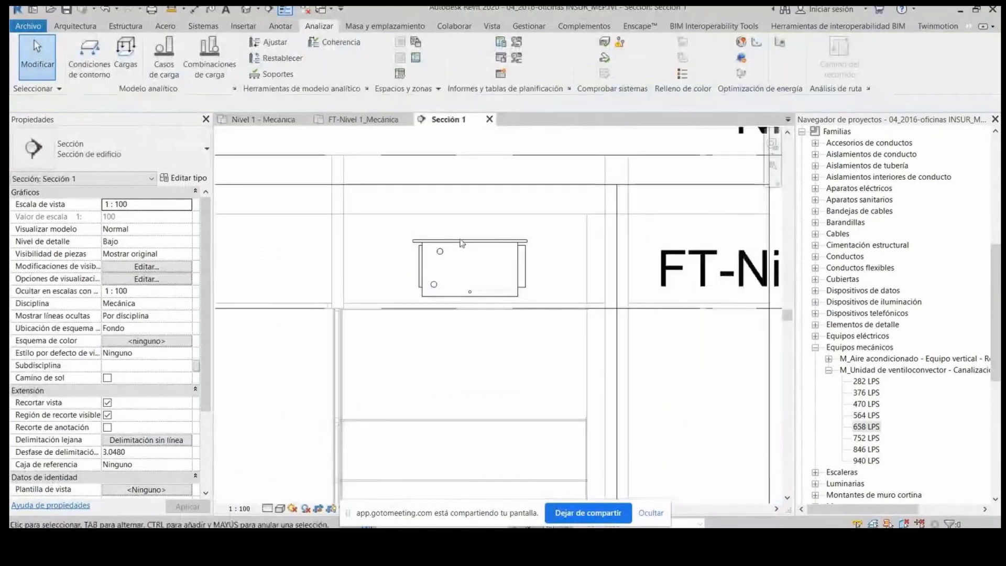
scroll(506, 267, "down", 3)
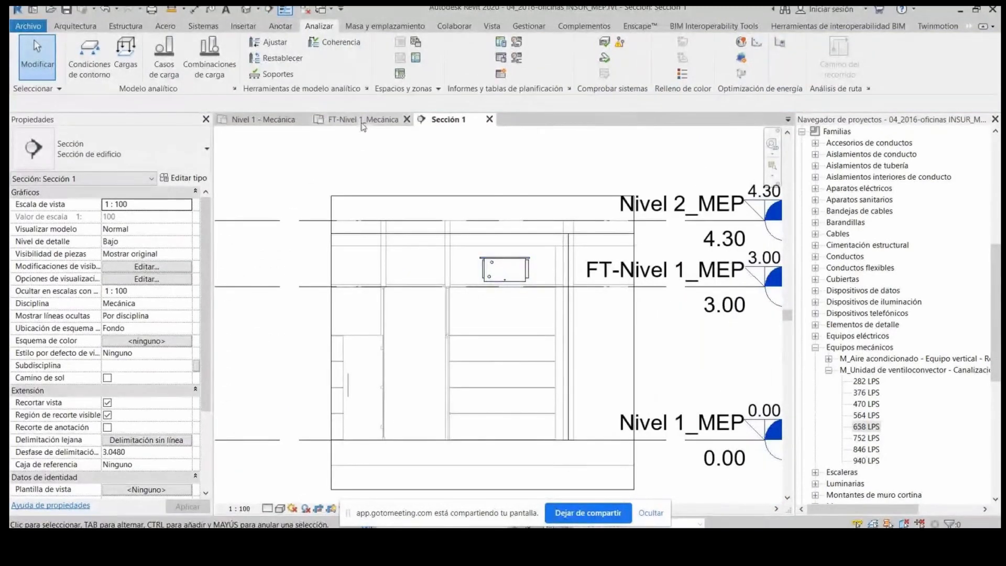
Step: Return to the Nivel 1 - Mecánica plan and check the properties of the Aire de retorno and Suministro de aire duct system types
left_click(361, 121)
left_click(285, 121)
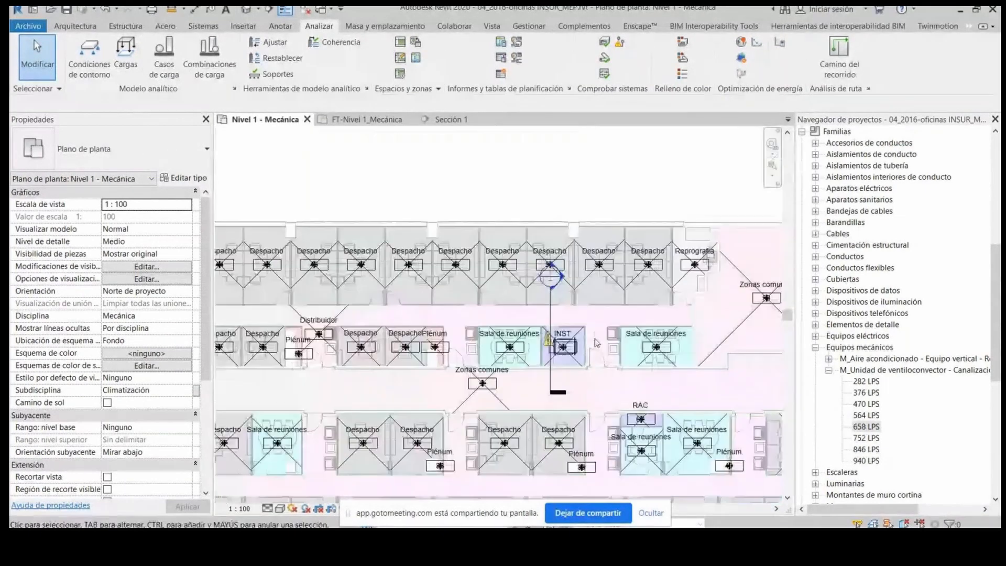
scroll(597, 343, "down", 2)
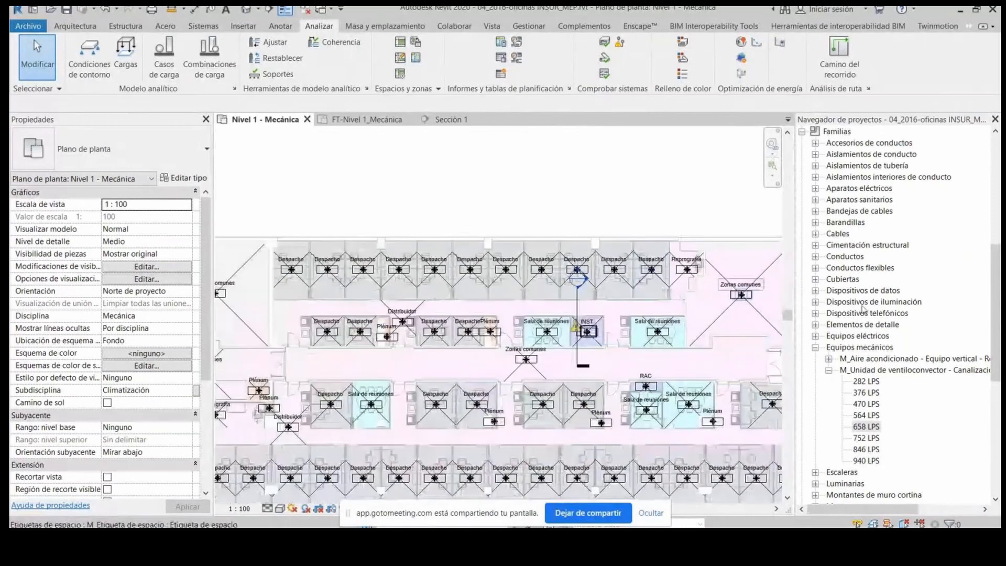
left_click(867, 427)
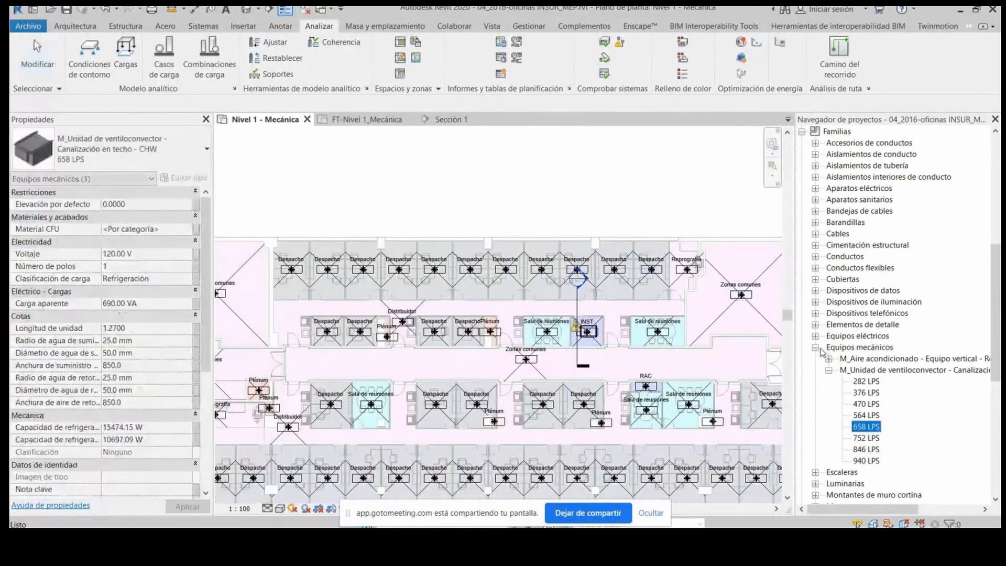
left_click(818, 349)
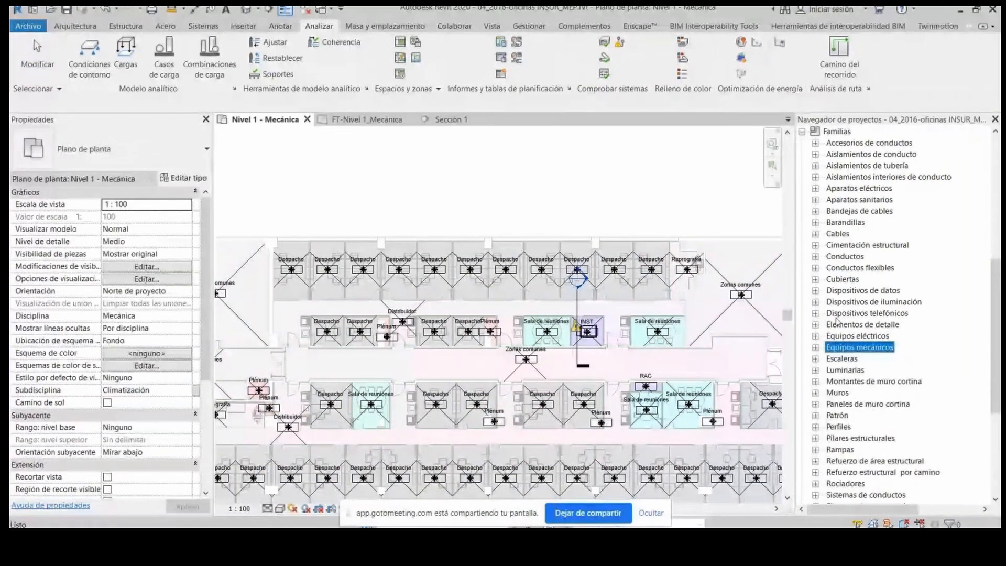
scroll(837, 321, "down", 5)
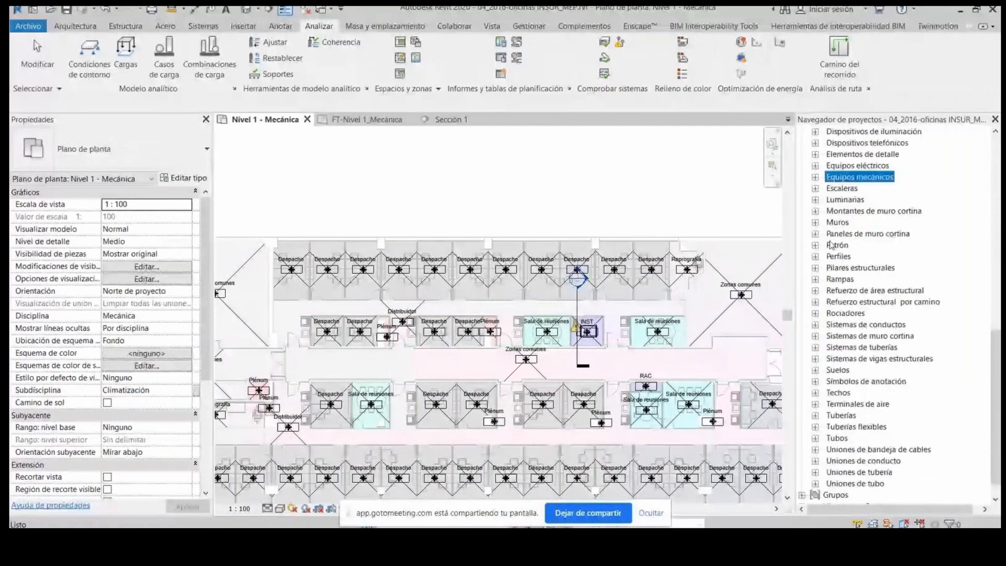
left_click(816, 325)
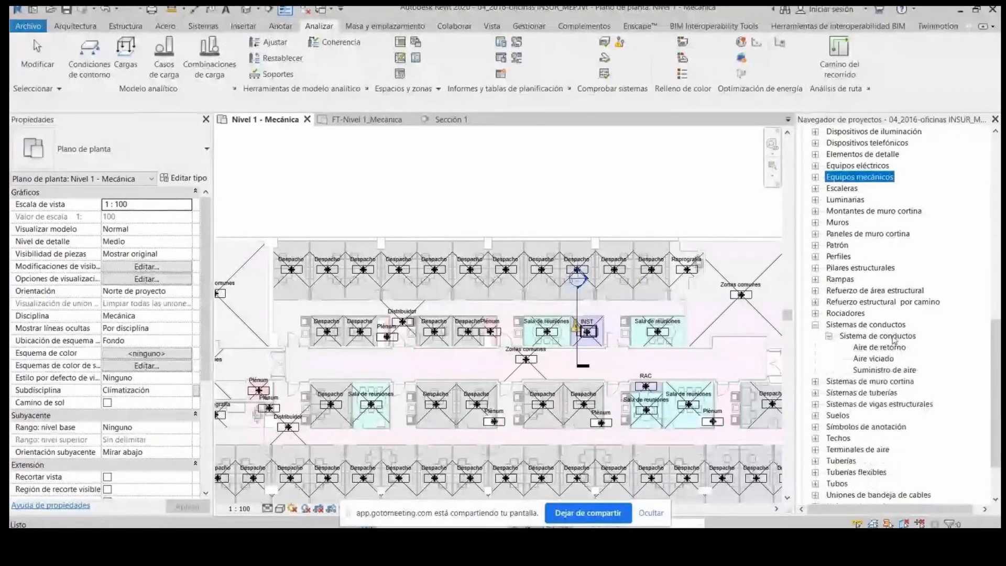
left_click(883, 349)
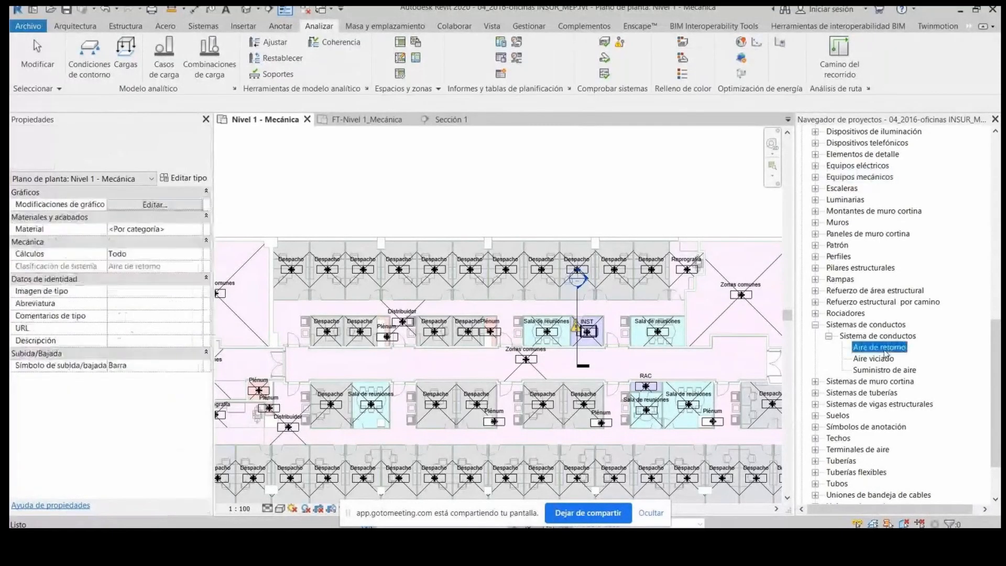
left_click(892, 371)
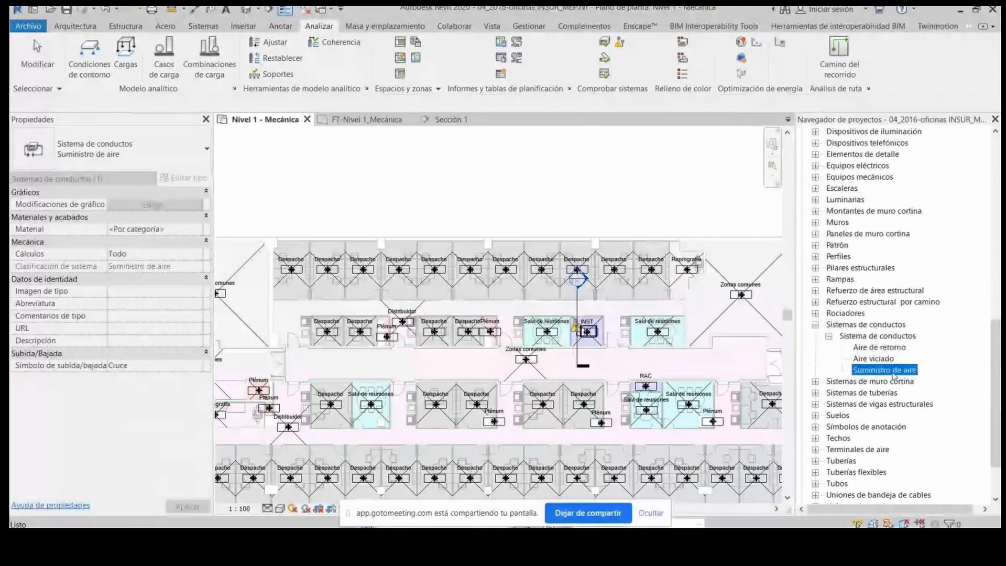
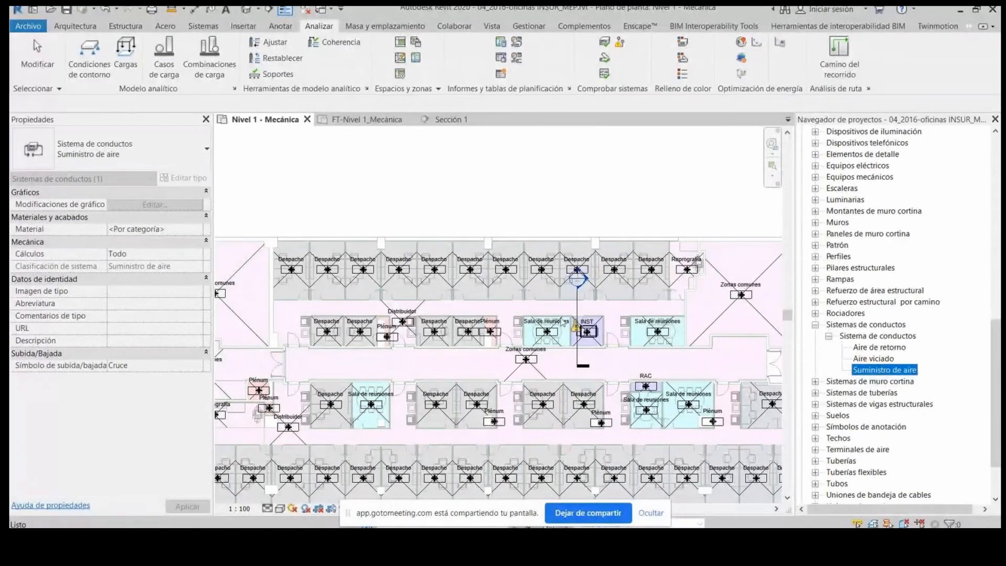
scroll(562, 322, "up", 1)
scroll(569, 316, "down", 1)
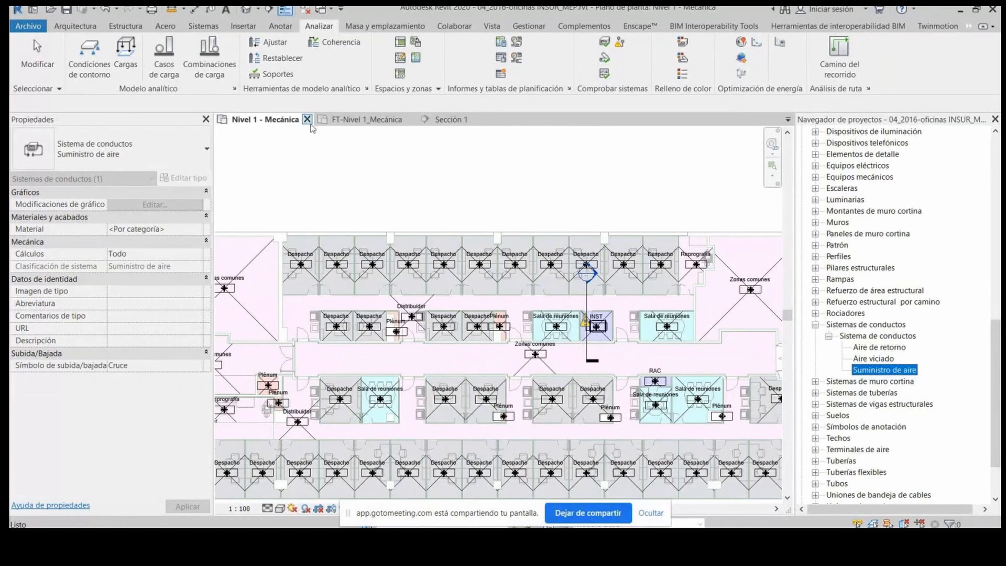
Step: Place M_Difusor de suministro air terminals, 600 x 600 face with 300 x 300 connection, at 50 L/s flow in Despacho spaces 43 to 46
left_click(209, 26)
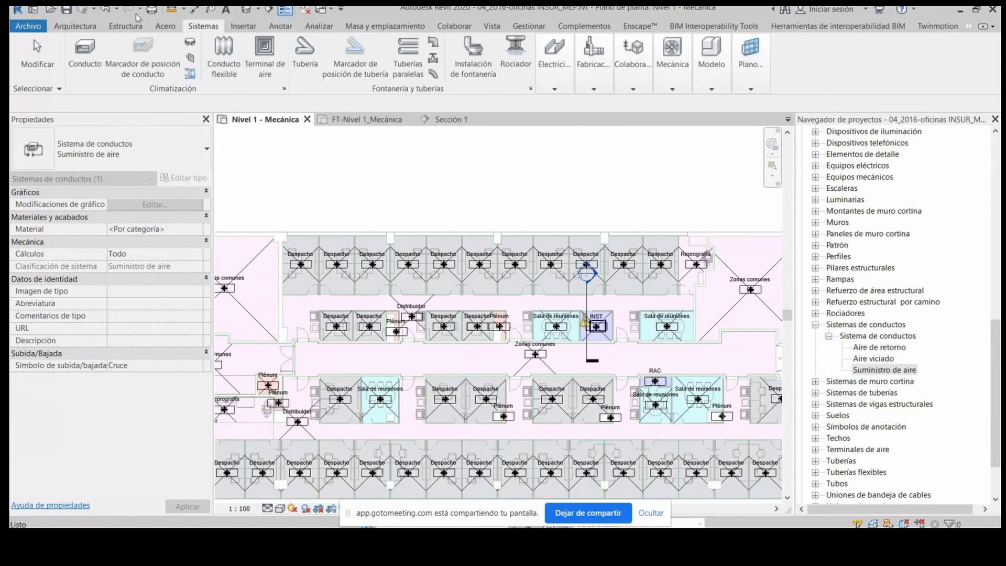
left_click(265, 69)
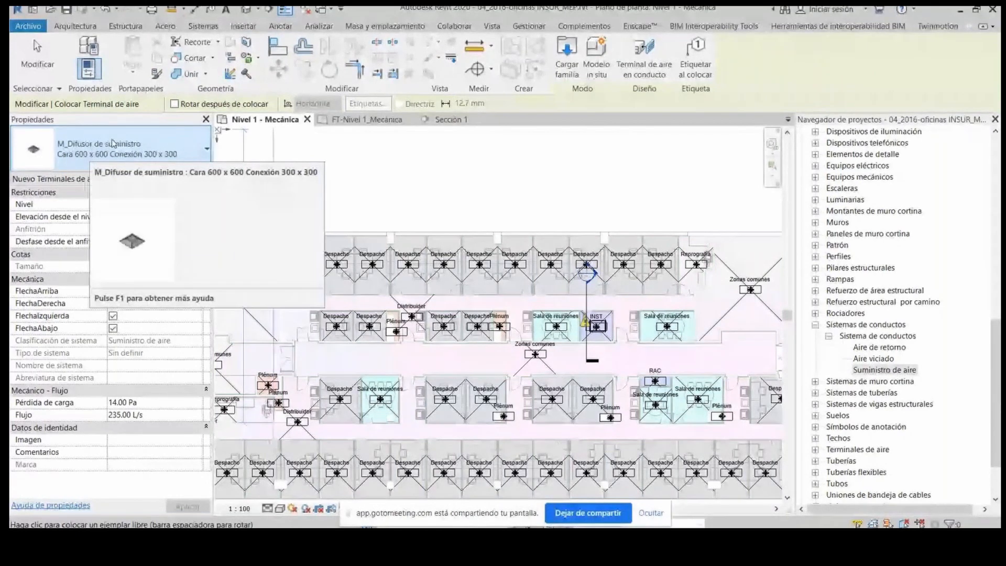
left_click_drag(114, 414, 59, 417)
type("50.00 L/s")
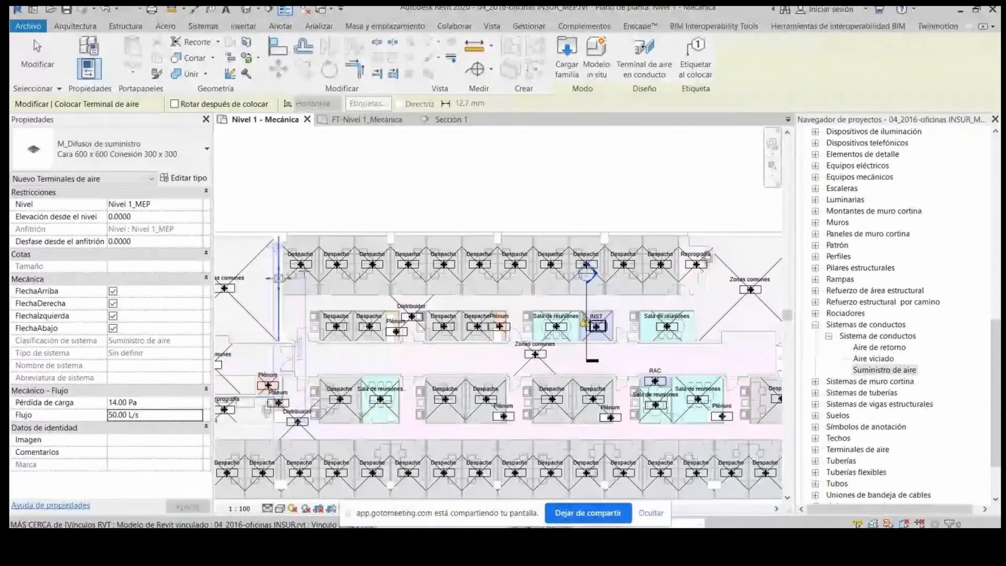
scroll(304, 270, "up", 5)
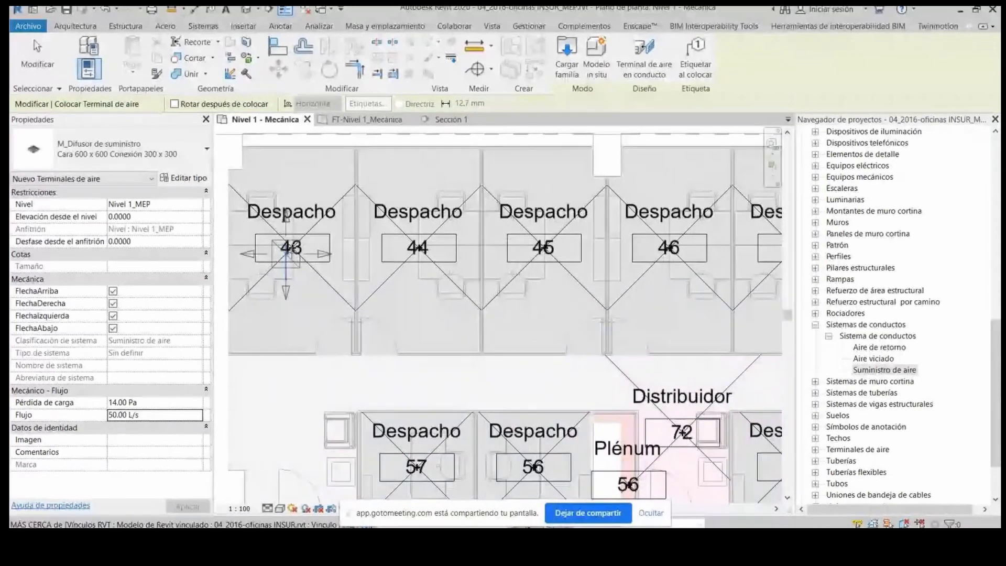
left_click(299, 297)
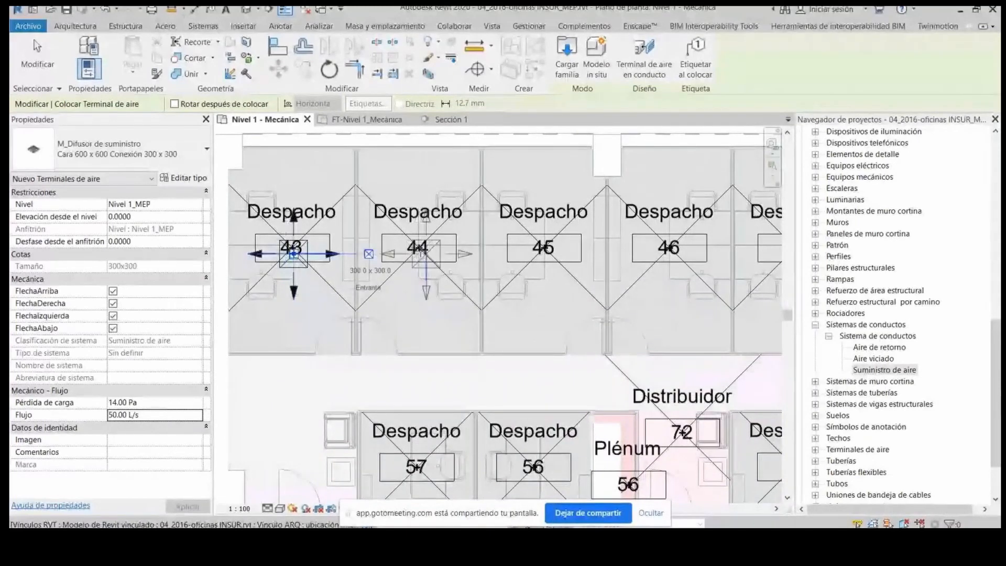
left_click(428, 296)
left_click(545, 254)
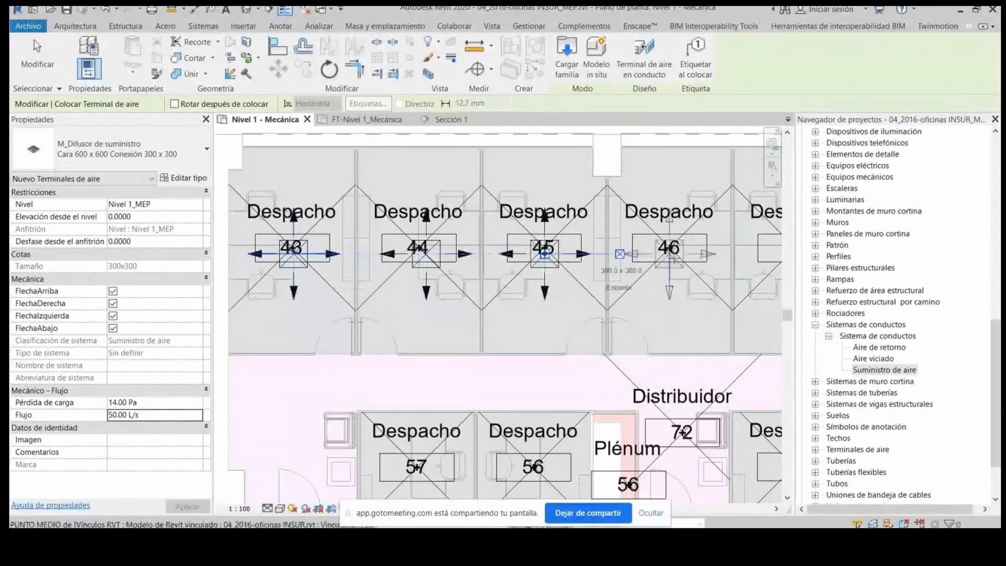
scroll(372, 332, "down", 3)
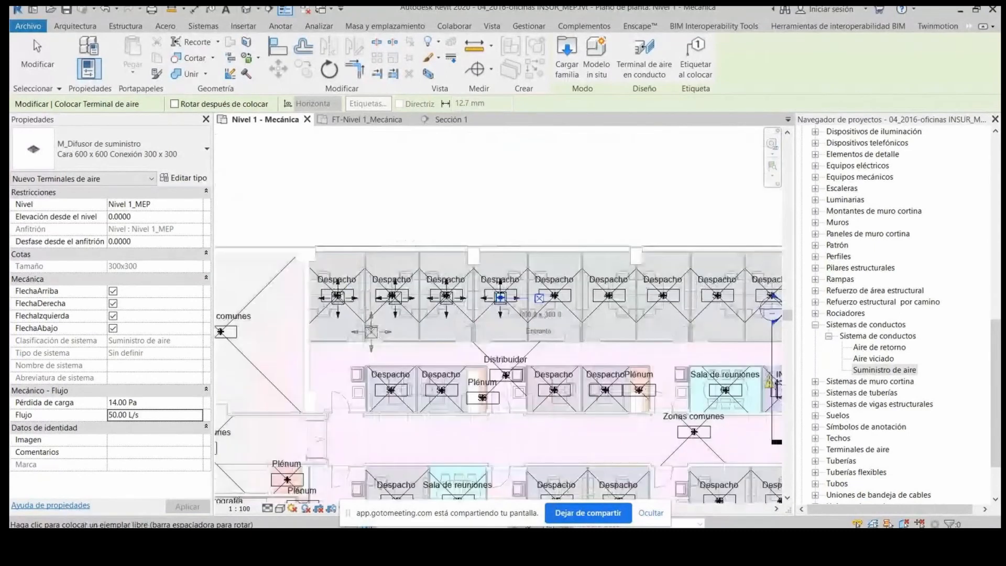
left_click(506, 295)
Step: Place the same 50 L/s supply diffuser in Despacho spaces 47, 48 and 49 and finish placing air terminals
scroll(557, 295, "up", 2)
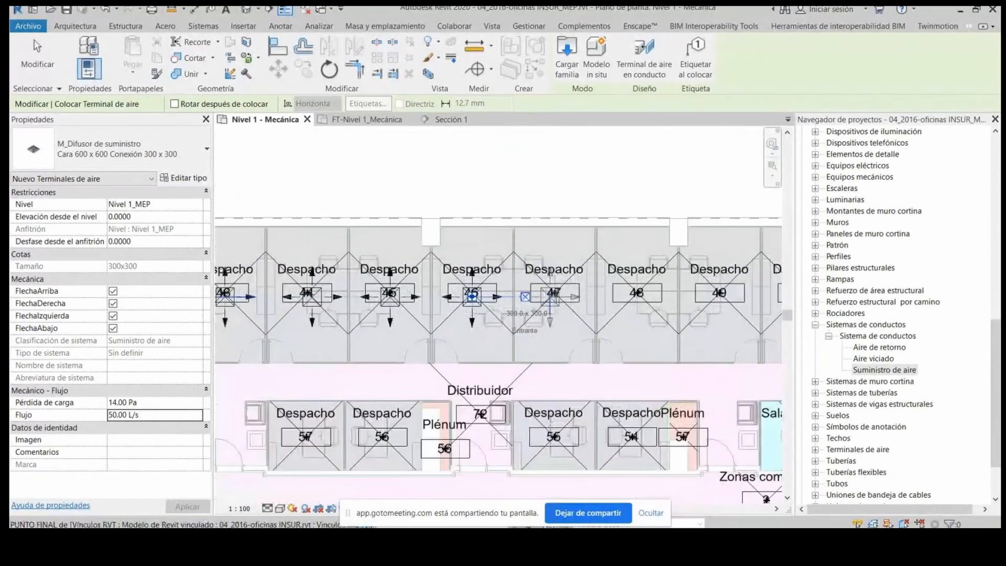
left_click(555, 296)
left_click(636, 296)
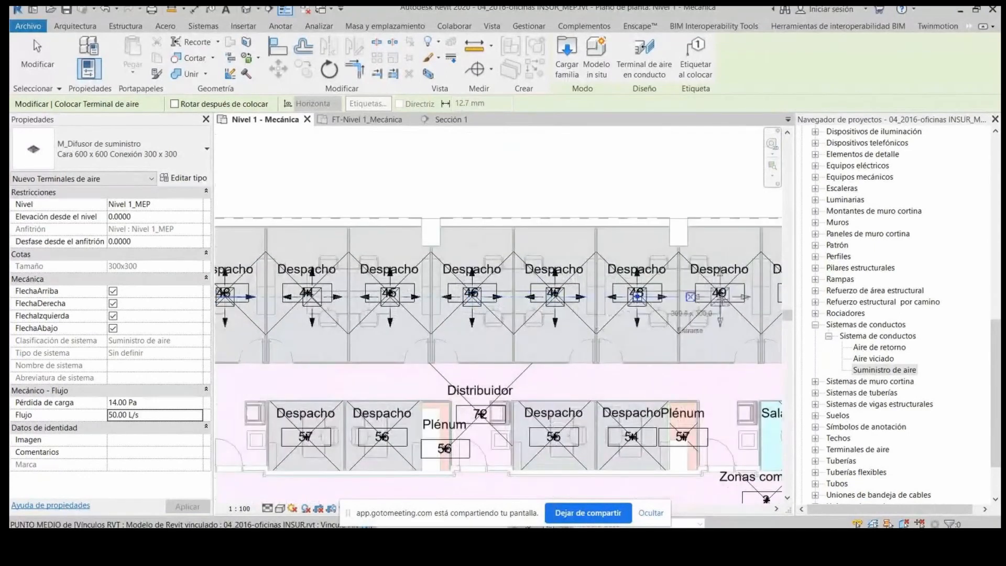
scroll(512, 284, "down", 4)
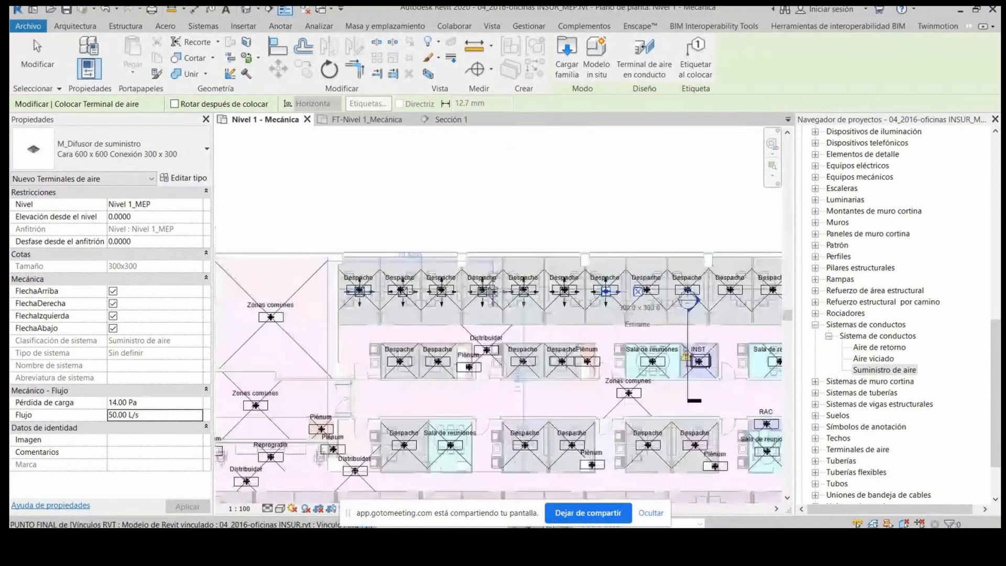
key("Escape")
key("Escape")
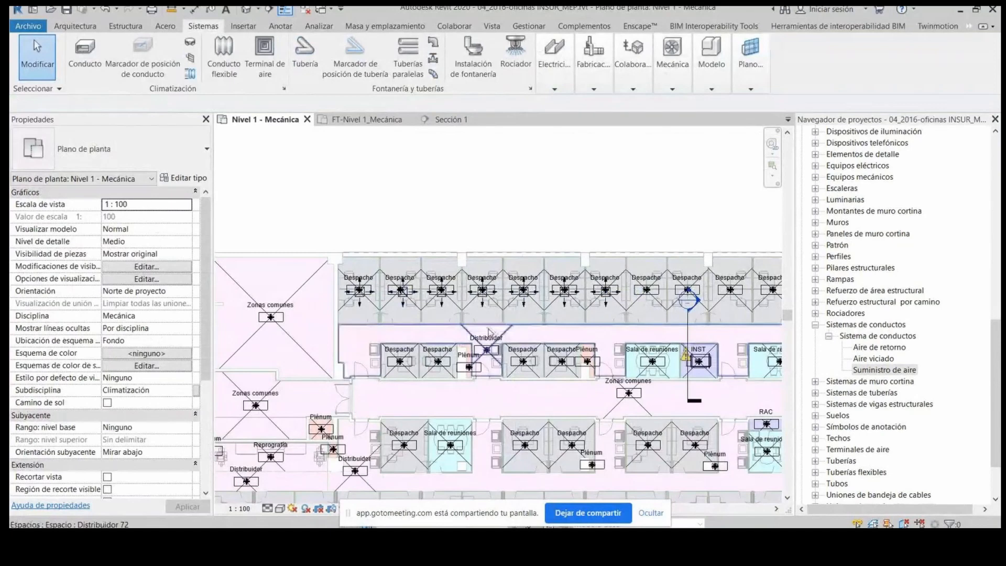
Step: Hide the Espacios category in the visibility/graphics overrides of the Nivel 1 - Mecánica plan
key("v")
key("g")
left_click(173, 260)
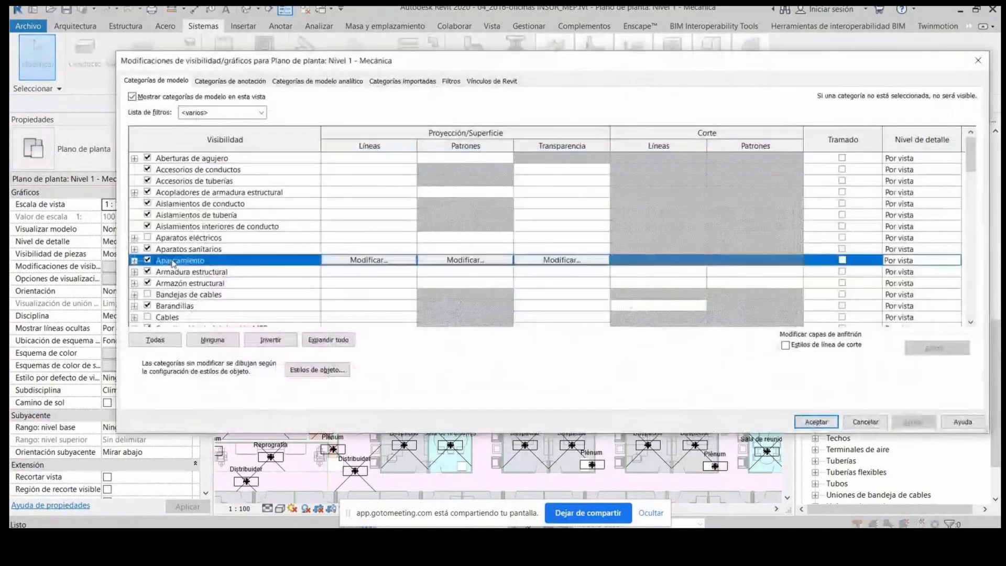
key("e")
left_click(388, 305)
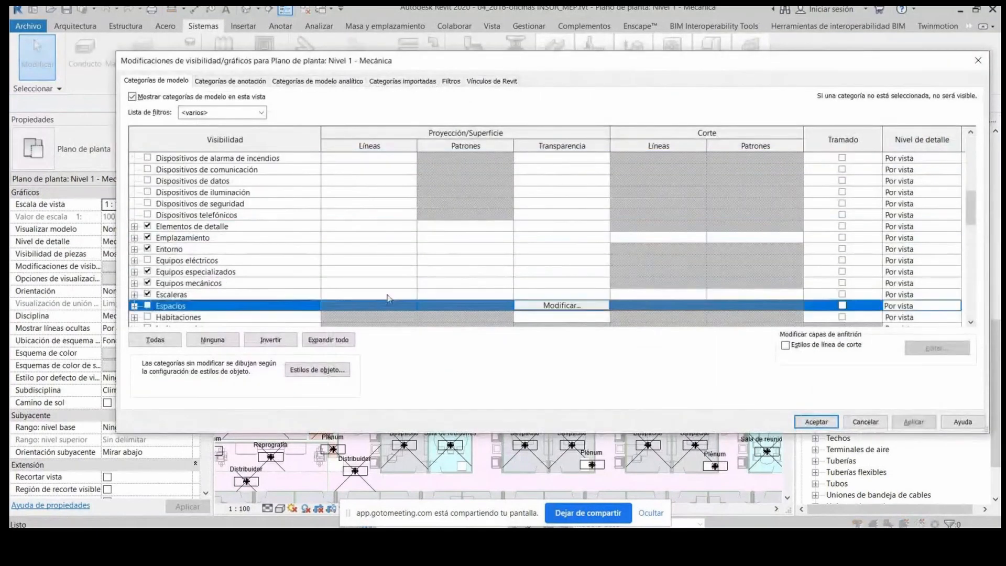
left_click(906, 421)
left_click(816, 421)
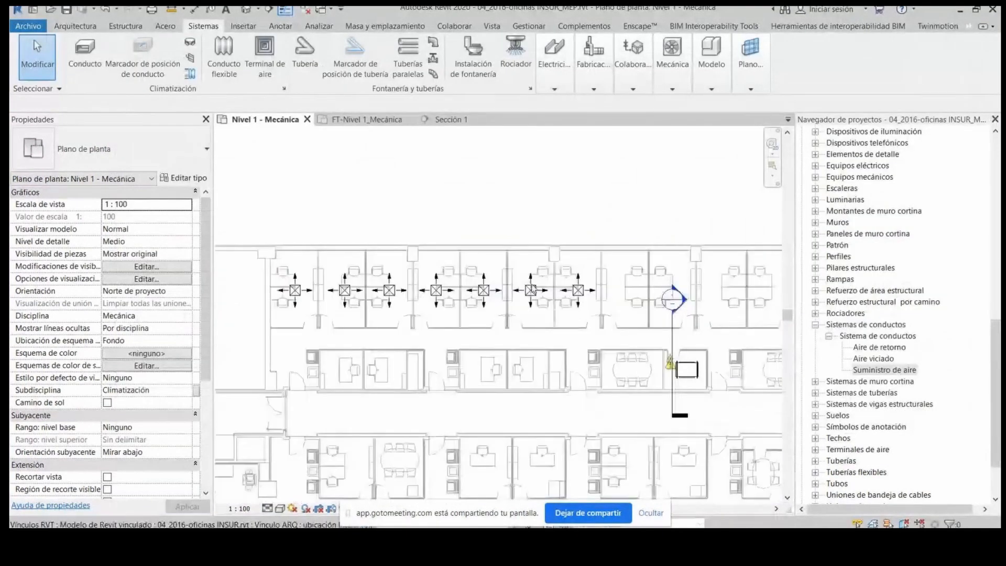
Step: Copy the easternmost supply diffuser horizontally into the four remaining offices of the upper row, using multiple copies
left_click(578, 290)
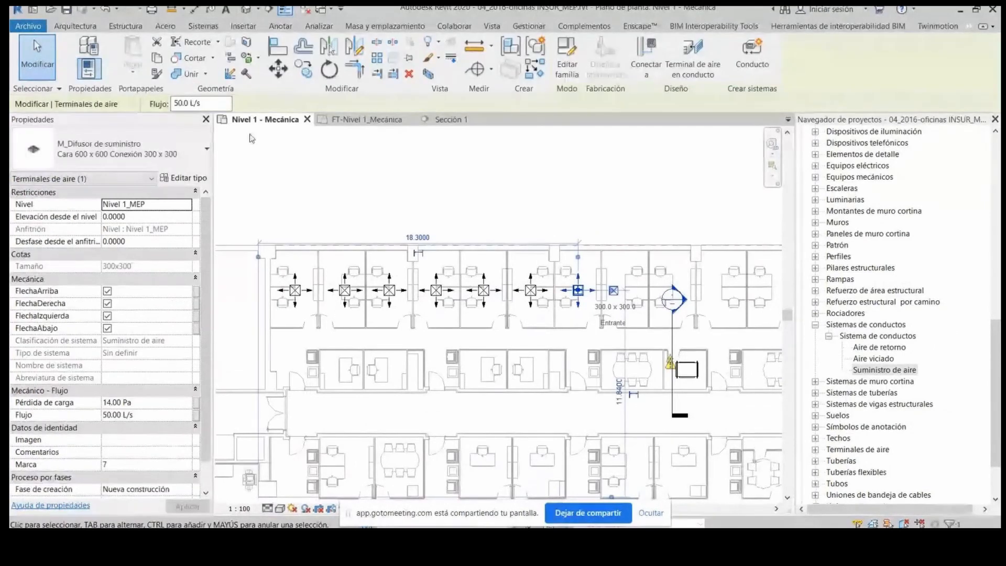
key("c")
key("o")
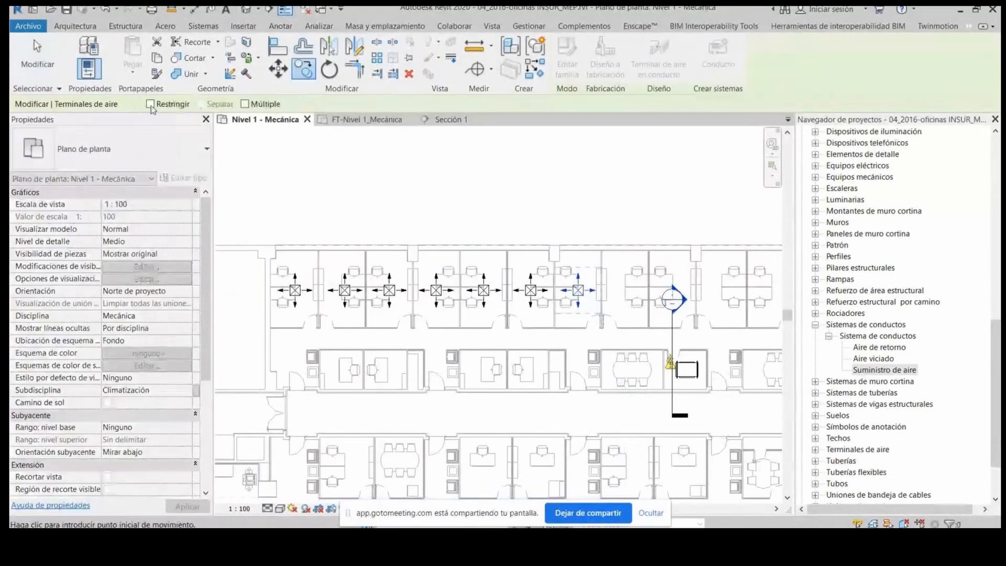
scroll(315, 220, "down", 2)
left_click(446, 203)
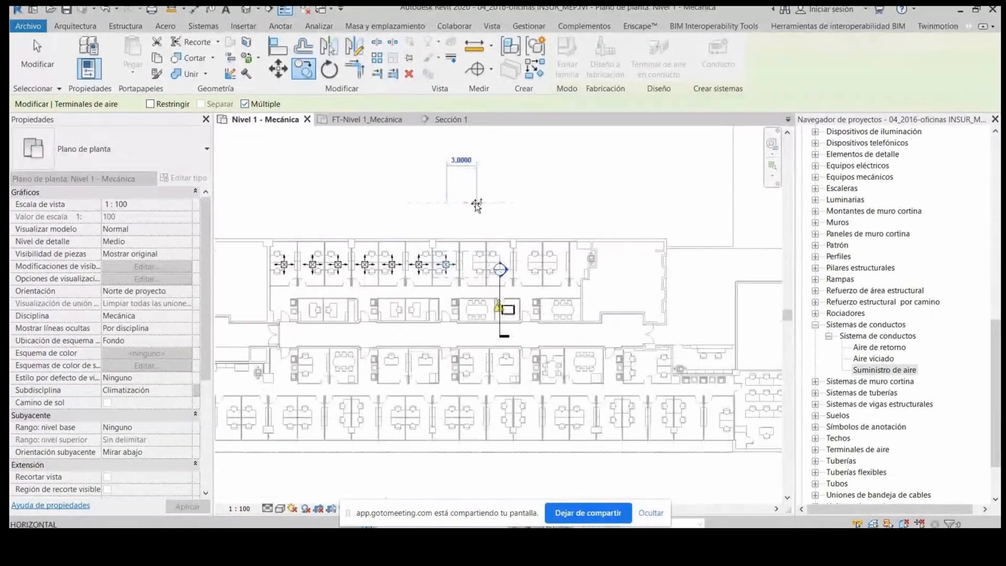
scroll(477, 204, "up", 2)
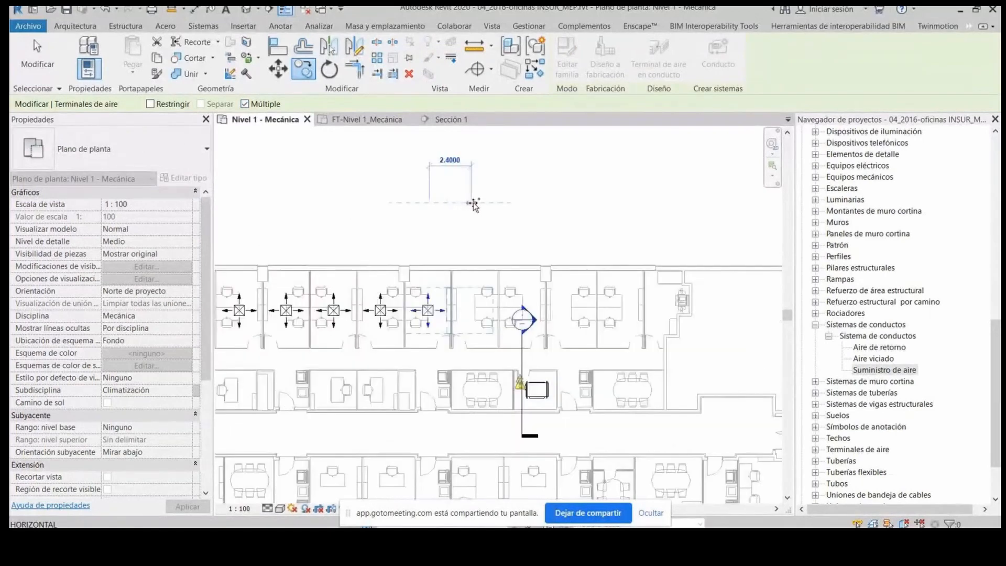
left_click(519, 205)
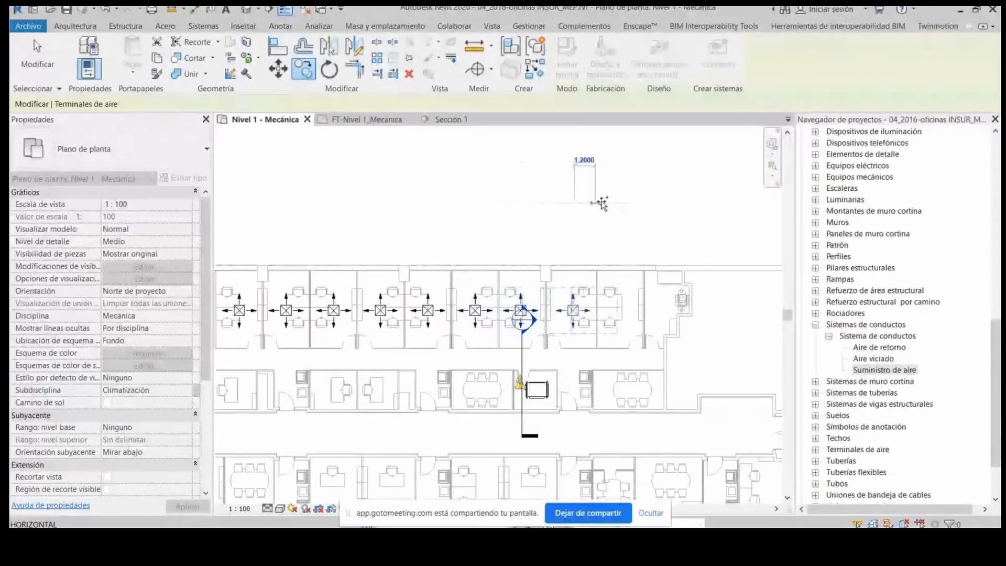
left_click(616, 204)
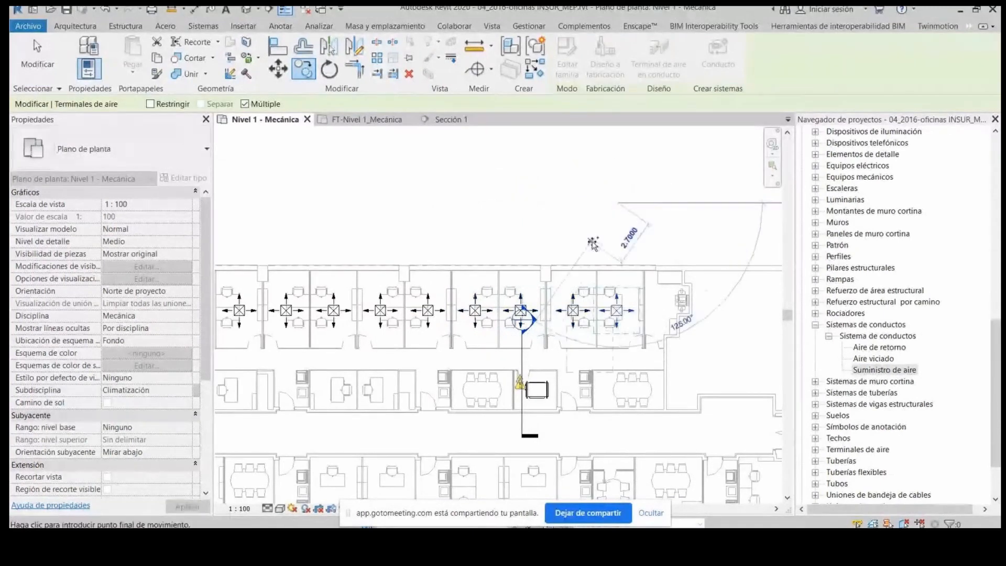
key("Escape")
key("Escape")
scroll(592, 244, "down", 3)
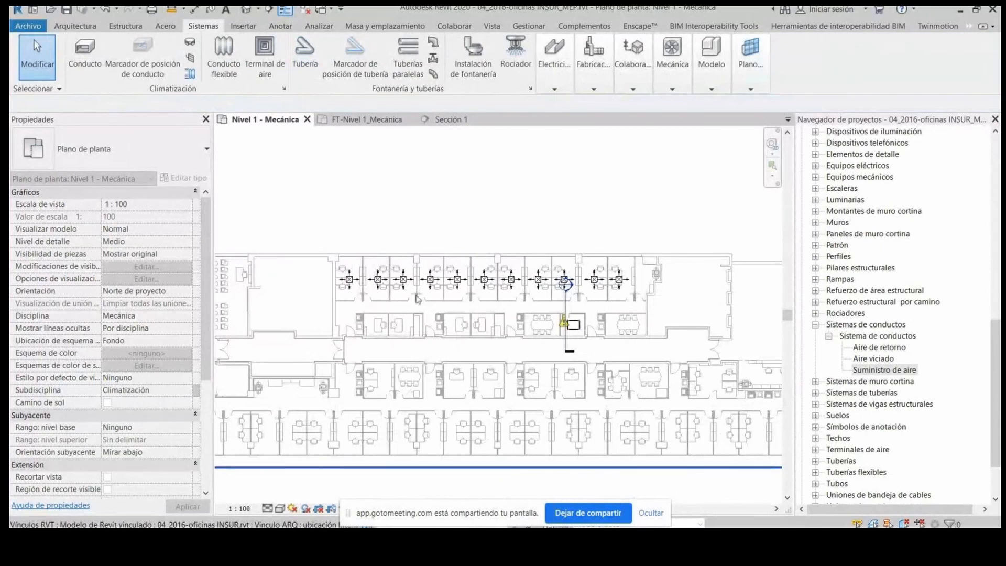
Step: Copy seven of the upper-row diffusers straight down into the interior row of offices, meeting rooms and INST room
scroll(420, 295, "up", 2)
left_click(395, 277)
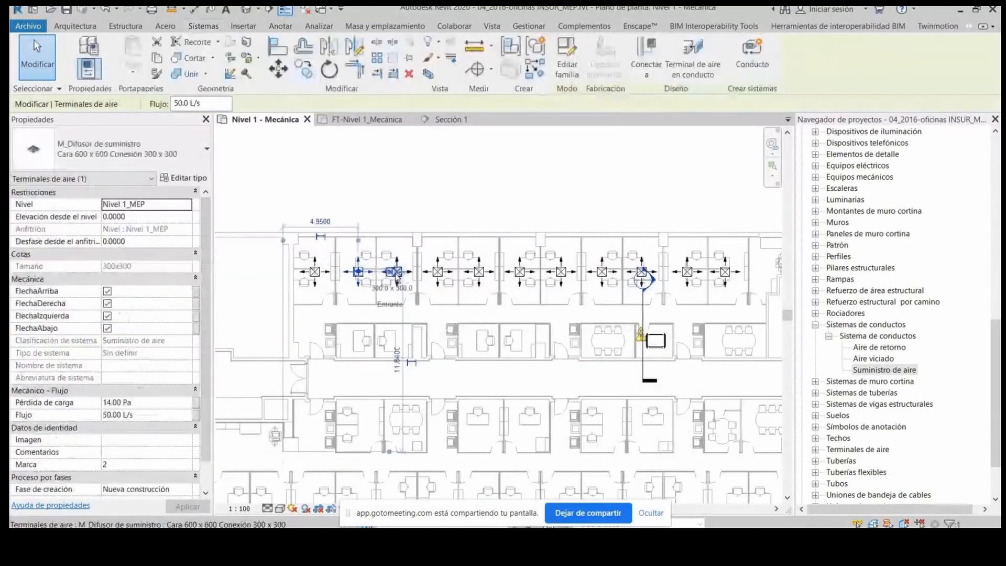
left_click(397, 274, "ctrl")
left_click(479, 272, "ctrl")
left_click(519, 273, "ctrl")
left_click(655, 280, "ctrl")
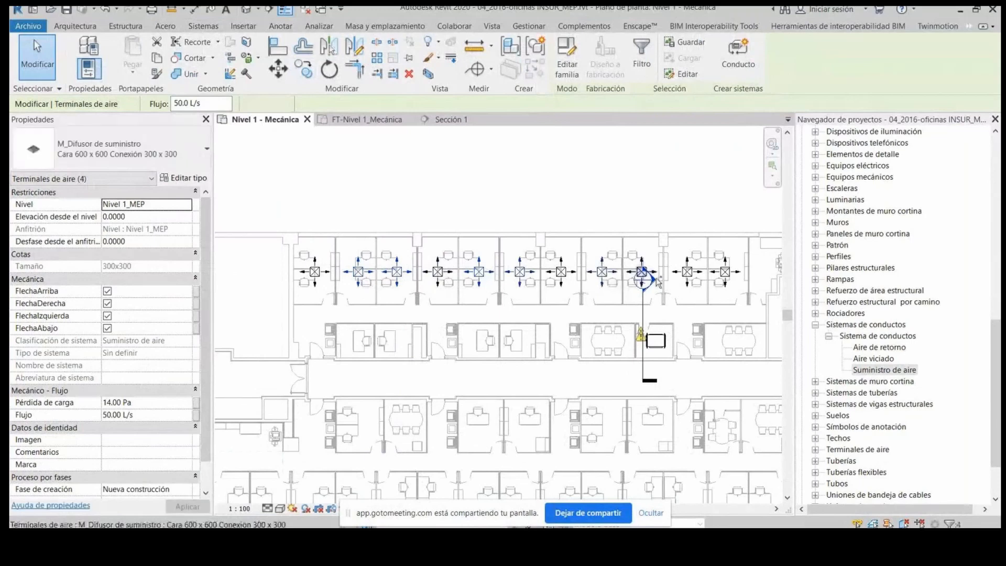
left_click(643, 272, "ctrl")
left_click(725, 272, "ctrl")
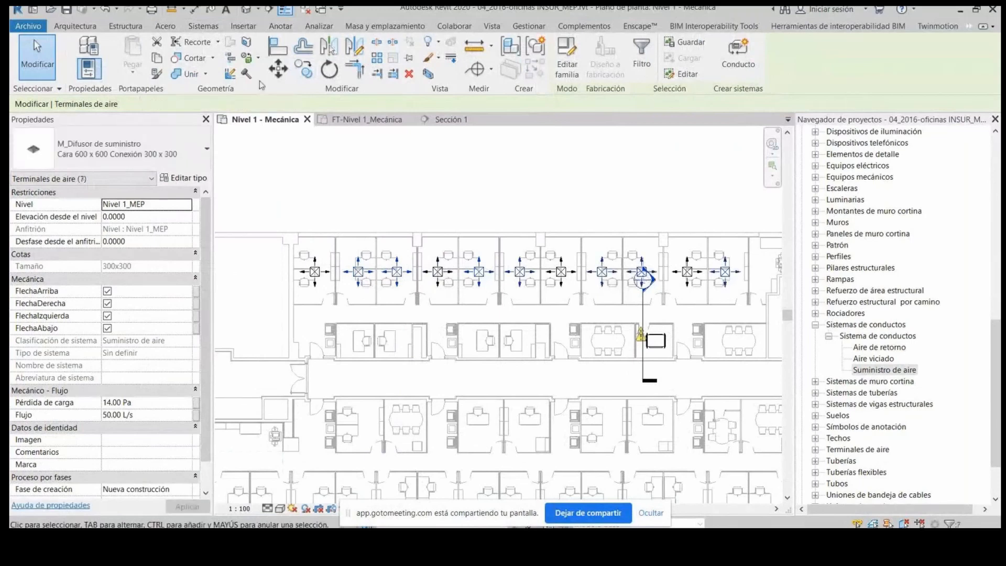
left_click(304, 68)
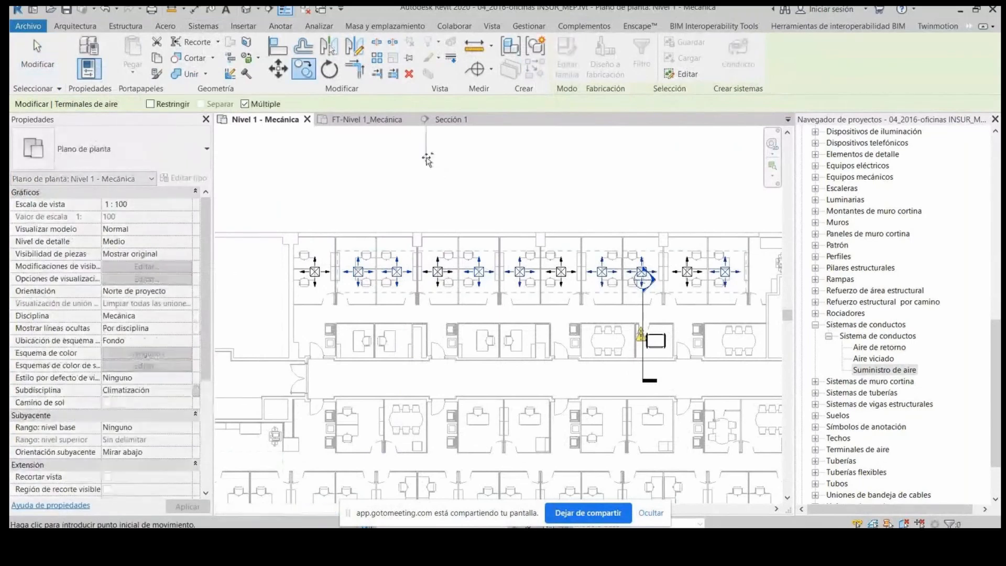
left_click(426, 157)
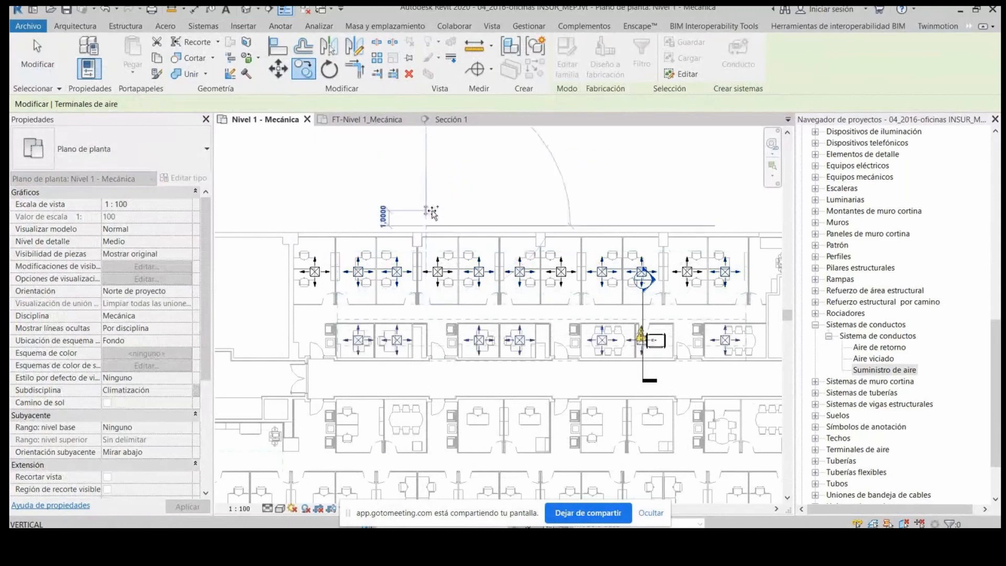
left_click(428, 227)
key("Escape")
key("Escape")
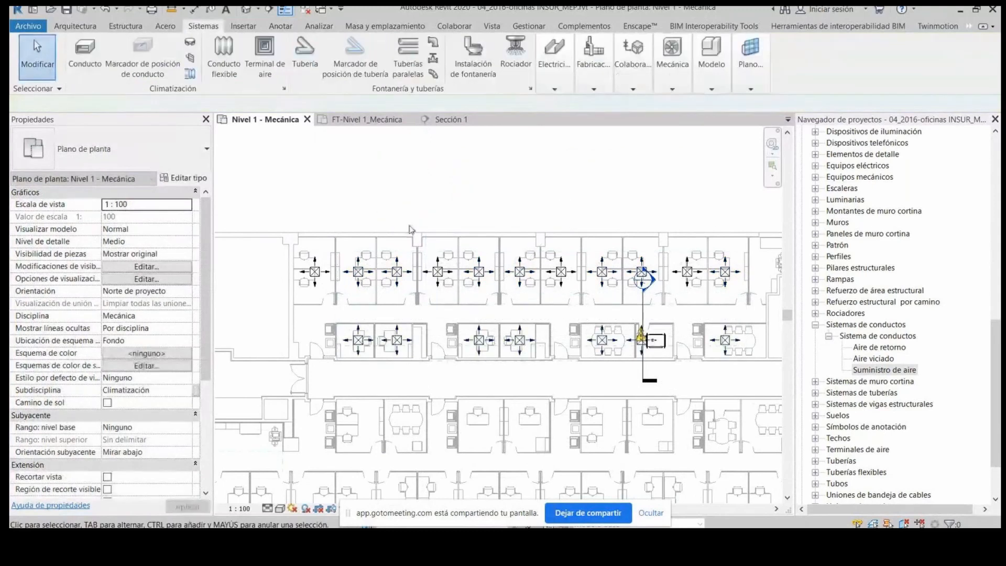
Step: Create a Suministro de aire duct system named "Suministro Zona de estudio" from all the supply diffusers and the fan coil
scroll(322, 279, "down", 2)
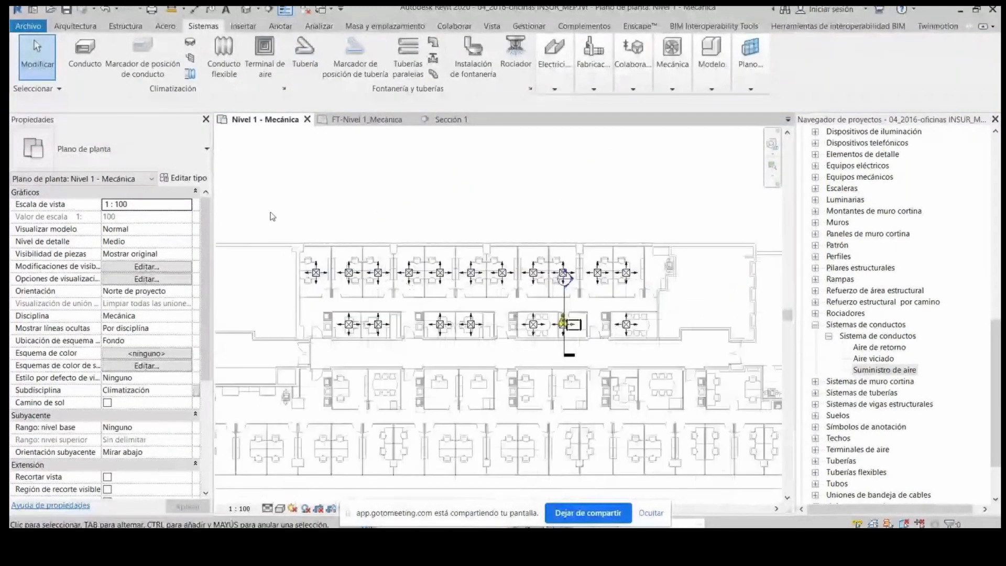
left_click_drag(649, 338, 654, 347)
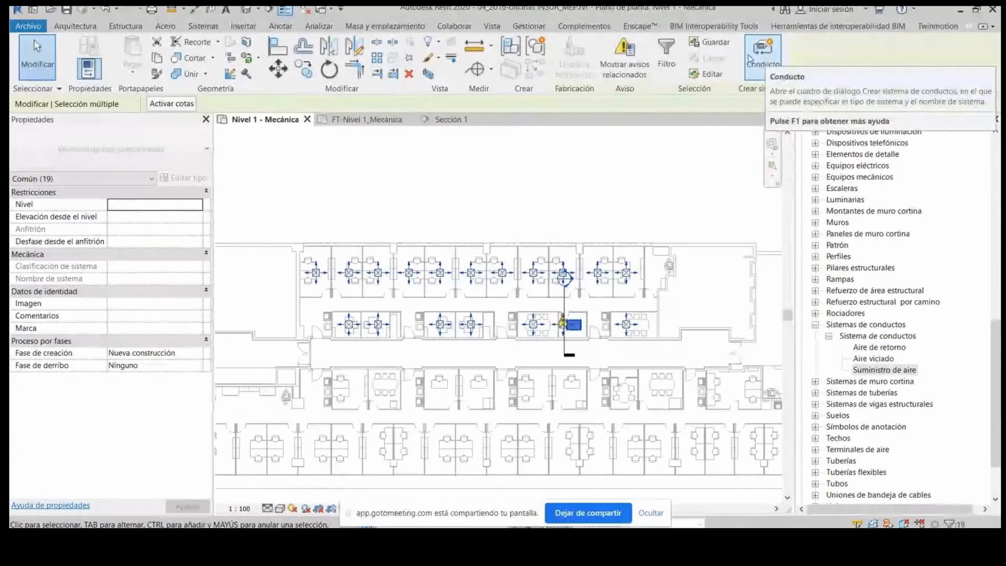
left_click(761, 52)
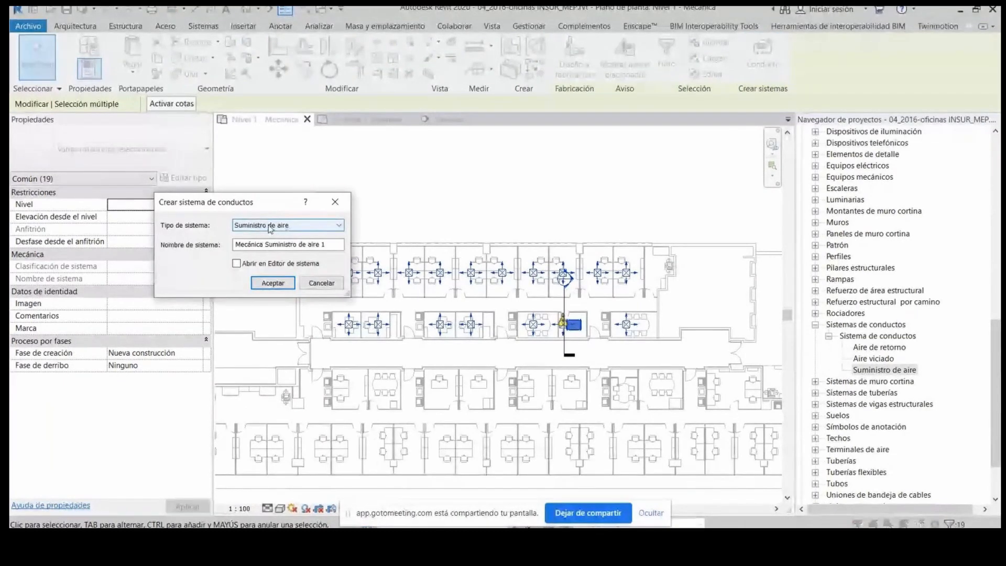
key("Tab")
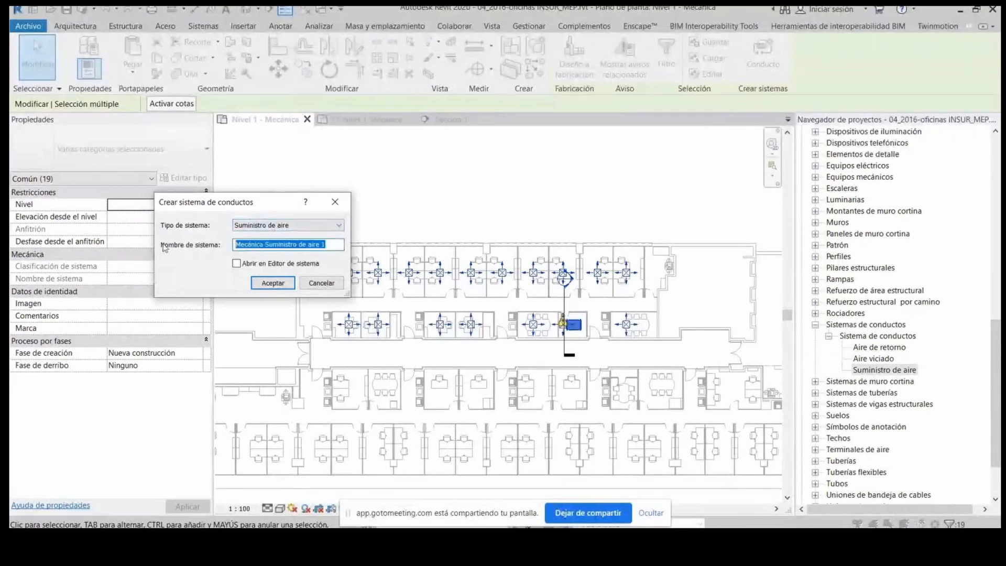
type("Sumi")
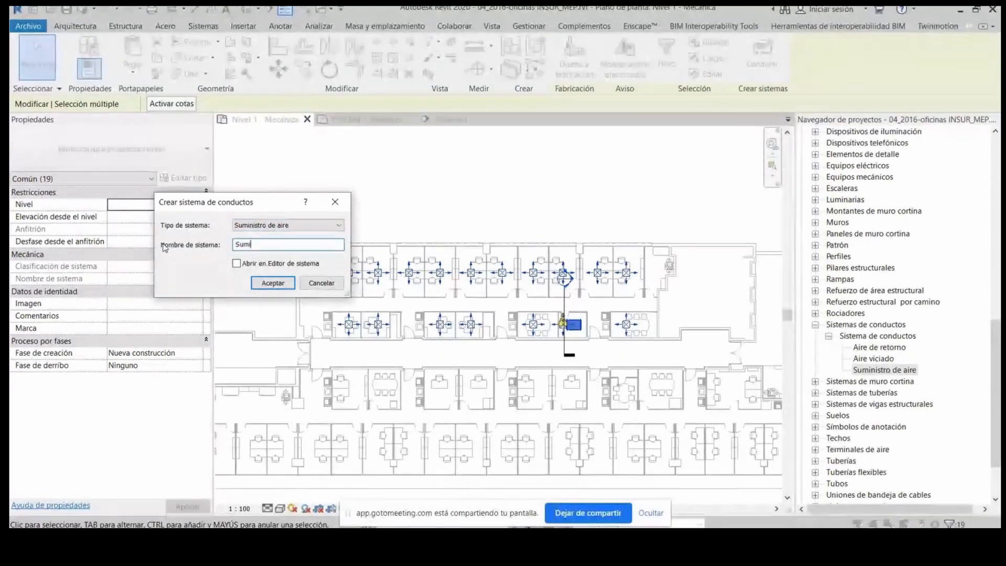
type("nistro Zona de esutido")
key("BackSpace")
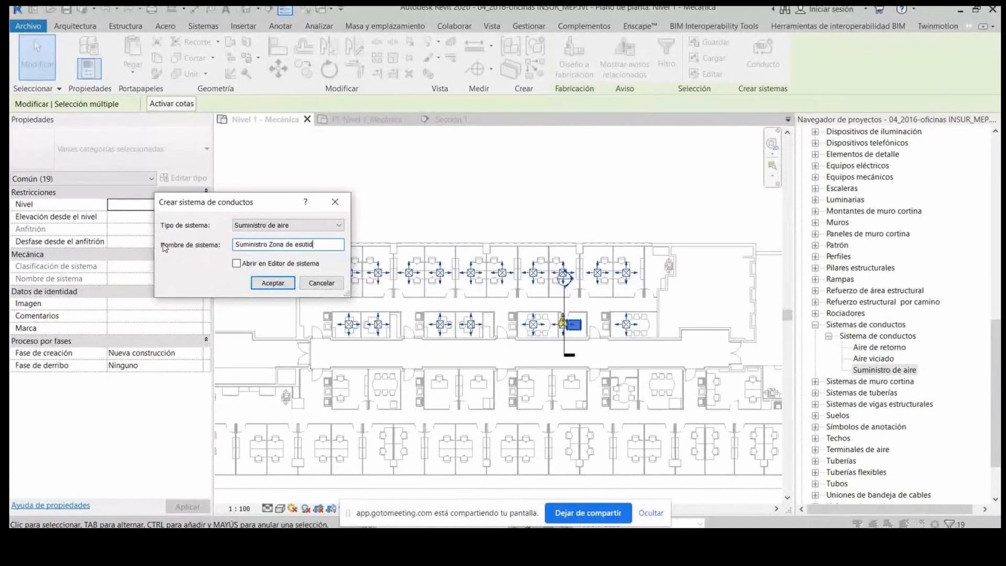
key("BackSpace")
key("BackSpace")
key("BackSpace")
key("BackSpace")
type("tudio")
left_click(273, 283)
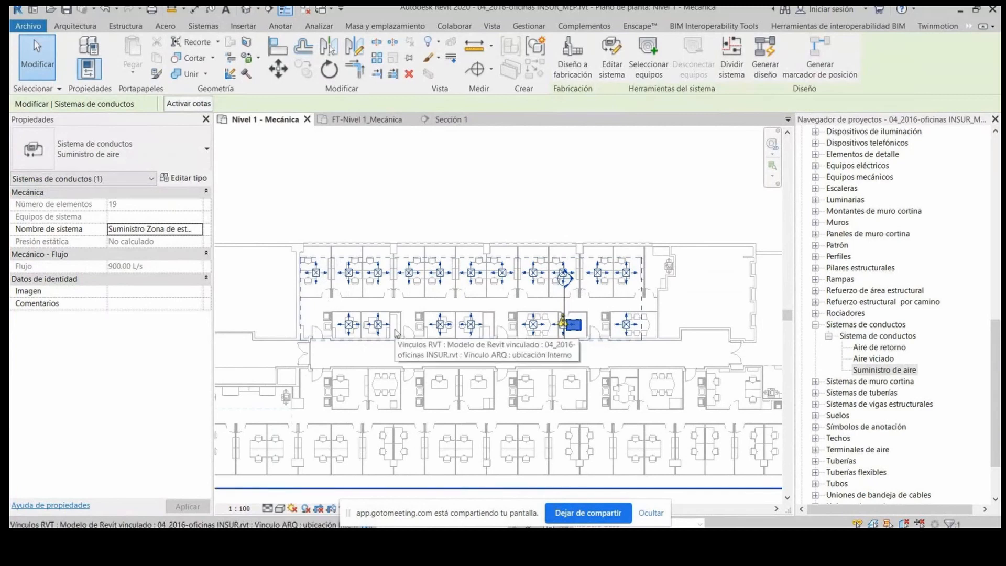
key("Escape")
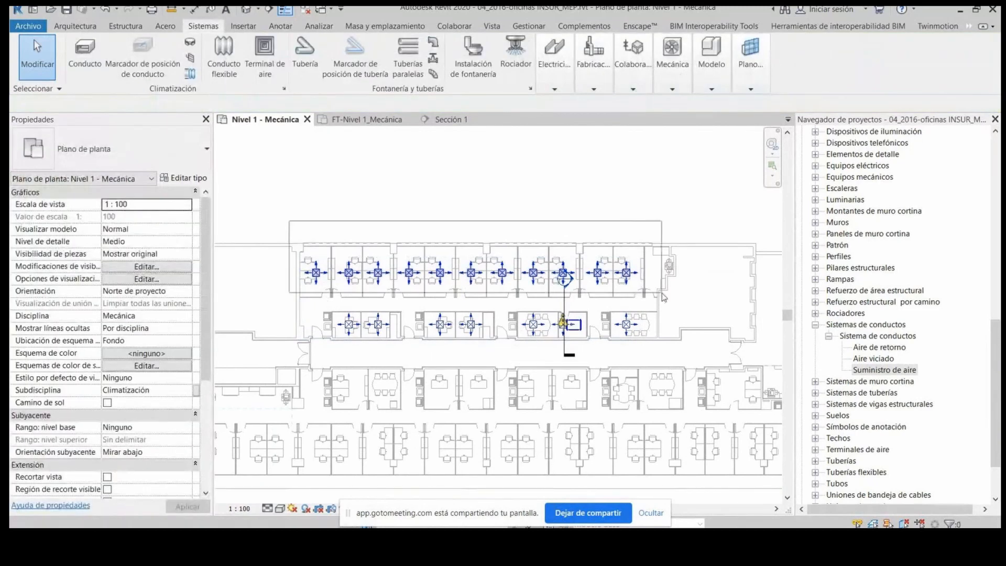
Step: Set the level of all the supply diffusers in both office rows to FT-Nivel 1_MEP
left_click(458, 333)
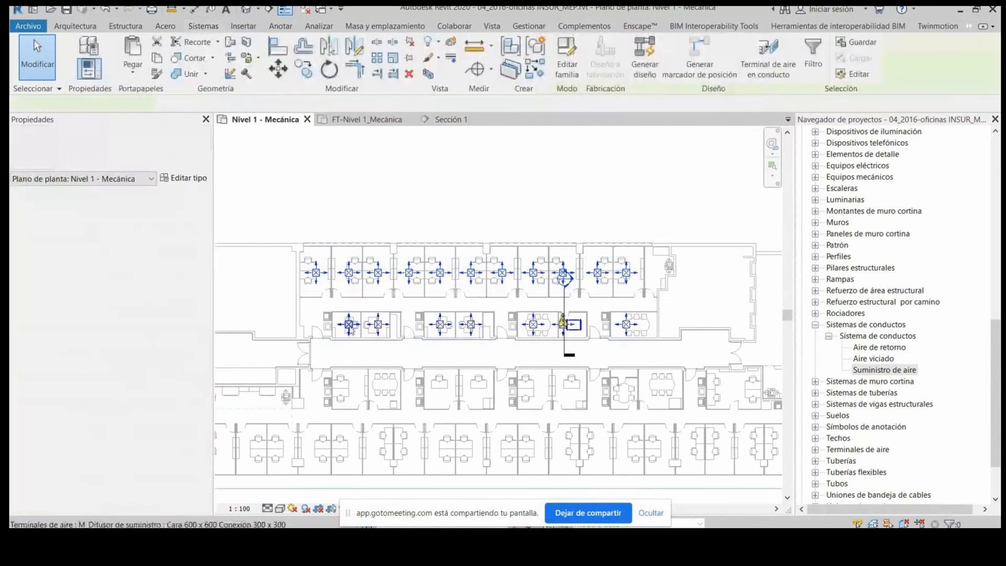
left_click_drag(327, 299, 559, 348, "ctrl")
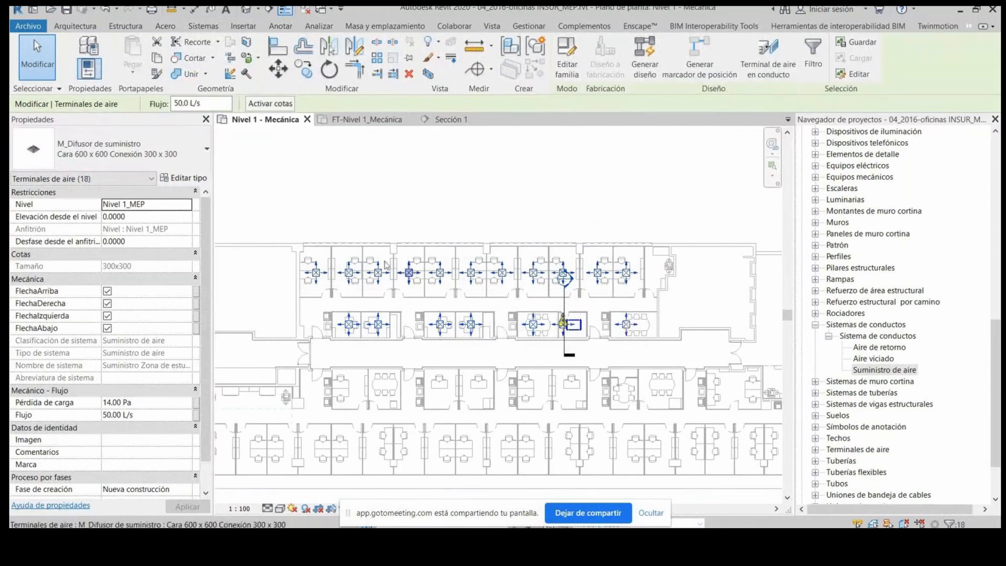
left_click(173, 204)
left_click(187, 205)
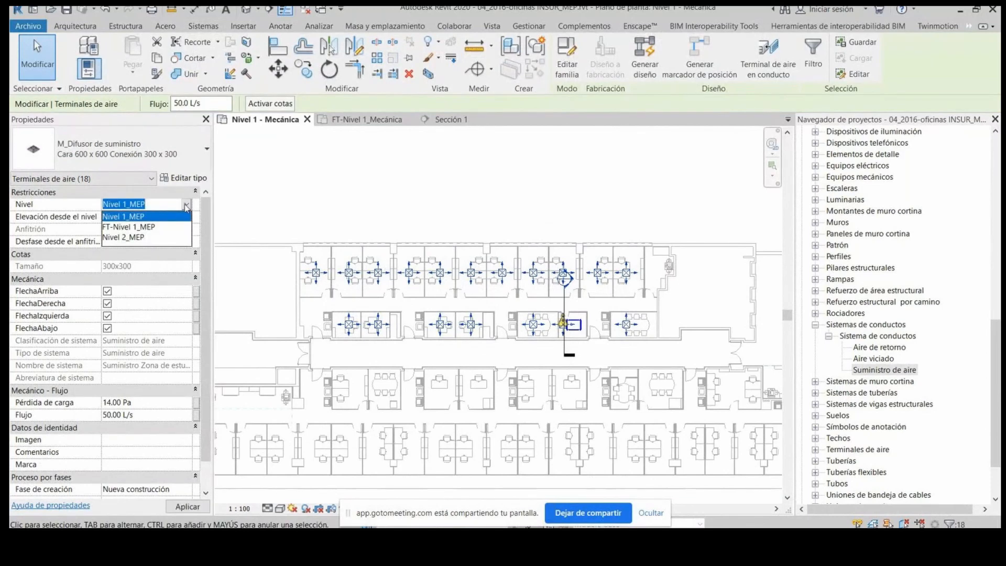
left_click(146, 229)
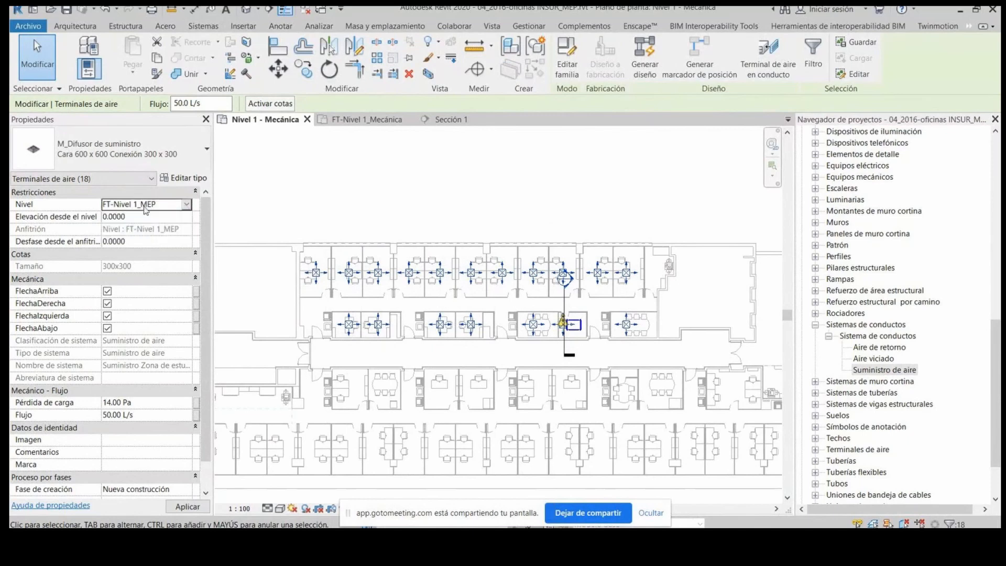
Step: Check the diffusers' height against the fan coil in Sección 1 and return to the Nivel 1 - Mecánica plan
scroll(545, 324, "up", 2)
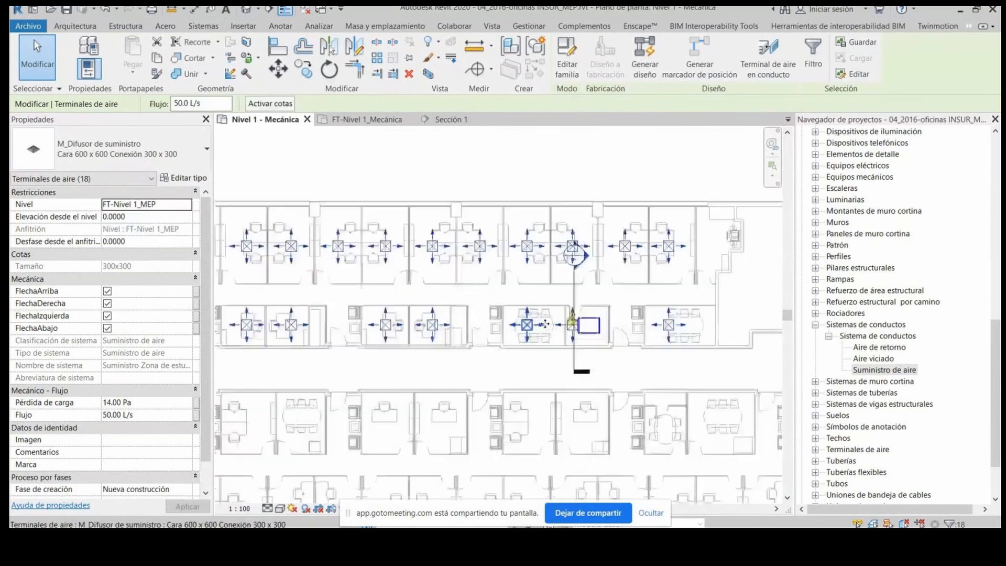
scroll(619, 315, "down", 1)
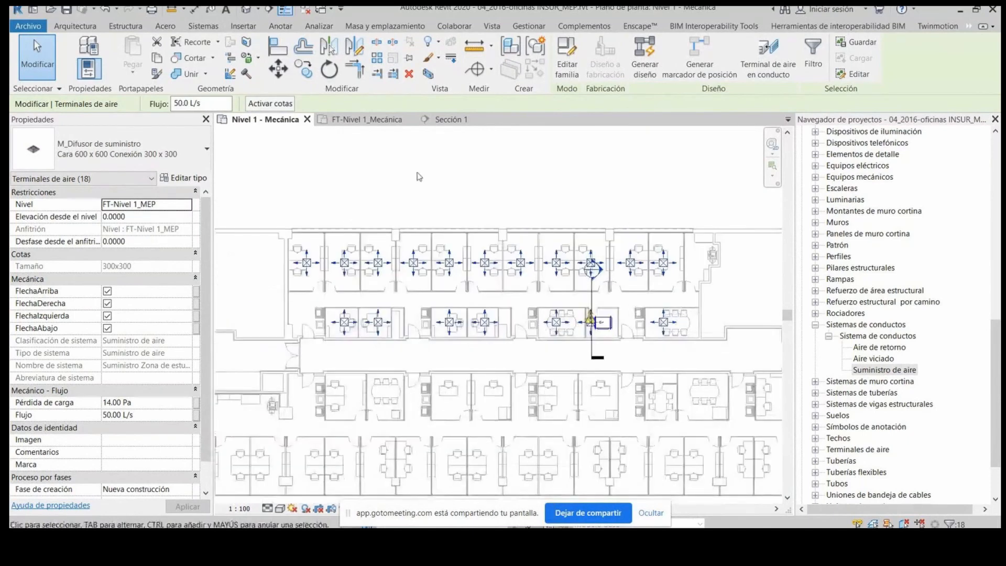
left_click(451, 119)
scroll(501, 277, "up", 2)
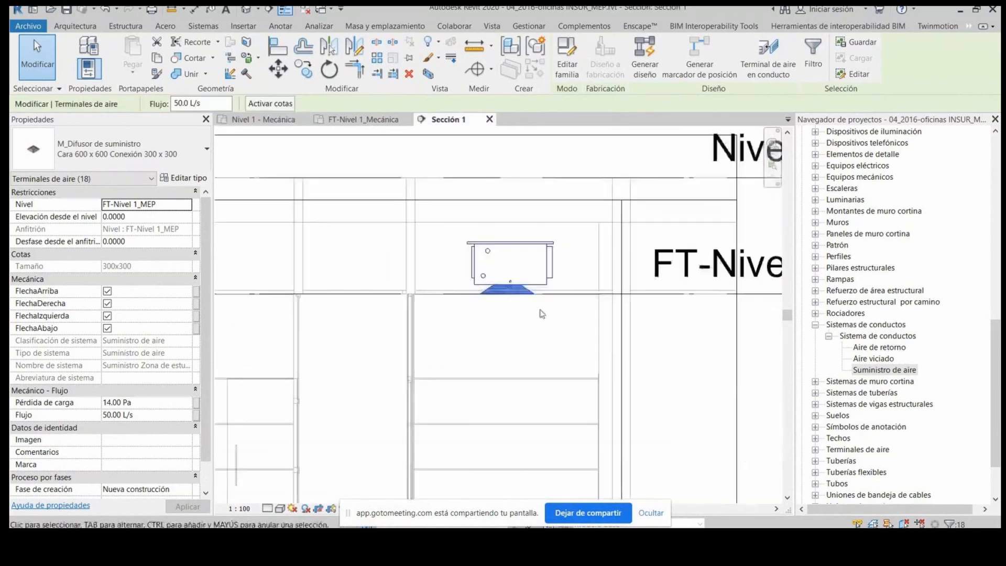
left_click(283, 119)
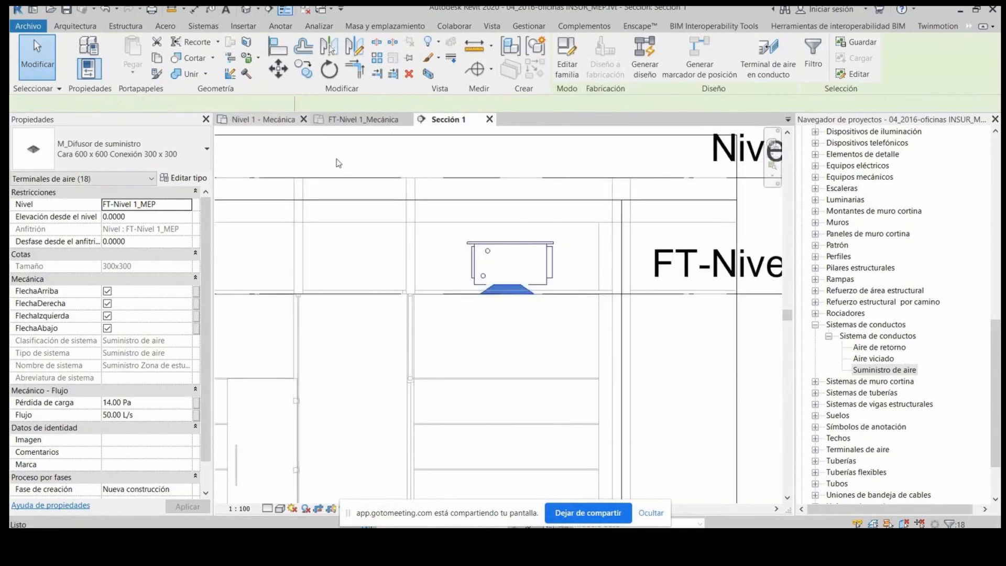
Step: Delete the supply diffuser that sits beside the fan coil in the INST room
scroll(588, 321, "up", 3)
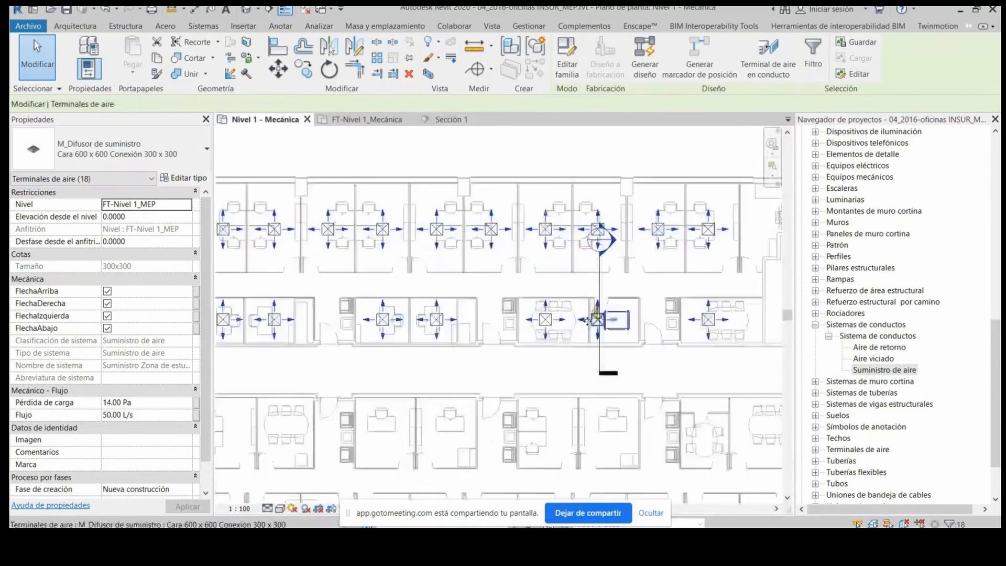
scroll(588, 321, "up", 3)
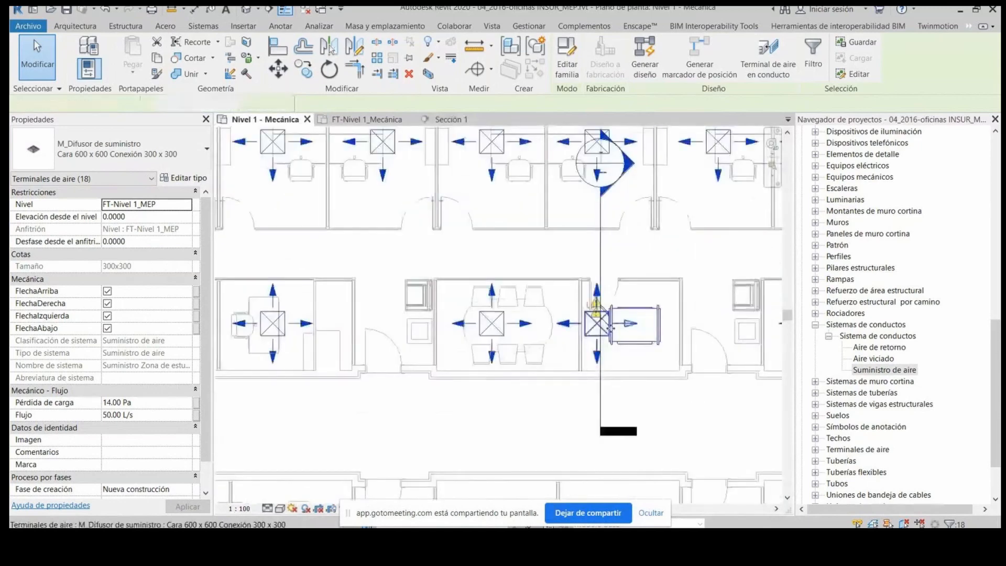
left_click(612, 331)
key("Delete")
scroll(615, 333, "down", 5)
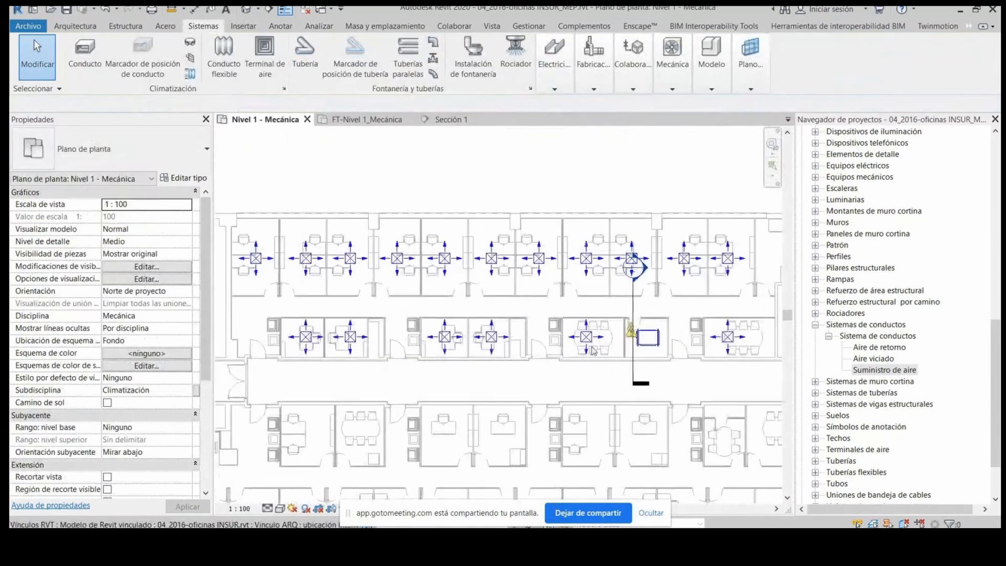
Step: Set the elevation from level of the fan coil in the INST room to 0.4
left_click(648, 337)
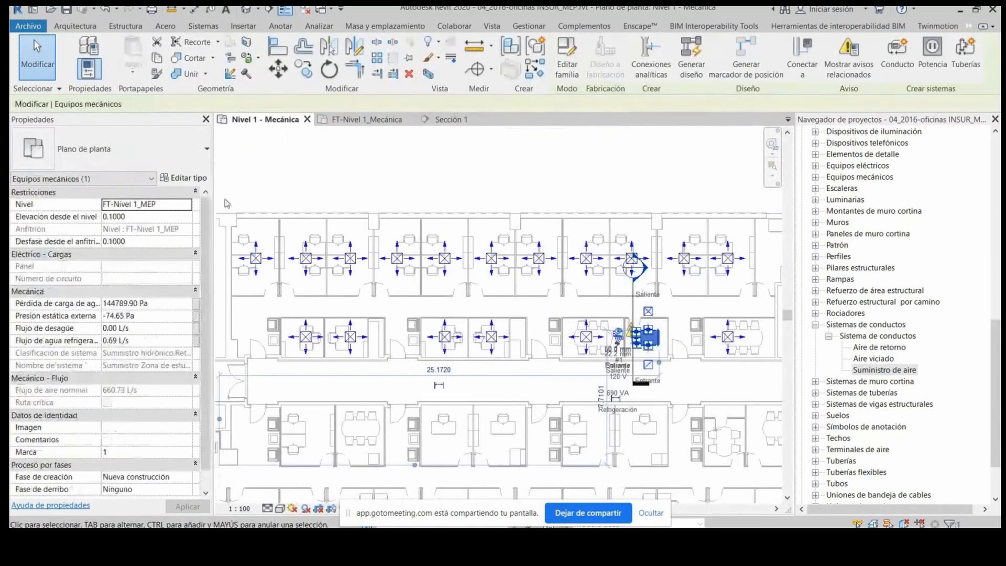
left_click(135, 218)
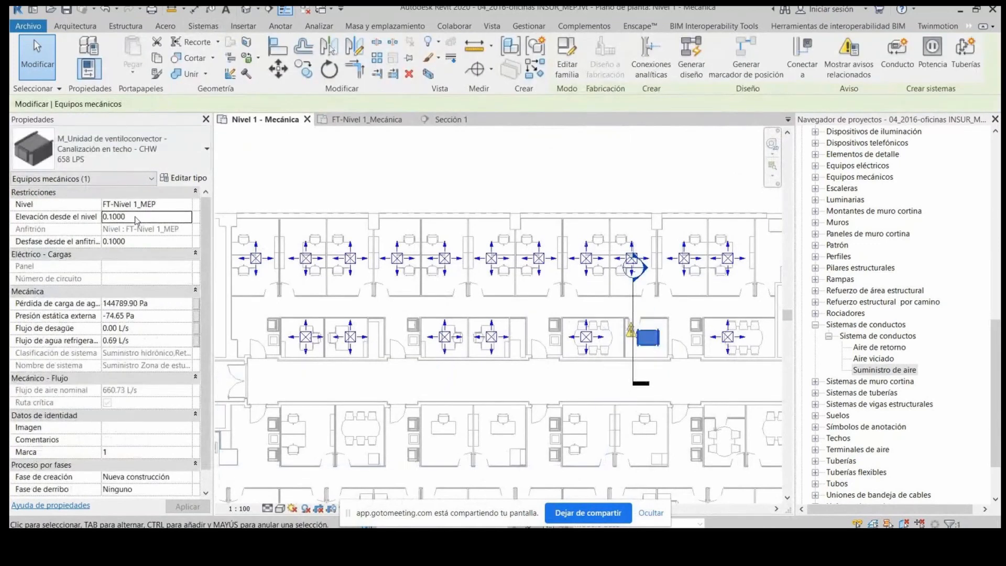
double_click(136, 218)
type("0.4")
key("Return")
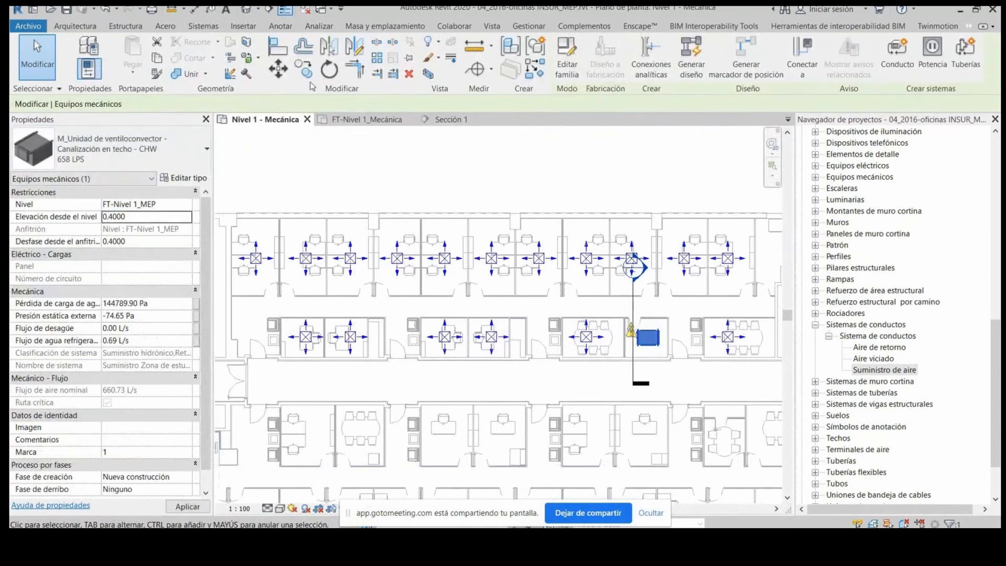
Step: Check the fan coil in Sección 1, set its elevation from level to 0.3, and return to the Nivel 1 - Mecánica plan
left_click(450, 120)
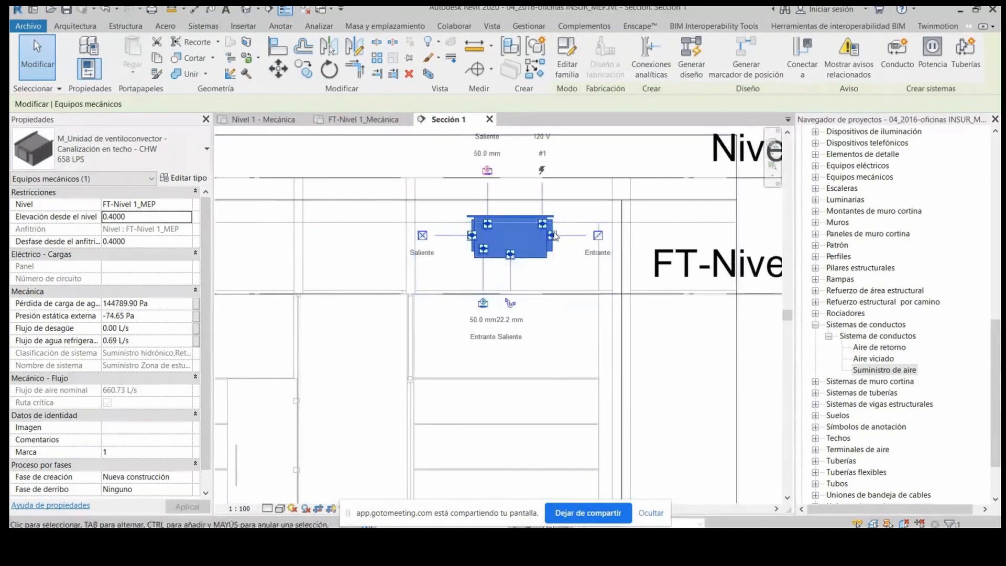
left_click(156, 216)
type("0.3")
key("Return")
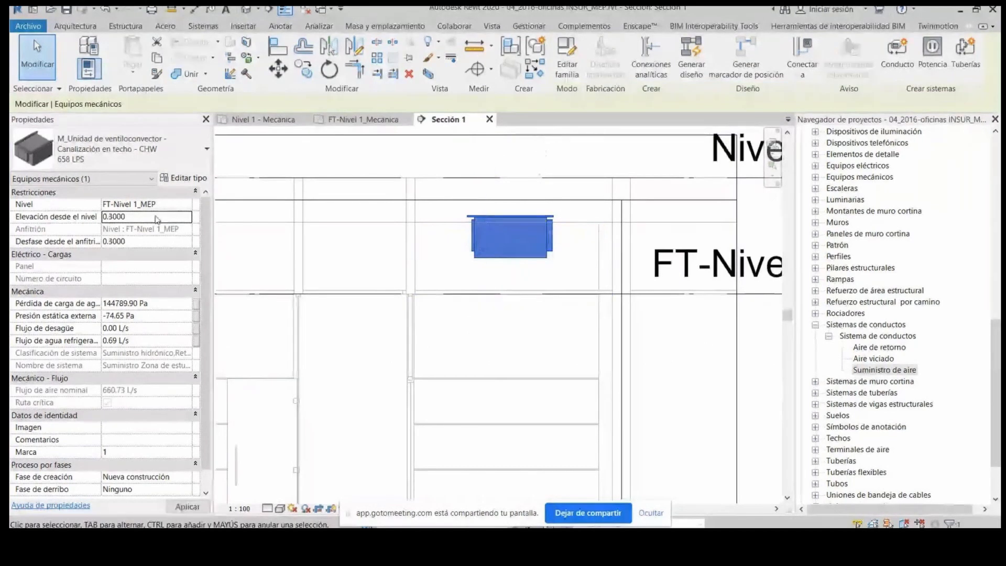
left_click(335, 120)
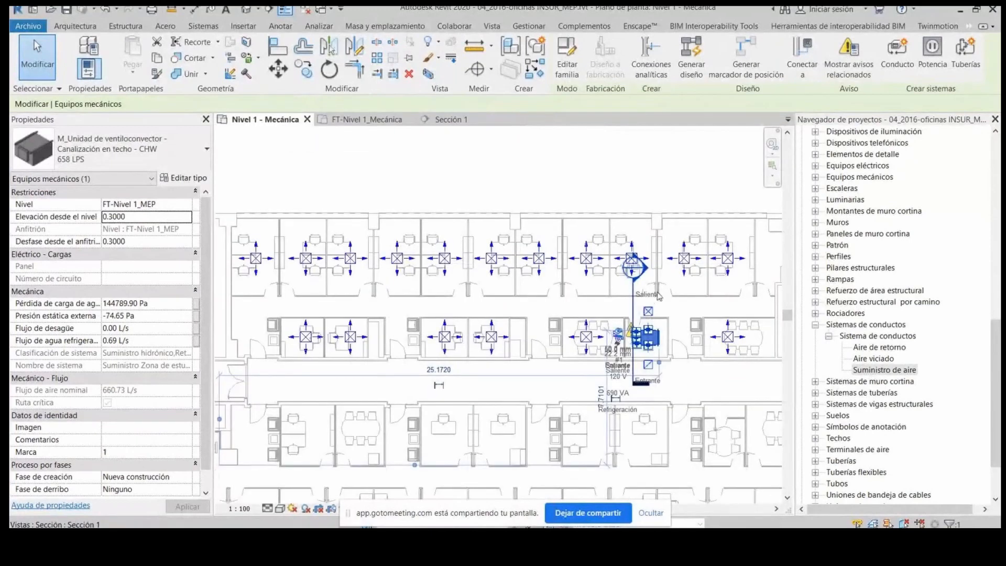
Step: Generate a duct layout for the fan coil's supply air system and review the first Red solution along both office rows
scroll(658, 296, "down", 2)
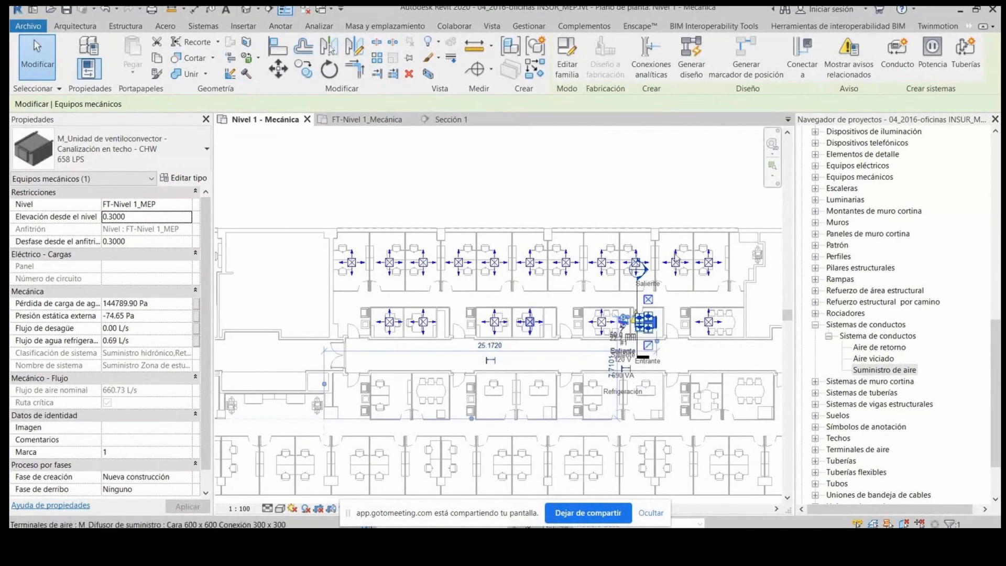
left_click(692, 55)
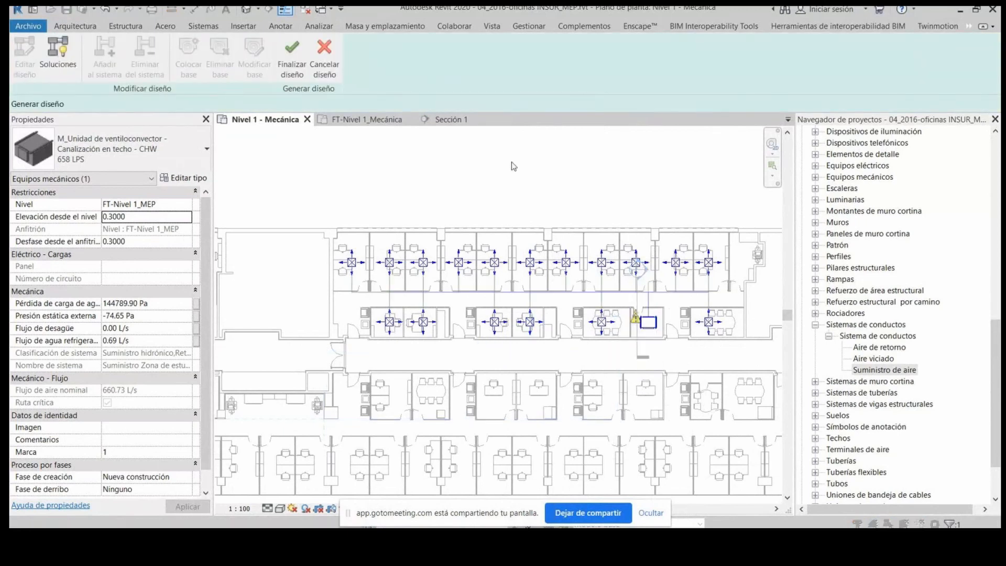
scroll(514, 314, "up", 3)
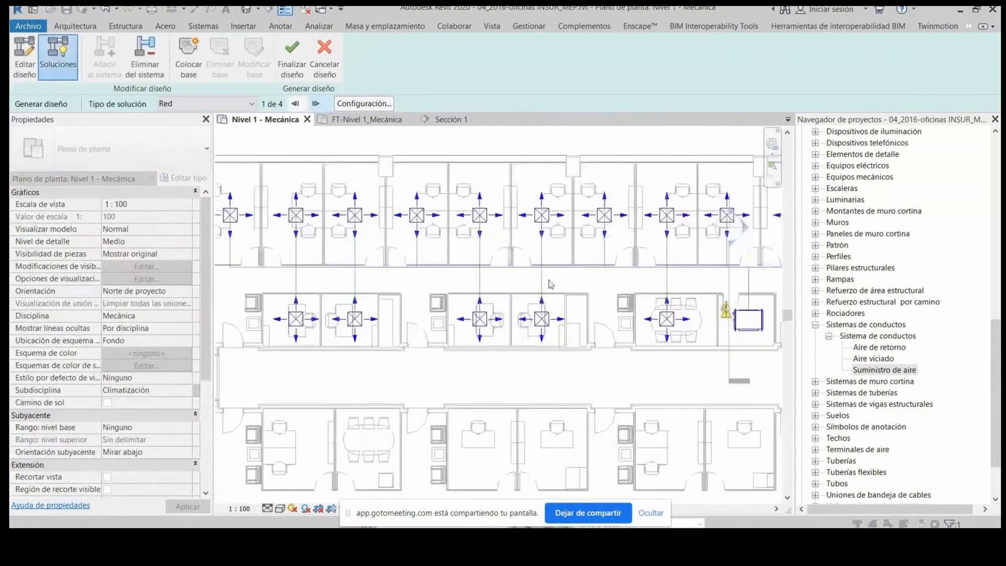
scroll(467, 293, "down", 2)
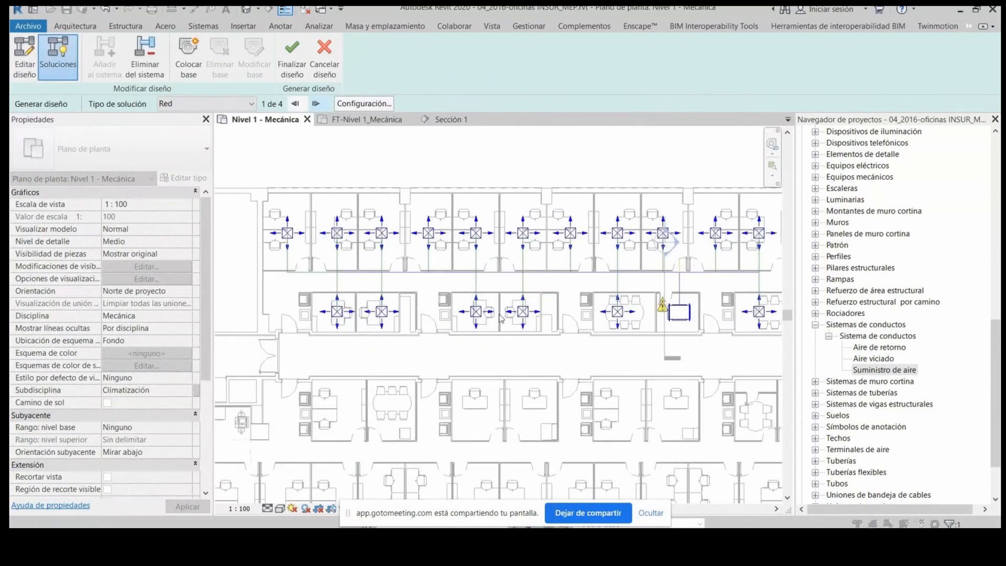
scroll(313, 281, "up", 2)
scroll(315, 281, "up", 1)
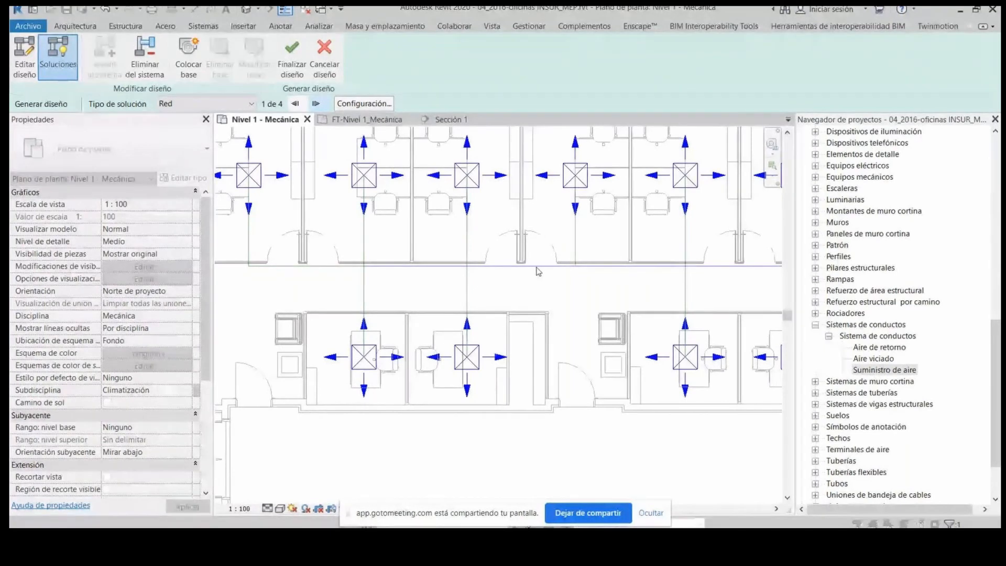
Step: Edit the generated layout, moving the main duct line away from the upper offices' wall into the corridor between the two office rows
left_click(30, 65)
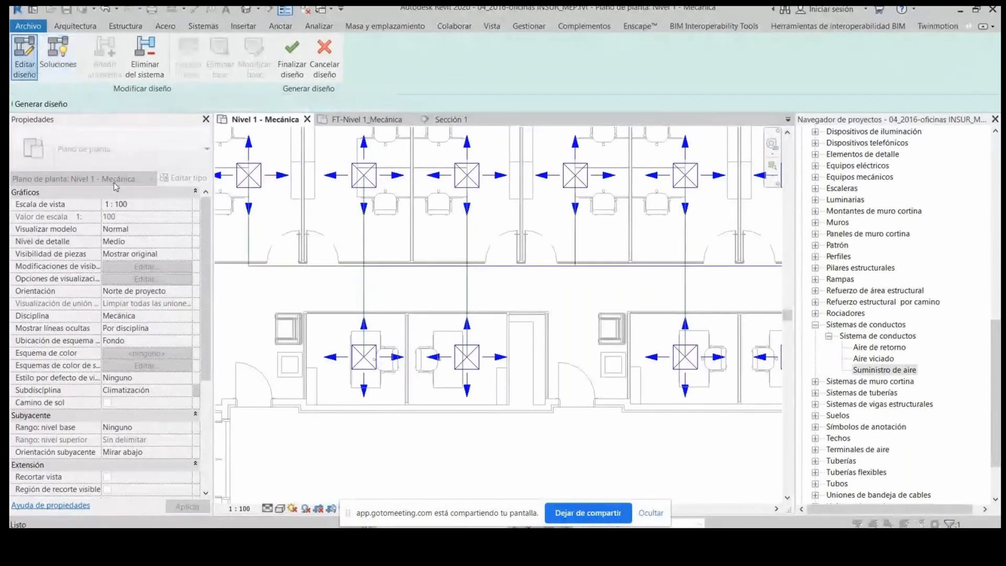
scroll(582, 301, "down", 2)
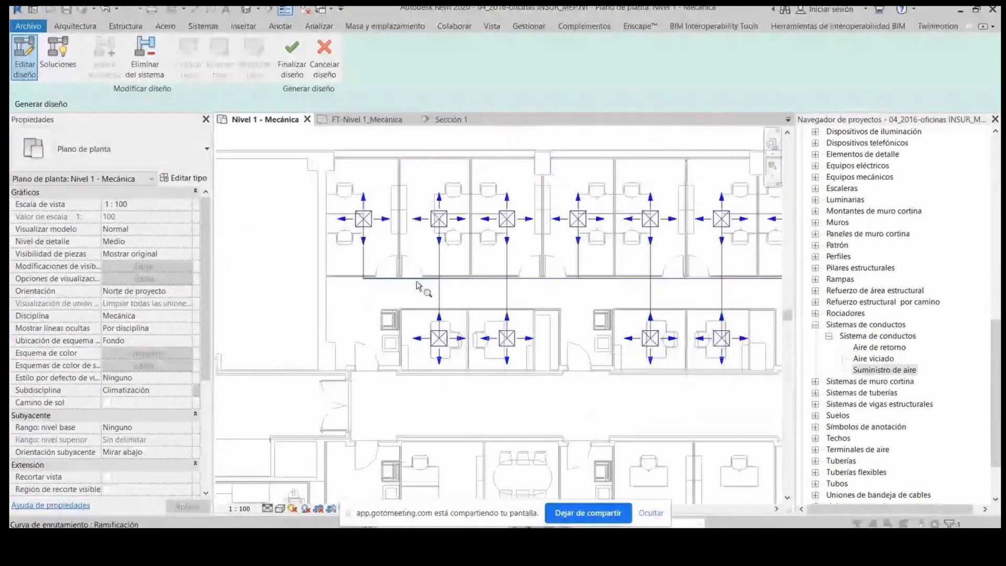
left_click(406, 279)
left_click_drag(401, 279, 401, 290)
left_click(471, 279)
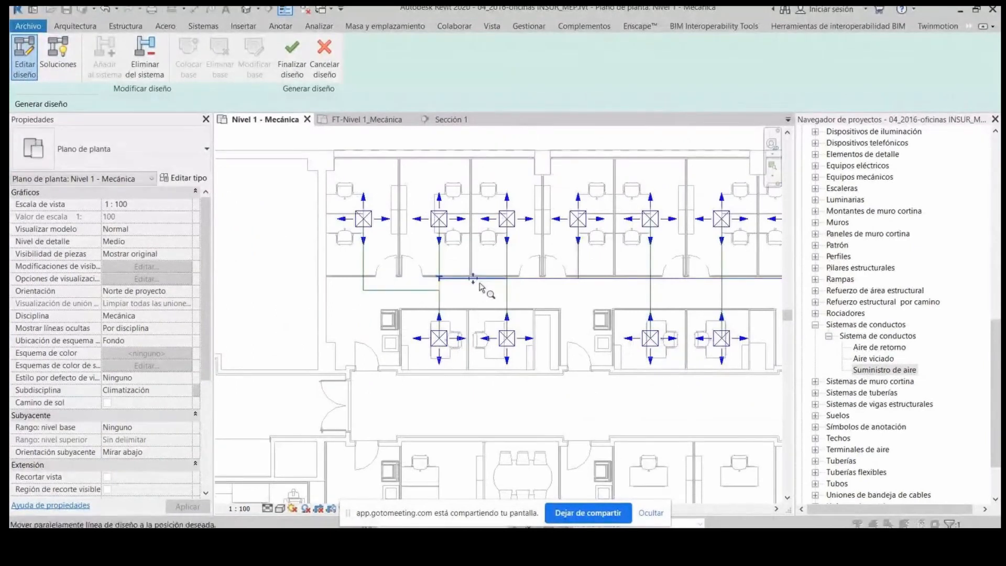
left_click_drag(472, 278, 473, 289)
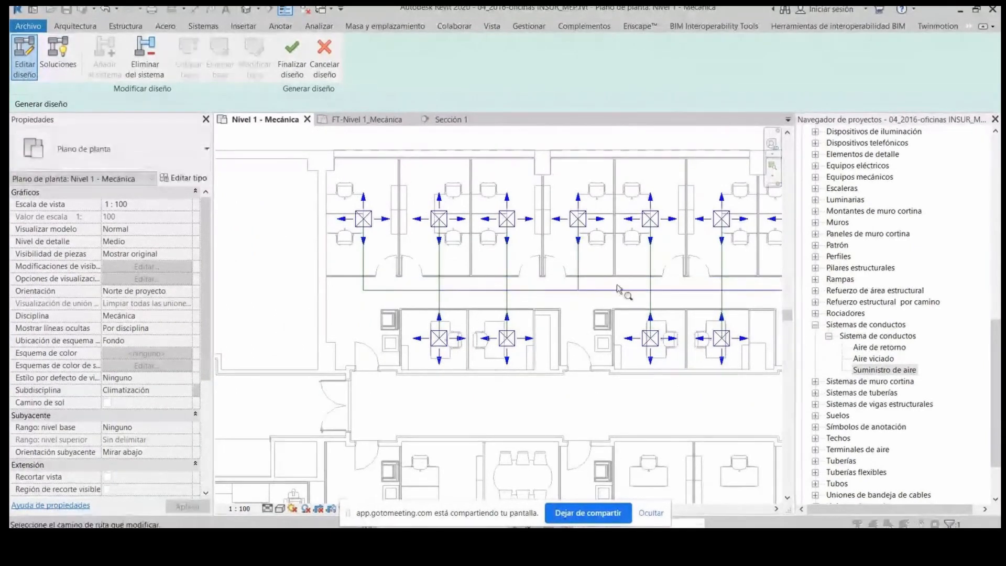
Step: Finish the automatic layout for the supply-air system and inspect the generated ducts along the corridor
scroll(618, 290, "down", 4)
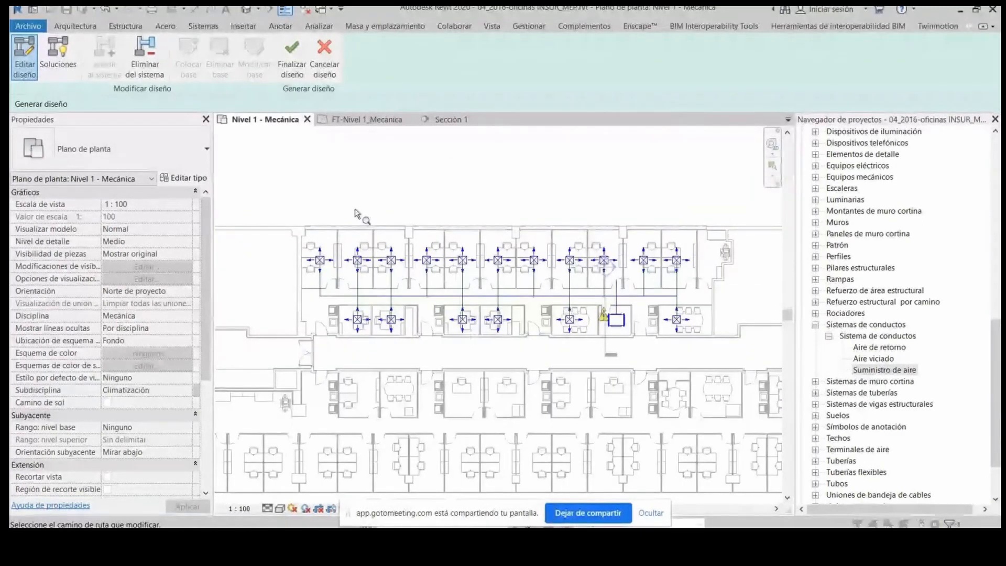
left_click(292, 58)
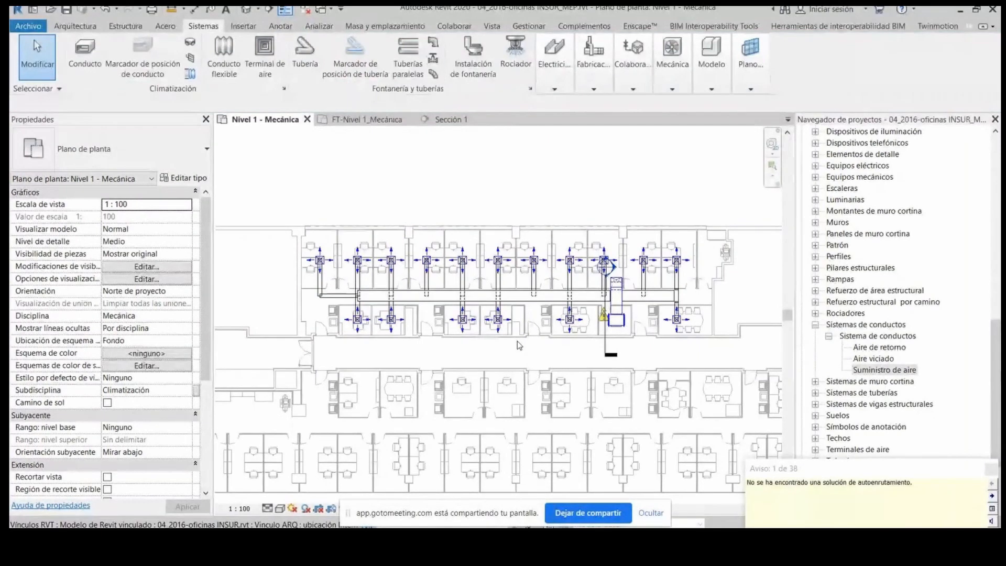
scroll(500, 303, "up", 3)
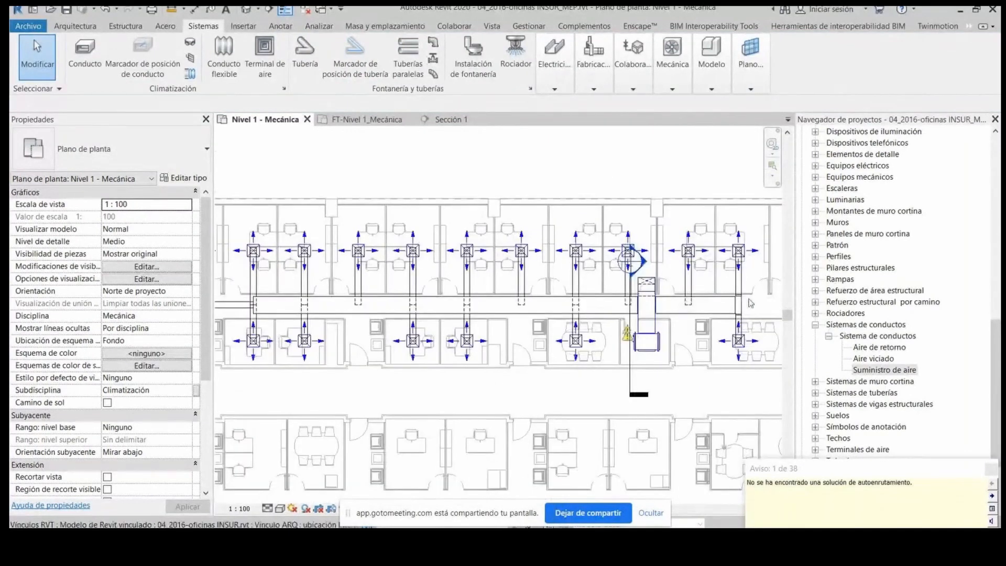
scroll(750, 303, "up", 2)
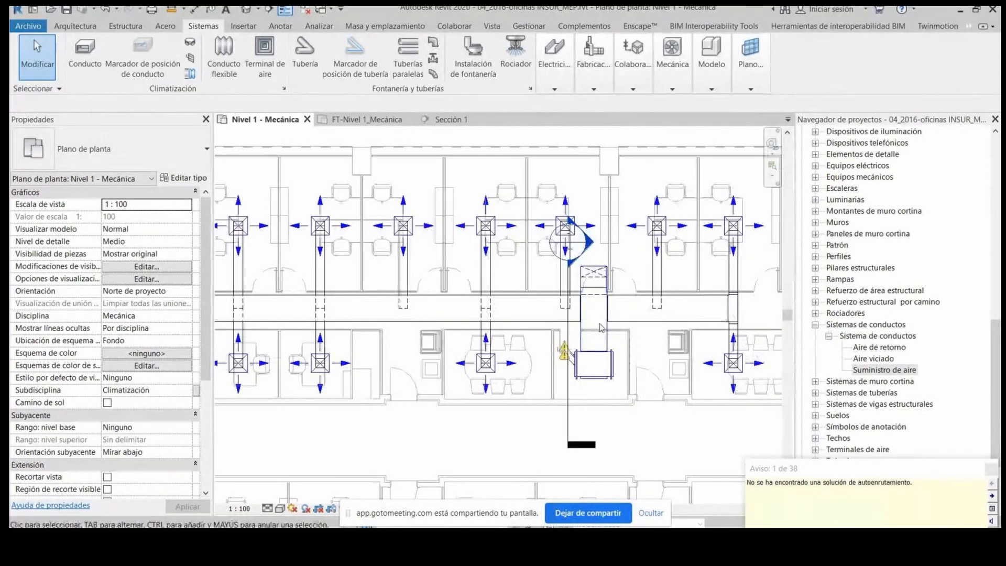
scroll(631, 275, "up", 2)
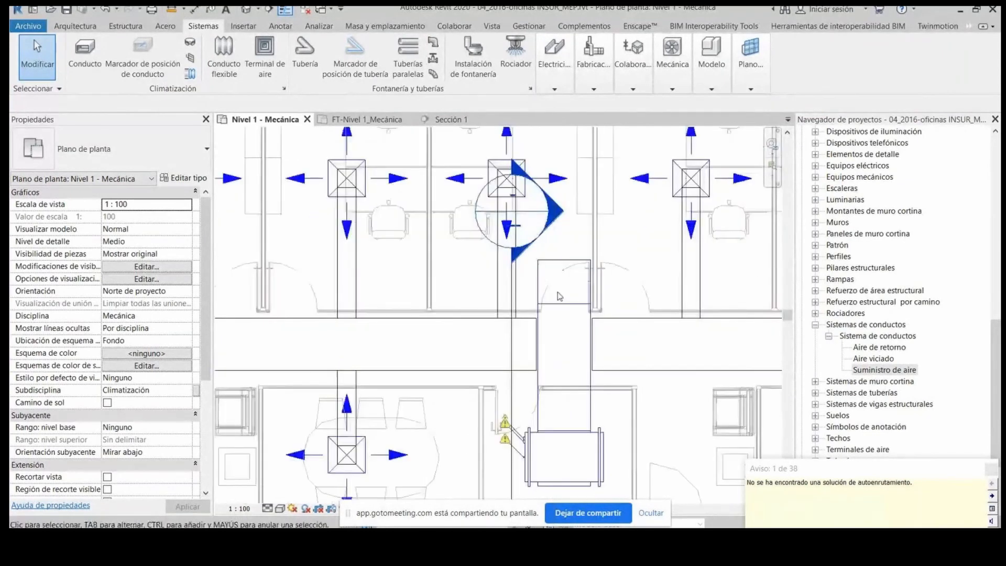
scroll(696, 327, "down", 4)
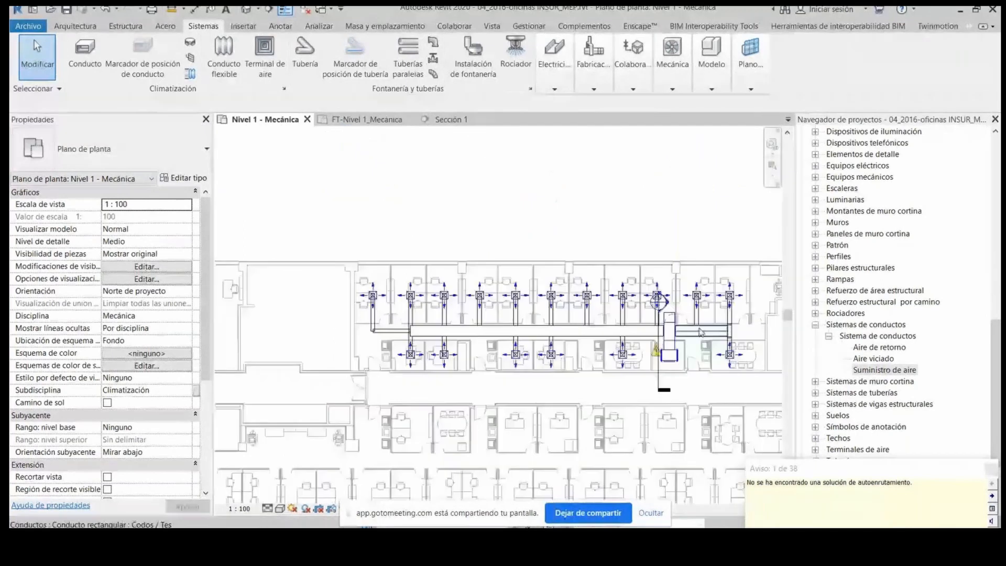
scroll(338, 344, "up", 2)
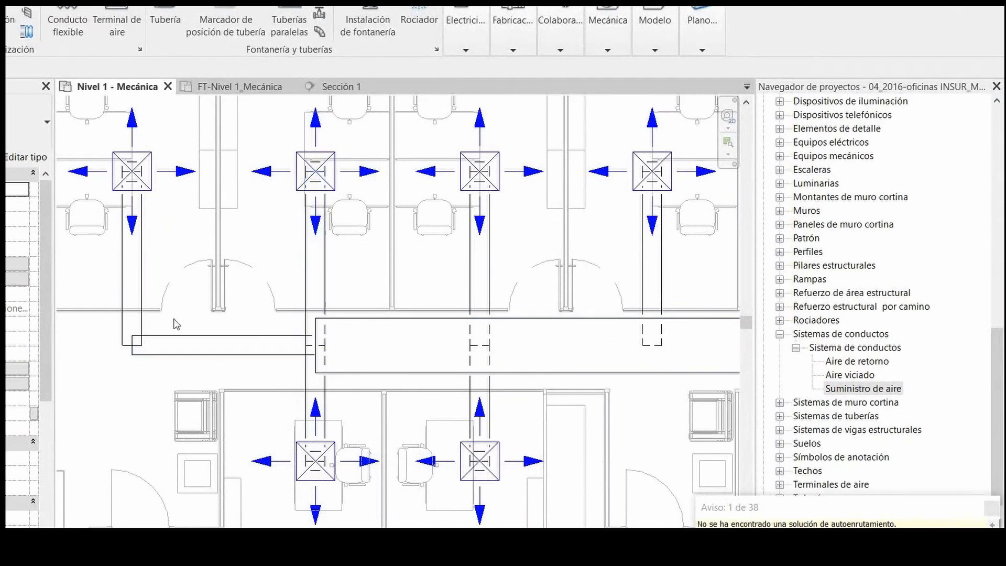
scroll(197, 307, "down", 5)
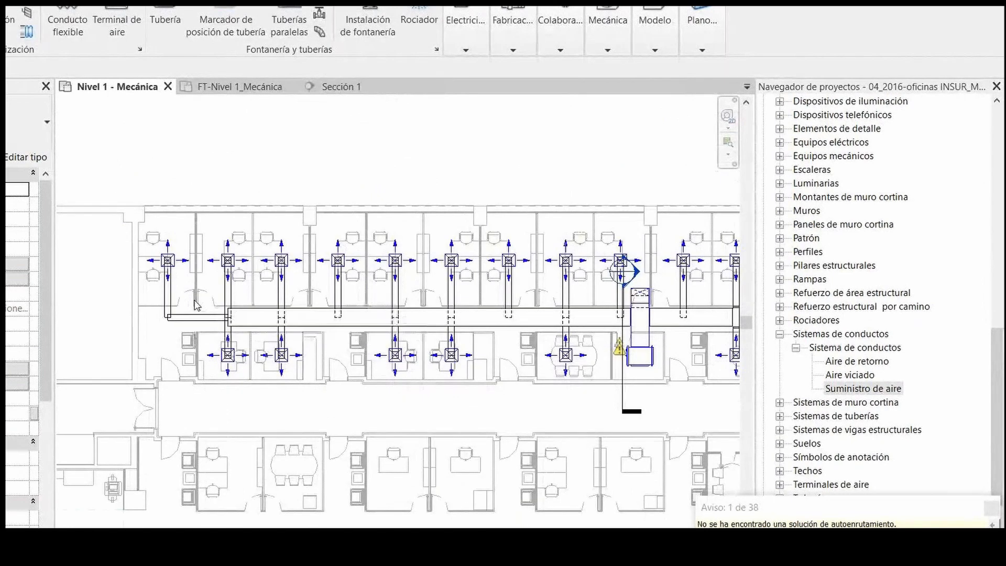
Step: Undo the generated supply-air ducts and leave the layout editor
key("ctrl+z")
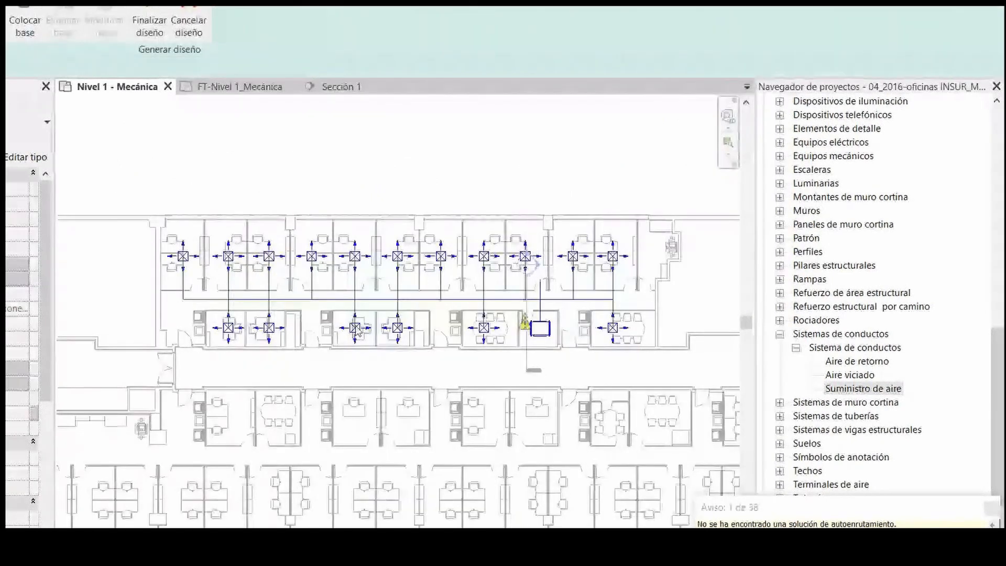
scroll(362, 328, "up", 3)
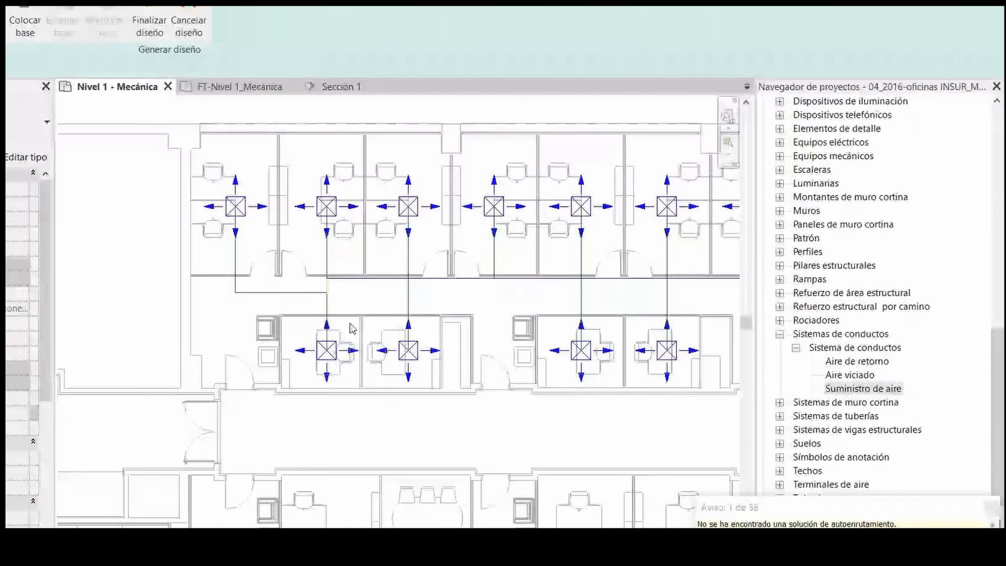
scroll(450, 297, "up", 2)
scroll(449, 297, "down", 5)
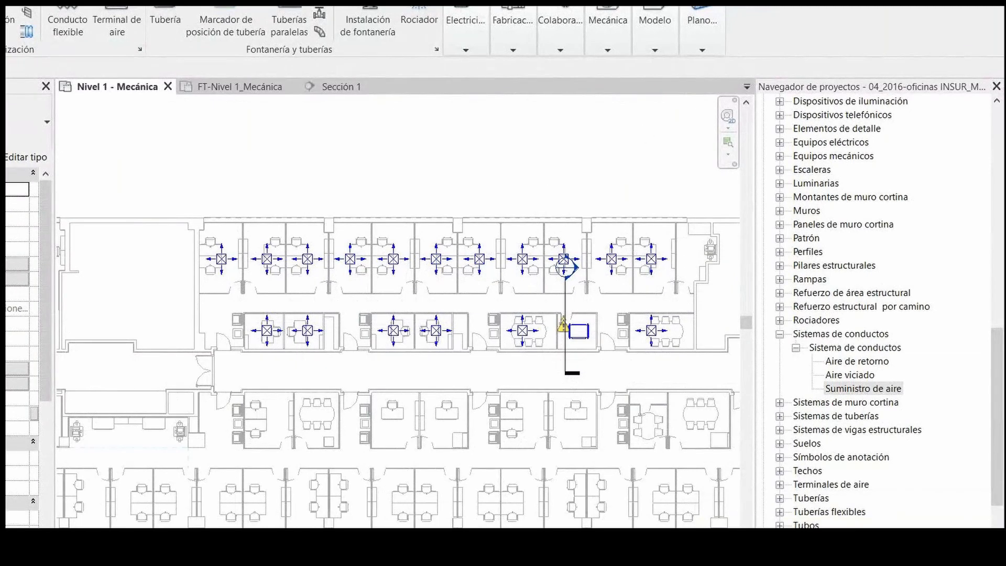
scroll(479, 262, "down", 1)
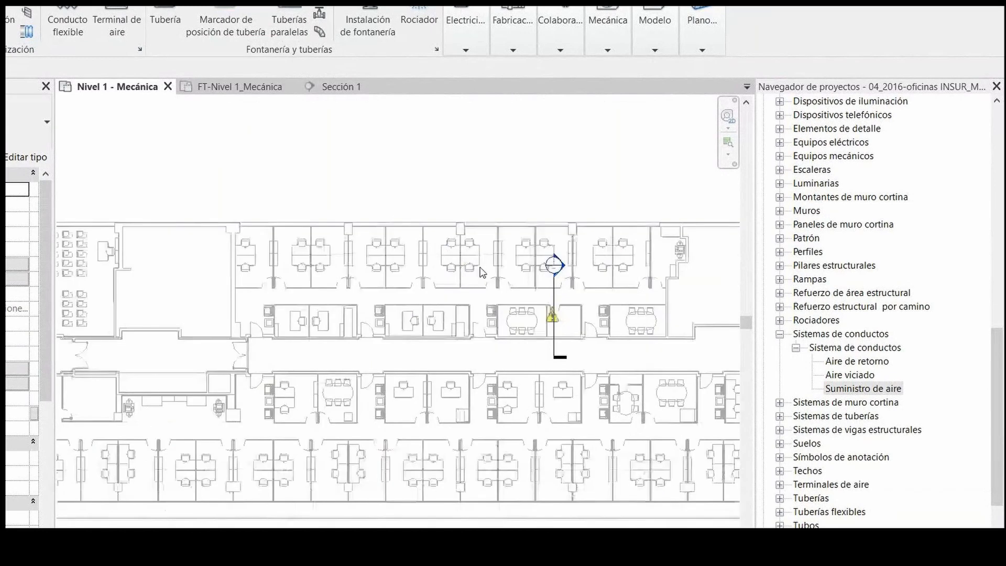
Step: Draw a 500 x 300 duct about 1.3 m long from the air handling unit's outlet facing the upper corridor
scroll(480, 262, "up", 1)
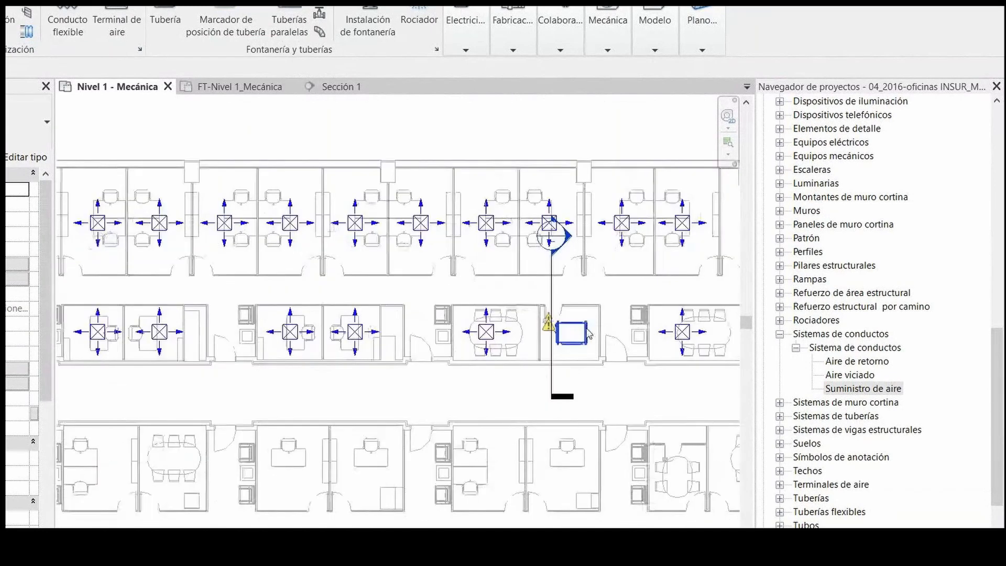
left_click(588, 321)
scroll(588, 314, "up", 4)
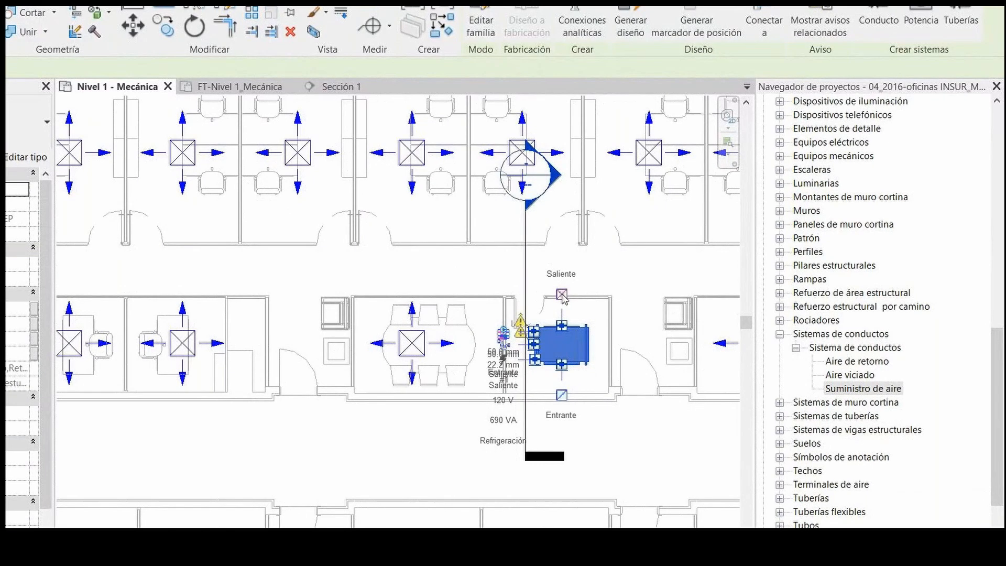
left_click(561, 295)
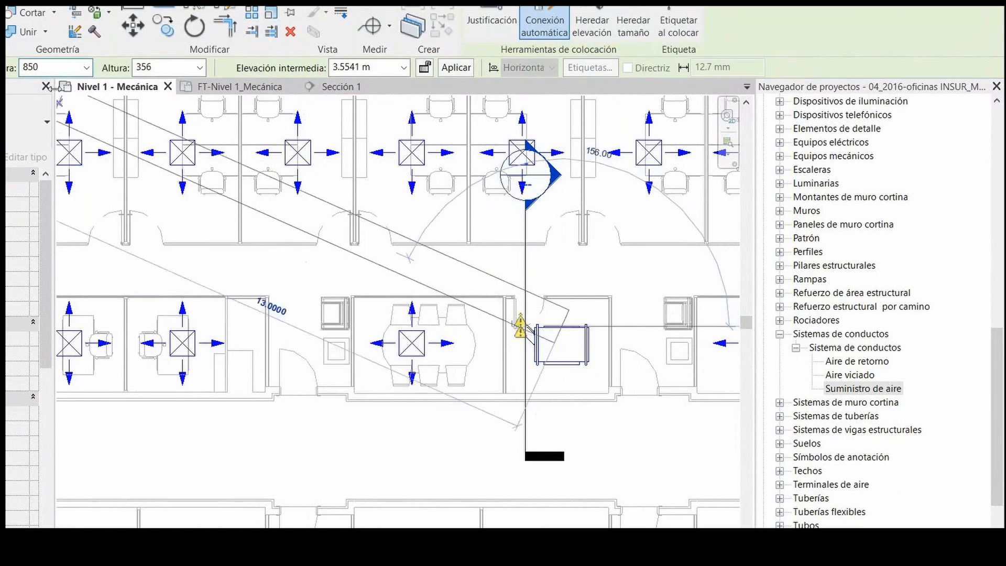
type("500")
key("Tab")
type("300")
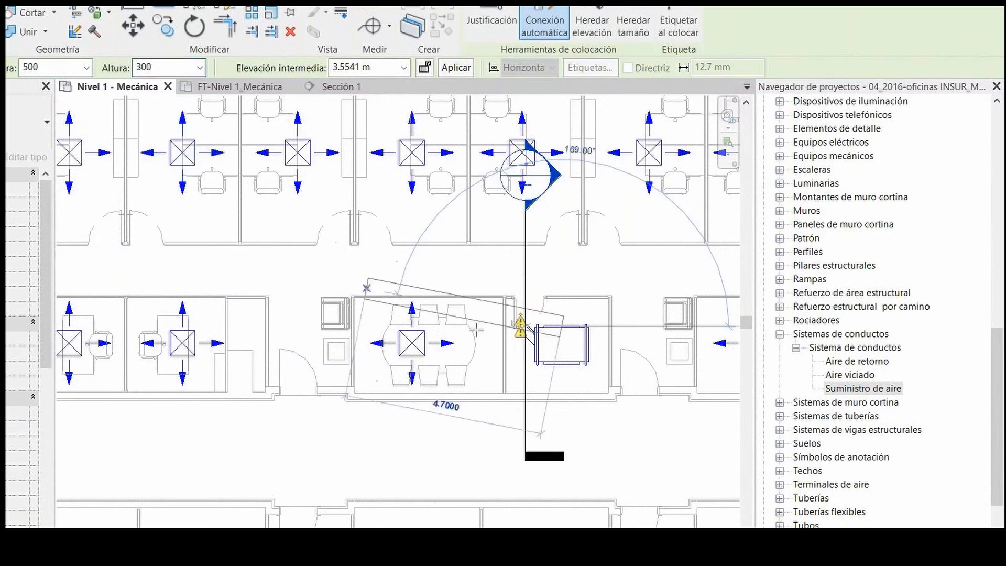
left_click(561, 274)
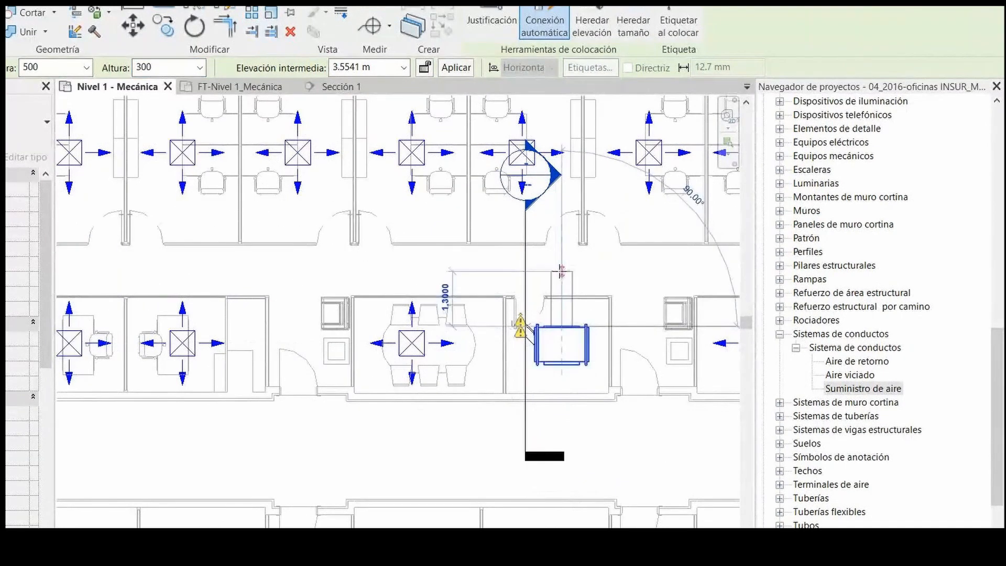
Step: Continue the 500 x 300 duct westward along the corridor for about 22.4 m, ending at the westernmost office's air terminal
scroll(641, 281, "down", 5)
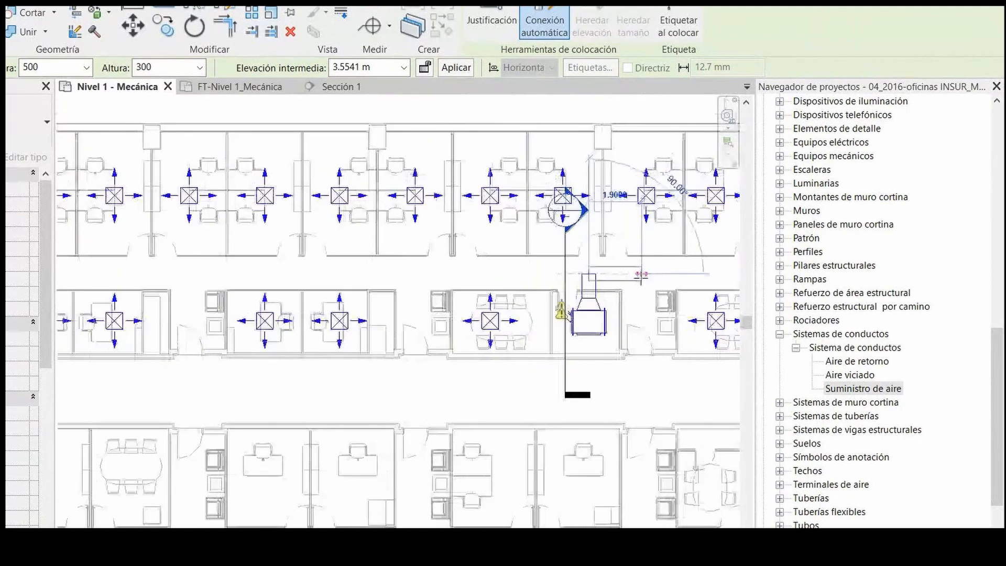
scroll(307, 273, "up", 3)
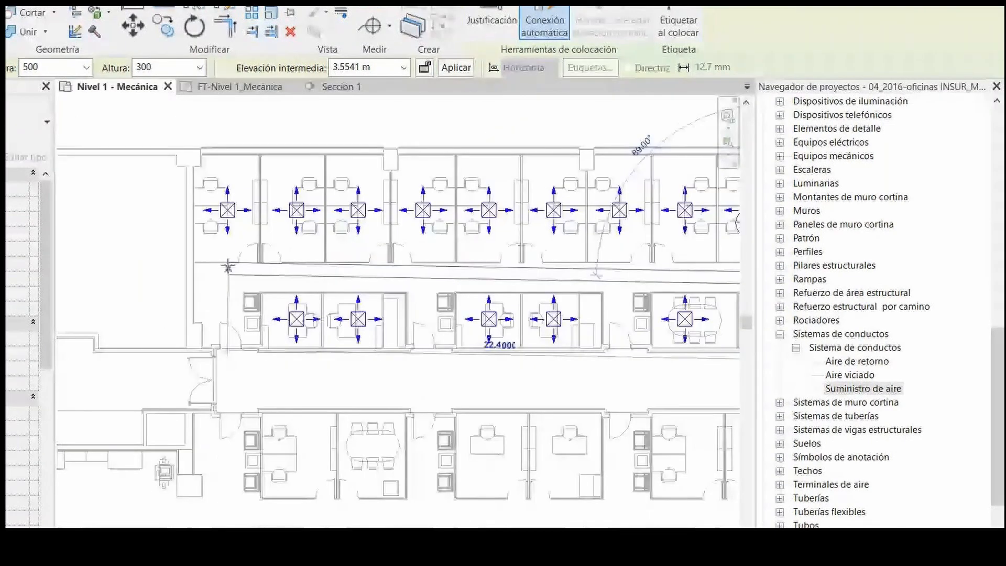
left_click(228, 267)
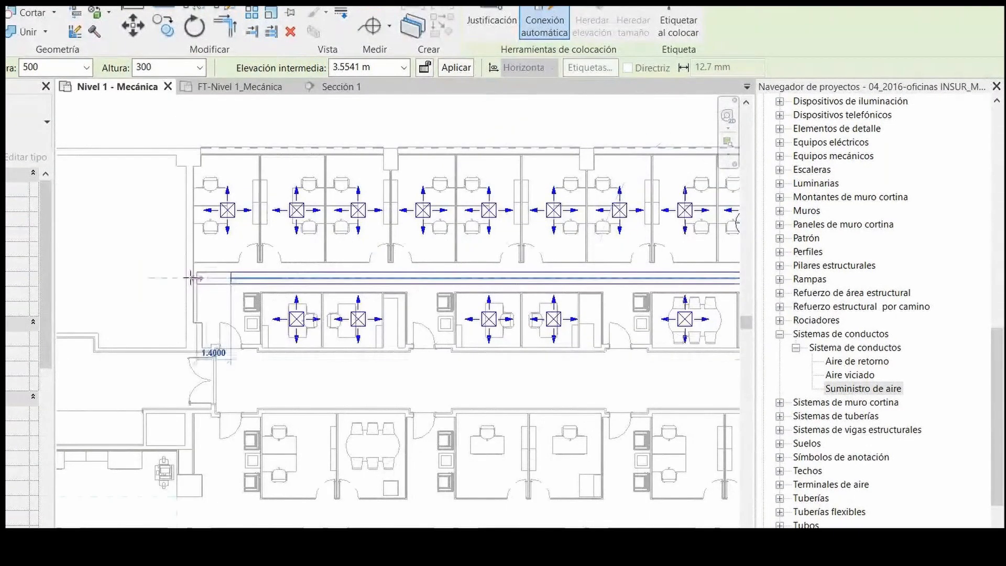
scroll(181, 279, "down", 3)
scroll(476, 278, "up", 4)
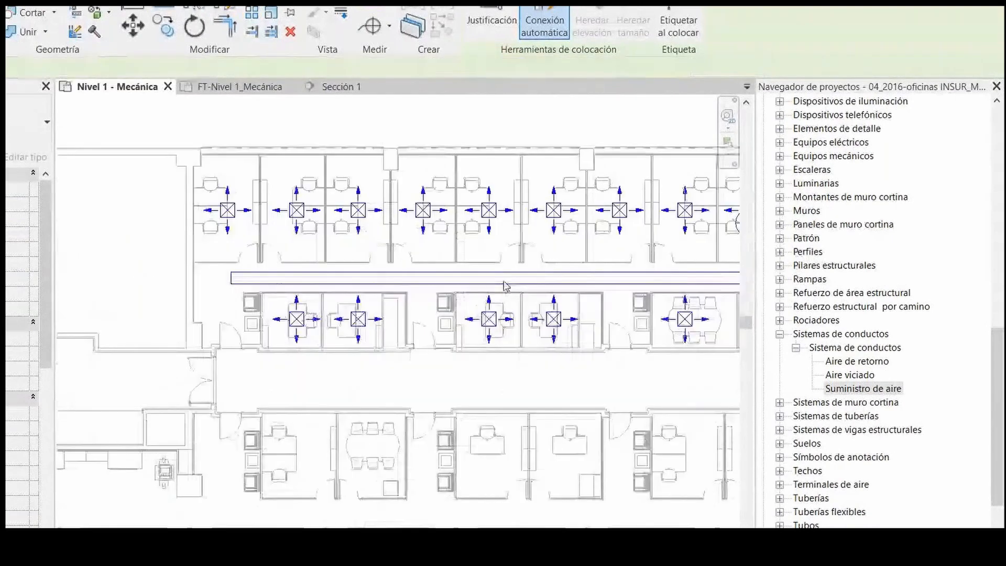
key("Escape")
key("Escape")
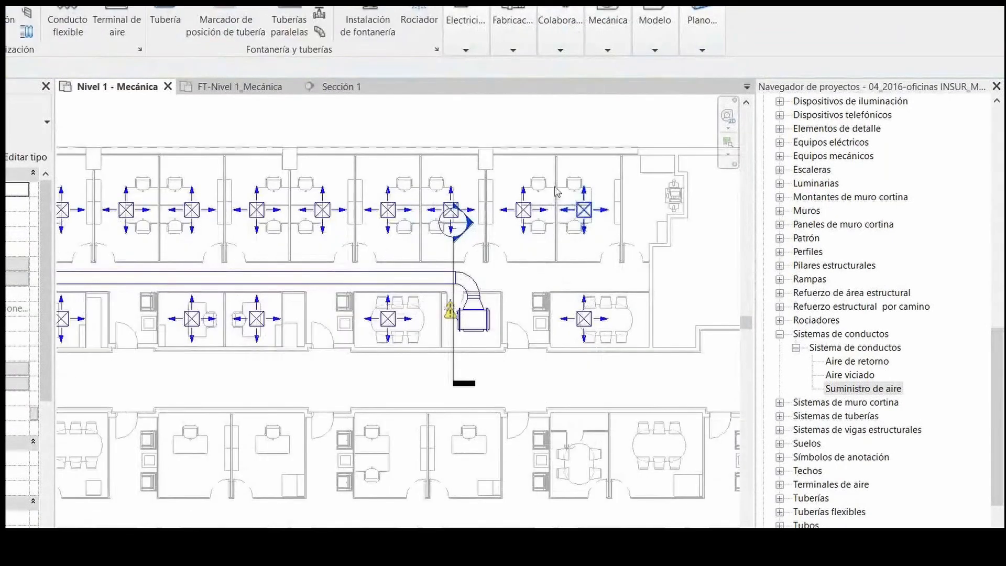
Step: Convert the elbow above the air handling unit into a tee with an open east end
scroll(462, 286, "up", 1)
scroll(466, 288, "up", 2)
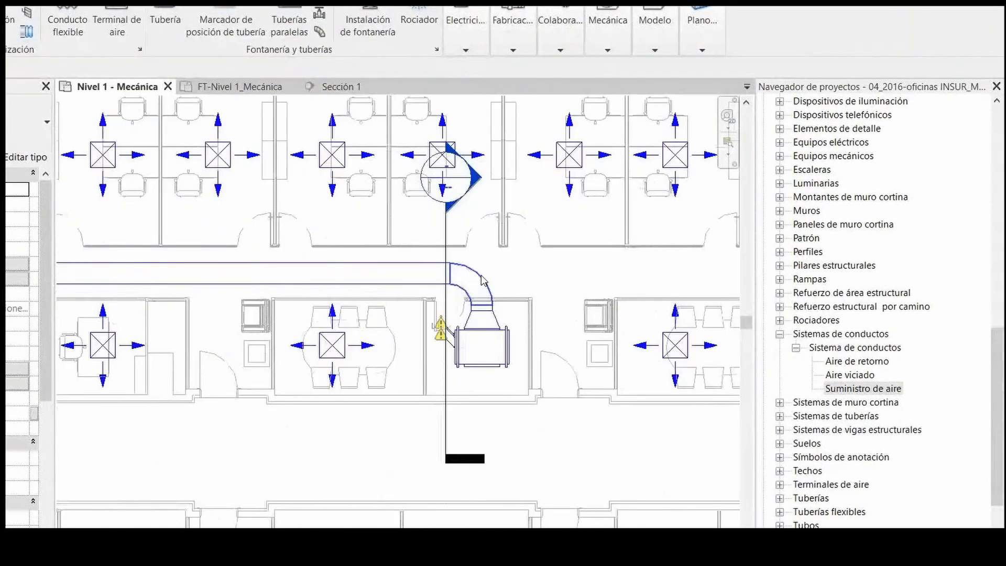
left_click(485, 286)
left_click(506, 274)
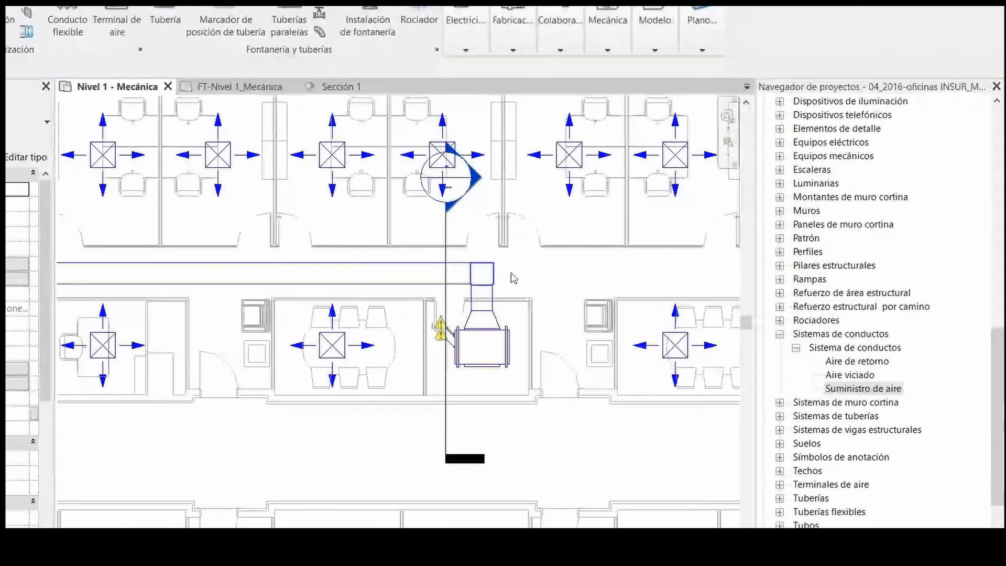
Step: Draw a 500 x 300 duct from the tee's open east end along the corridor to the easternmost air terminals
left_click(502, 281)
right_click(502, 280)
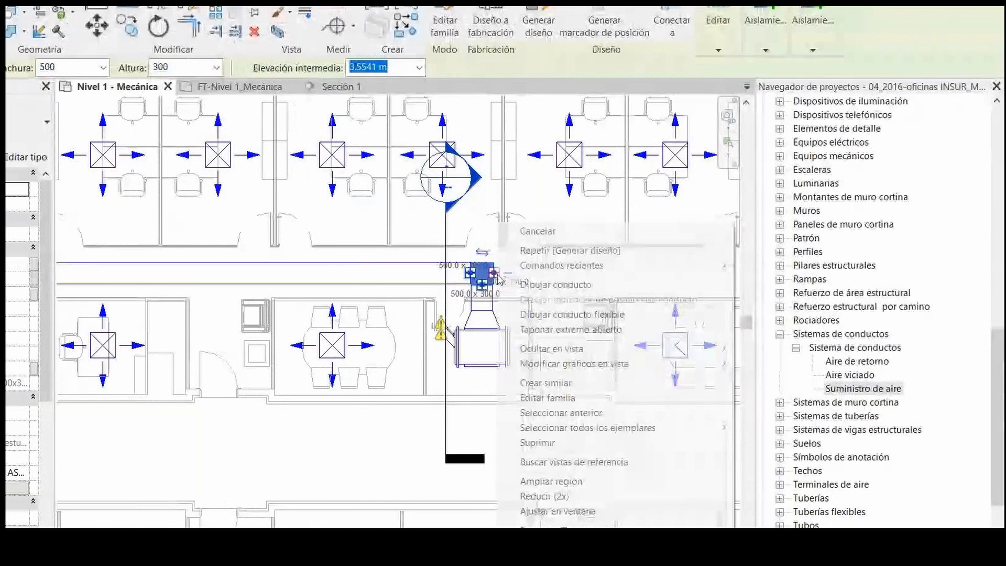
left_click(587, 287)
scroll(383, 293, "down", 3)
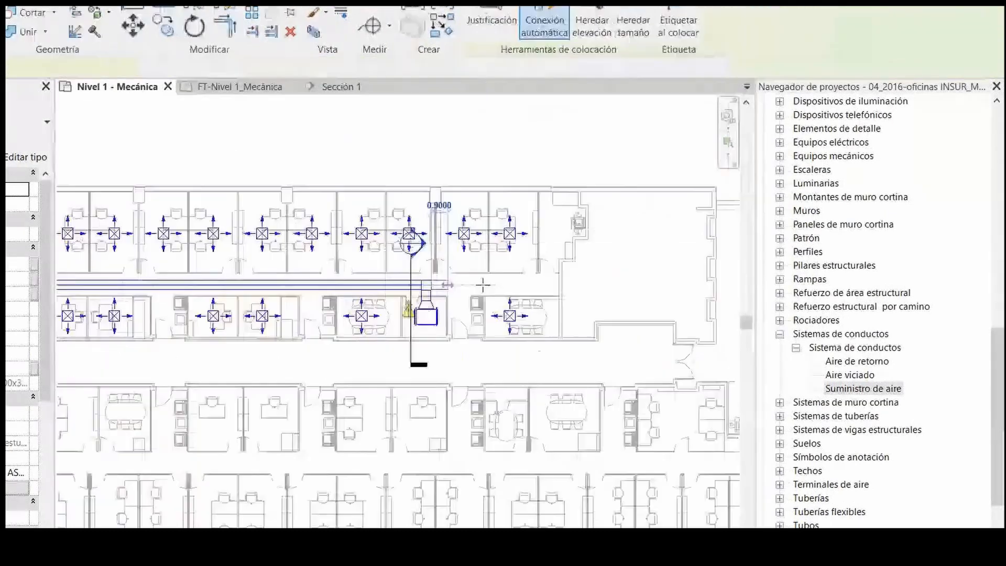
left_click(512, 285)
scroll(519, 292, "up", 2)
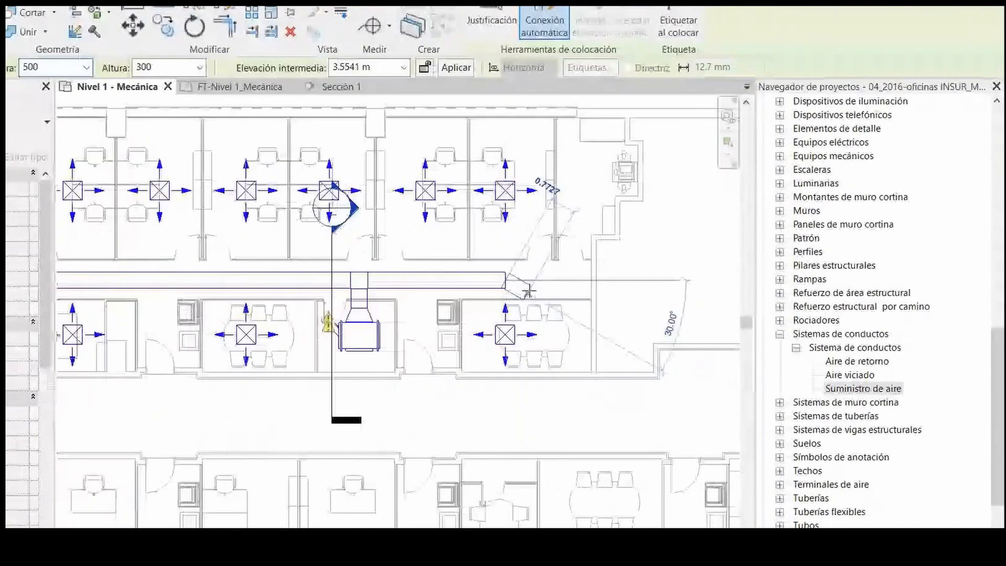
key("Escape")
key("Escape")
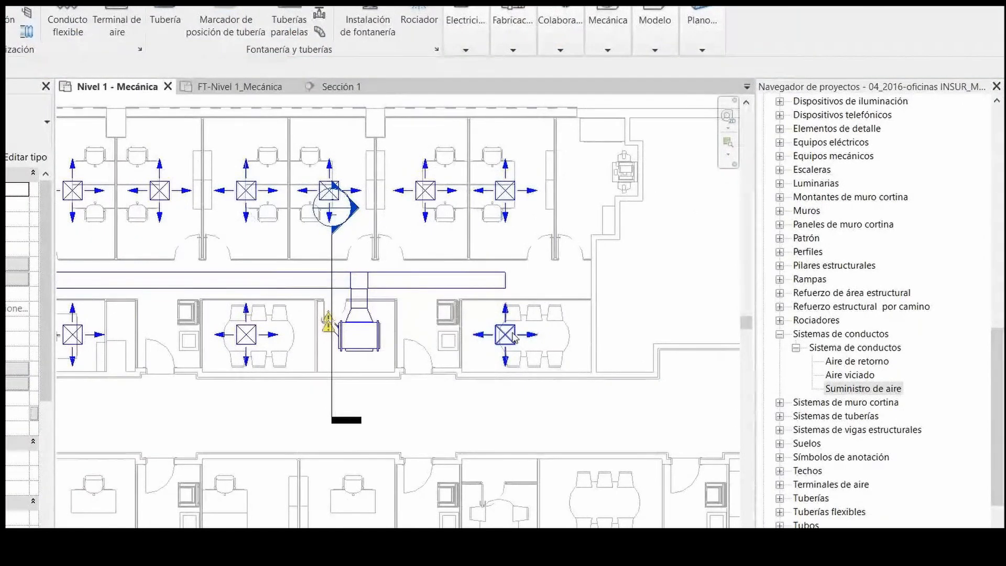
Step: Try to connect the air terminal in the easternmost meeting room to the east end of the corridor duct
left_click(505, 335)
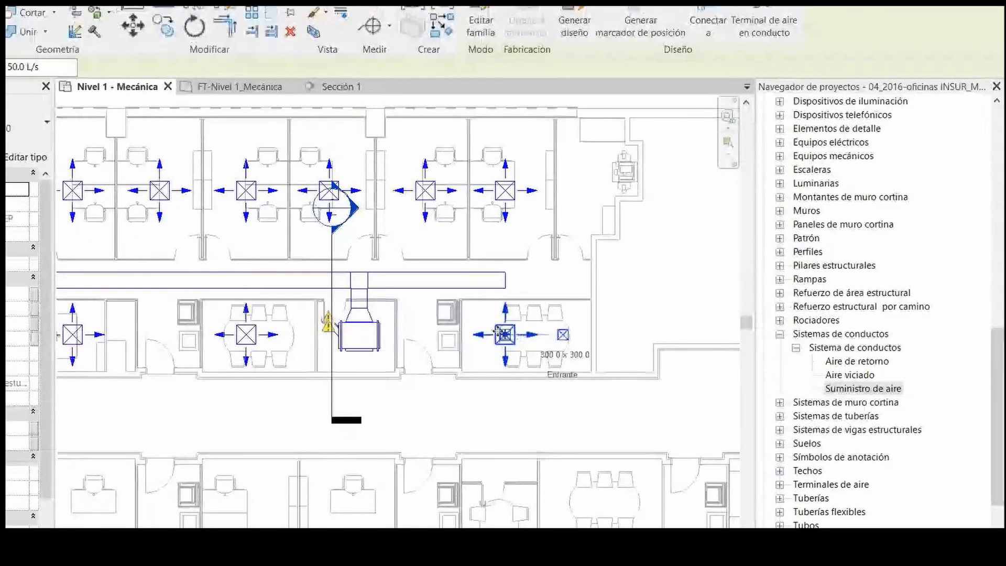
left_click(701, 35)
left_click(505, 278)
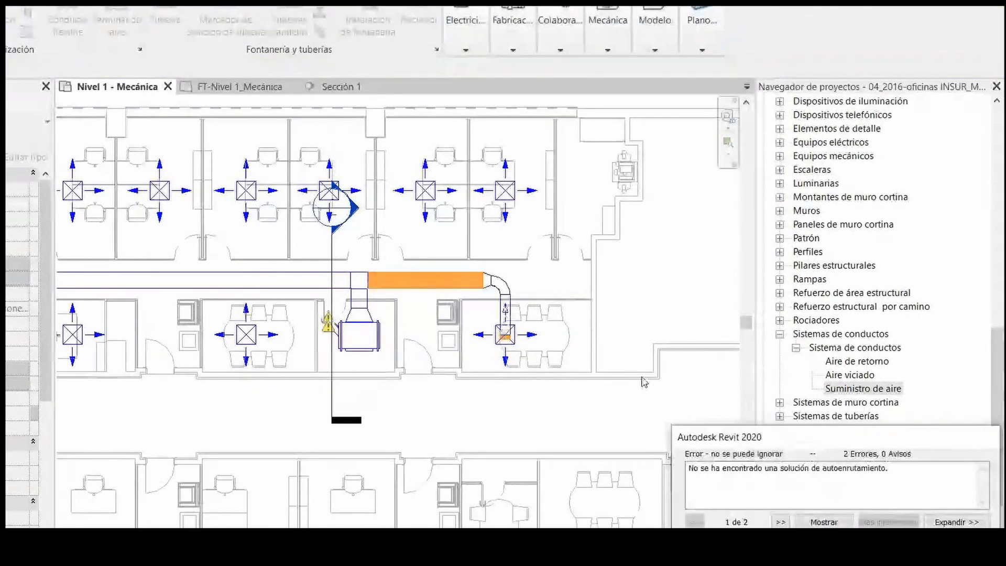
key("Escape")
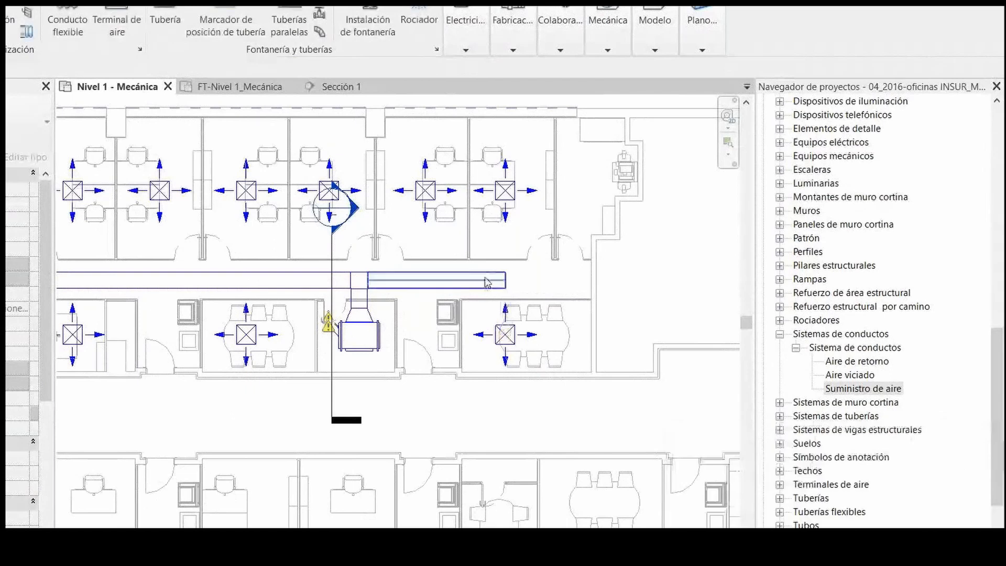
scroll(484, 277, "up", 3)
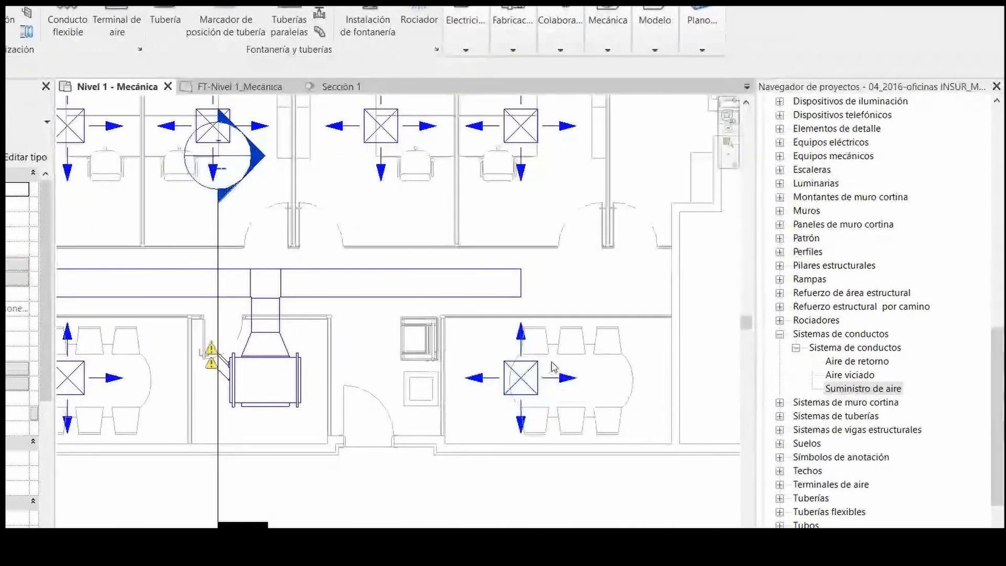
scroll(571, 338, "down", 2)
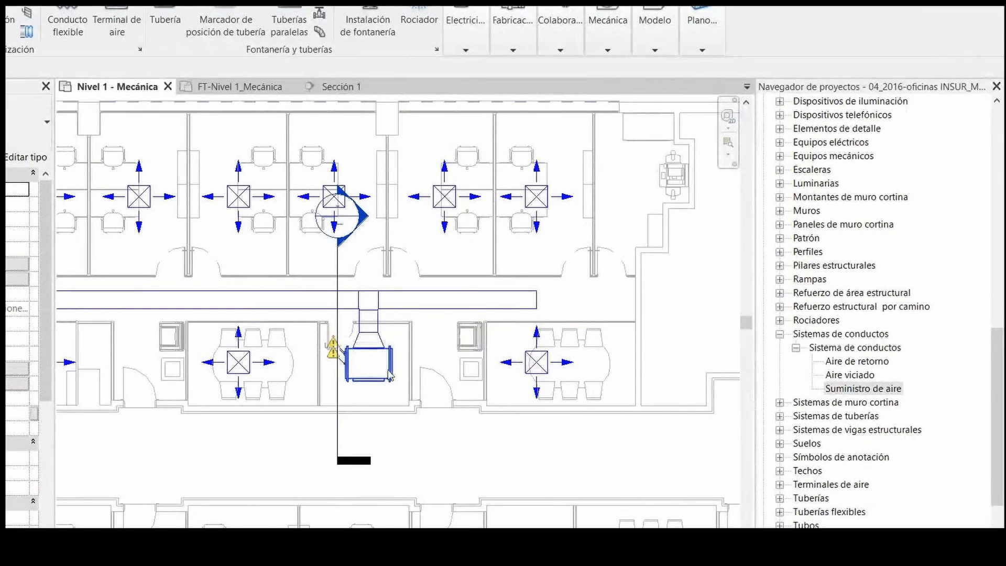
left_click(367, 362)
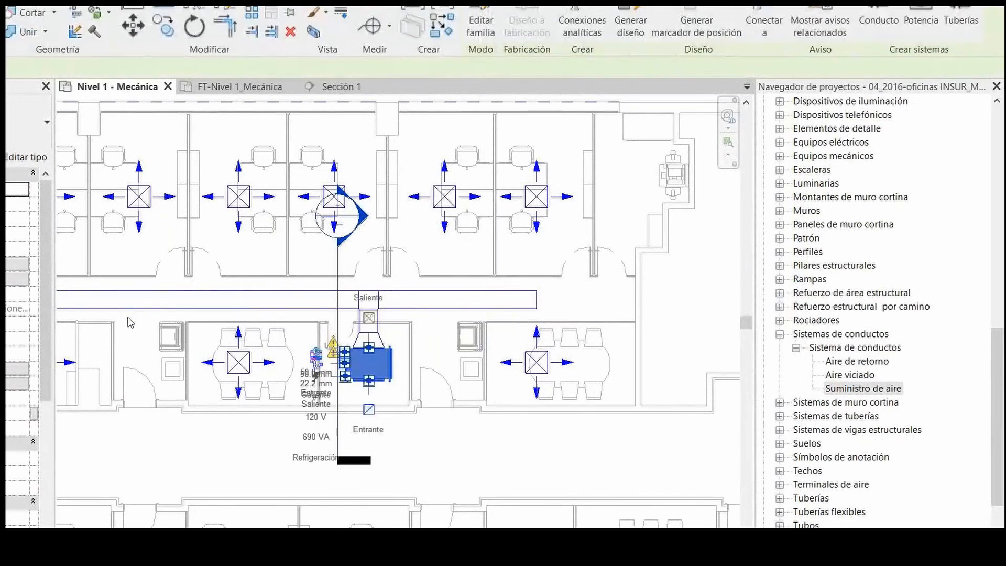
key("Escape")
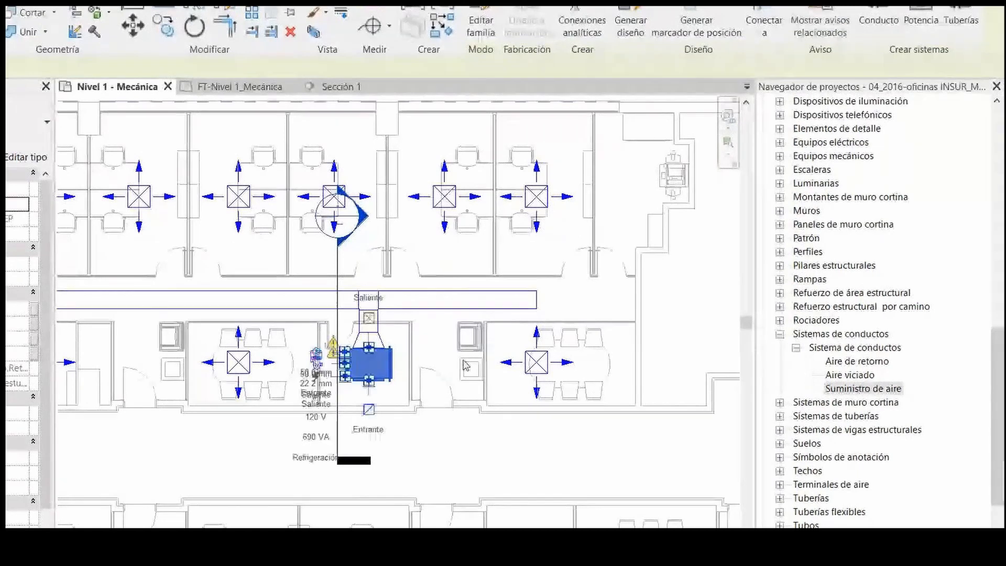
left_click(536, 361)
left_click(570, 29)
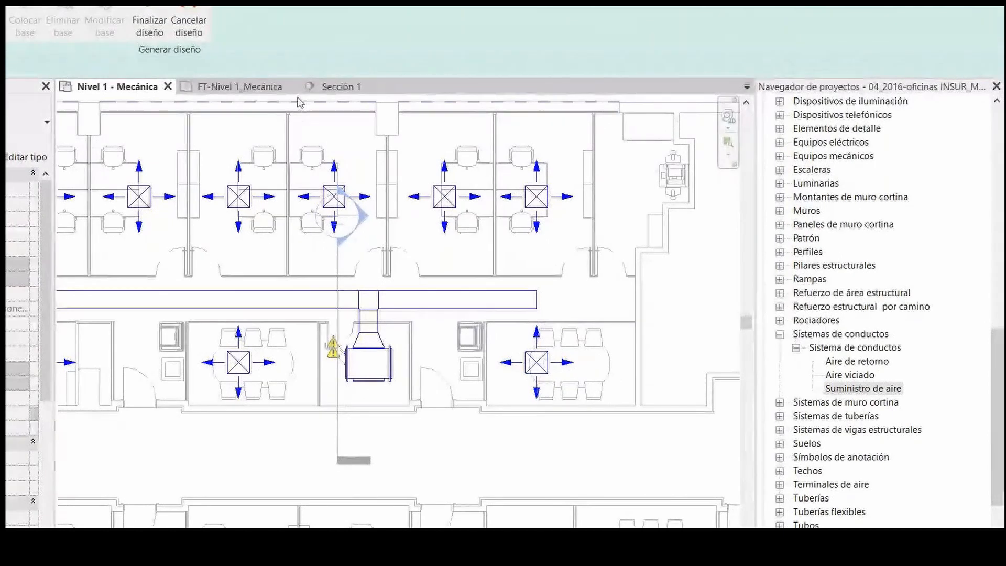
left_click(150, 25)
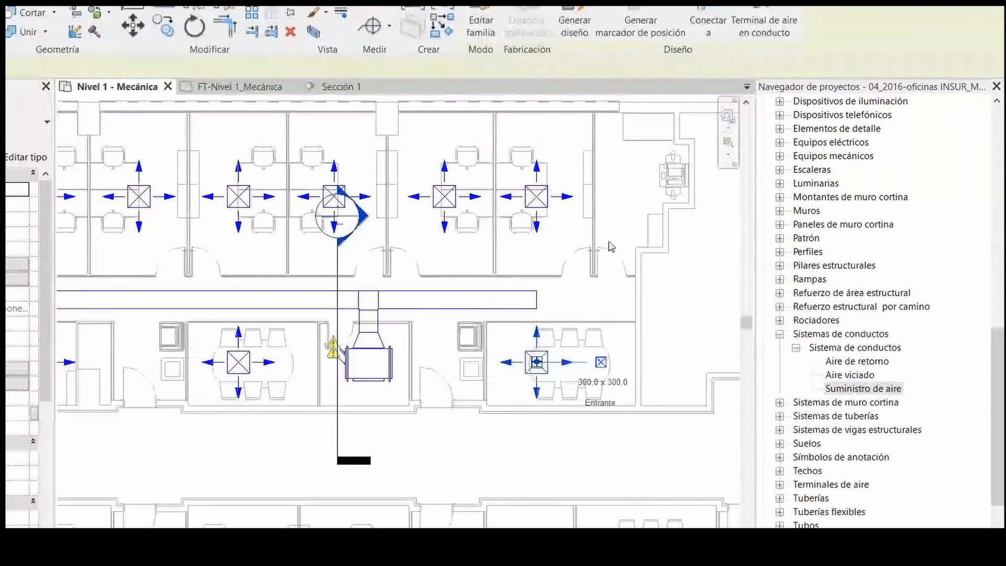
Step: Connect the easternmost meeting room's air terminal to the east end of the corridor duct
left_click(705, 28)
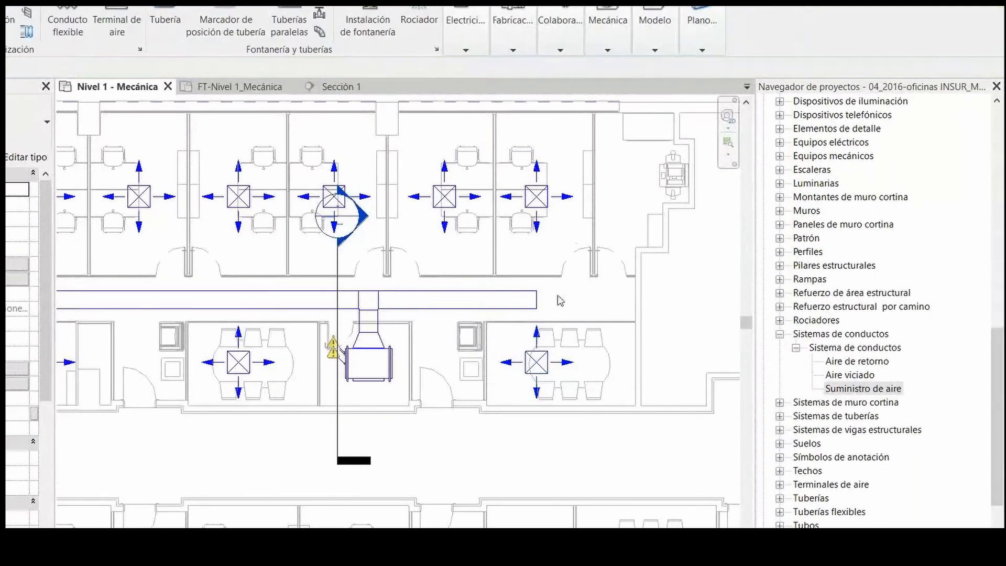
left_click(545, 355)
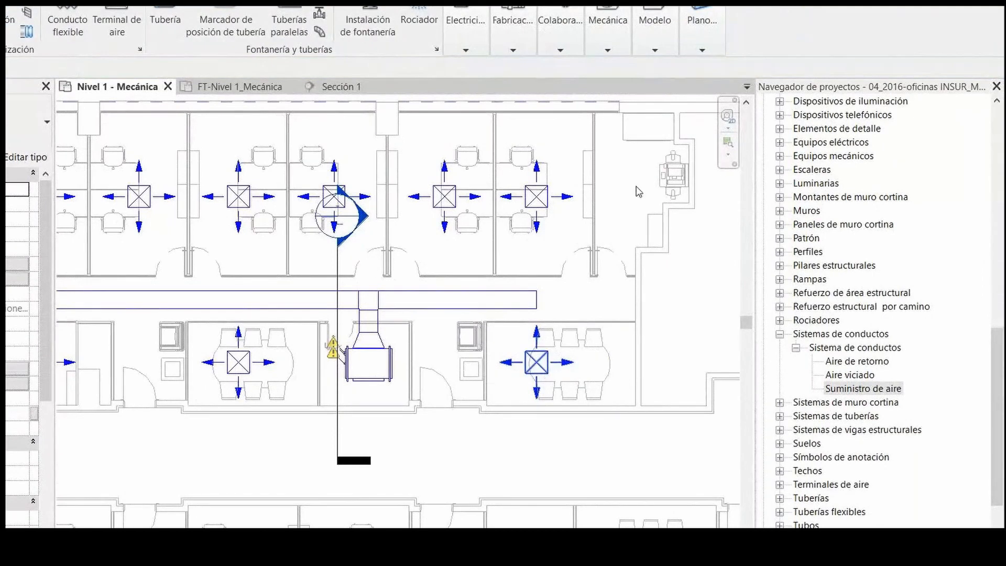
left_click(705, 29)
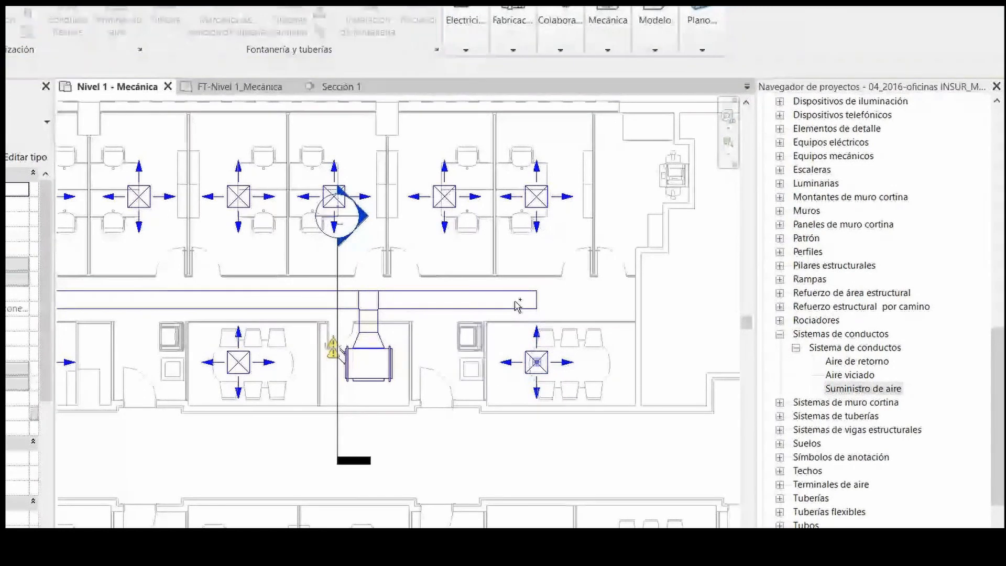
left_click(518, 305)
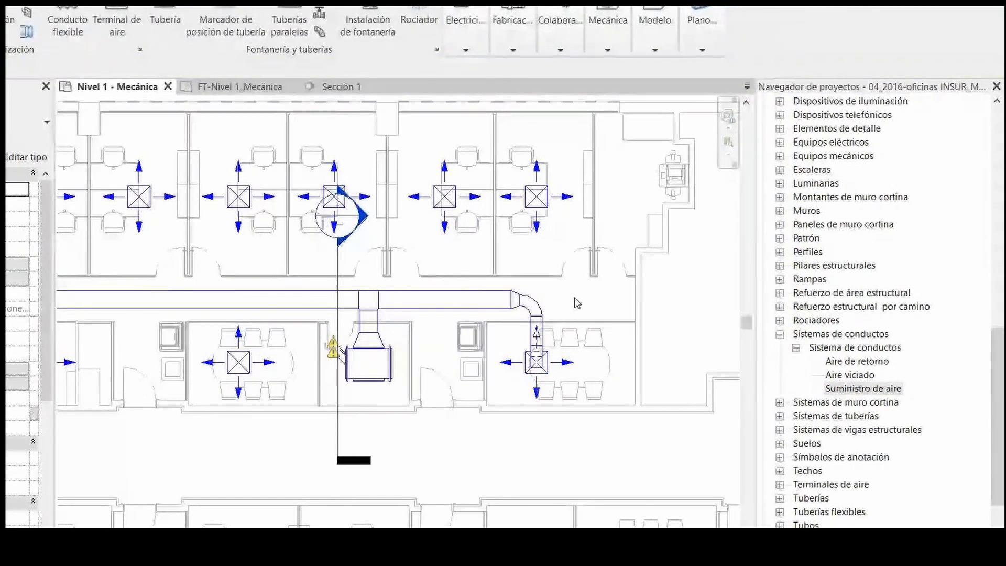
Step: Convert the elbow at the corridor duct's east end into a tee and draw a 300 x 300 duct north to the easternmost office's air terminal
left_click(534, 305)
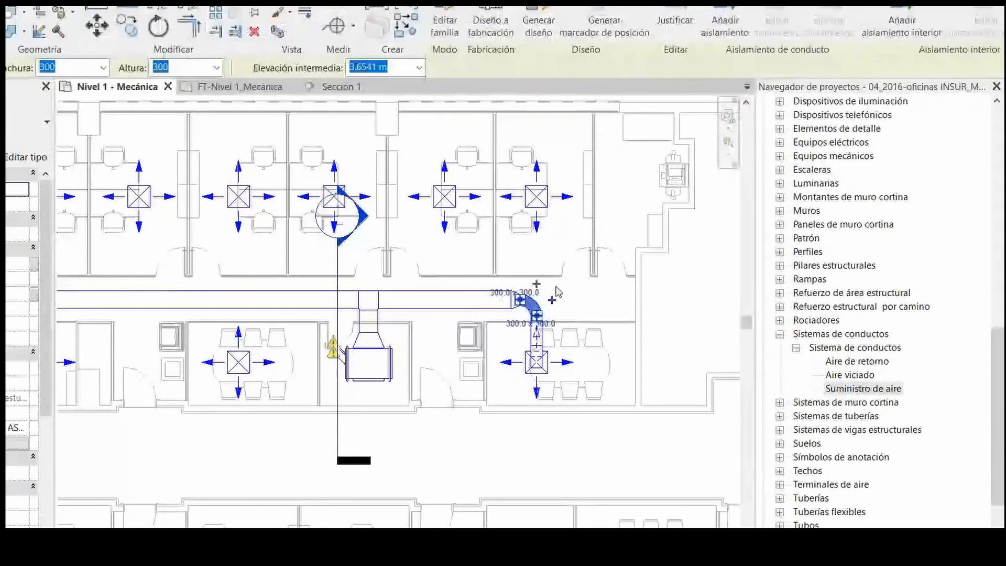
key("Escape")
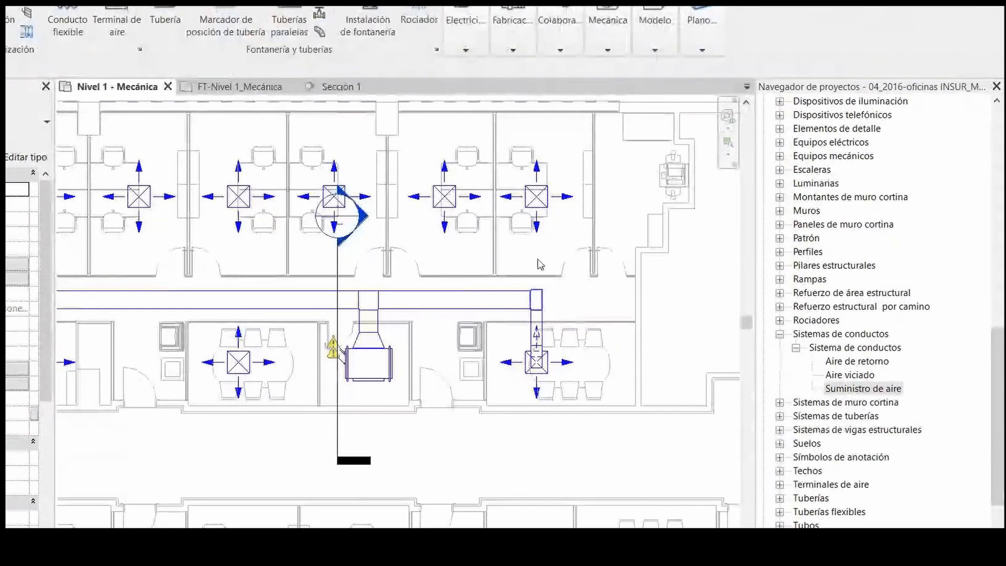
scroll(540, 265, "up", 3)
left_click(535, 340)
right_click(536, 321)
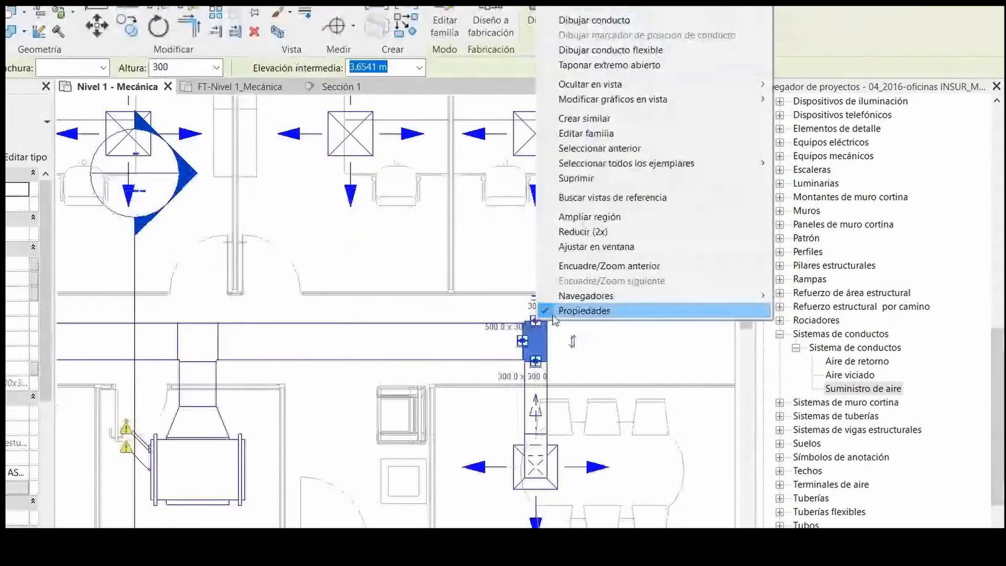
left_click(618, 22)
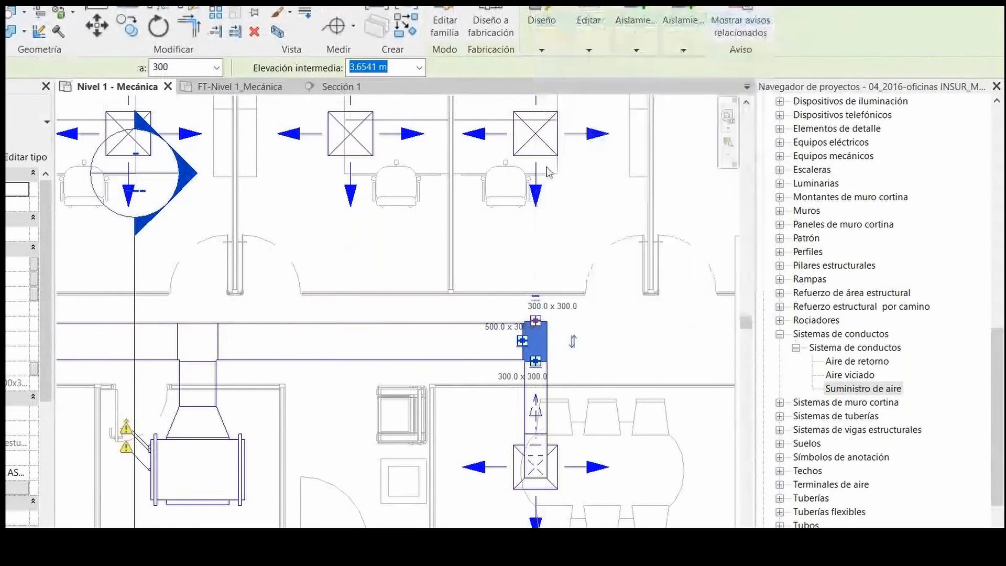
left_click(540, 137)
scroll(602, 294, "down", 3)
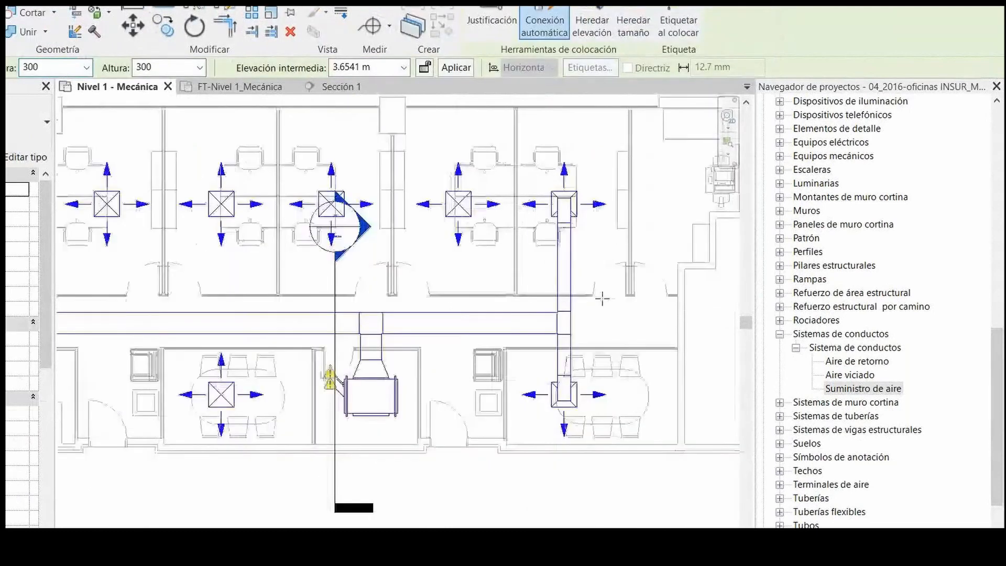
key("Escape")
key("Escape")
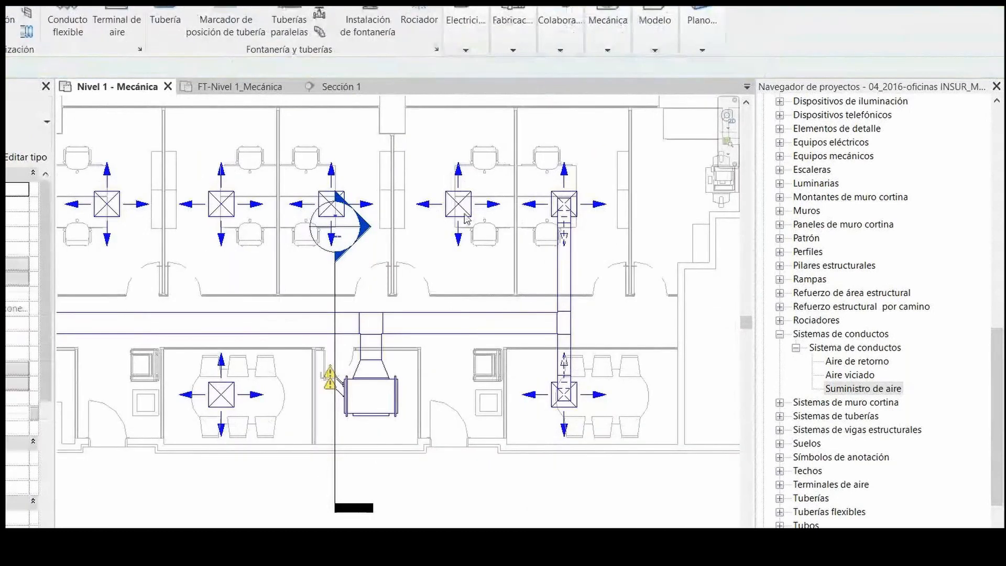
Step: Connect the second, third and fourth northern office air terminals from the east to the corridor duct
left_click(516, 225)
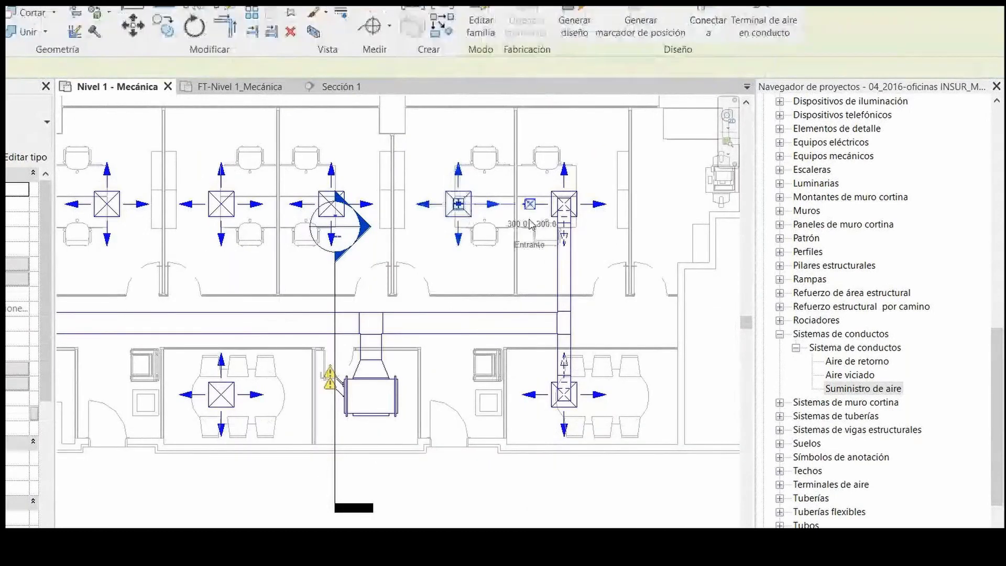
left_click(704, 29)
left_click(461, 322)
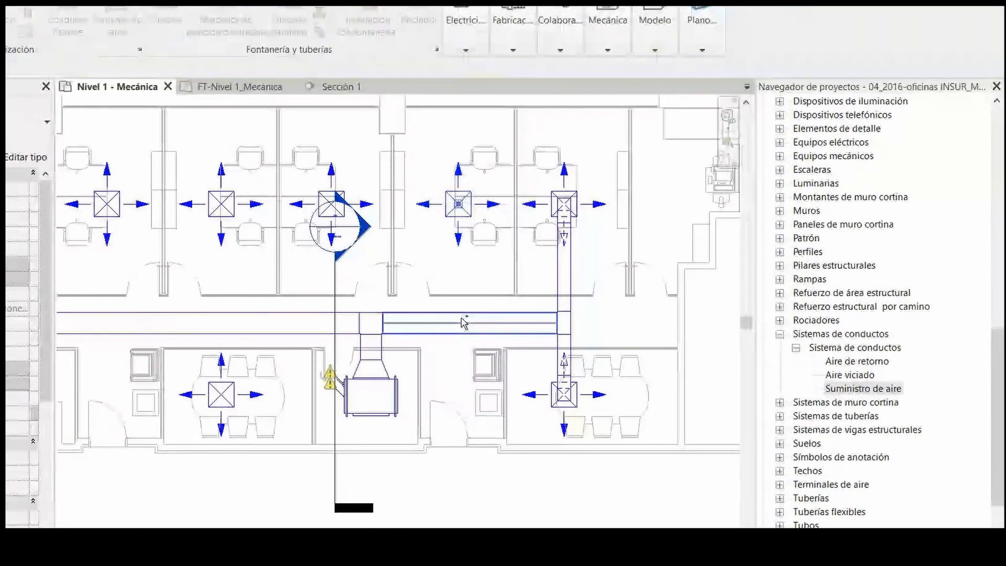
left_click(324, 198)
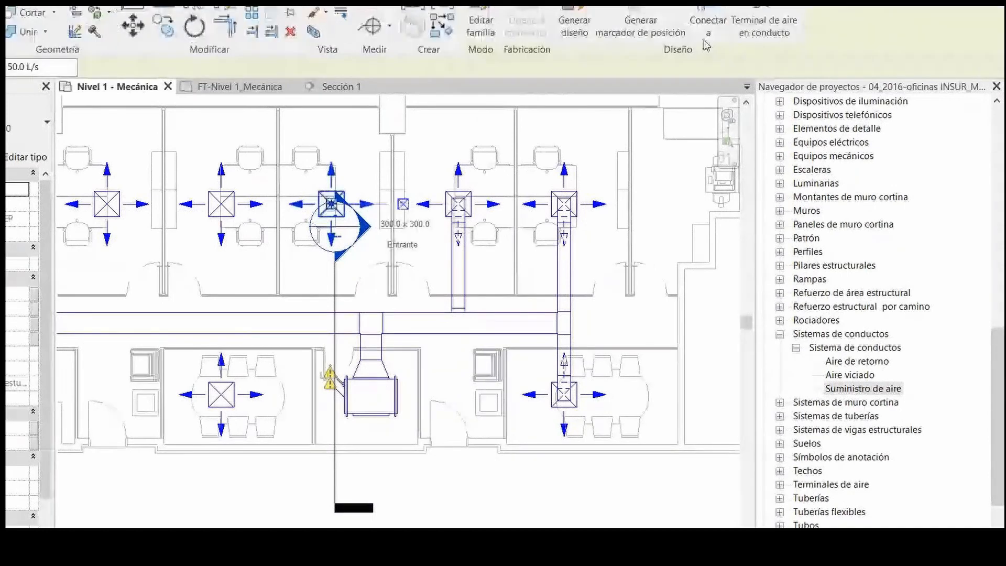
left_click(706, 29)
left_click(325, 323)
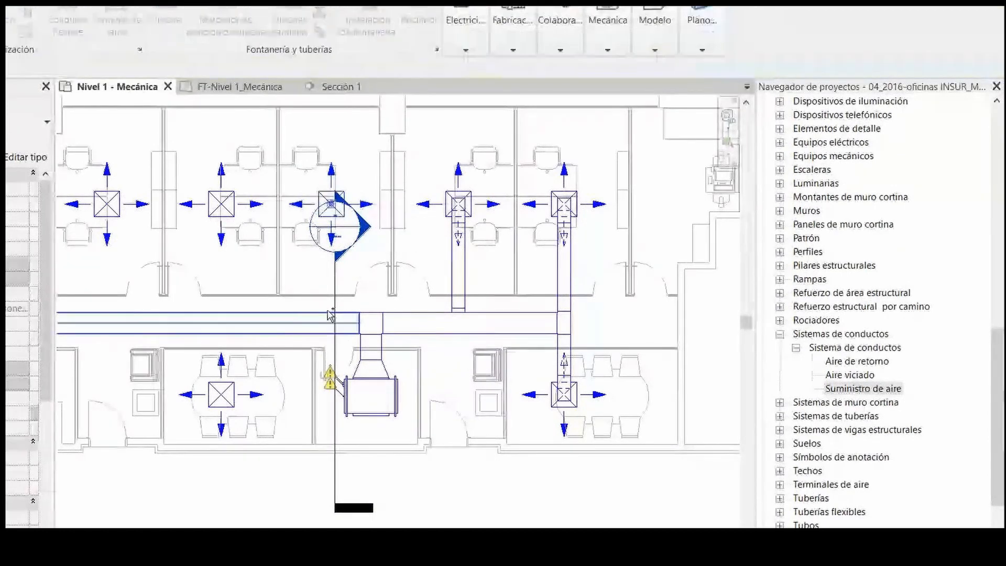
left_click(236, 200)
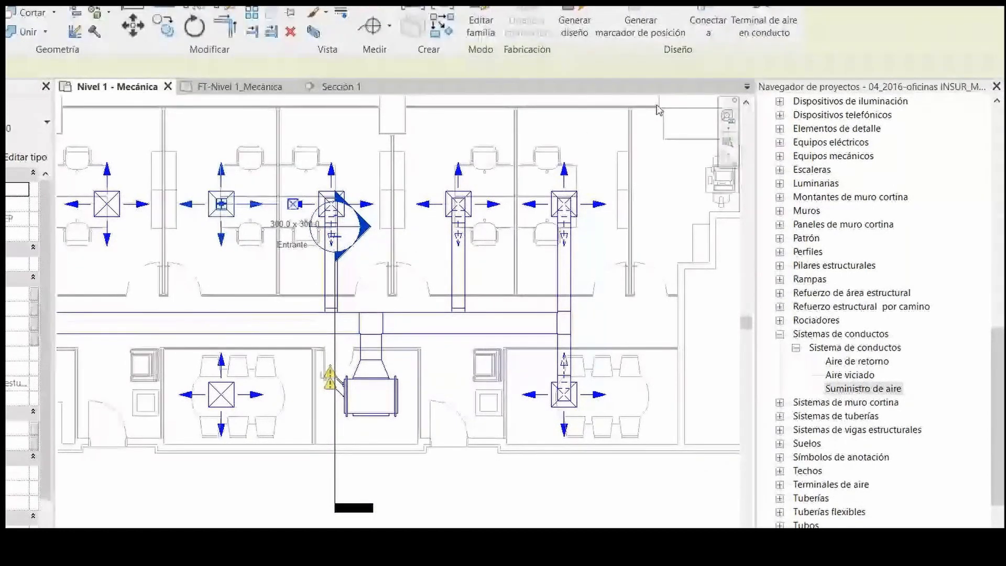
left_click(707, 28)
left_click(221, 326)
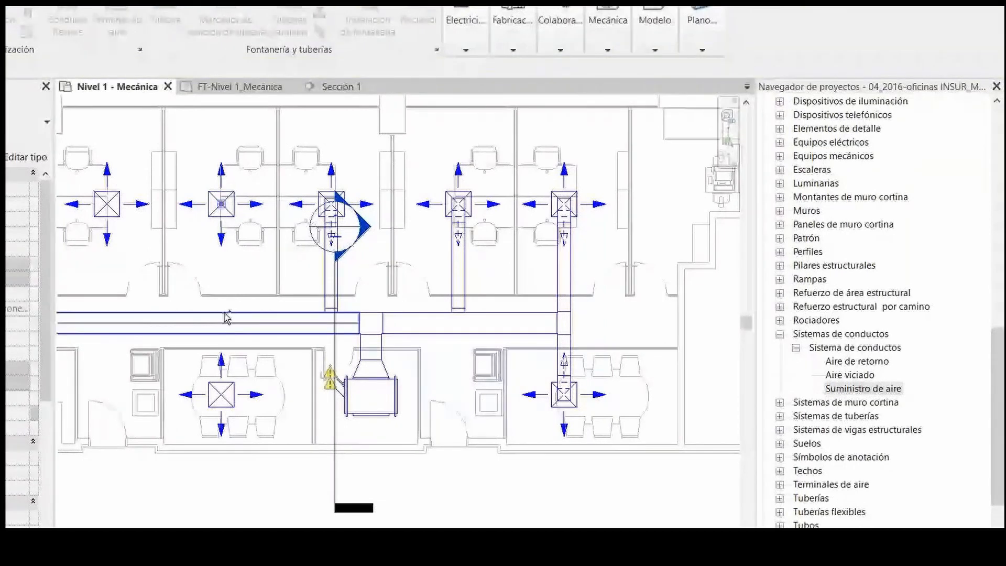
Step: Connect the fifth and sixth northern office air terminals from the east to the corridor duct
scroll(225, 317, "down", 2)
middle_click_drag(225, 317, 459, 294)
scroll(334, 279, "up", 1)
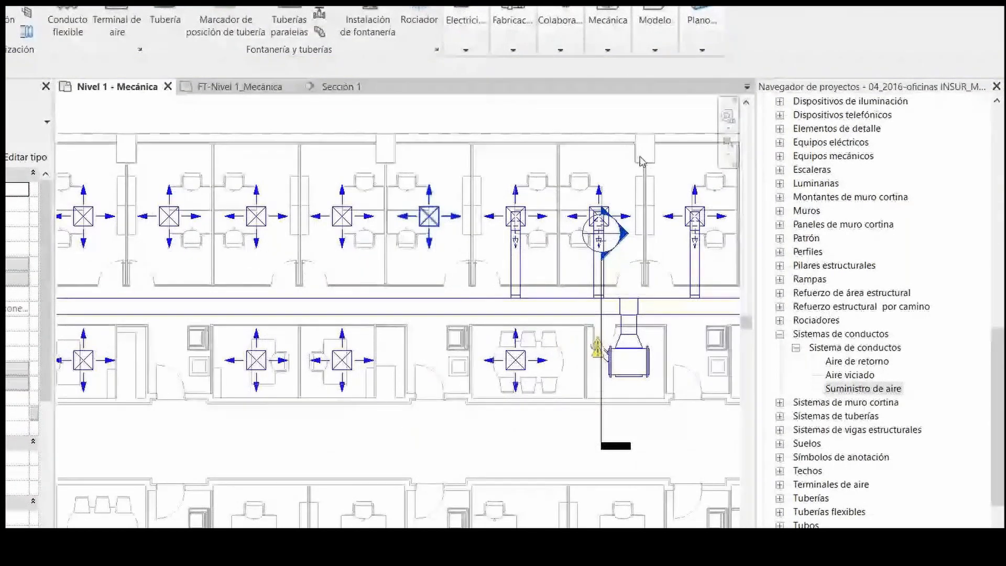
left_click(708, 26)
left_click(449, 300)
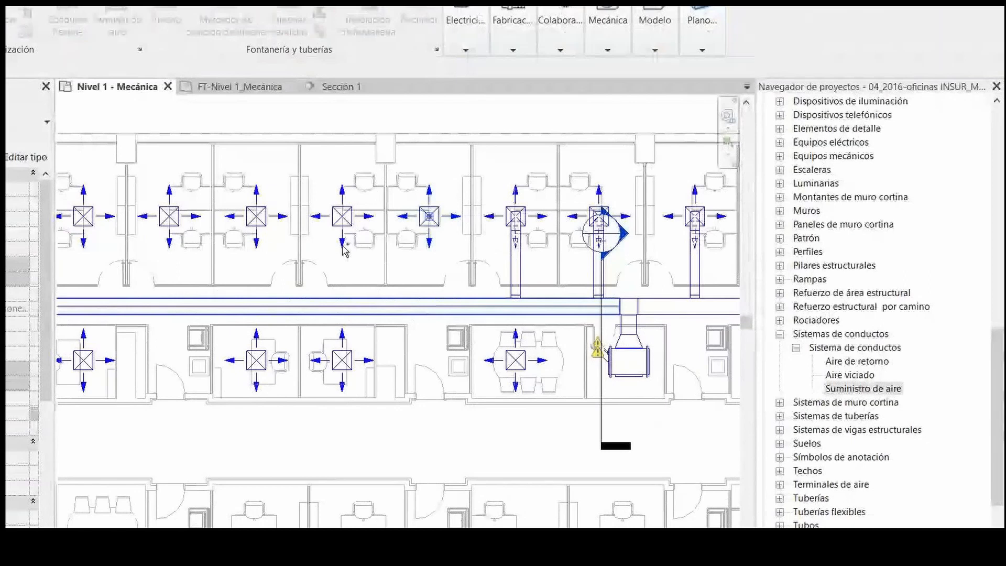
left_click(342, 216)
left_click(708, 32)
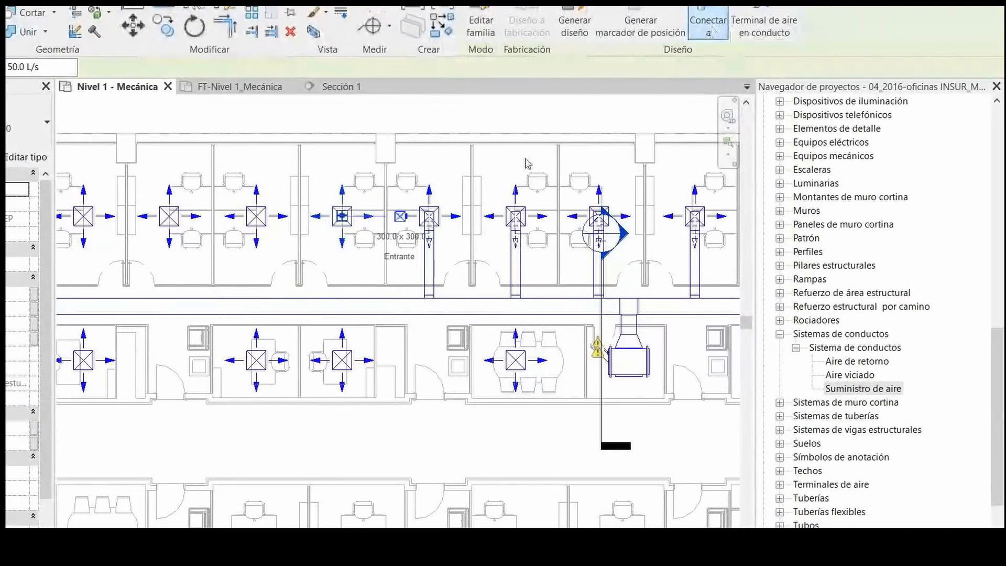
left_click(373, 314)
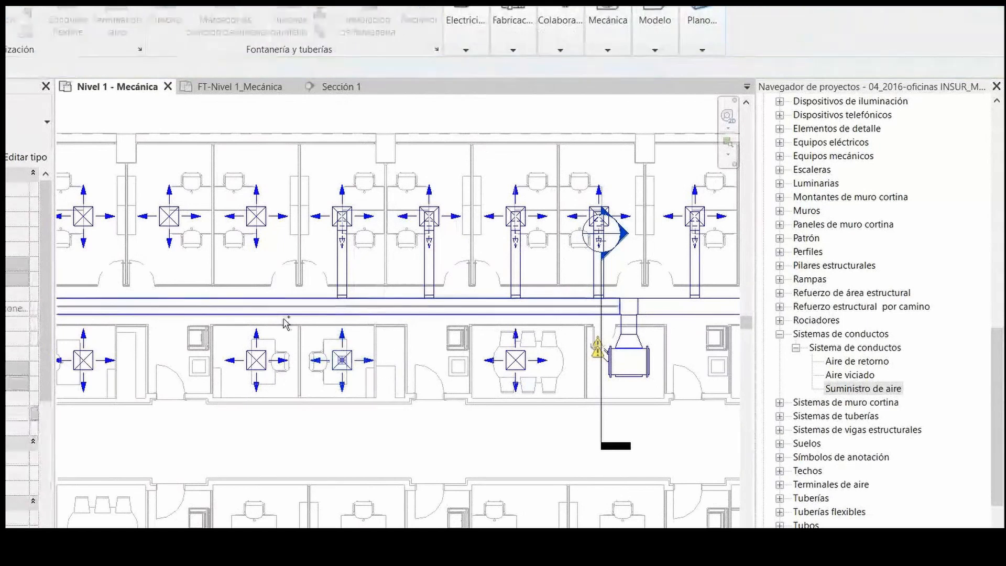
Step: Connect the two middle southern office air terminals and the seventh and eighth northern ones from the east to the corridor duct
left_click(342, 361)
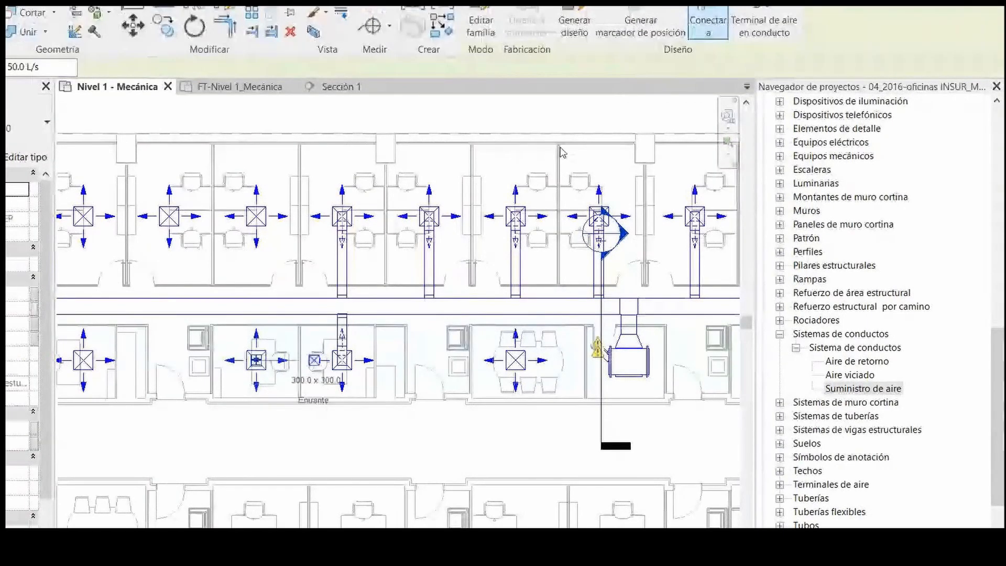
left_click(267, 314)
left_click(265, 224)
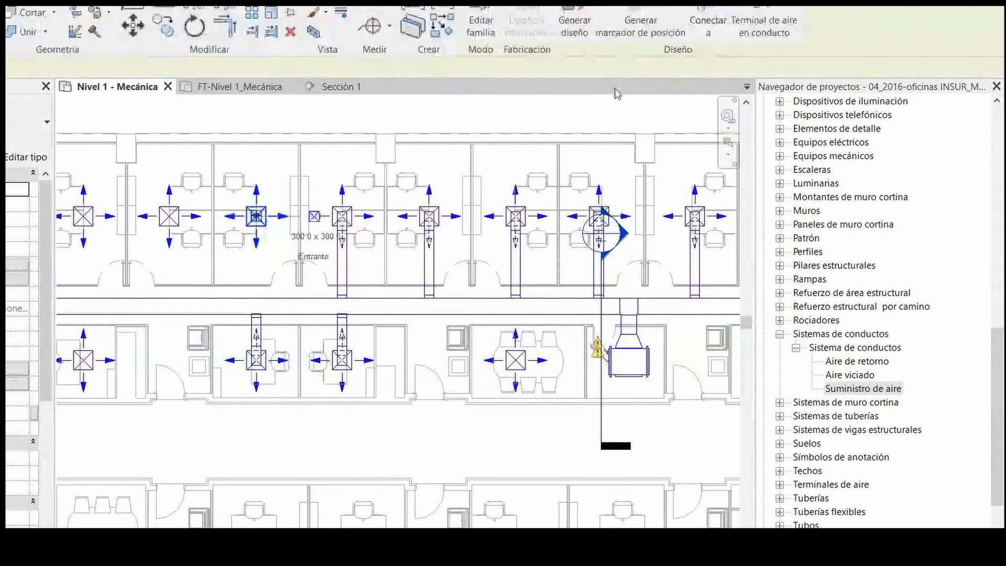
key("Escape")
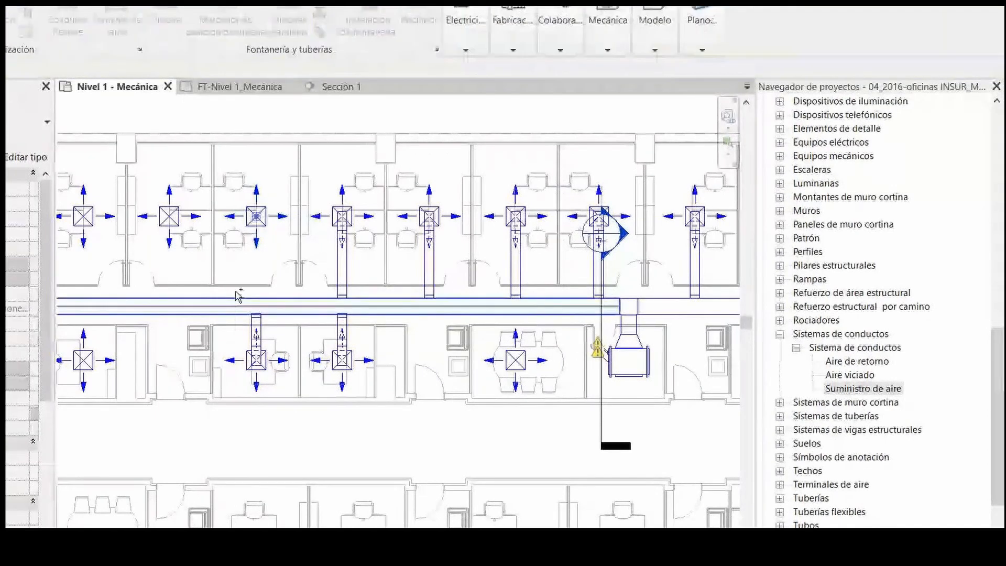
left_click(237, 296)
key("Escape")
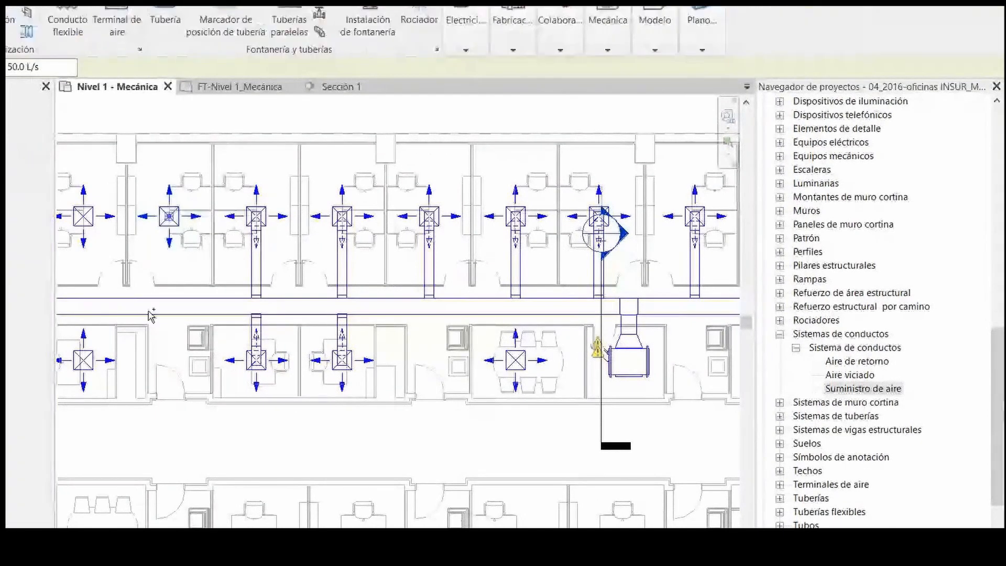
left_click(150, 314)
key("Escape")
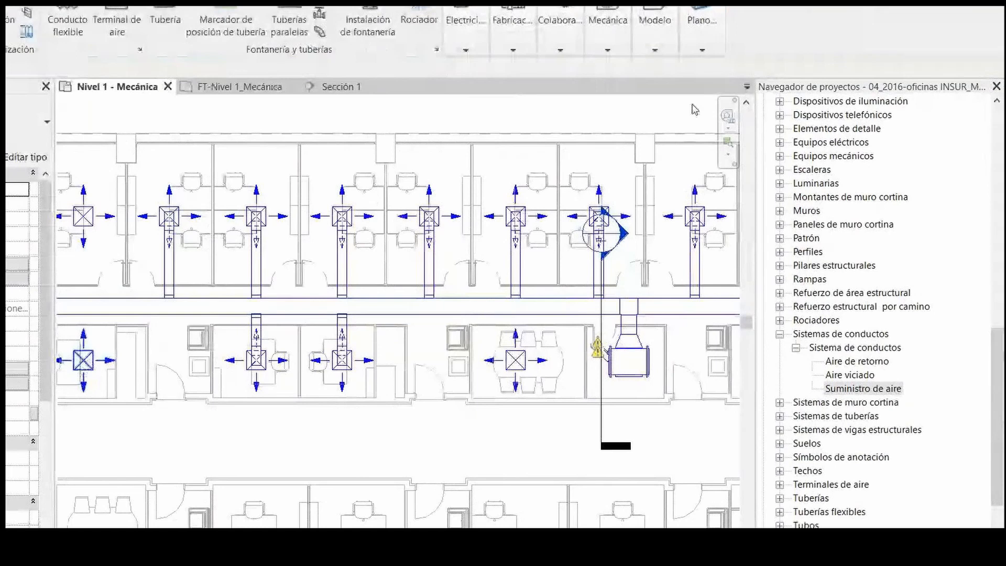
Step: Connect the second southern office air terminal from the west and the northern terminal directly opposite it to the corridor duct
left_click(704, 32)
left_click(117, 314)
scroll(541, 291, "down", 2)
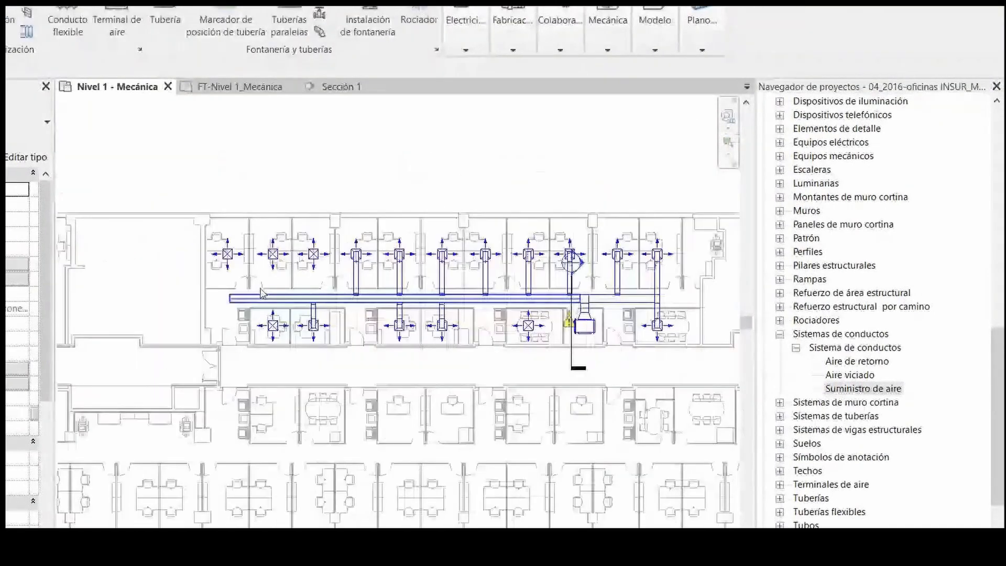
scroll(244, 285, "up", 2)
left_click(391, 222)
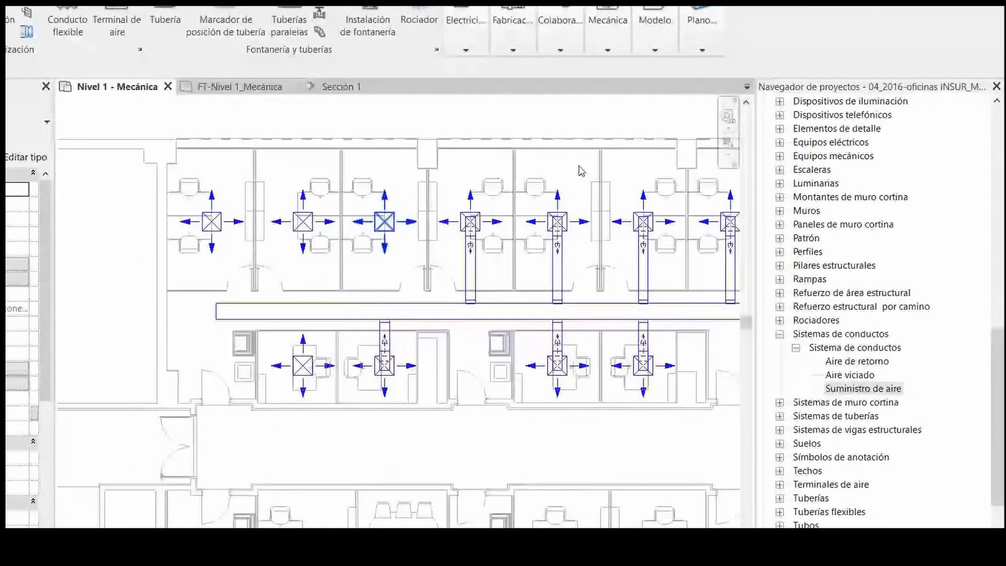
left_click(341, 312)
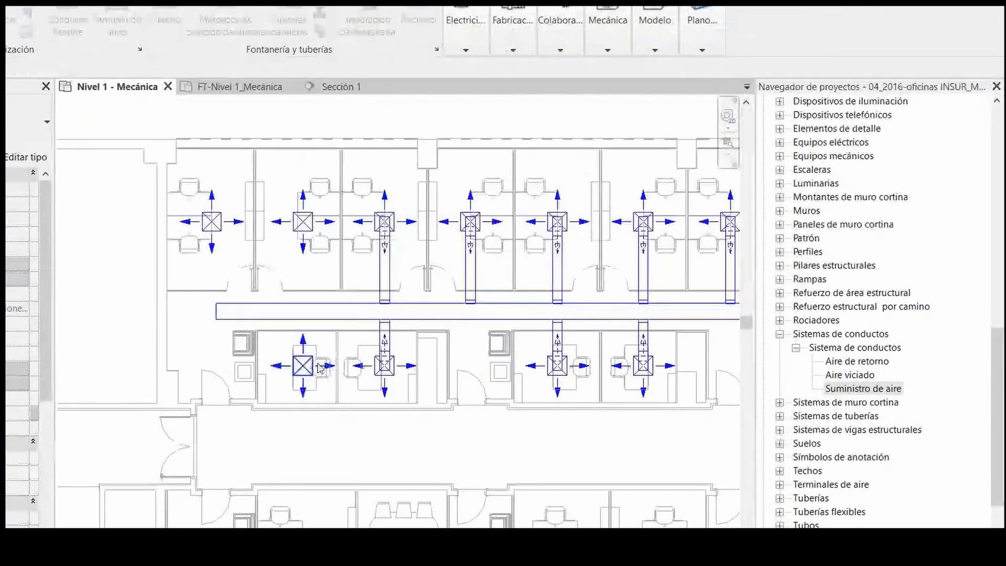
Step: Connect the westernmost southern office air terminal and the northern terminal directly opposite it to the corridor duct
left_click(317, 367)
left_click(697, 33)
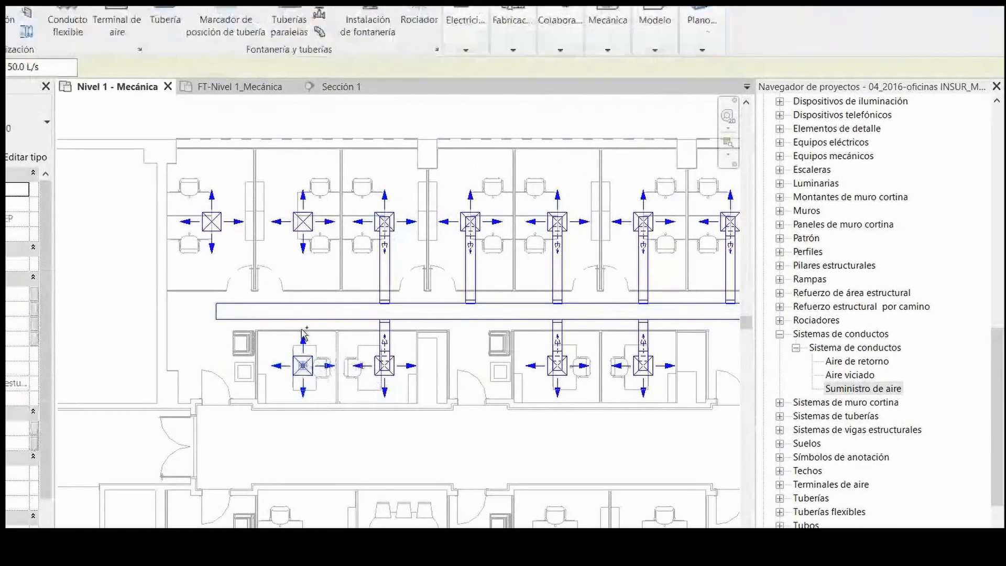
left_click(300, 316)
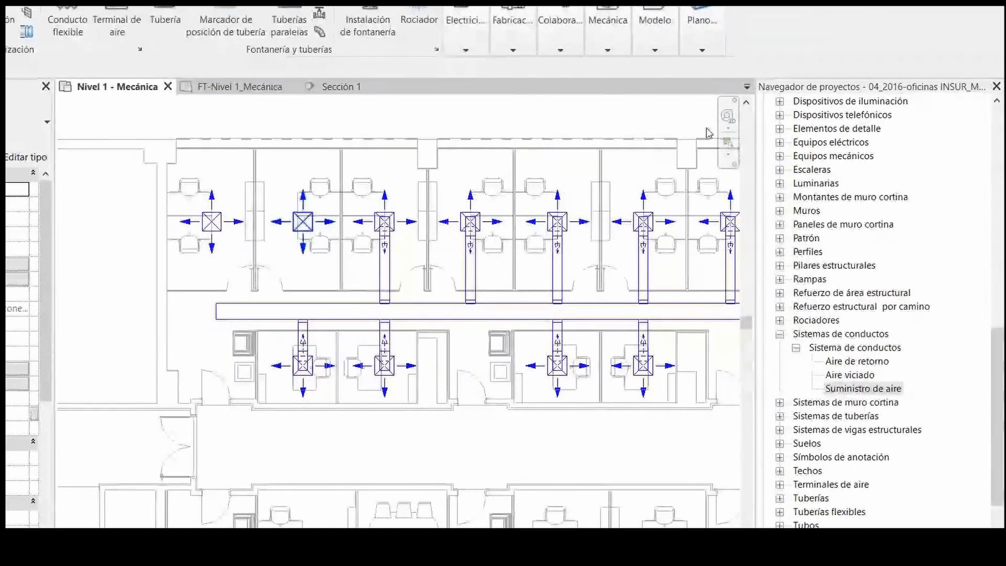
left_click(708, 26)
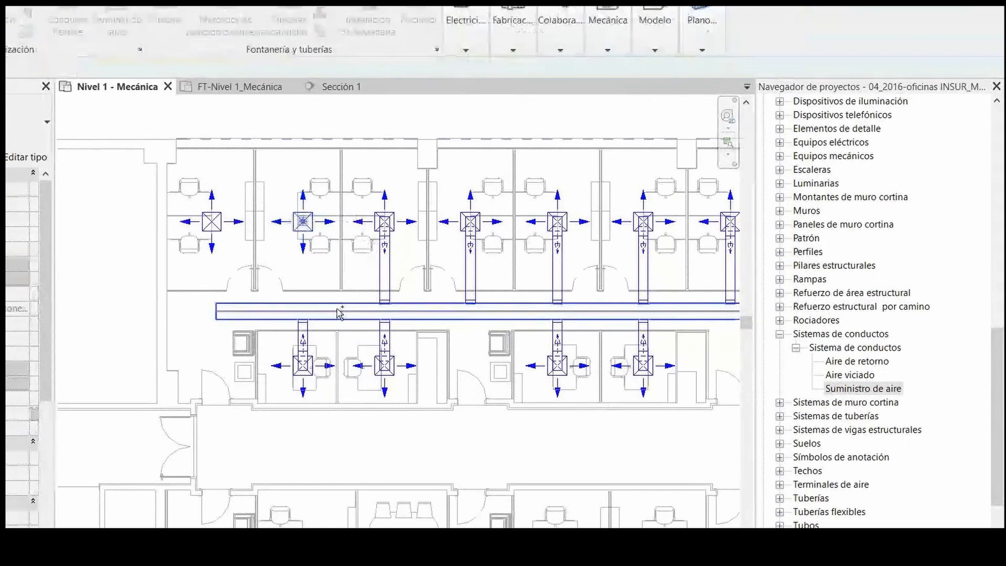
left_click(340, 313)
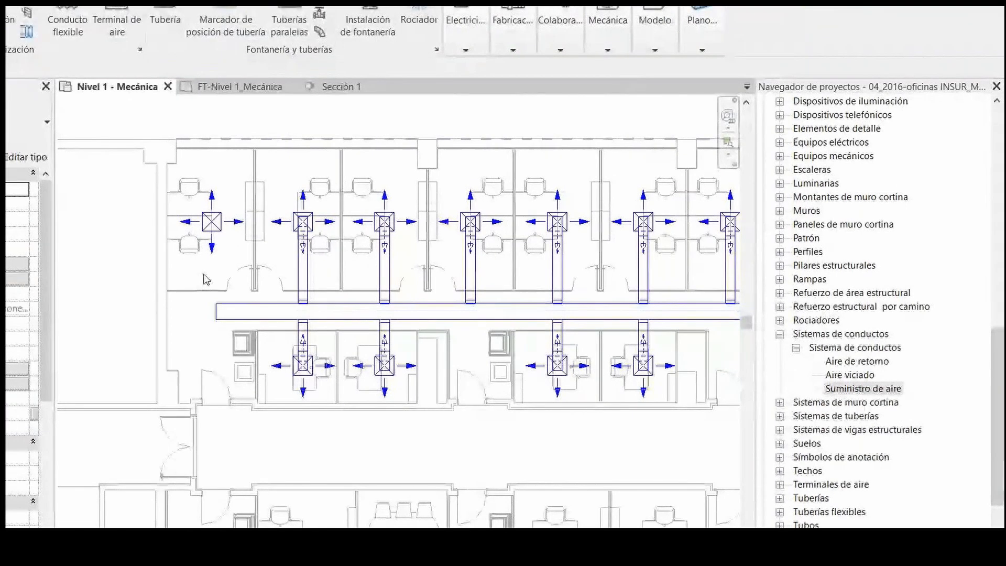
Step: Connect the westernmost northern office air terminal to the west end of the corridor duct
left_click(212, 221)
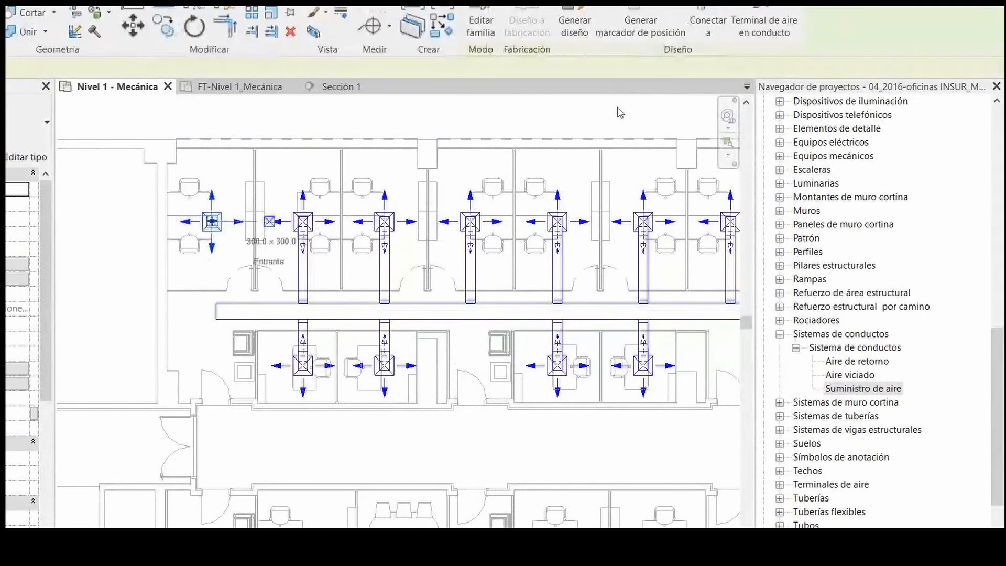
left_click(708, 26)
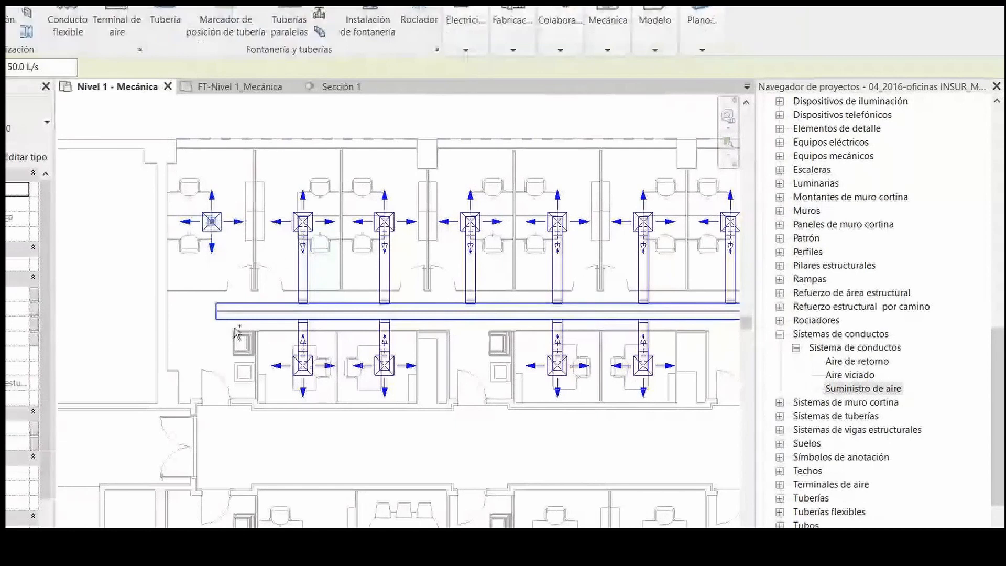
left_click(177, 308)
scroll(121, 283, "down", 3)
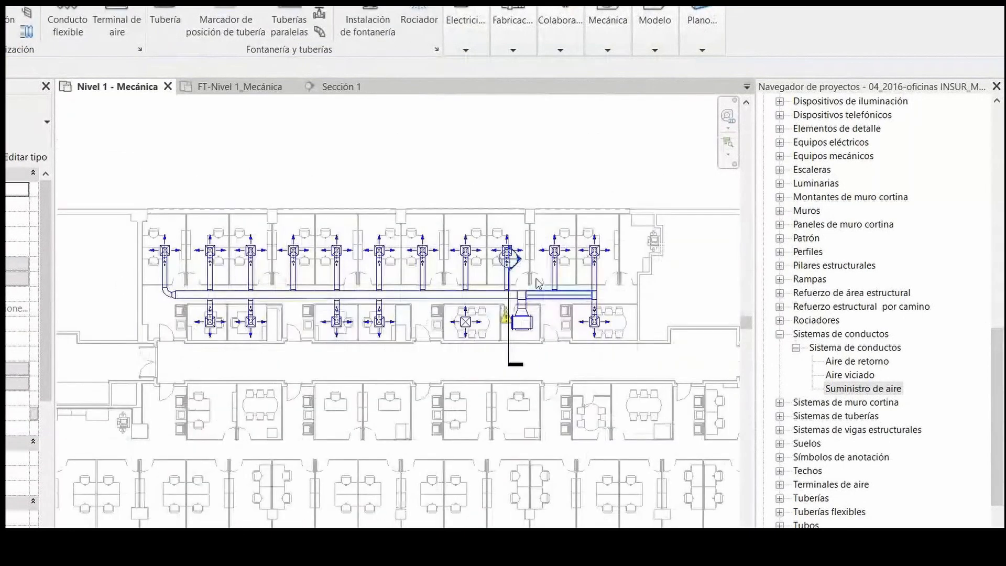
Step: Resize the entire connected supply duct network with the velocity-only sizing method at 3 m/s
scroll(191, 298, "up", 2)
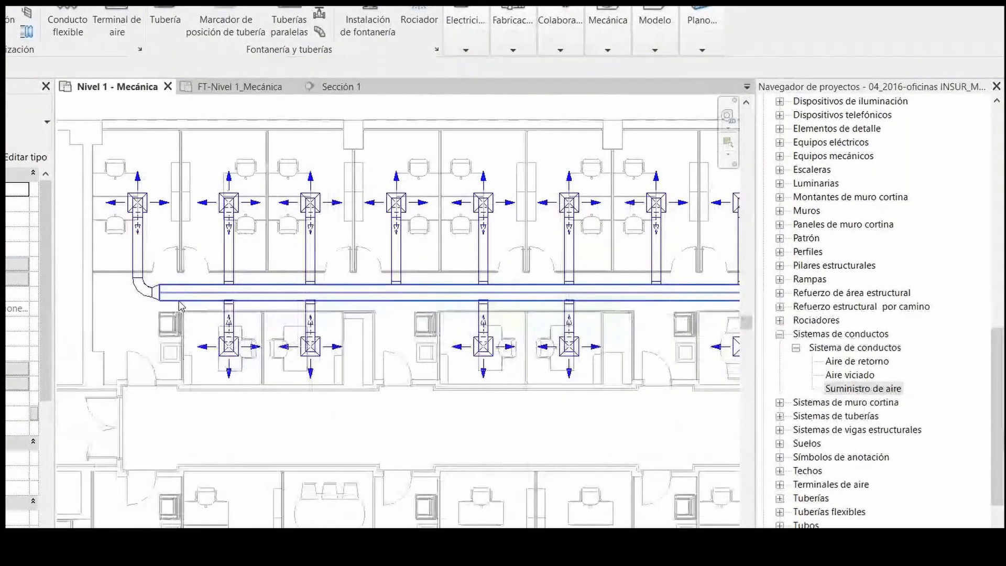
left_click(179, 303)
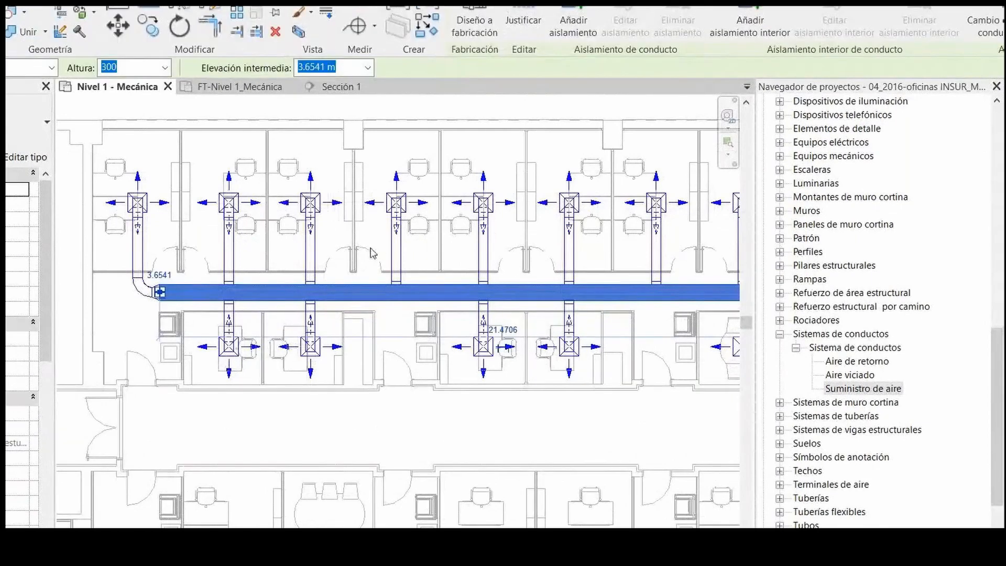
key("Tab")
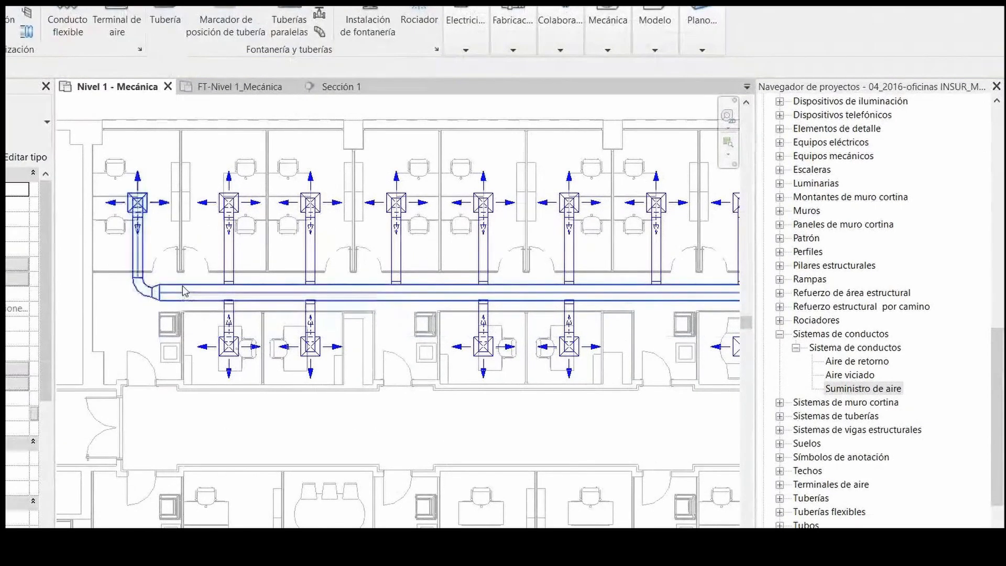
key("Tab")
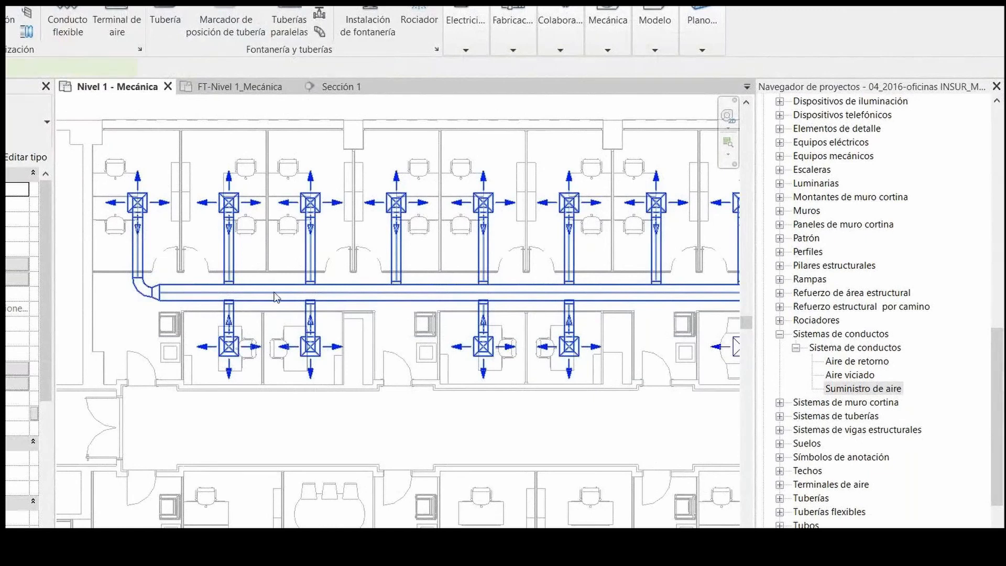
left_click(276, 298)
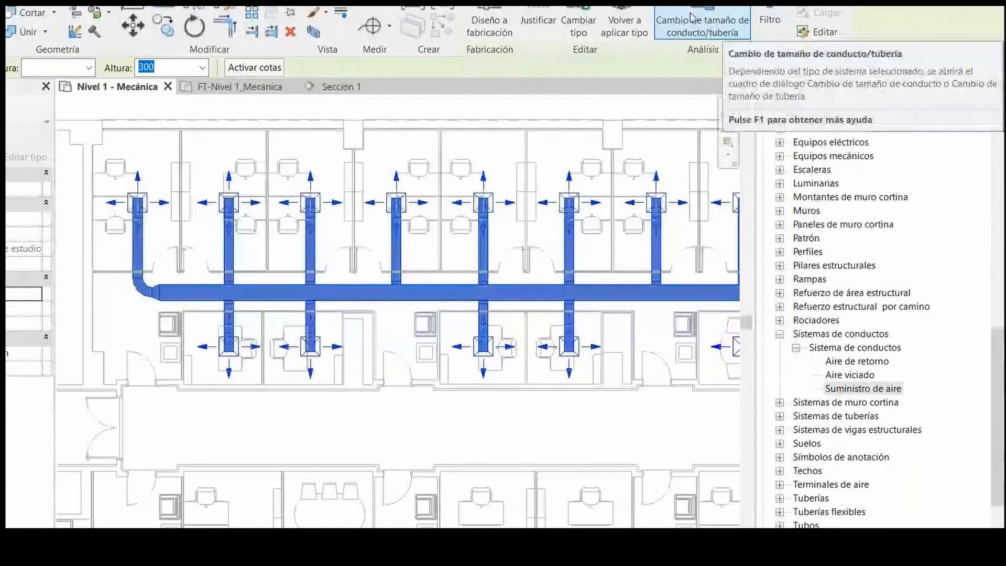
left_click(711, 20)
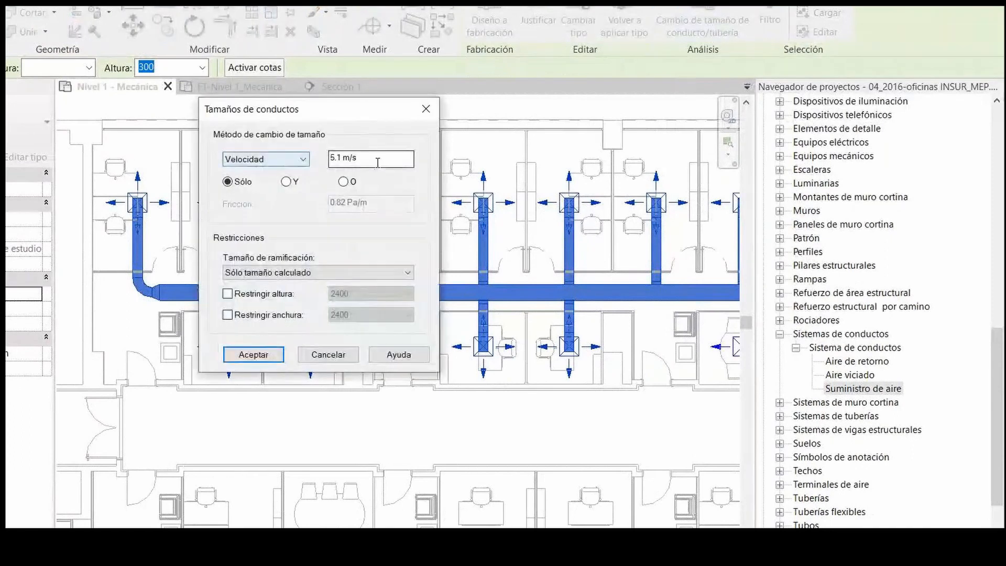
key("Tab")
type("2.")
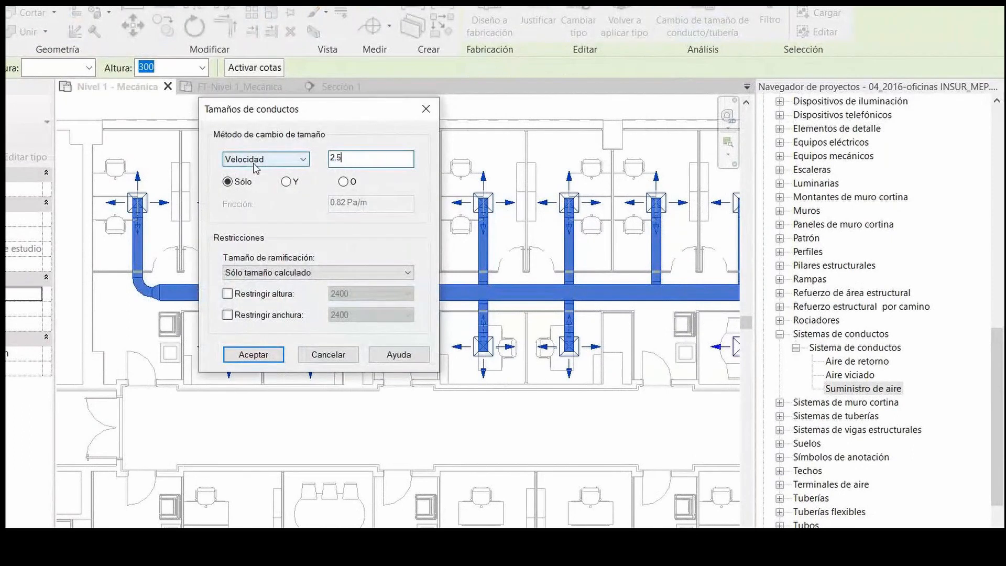
key("BackSpace")
key("BackSpace")
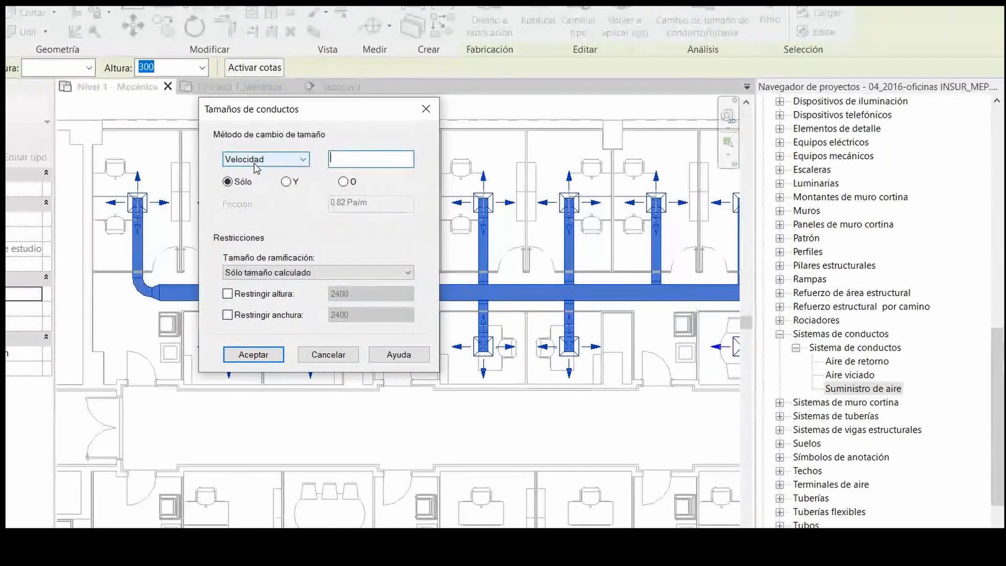
type("3")
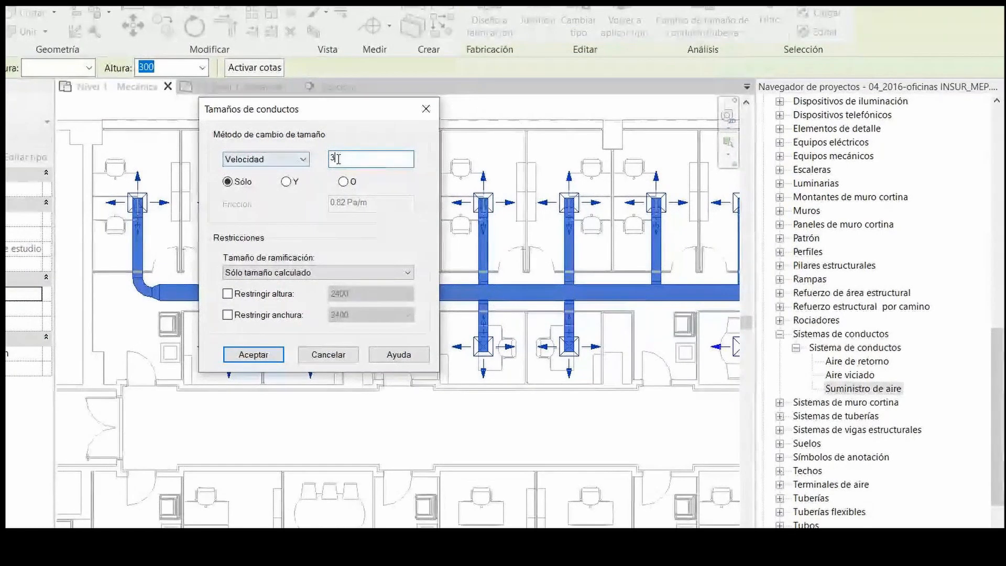
key("Return")
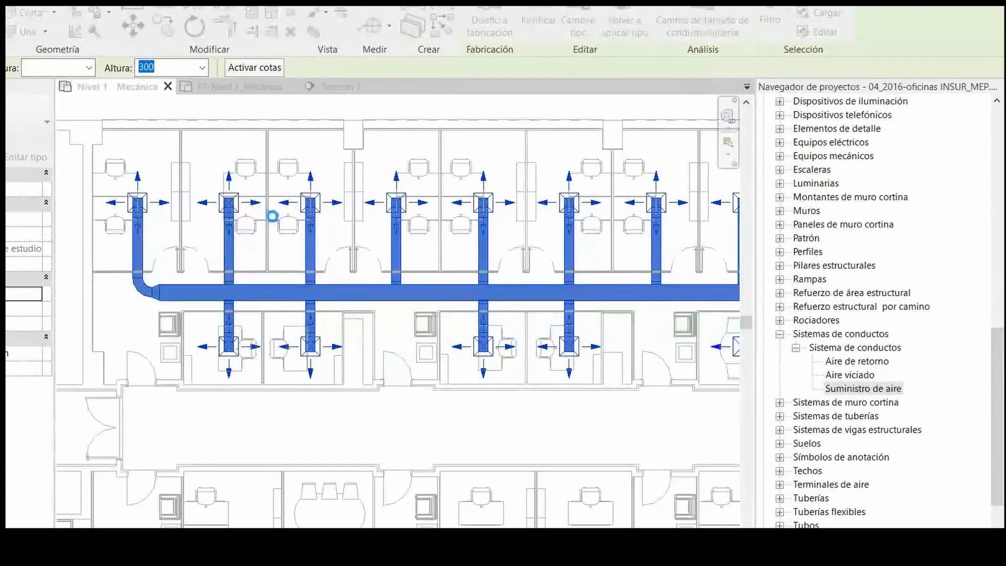
Step: Review the resized ductwork along the corridor and inspect the main duct segment east of the air handling unit and its analysis options
scroll(192, 255, "down", 4)
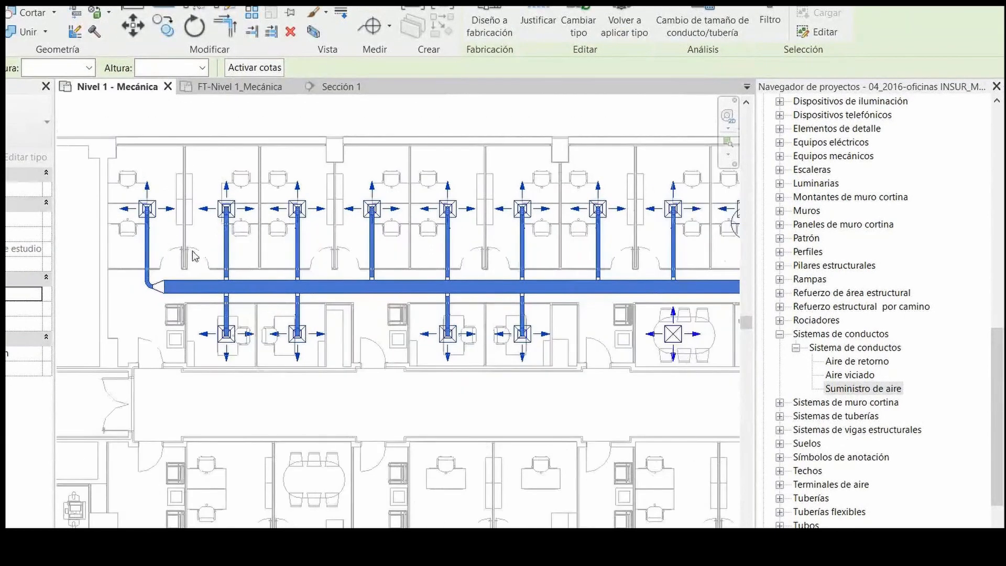
scroll(602, 266, "up", 3)
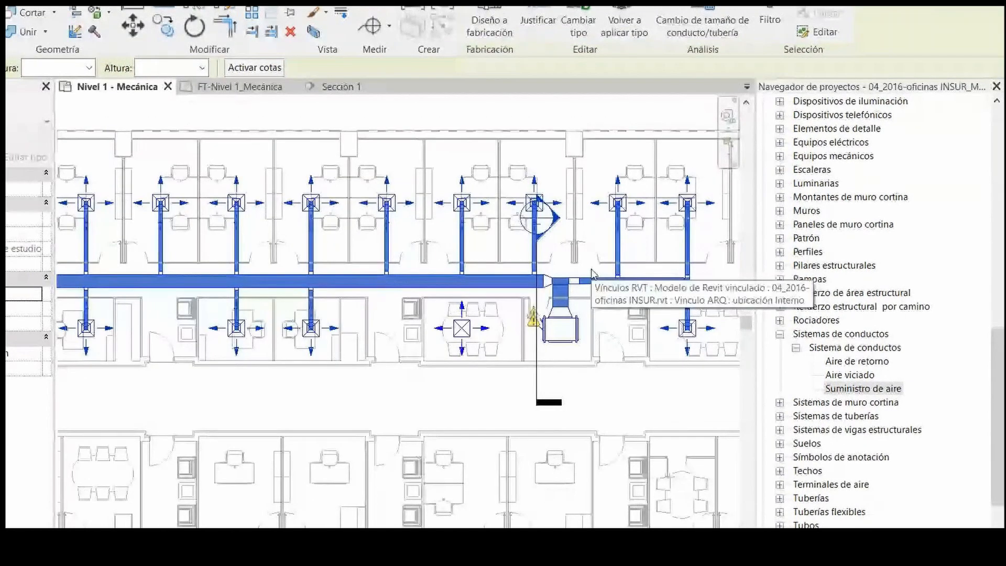
key("Escape")
scroll(608, 279, "down", 1)
scroll(610, 285, "down", 1)
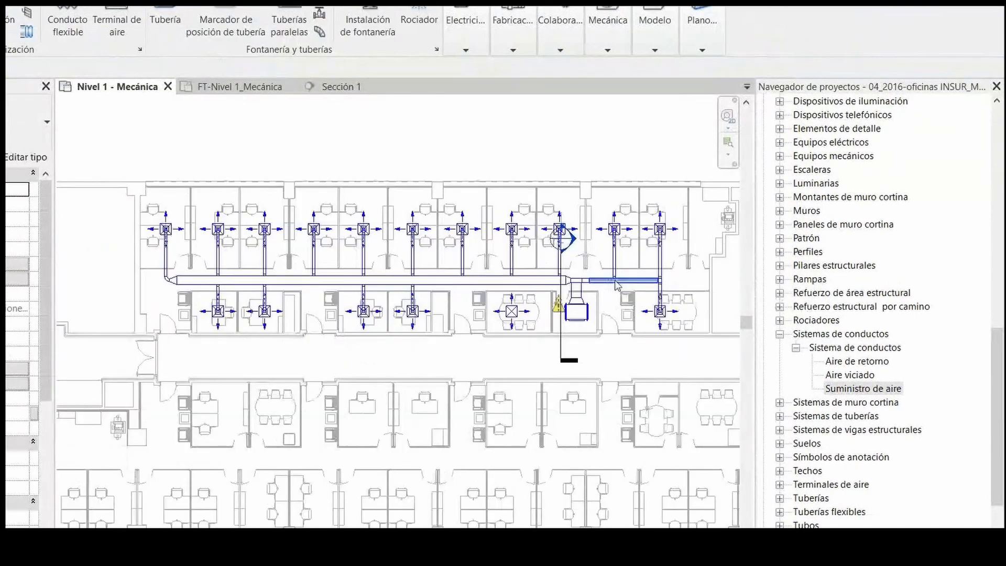
left_click(610, 281)
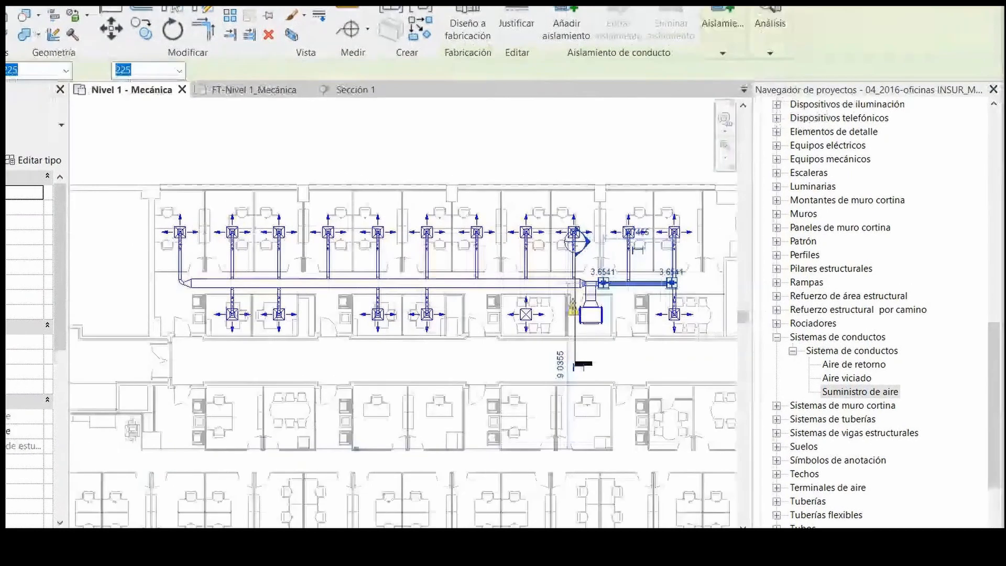
left_click(962, 42)
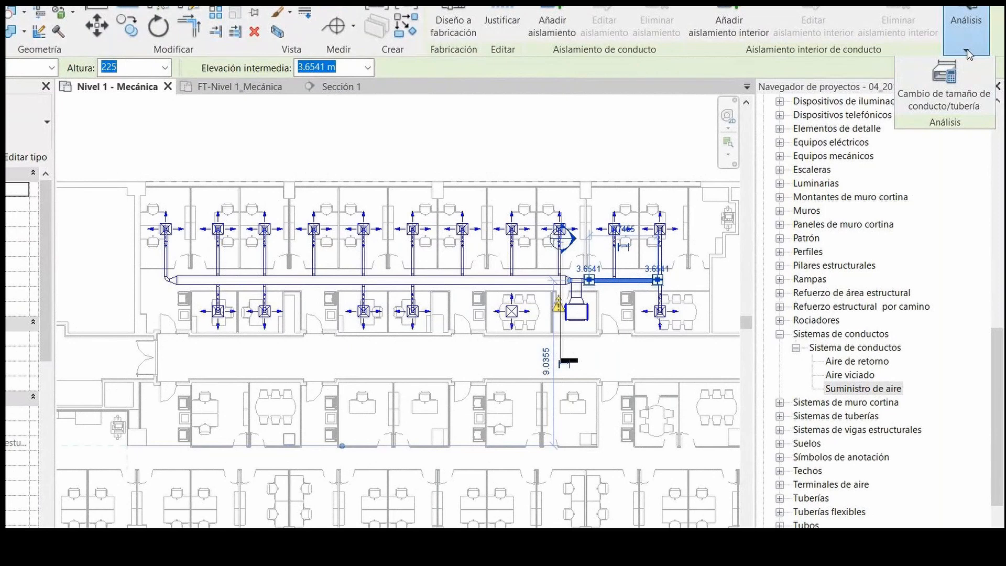
key("Escape")
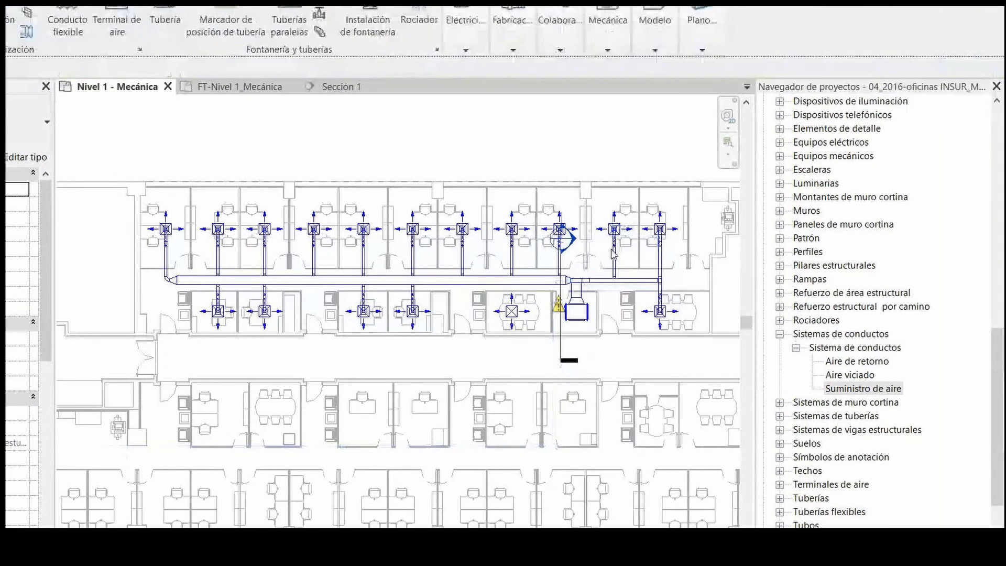
Step: Inspect the size of the branch duct to the second northern office air terminal from the east
left_click(613, 252)
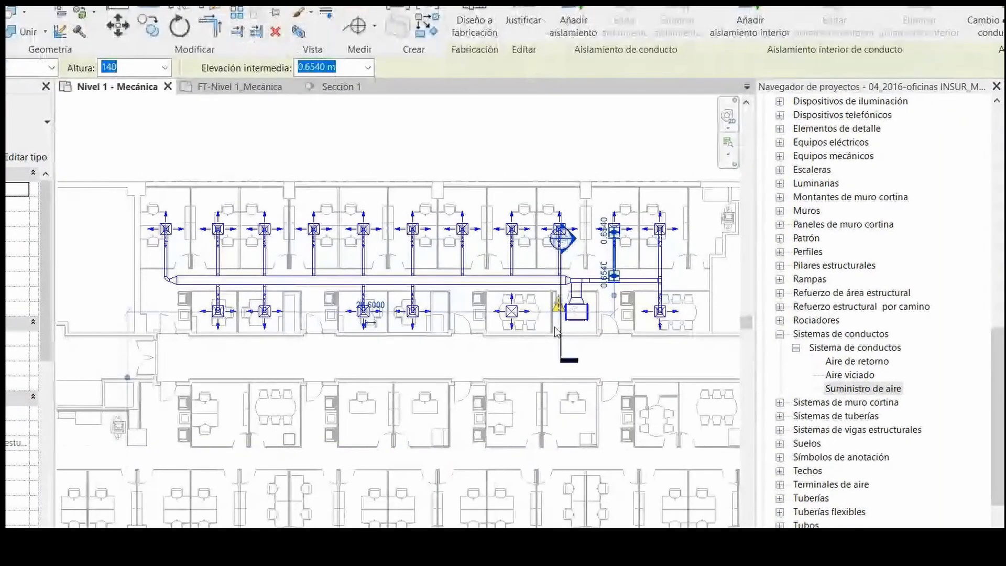
scroll(577, 293, "up", 4)
scroll(452, 366, "down", 3)
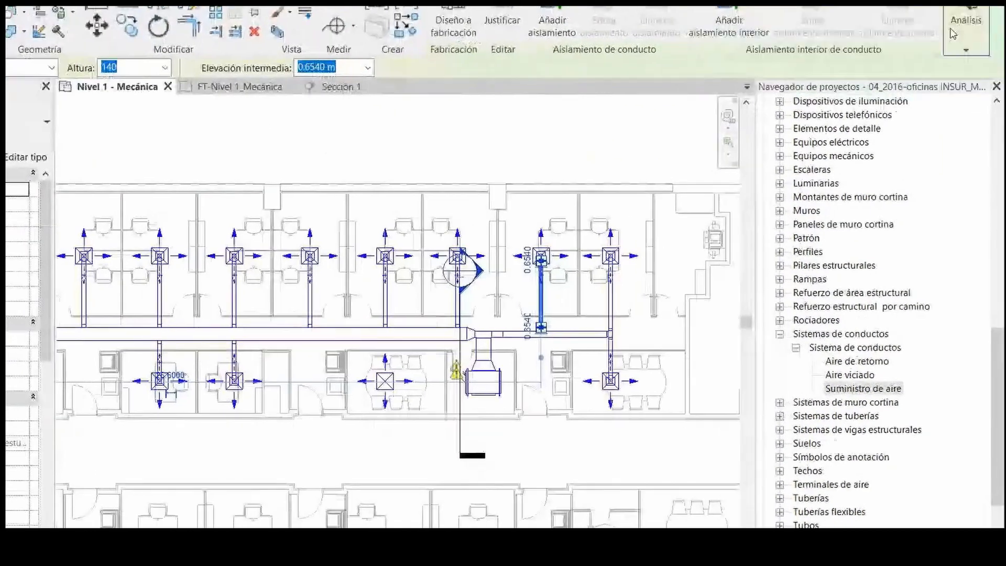
mouse_move(967, 32)
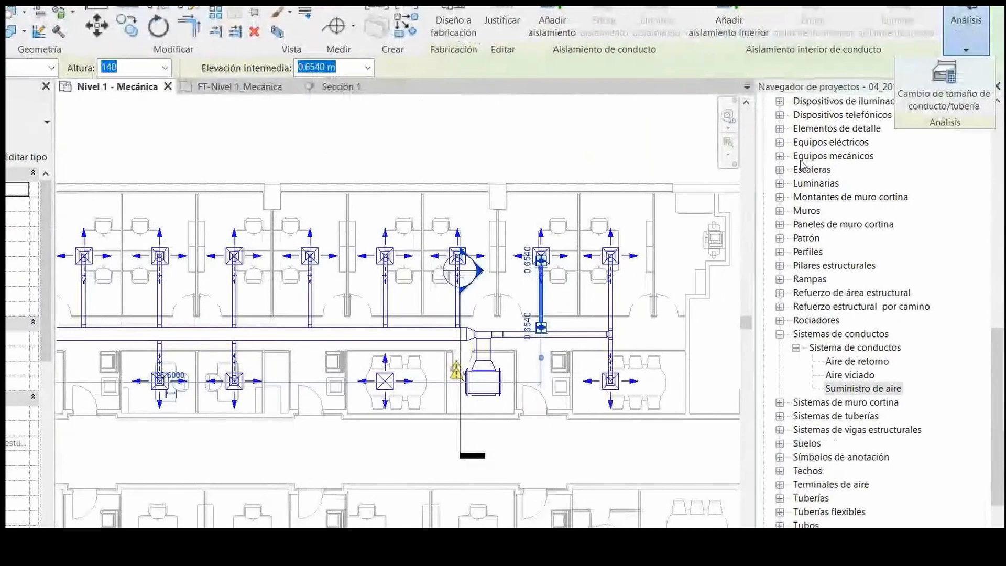
left_click(684, 262)
Step: Inspect the properties of the branch duct serving the westernmost northern office air terminal
scroll(617, 323, "down", 2)
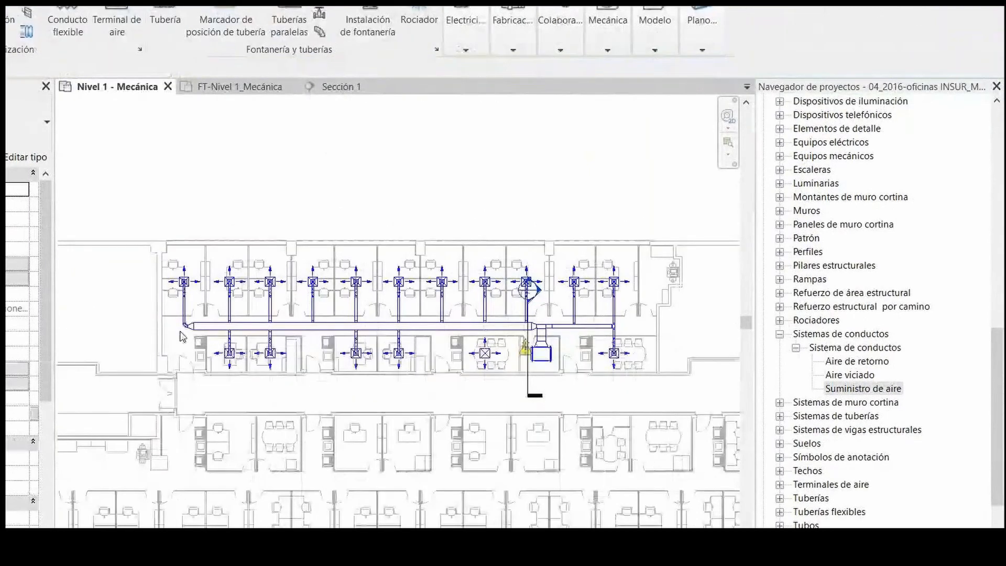
scroll(183, 333, "up", 3)
left_click(191, 287)
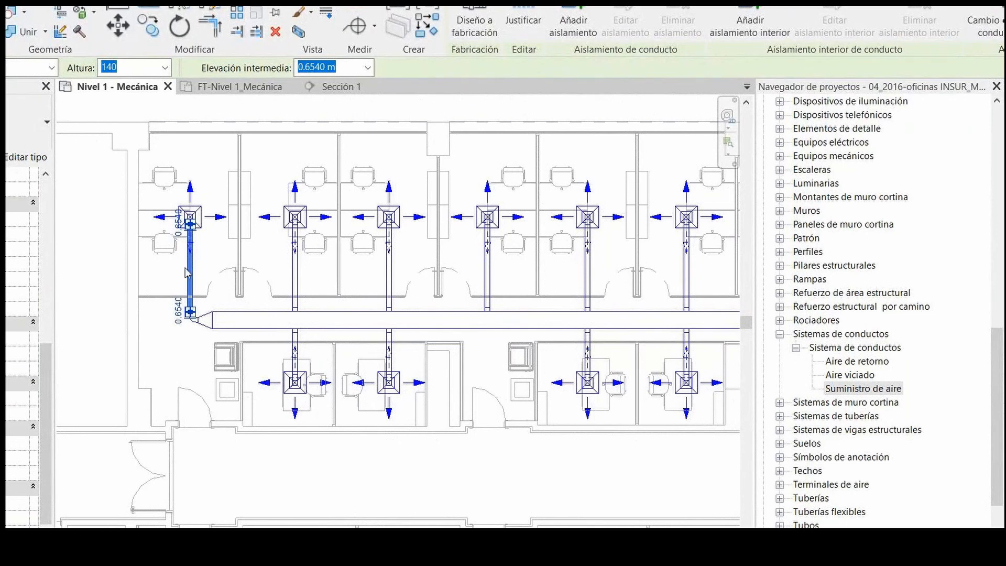
left_click(175, 341)
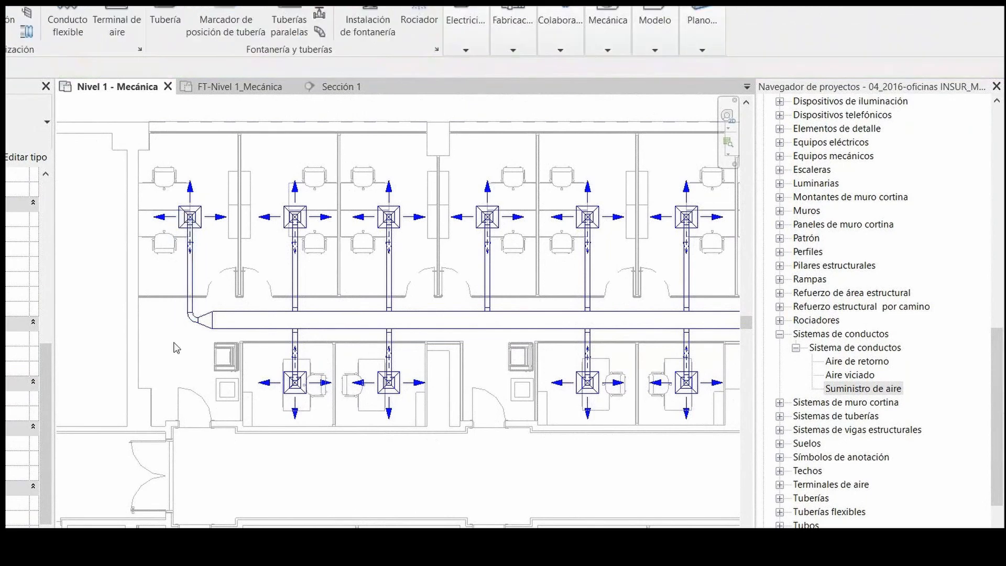
scroll(173, 341, "down", 2)
scroll(370, 320, "down", 2)
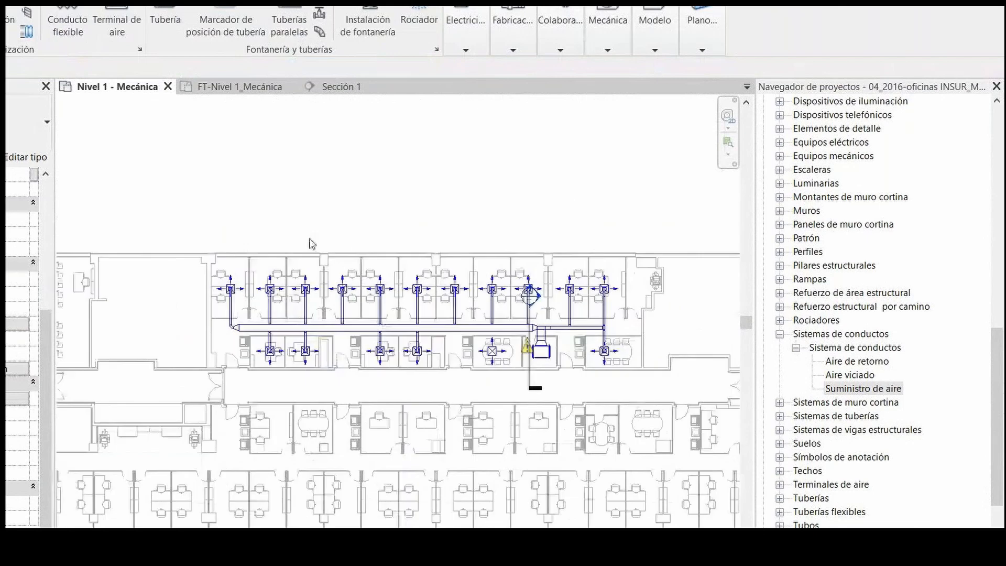
Step: Open the 3D view at the supply ductwork and set its visual style to Colores coherentes
scroll(310, 240, "up", 3)
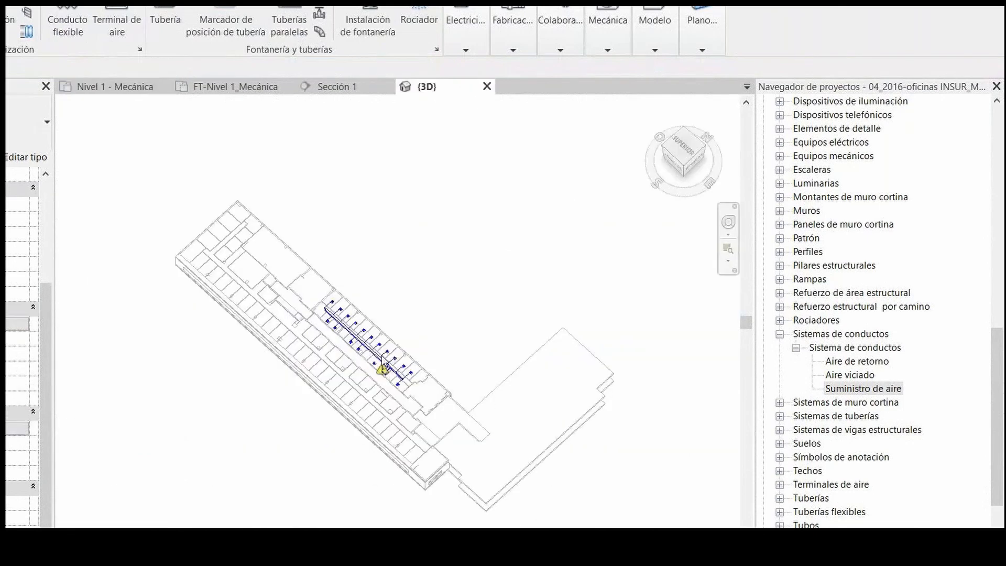
scroll(393, 371, "up", 3)
scroll(393, 371, "up", 2)
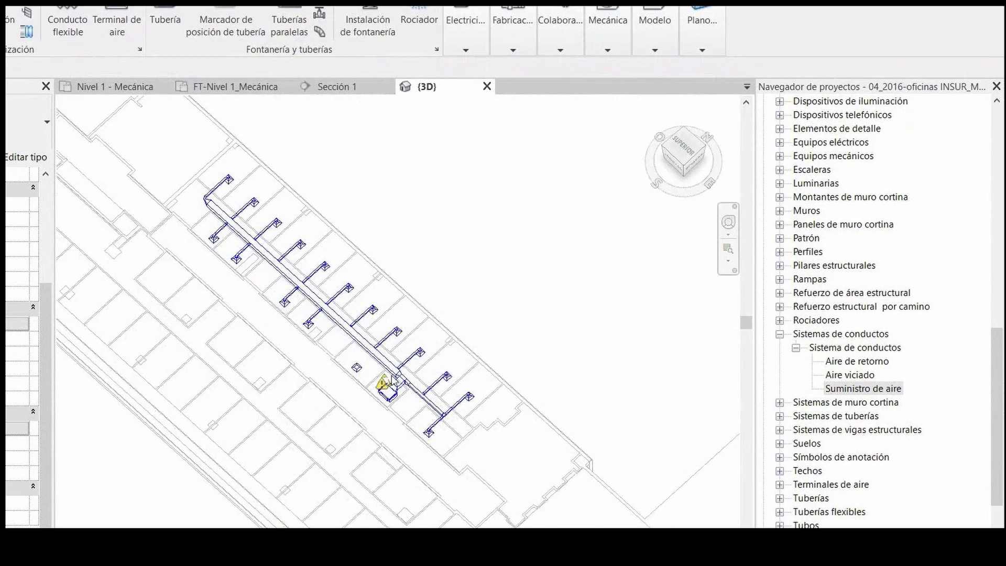
middle_click_drag(393, 376, 545, 479, "shift")
left_click(135, 551)
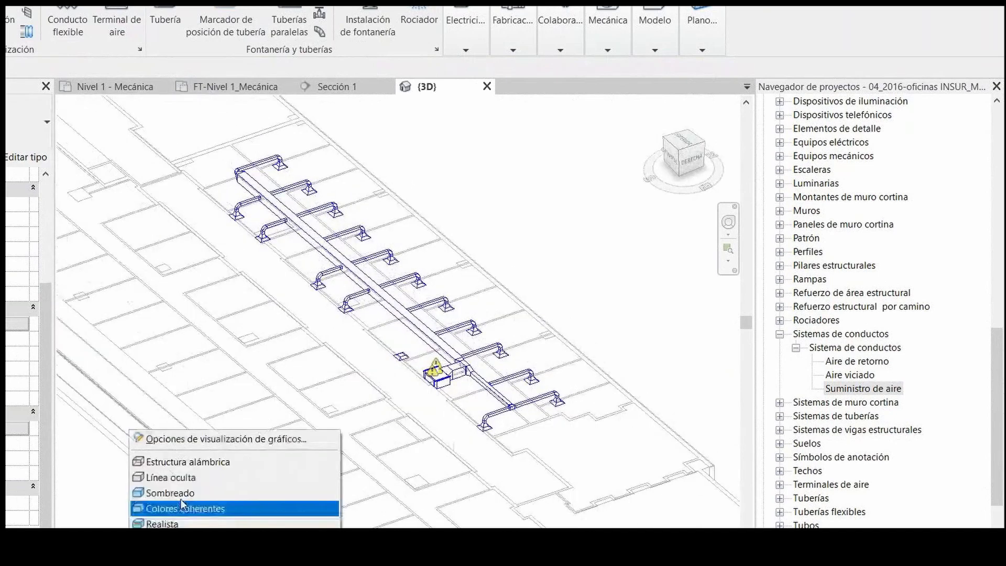
left_click(183, 506)
Step: Select the whole connected supply duct network in the 3D view and filter the air terminals out of the selection
scroll(437, 337, "up", 3)
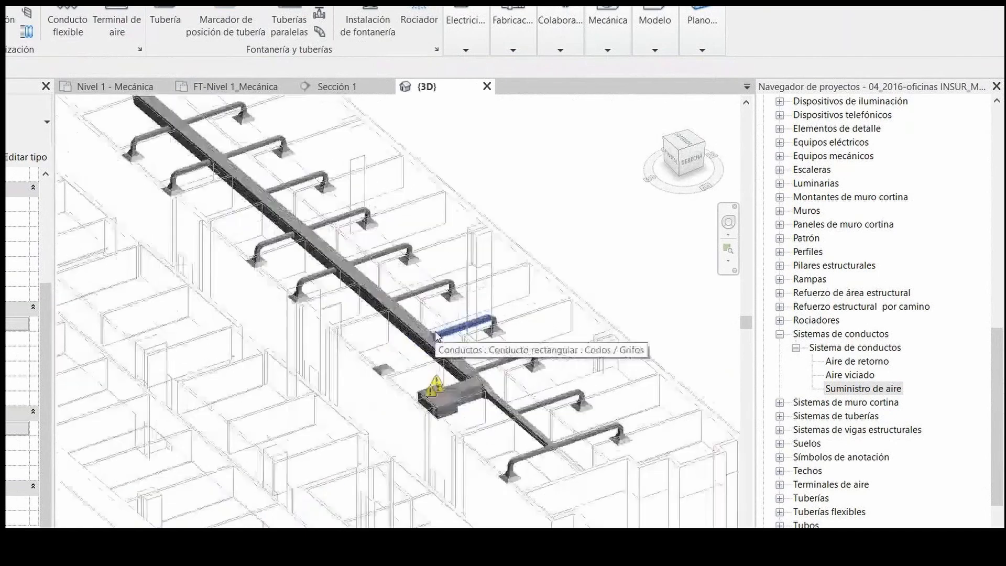
scroll(538, 449, "up", 2)
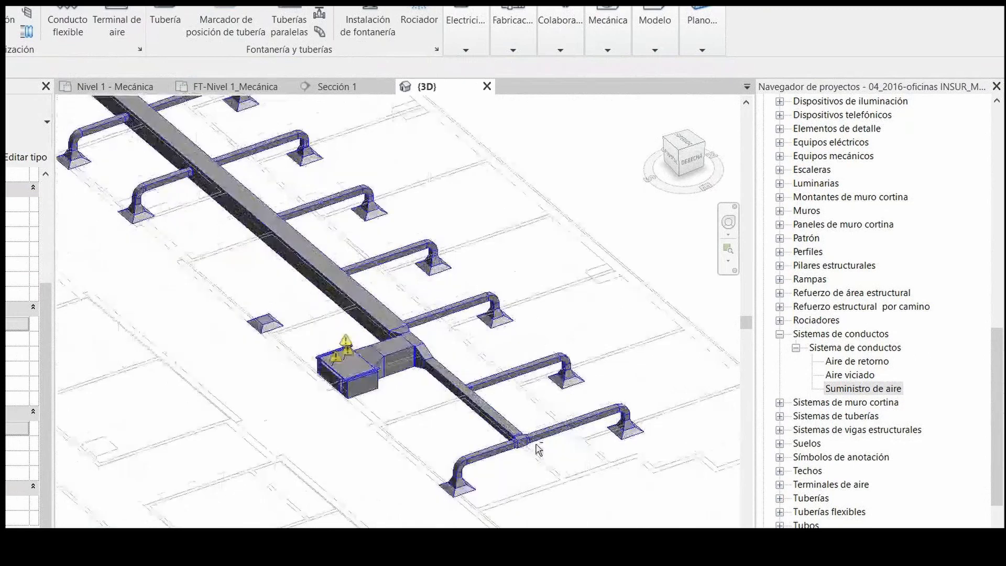
mouse_move(539, 449)
middle_mouse_down("shift")
mouse_move(521, 422)
mouse_move(544, 440)
middle_mouse_up("shift")
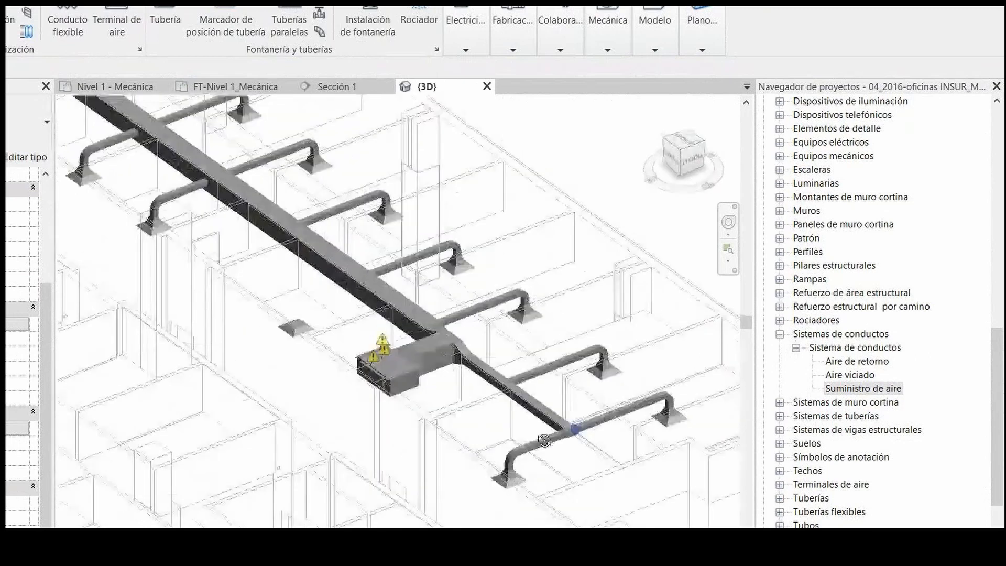
scroll(569, 442, "down", 2)
scroll(238, 181, "up", 1)
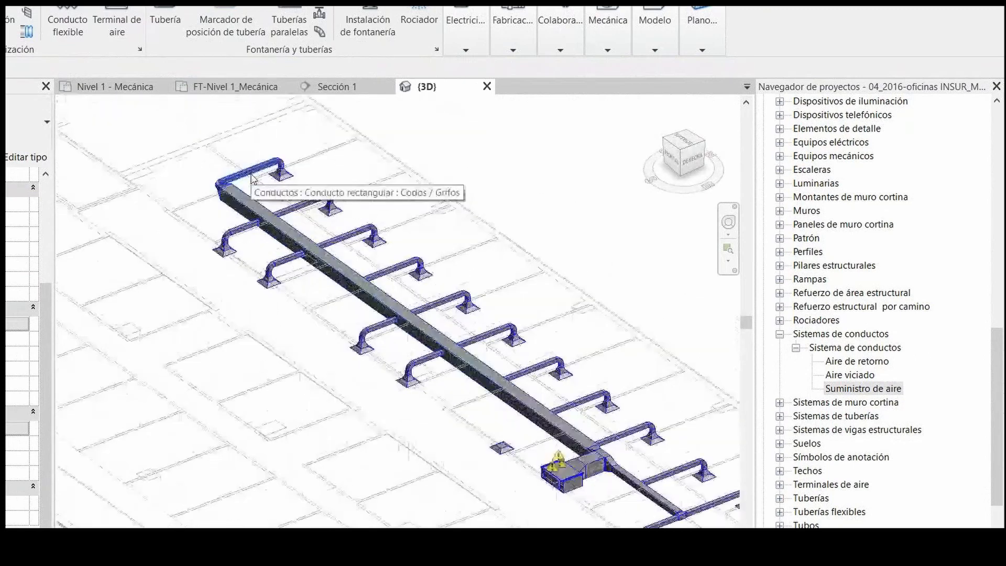
key("Tab")
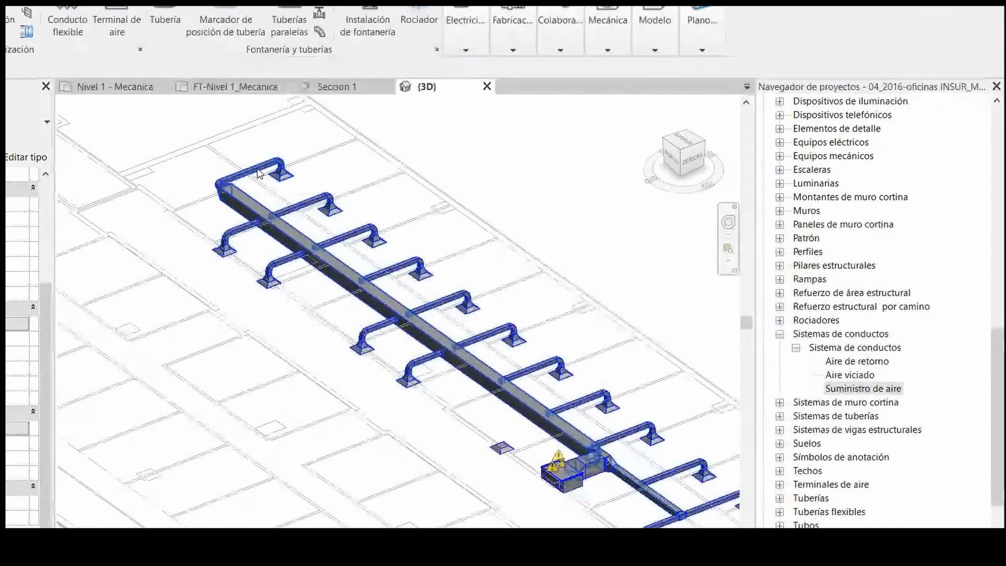
left_click(257, 173)
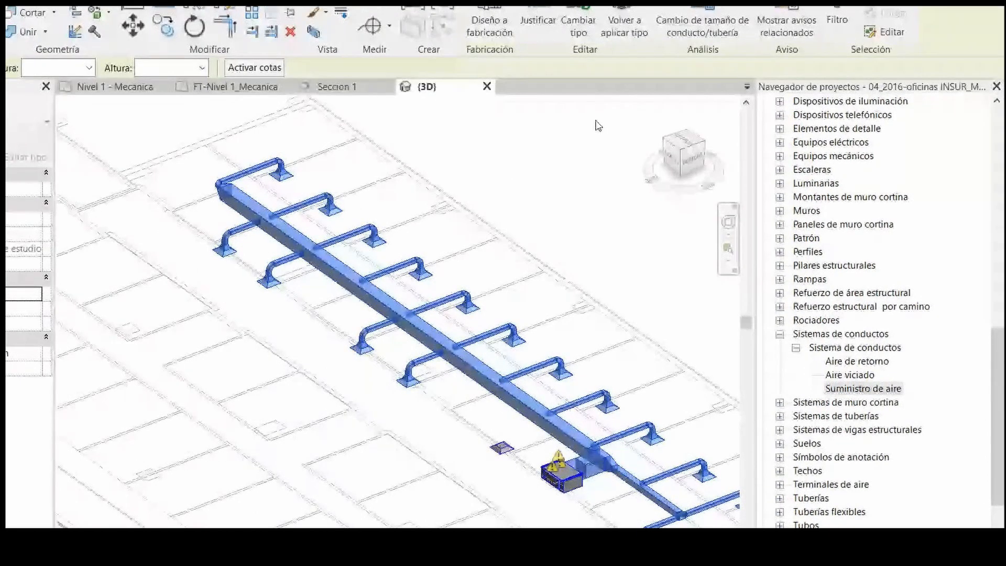
left_click(837, 24)
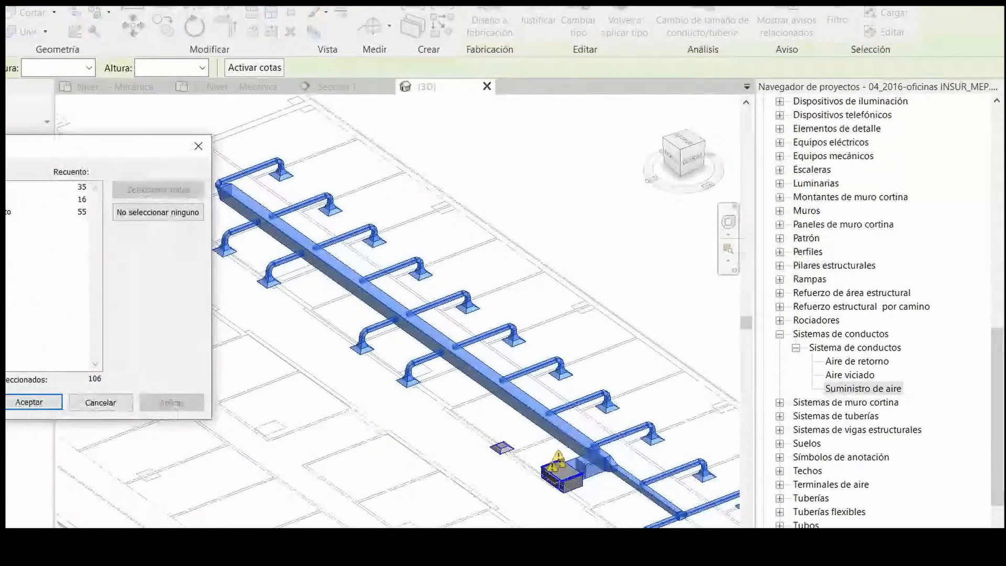
left_click(8, 199)
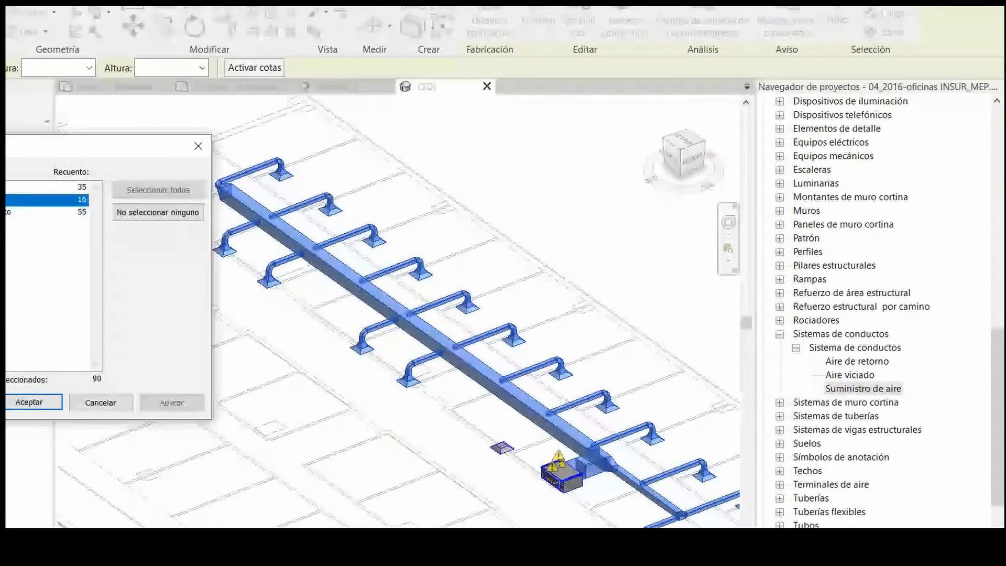
left_click(29, 402)
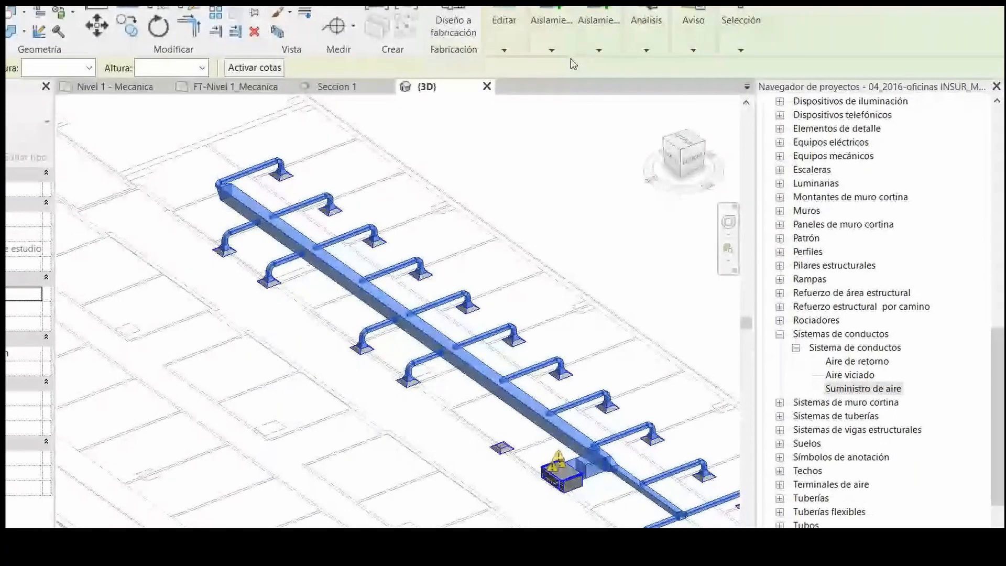
Step: Add 25 mm duct insulation of type Placa de fibra rígida to the selected ducts and fittings
left_click(551, 37)
left_click(553, 89)
left_click(400, 166)
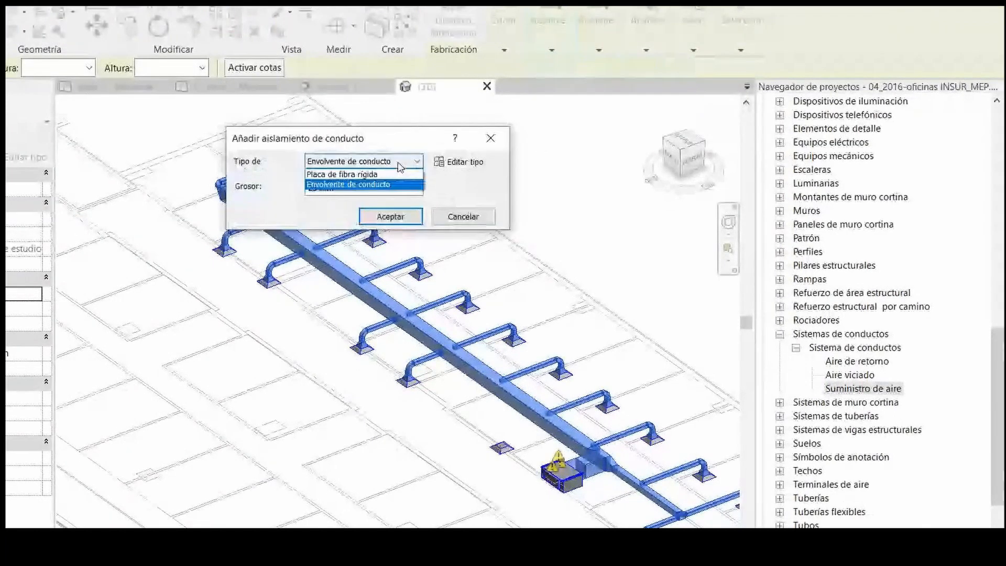
left_click(379, 172)
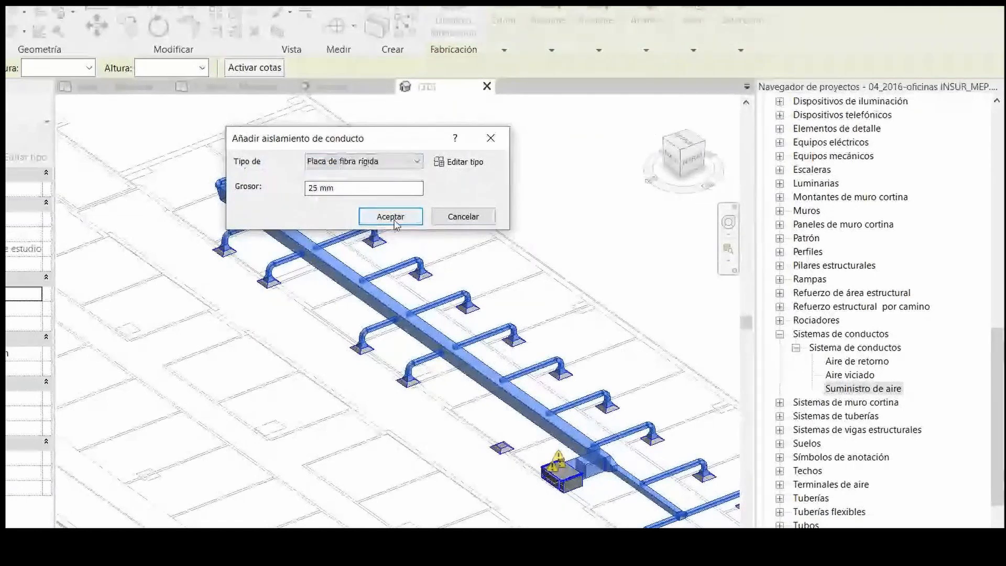
left_click(390, 217)
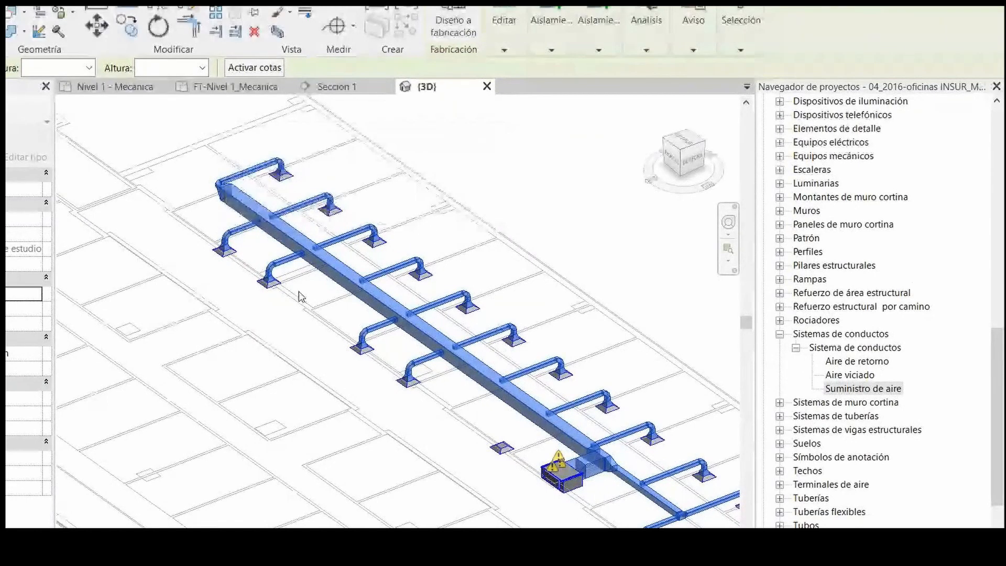
key("Escape")
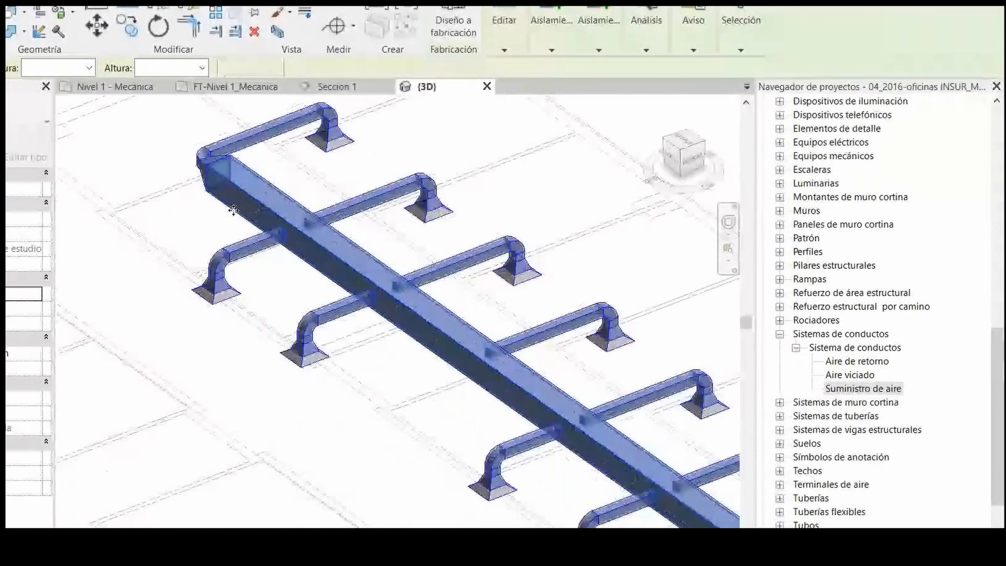
Step: Examine the insulated supply ductwork in 3D, from the main duct's far end to the fan coil unit and its surroundings
scroll(283, 281, "up", 5)
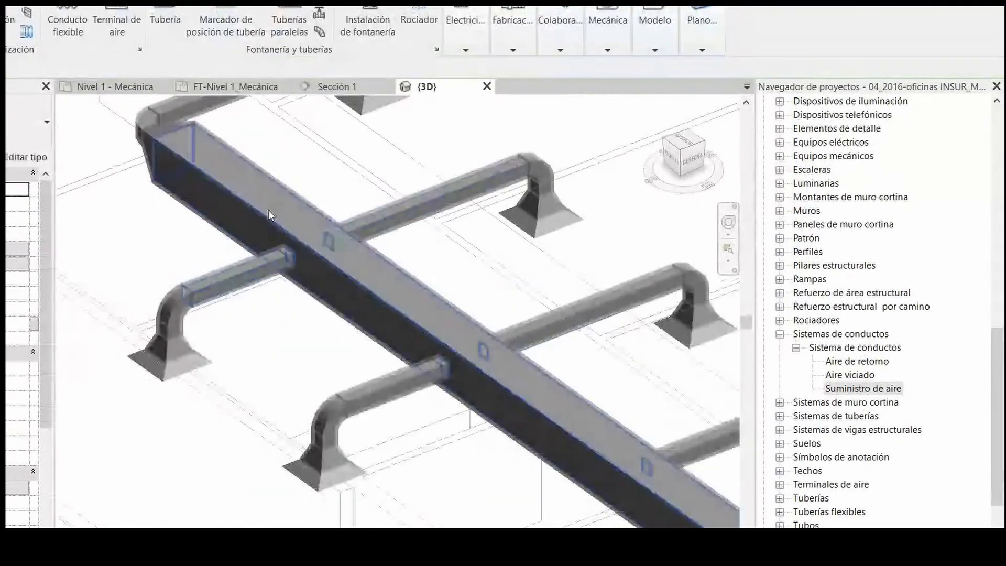
scroll(276, 240, "down", 5)
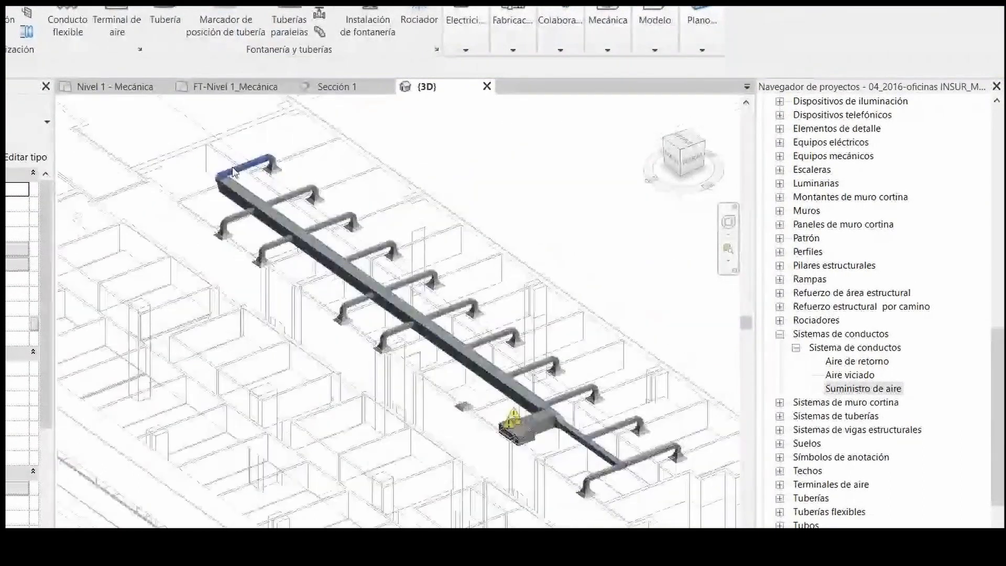
scroll(512, 400, "up", 2)
scroll(580, 389, "down", 2)
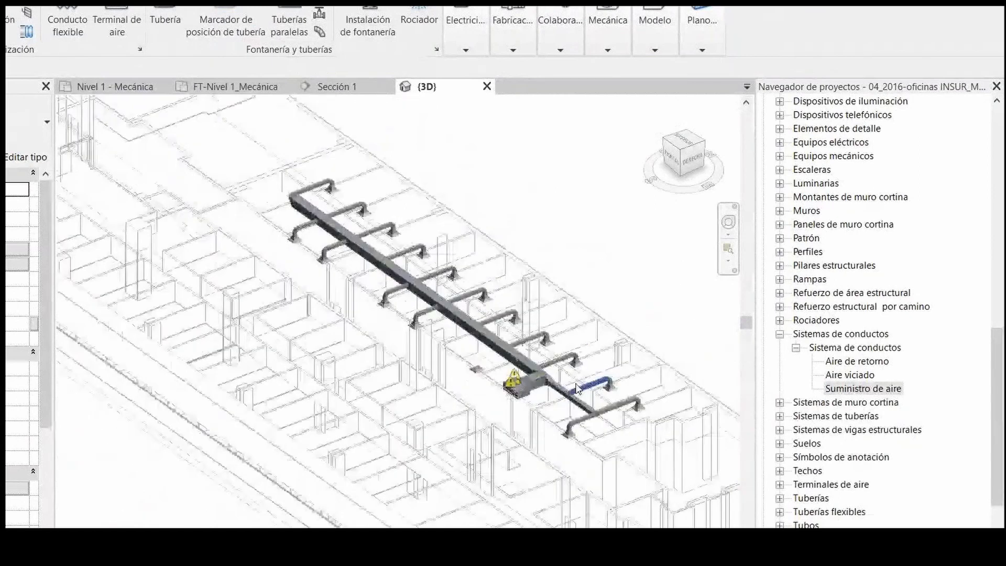
scroll(459, 343, "up", 2)
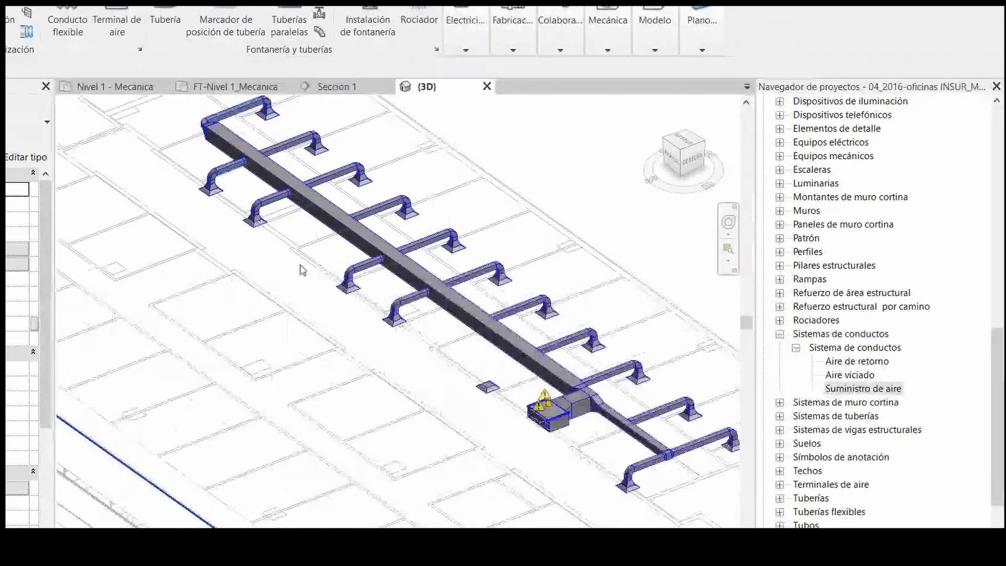
scroll(558, 423, "up", 4)
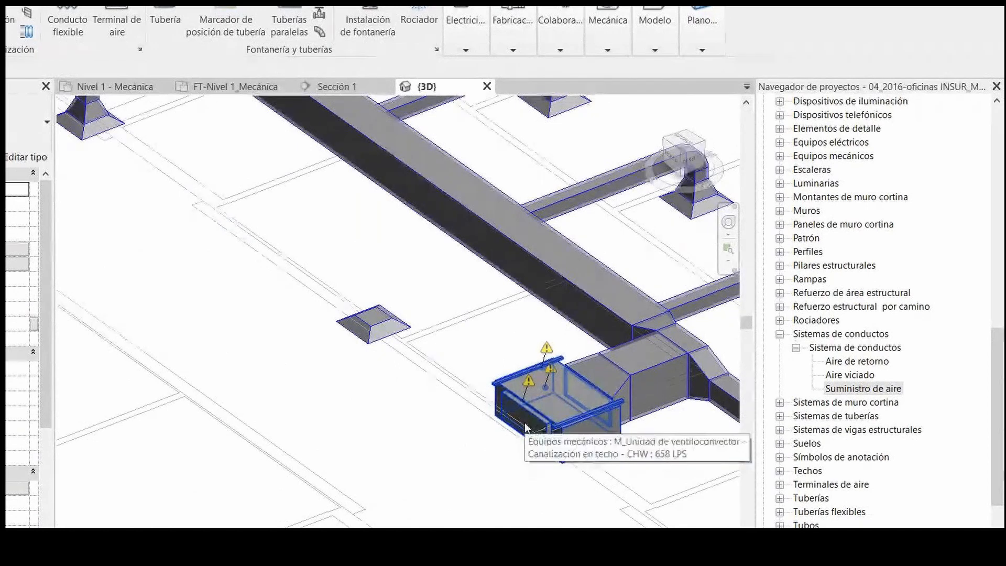
scroll(586, 408, "down", 3)
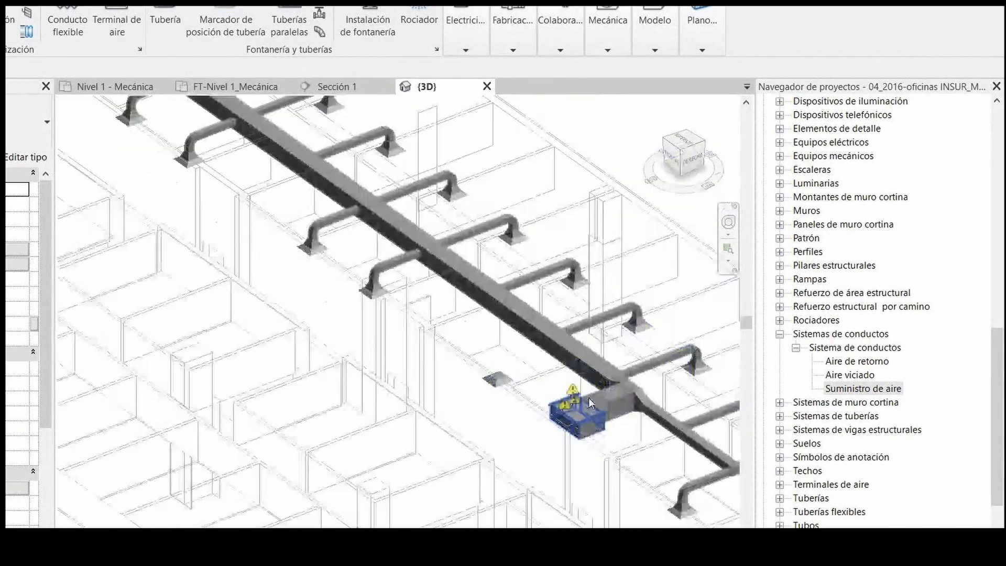
scroll(586, 411, "down", 3)
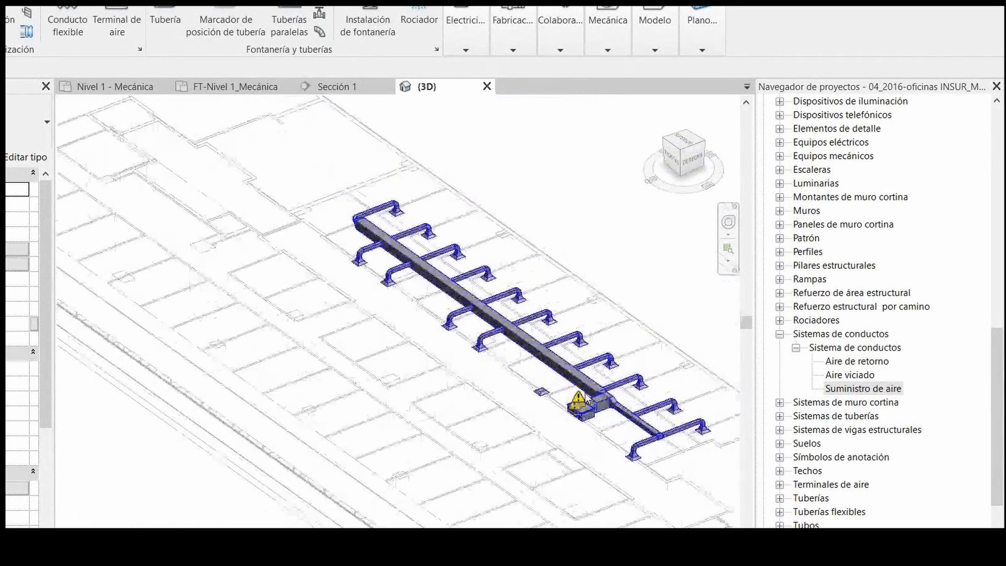
middle_click_drag(587, 403, 560, 374, "shift")
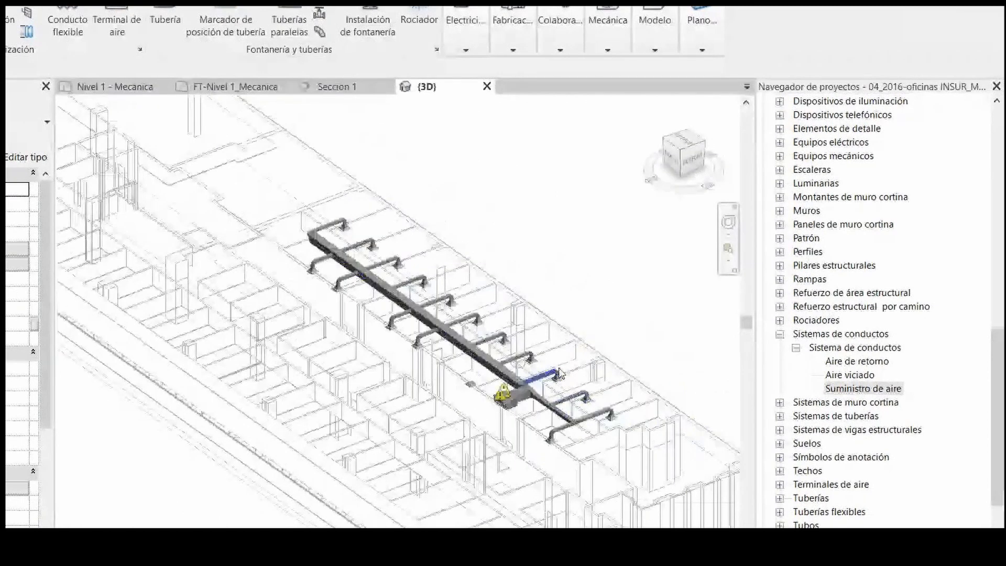
scroll(559, 373, "up", 2)
scroll(242, 278, "down", 3)
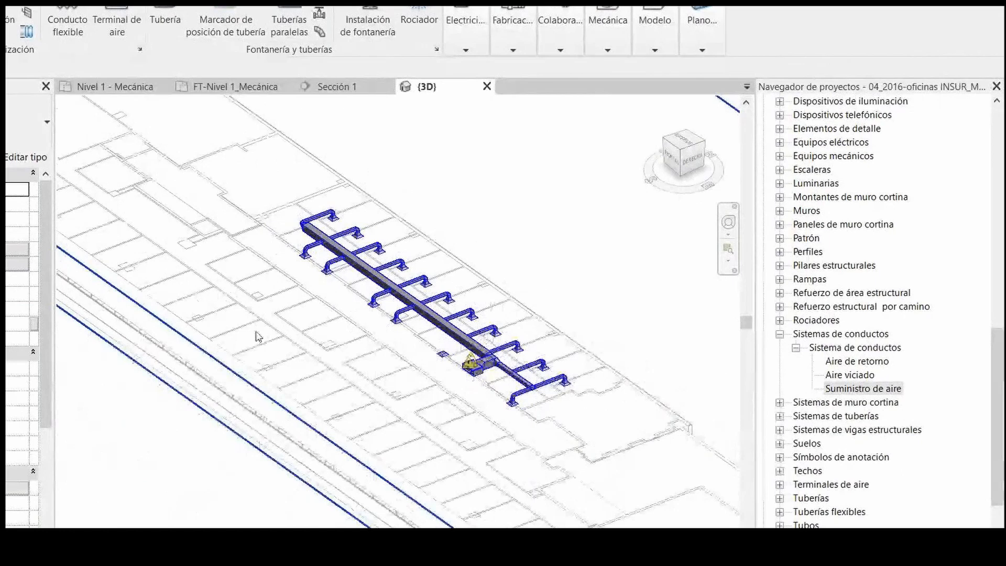
scroll(451, 362, "down", 3)
scroll(449, 374, "up", 2)
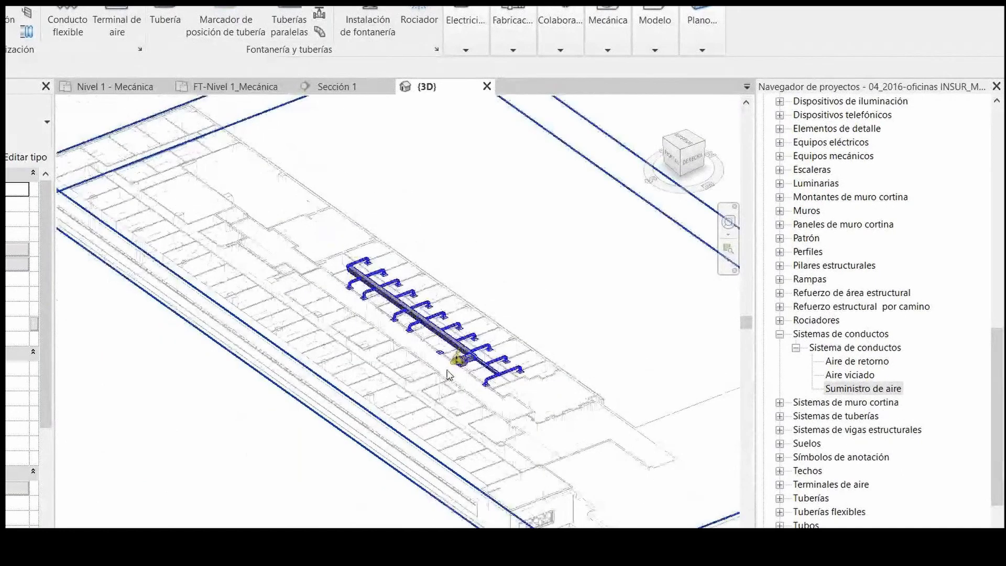
scroll(448, 374, "up", 5)
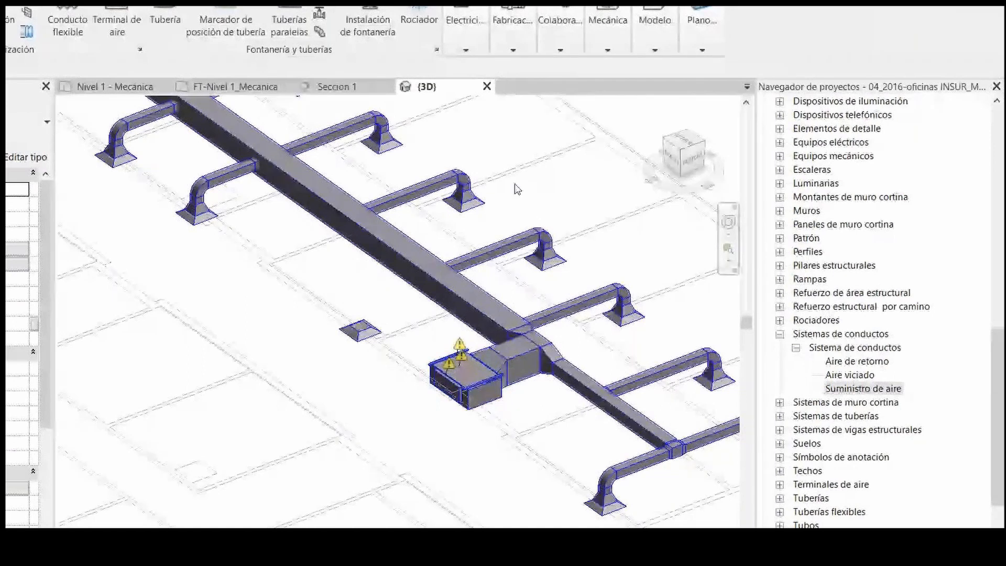
Step: Inspect the fan coil unit's duct, pipe and electrical connectors on its side facing the main duct run
left_click(493, 389)
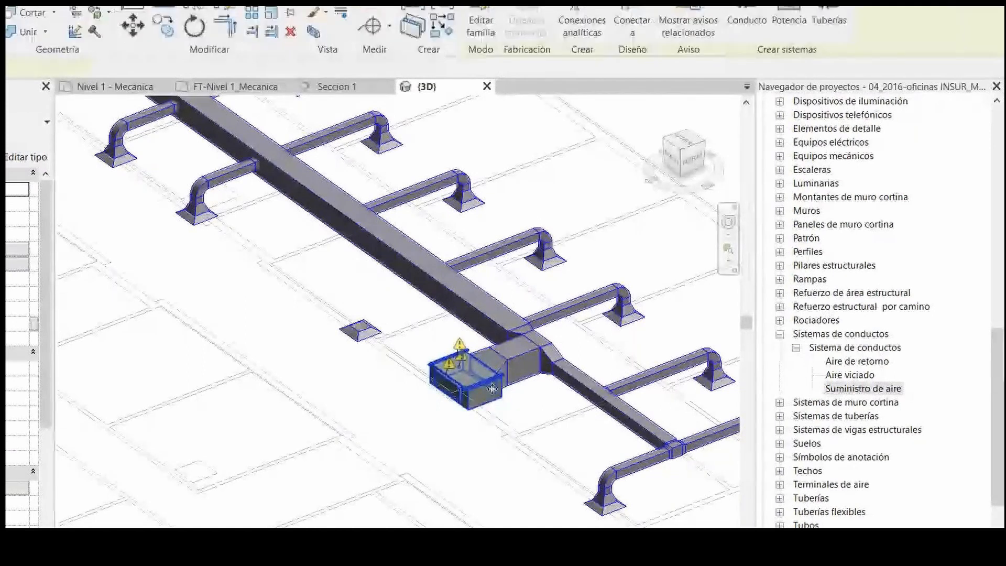
middle_click_drag(493, 389, 658, 424, "shift")
scroll(440, 398, "up", 2)
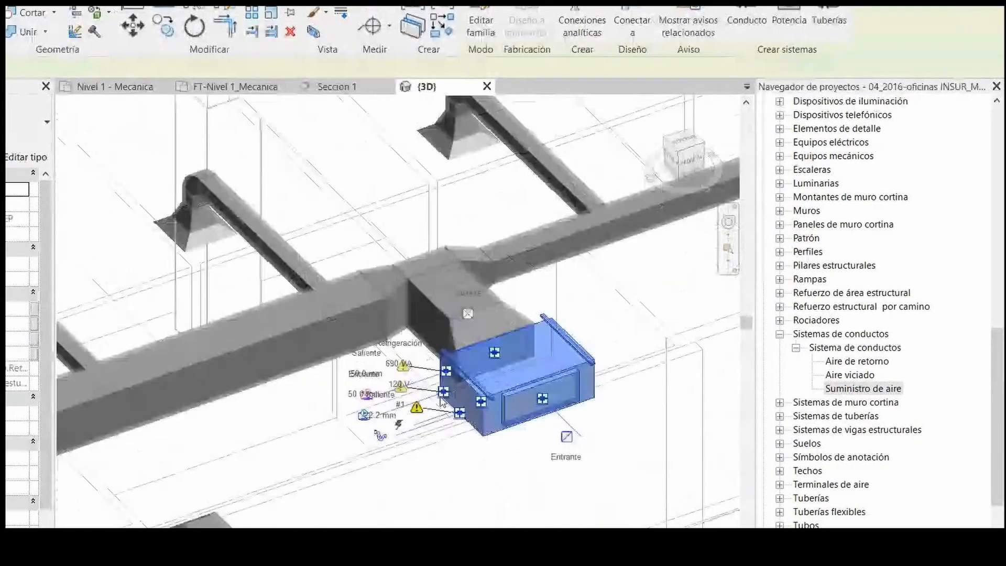
scroll(464, 392, "up", 2)
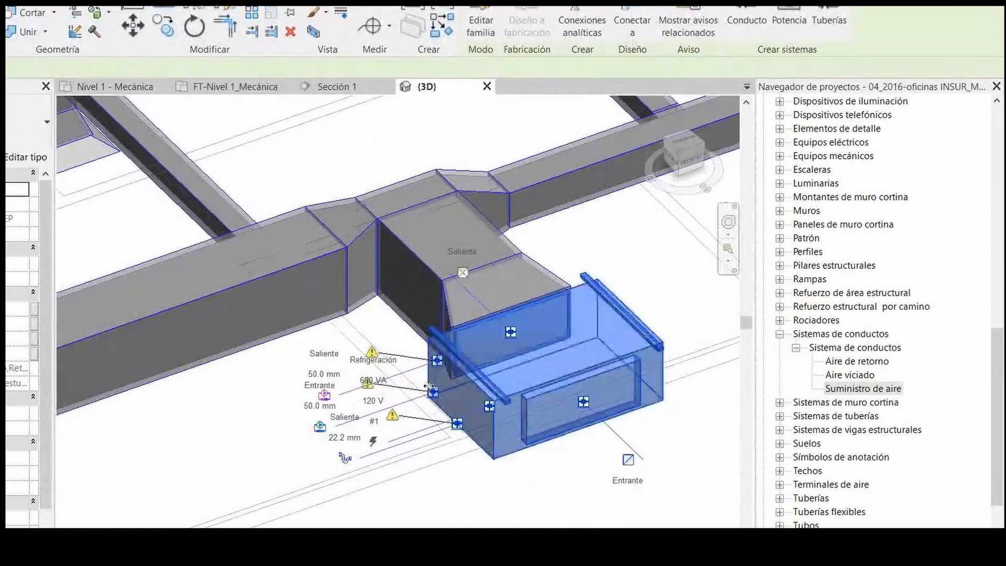
scroll(336, 385, "up", 2)
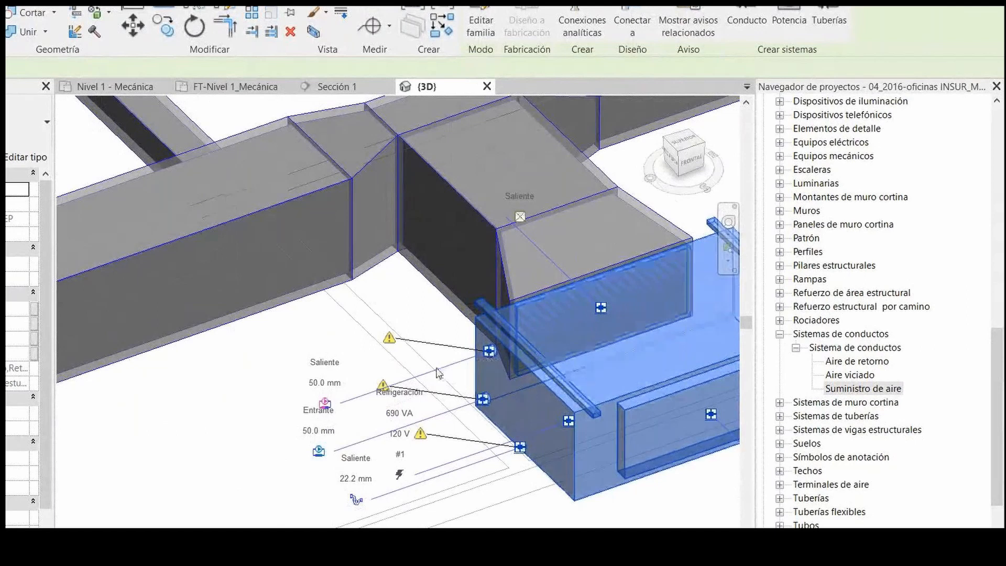
left_click(497, 409)
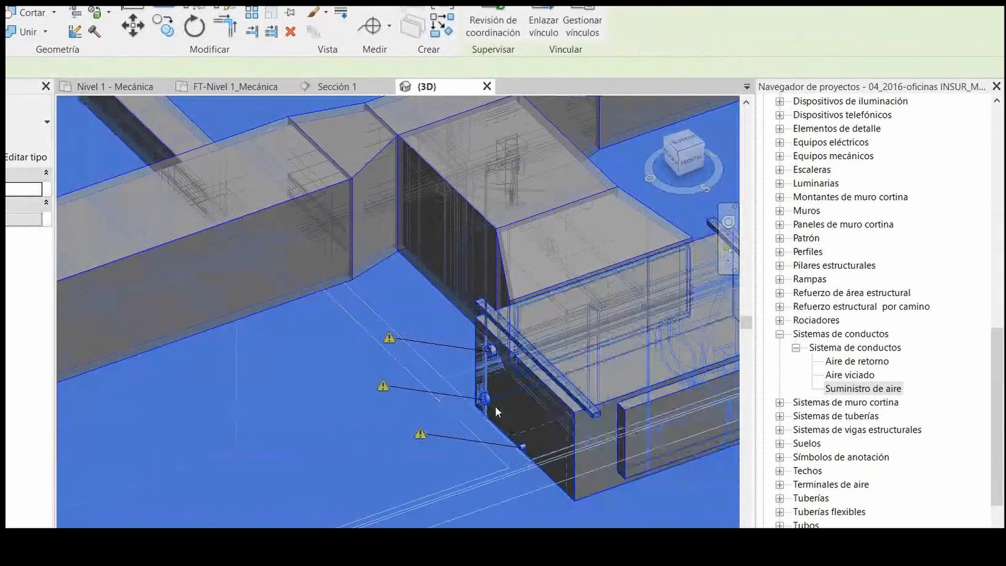
key("Escape")
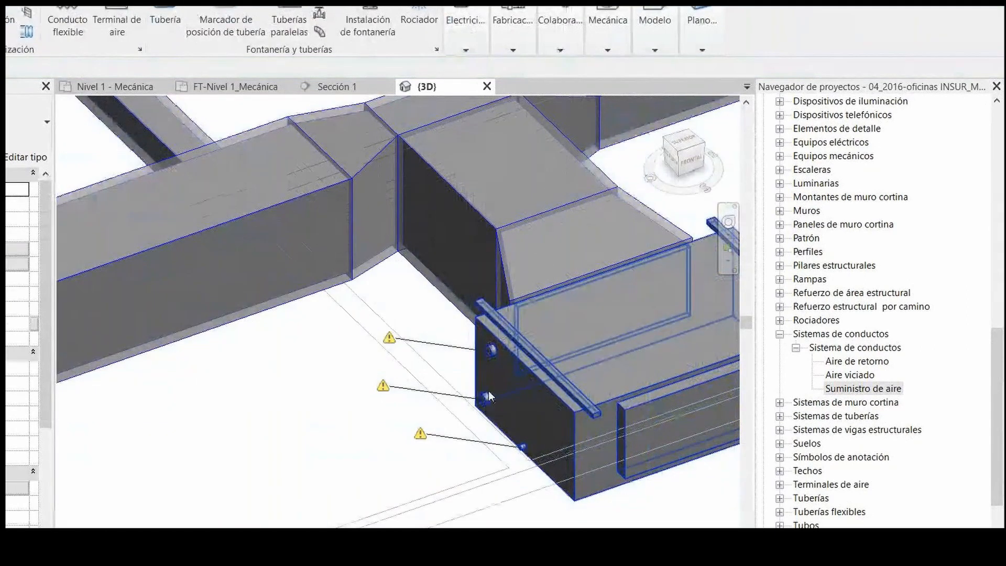
left_click(507, 385)
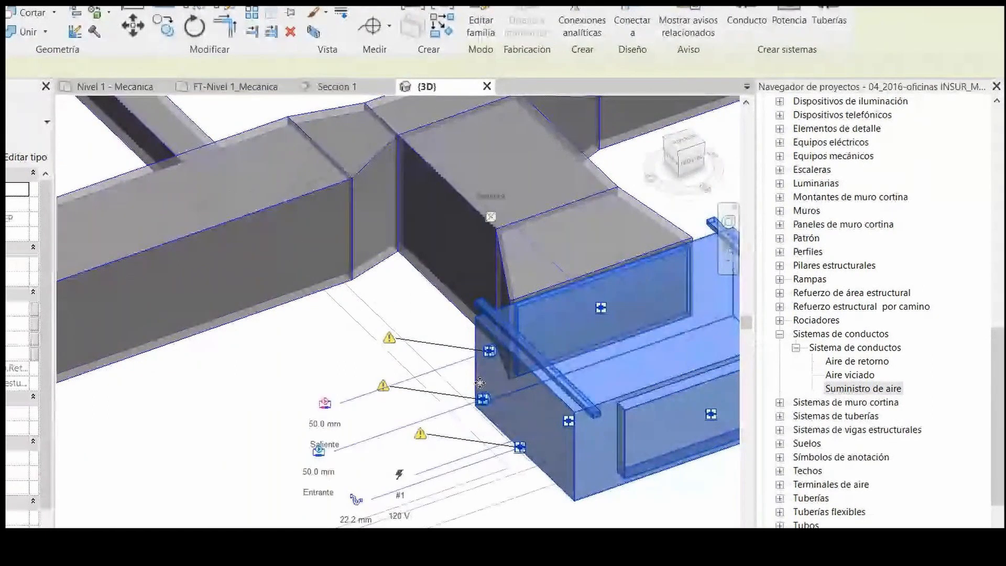
key("Escape")
Step: Review the whole supply network in 3D and return to the Nivel 1 - Mecánica floor plan
scroll(505, 376, "down", 10)
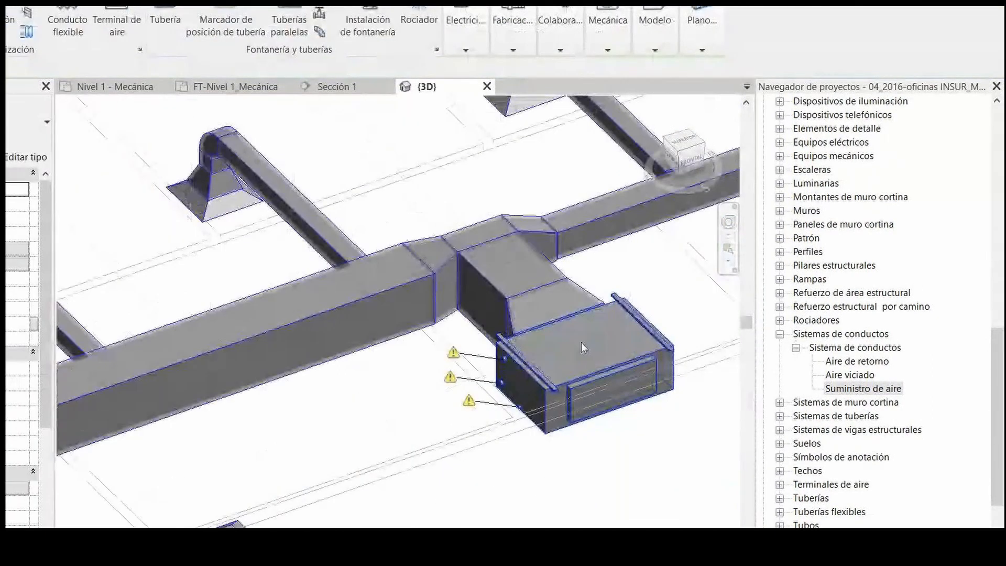
scroll(557, 237, "down", 1)
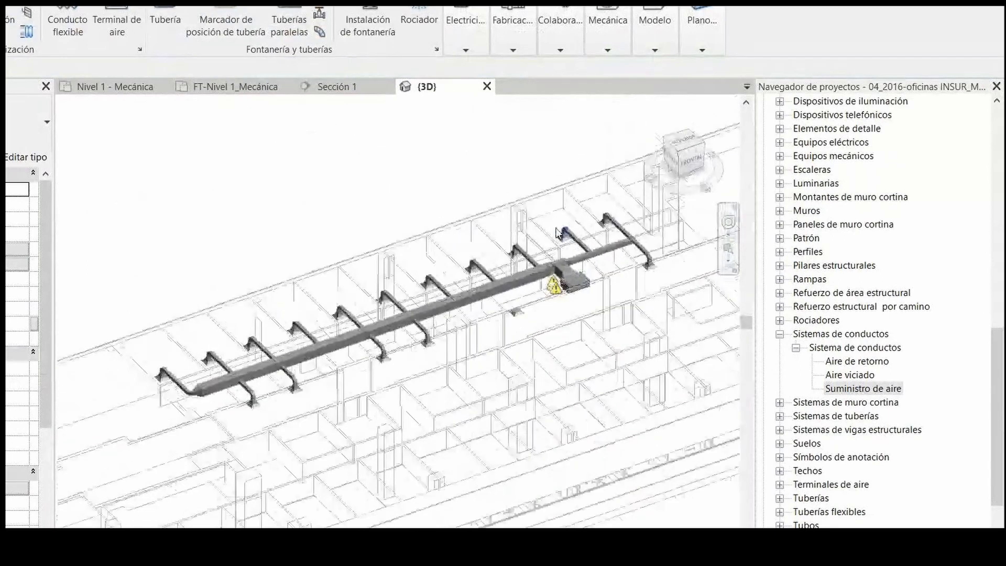
scroll(220, 333, "up", 4)
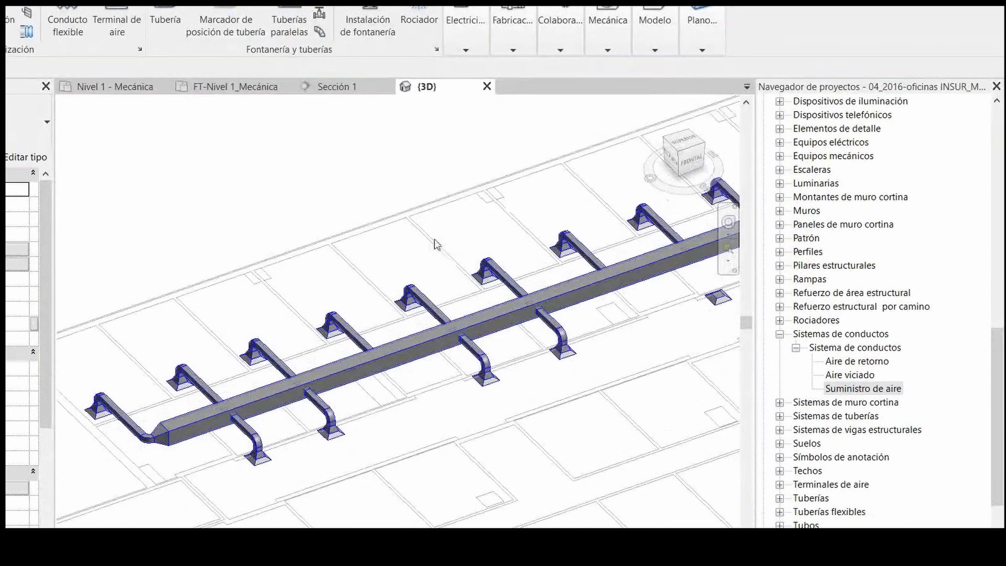
left_click(128, 88)
scroll(526, 225, "down", 2)
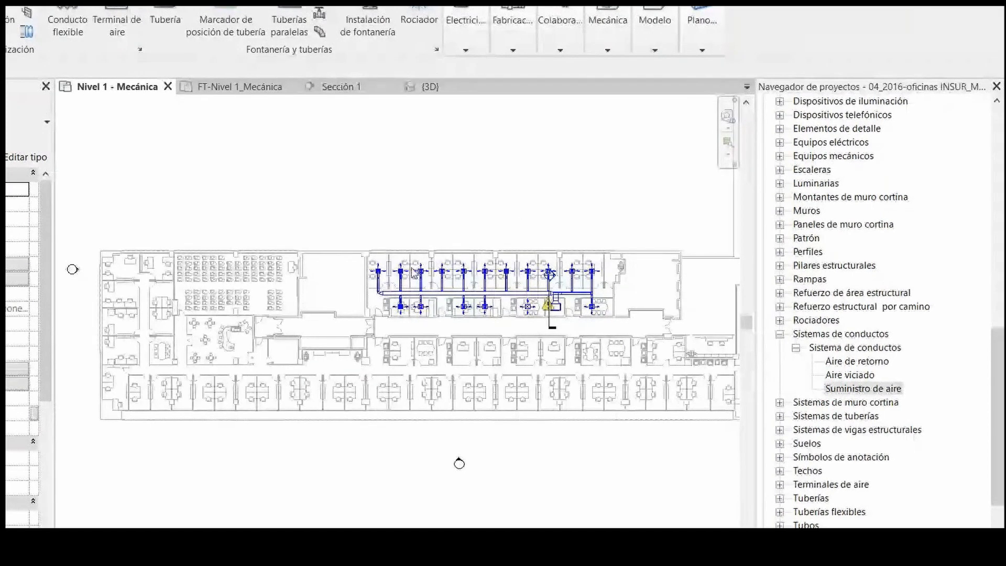
Step: Open the Tabla de planificación de espacios schedule and review the spaces' types, conditioning, areas, volumes and zones
scroll(411, 269, "up", 1)
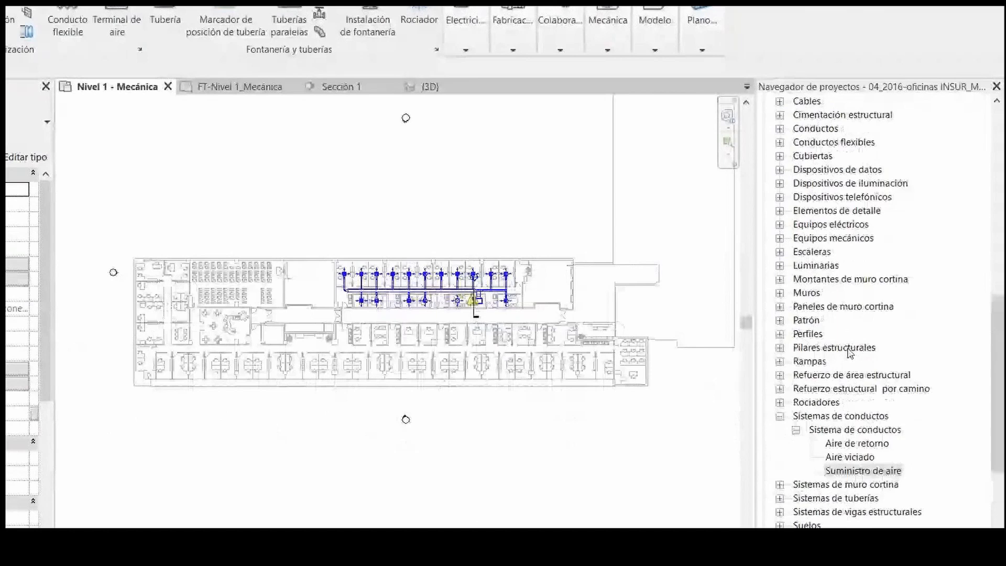
scroll(850, 353, "up", 10)
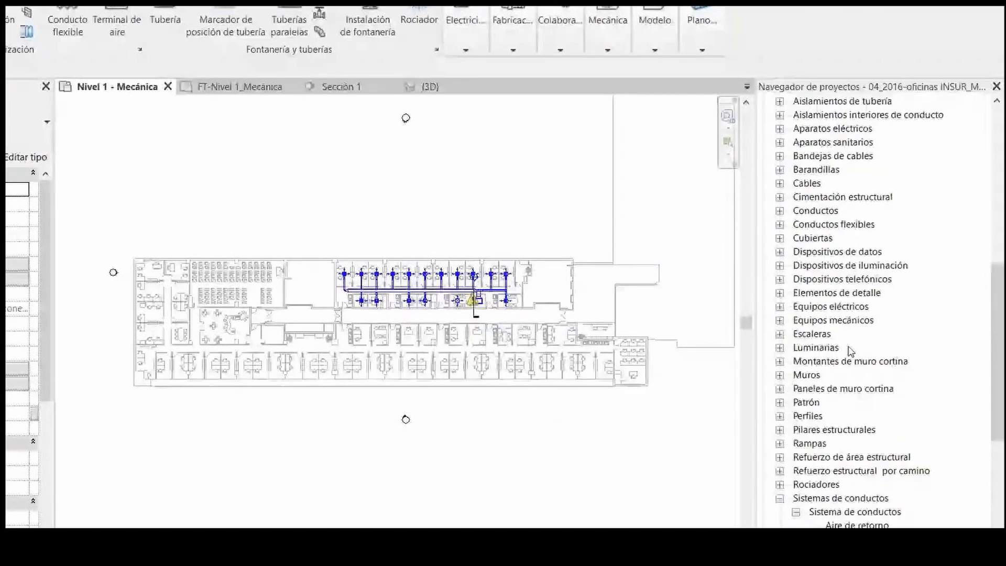
left_click(900, 293)
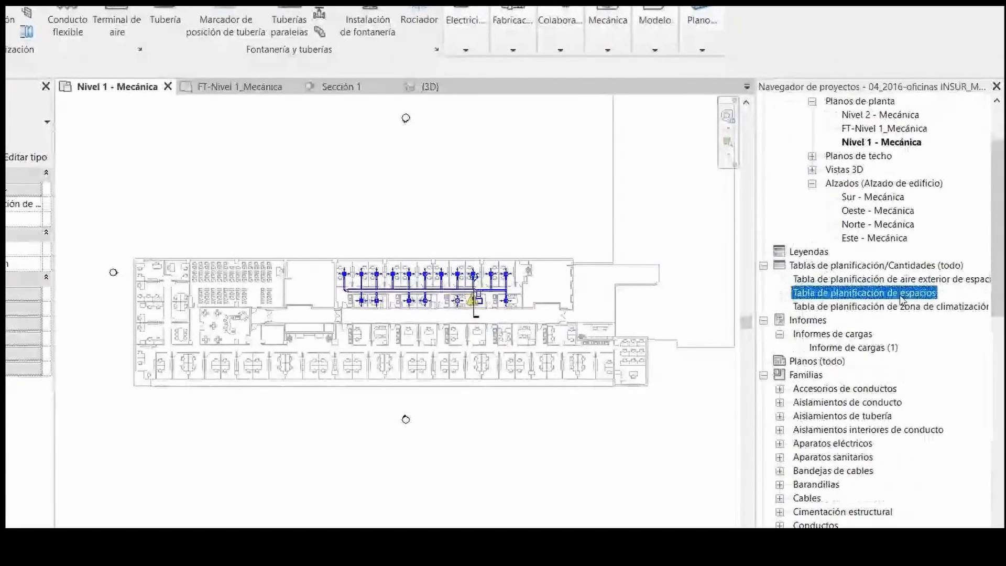
double_click(901, 293)
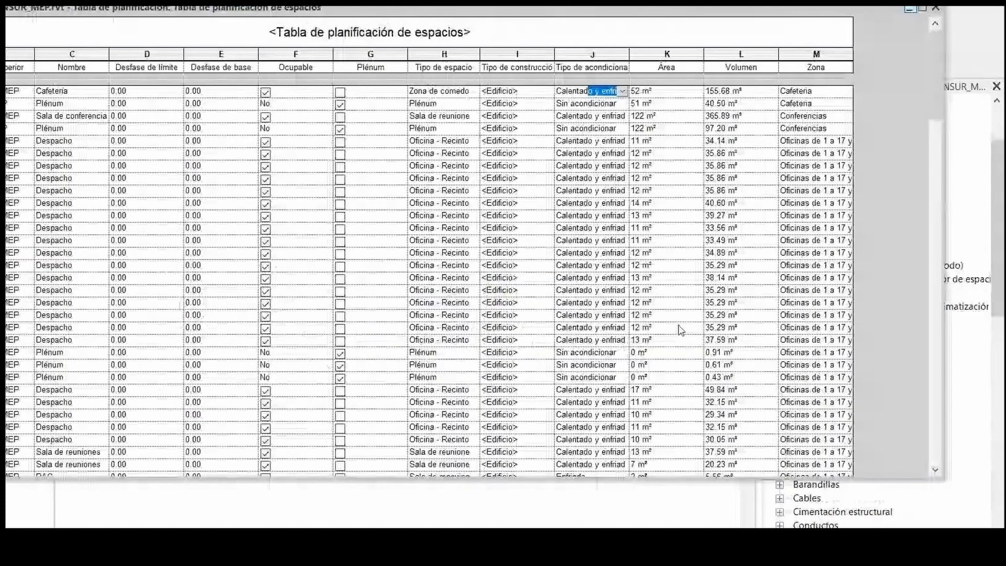
scroll(400, 166, "down", 1)
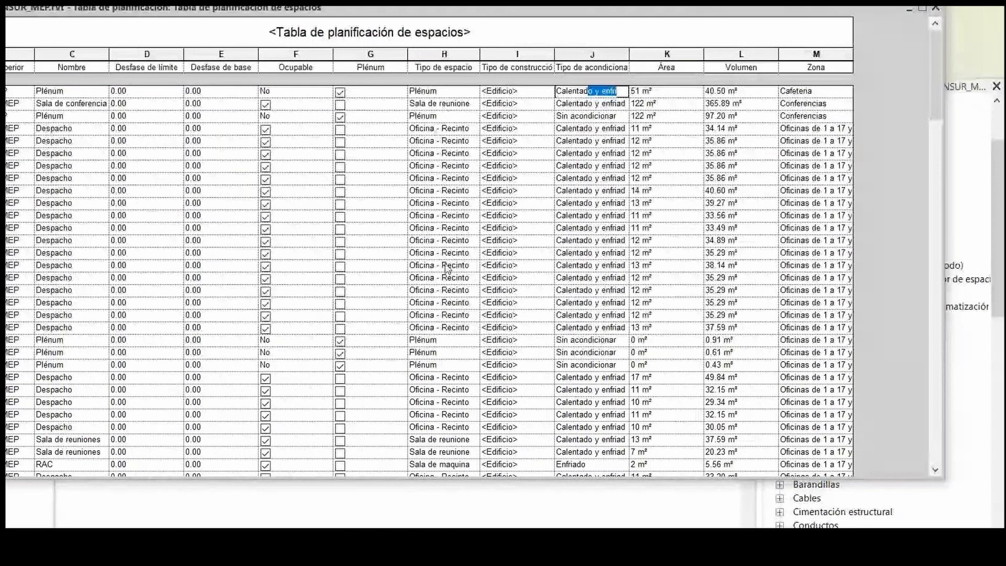
scroll(448, 268, "down", 1)
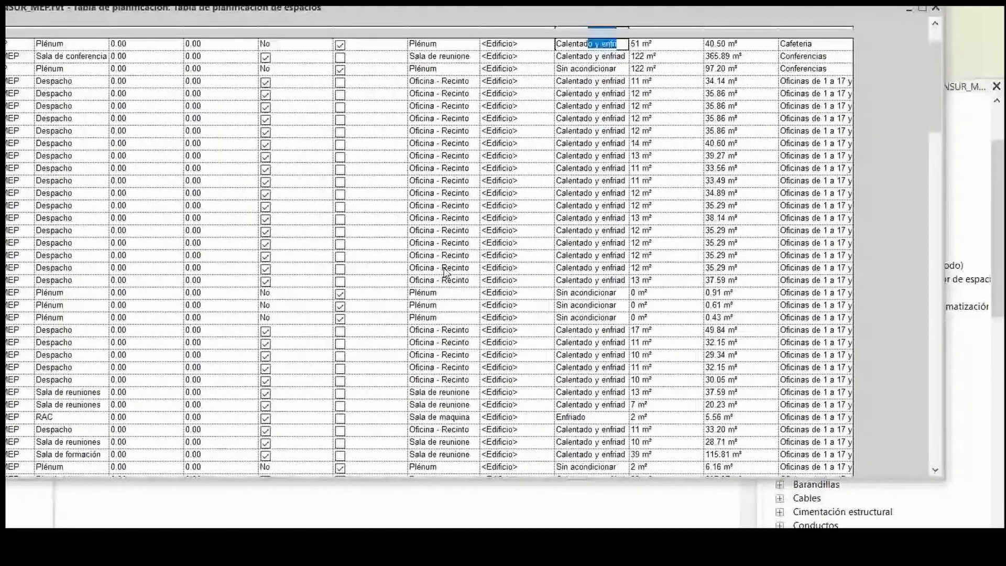
scroll(349, 180, "up", 1)
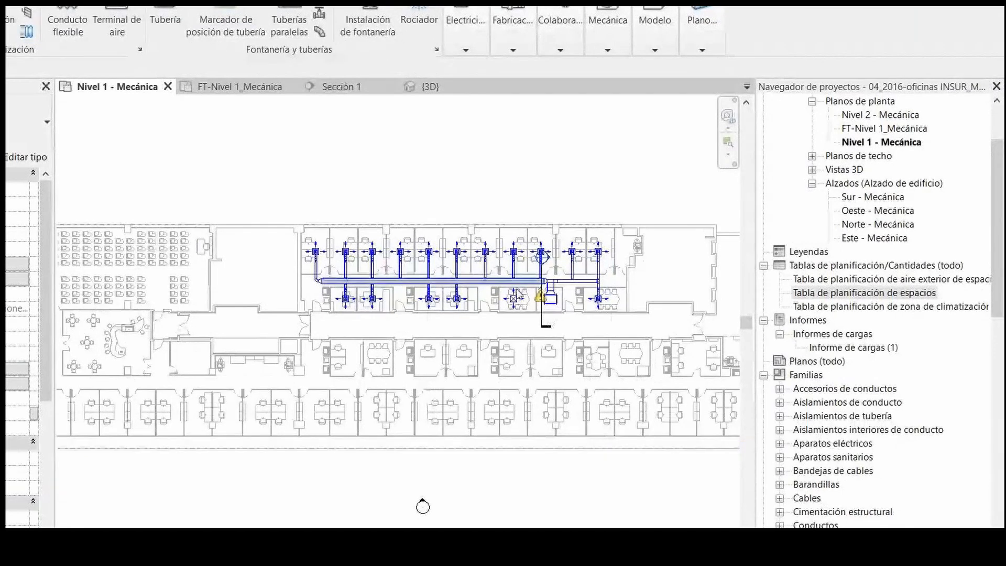
Step: Check the calculated heating and cooling loads of ZONA DE ESTUDIO in the Tabla de planificación de zona de climatización, and close the schedule
scroll(516, 290, "up", 2)
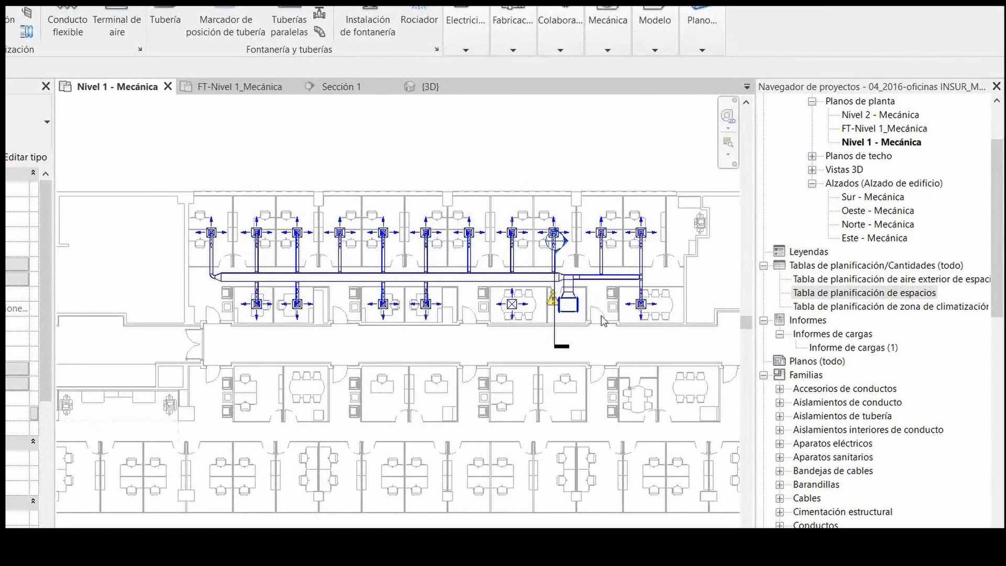
left_click(895, 308)
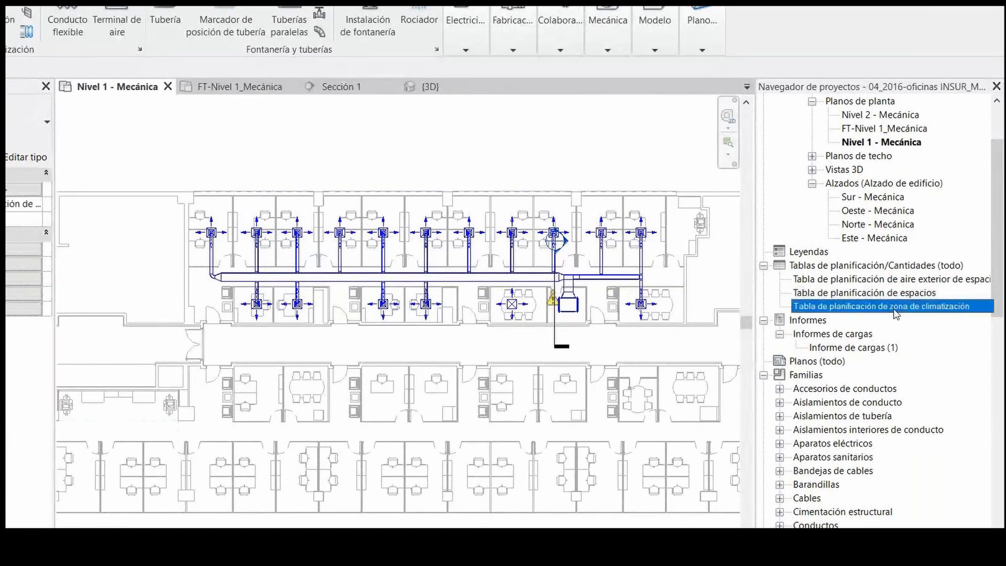
double_click(896, 307)
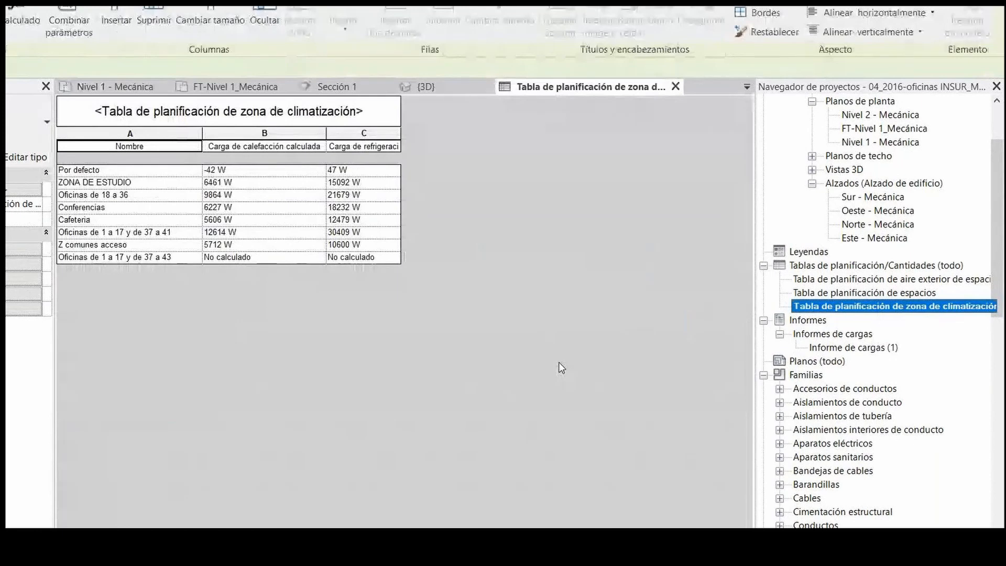
left_click(247, 184)
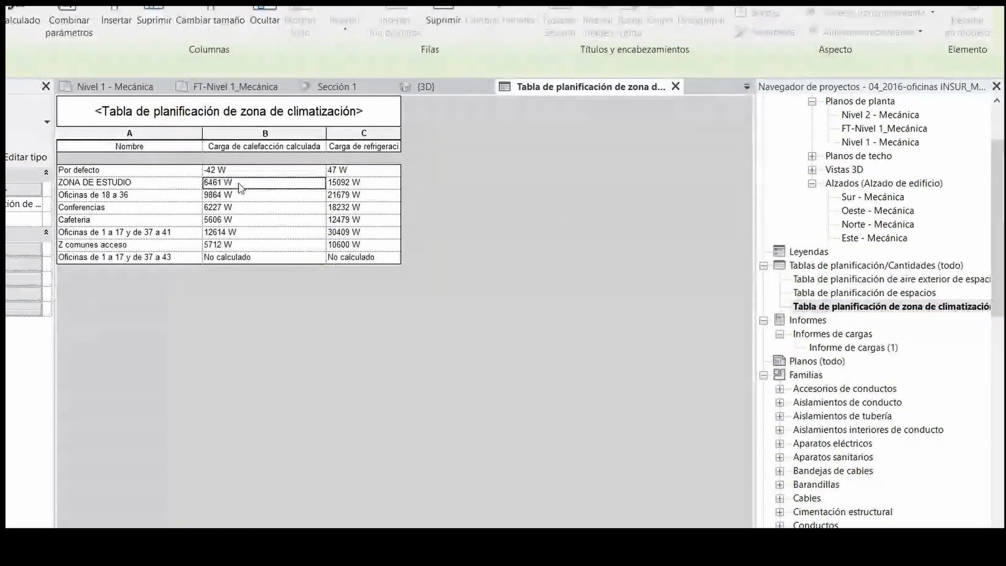
left_click(360, 187)
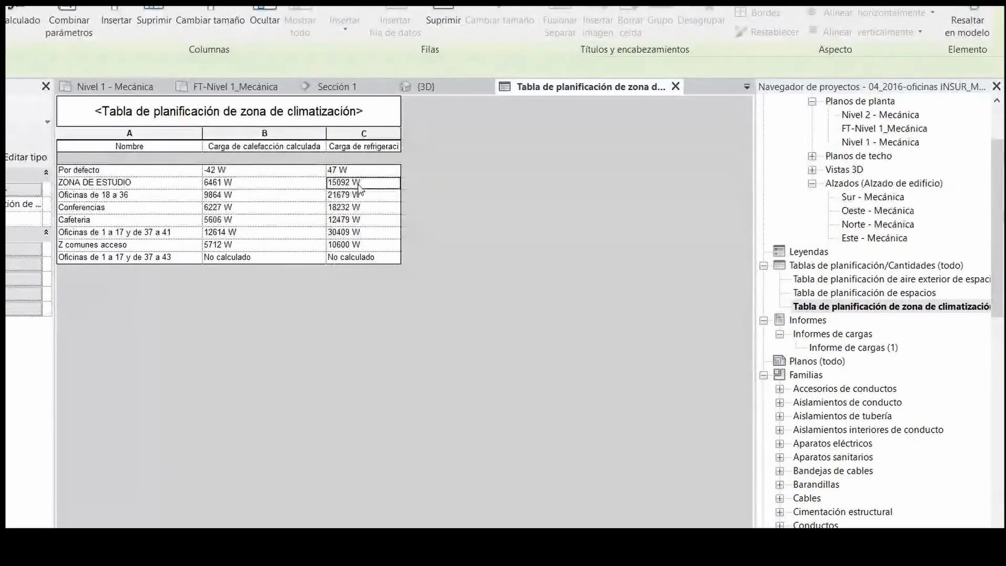
left_click(675, 87)
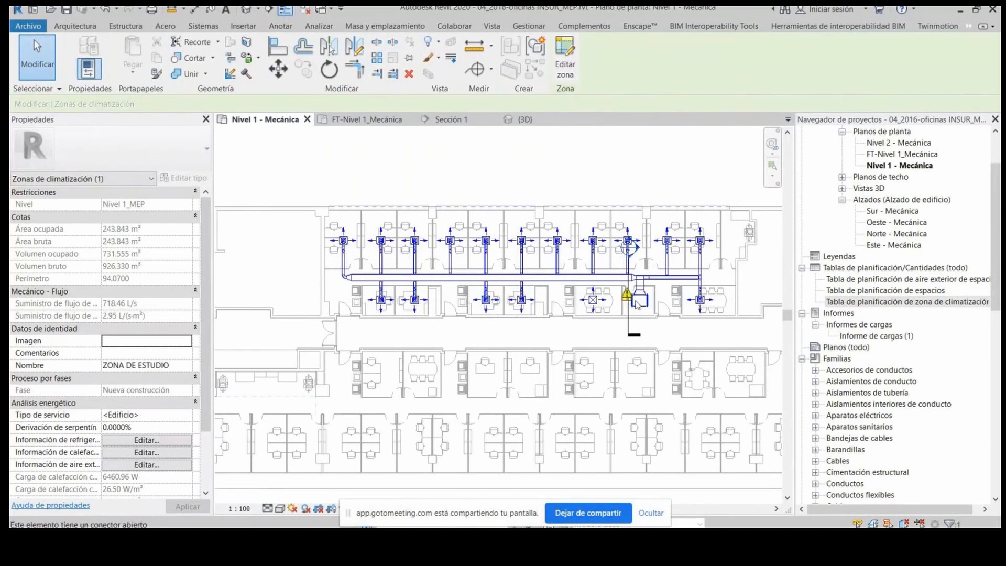
Step: Inspect the properties of the long main supply duct and of the short main duct beyond the fan coil unit
scroll(637, 304, "up", 2)
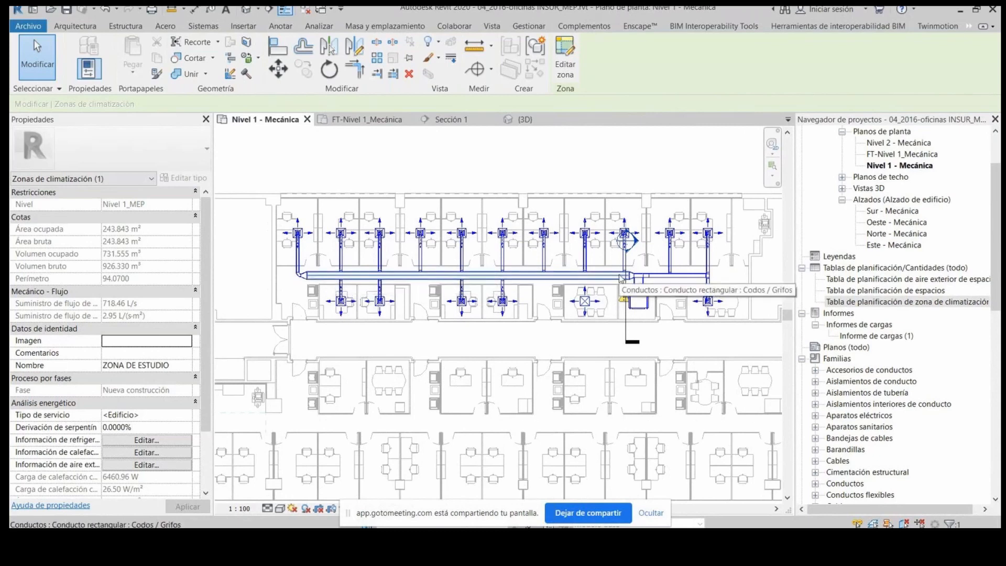
left_click(608, 281)
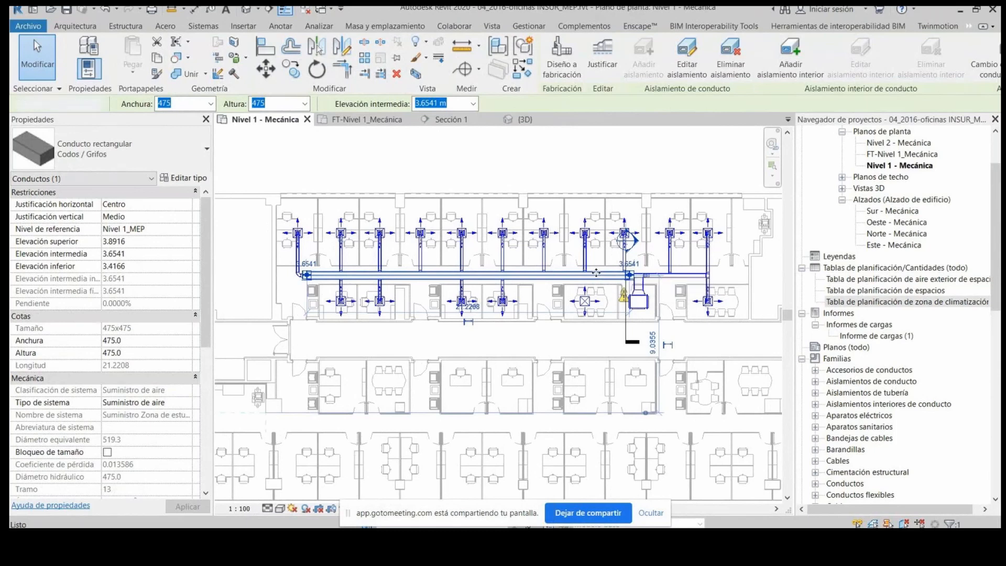
key("Escape")
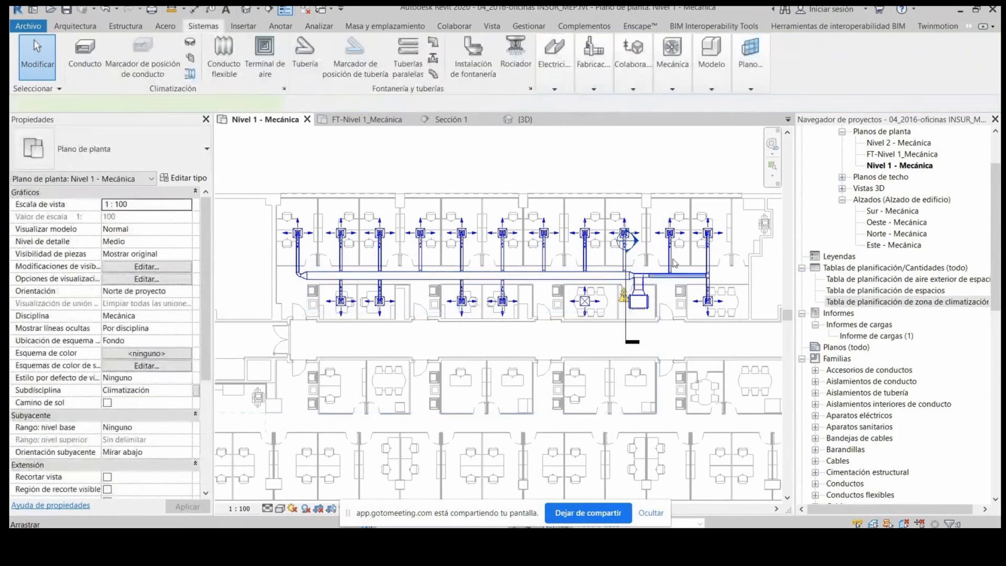
left_click(661, 276)
key("Escape")
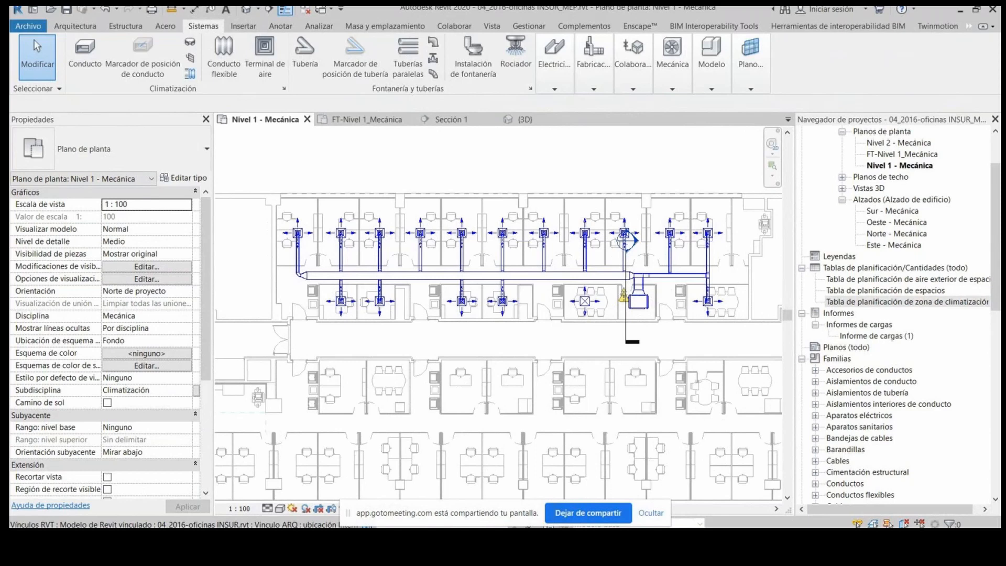
Step: Switch to the GoToMeeting window to check for participant questions, moving the screen-sharing bar clear of the meeting controls, and return to Revit
mouse_move(598, 540)
left_click(528, 488)
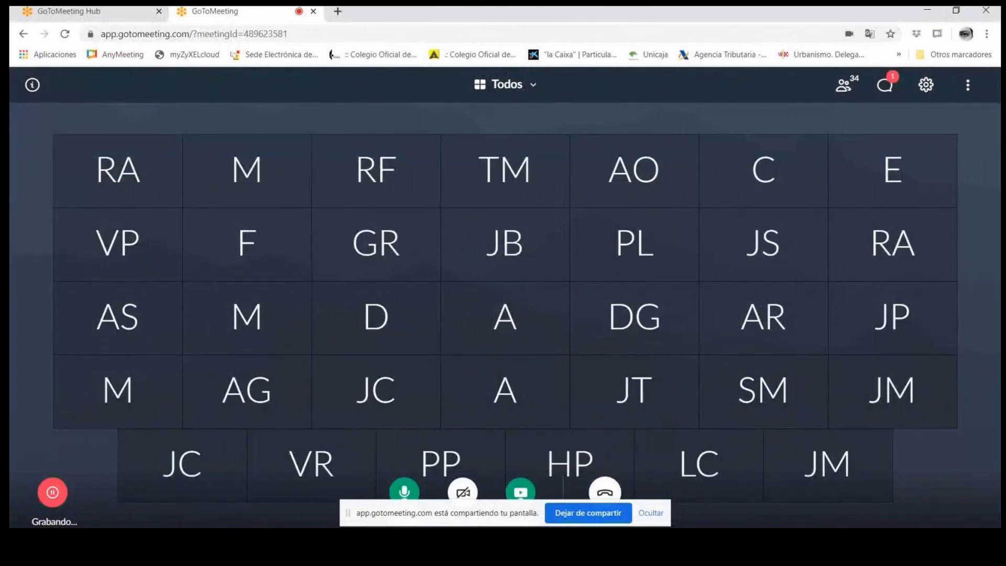
left_click_drag(349, 513, 100, 432)
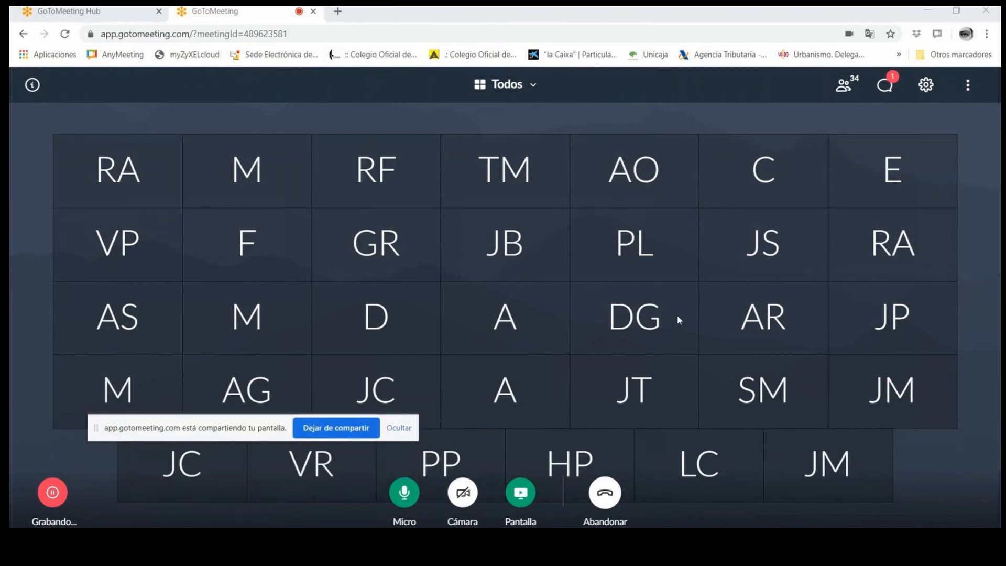
left_click(969, 88)
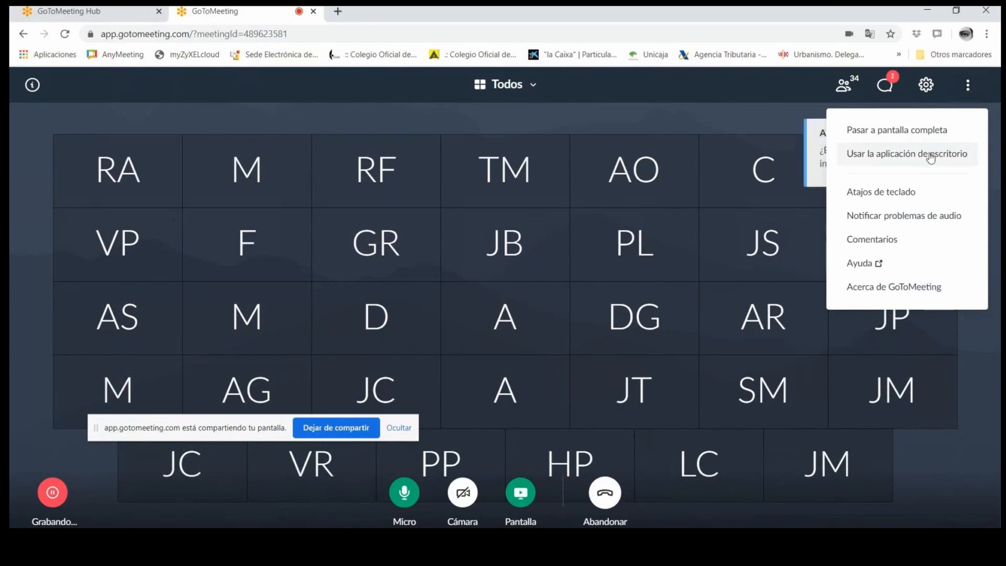
left_click(778, 65)
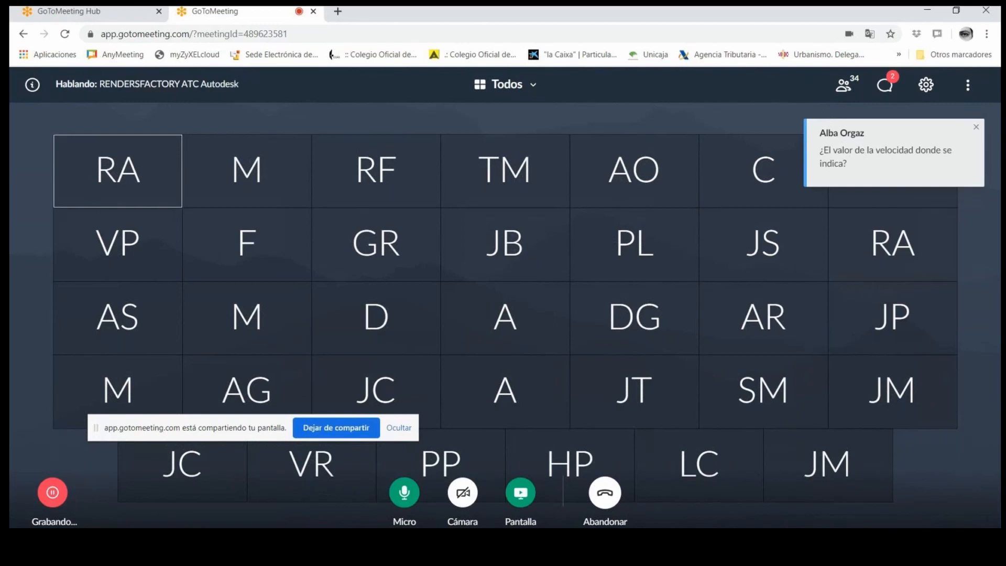
key("alt+Tab")
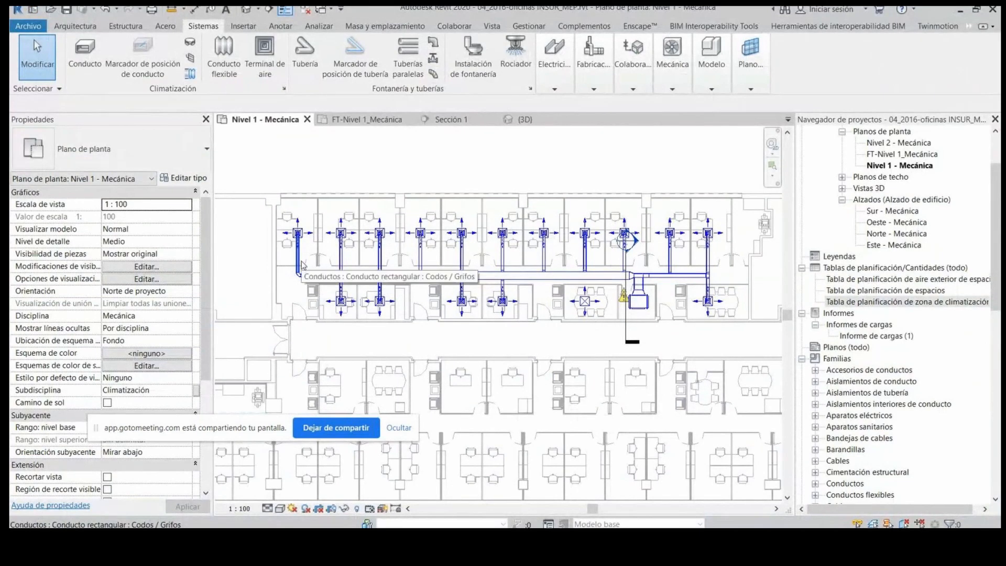
Step: Select the entire connected supply network and review its duct sizing method, keeping Velocidad at 3.0 m/s
key("Tab")
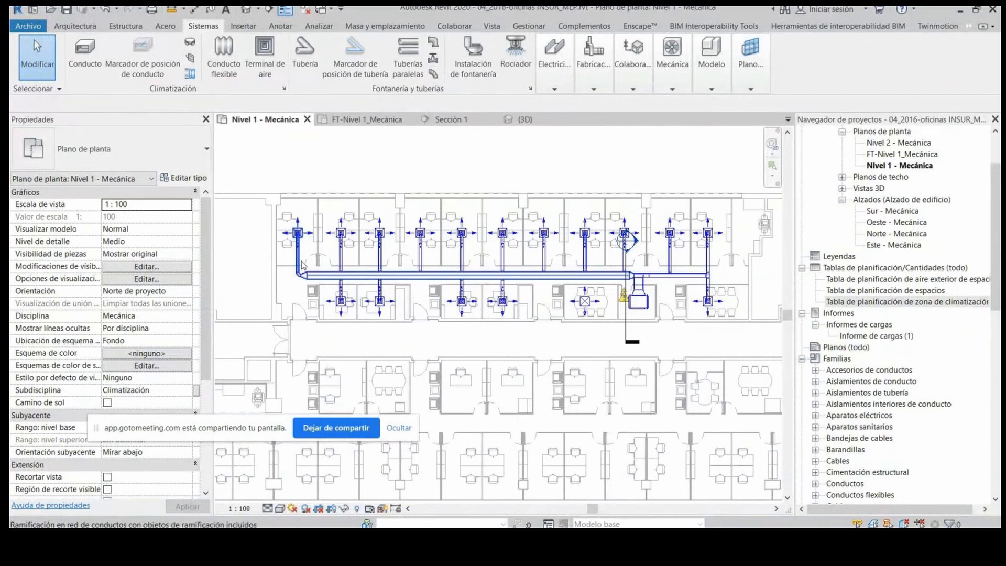
key("Tab")
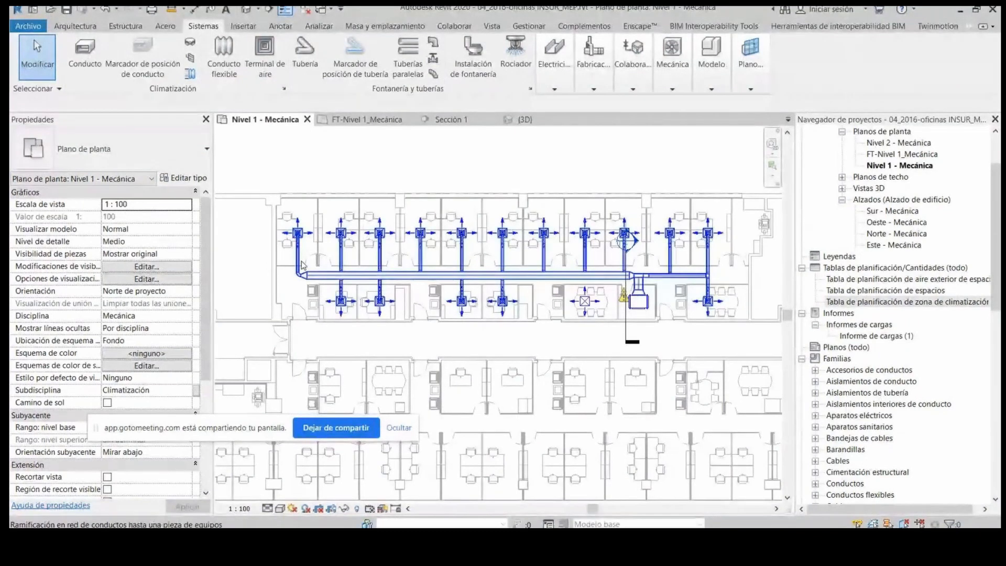
left_click(302, 264)
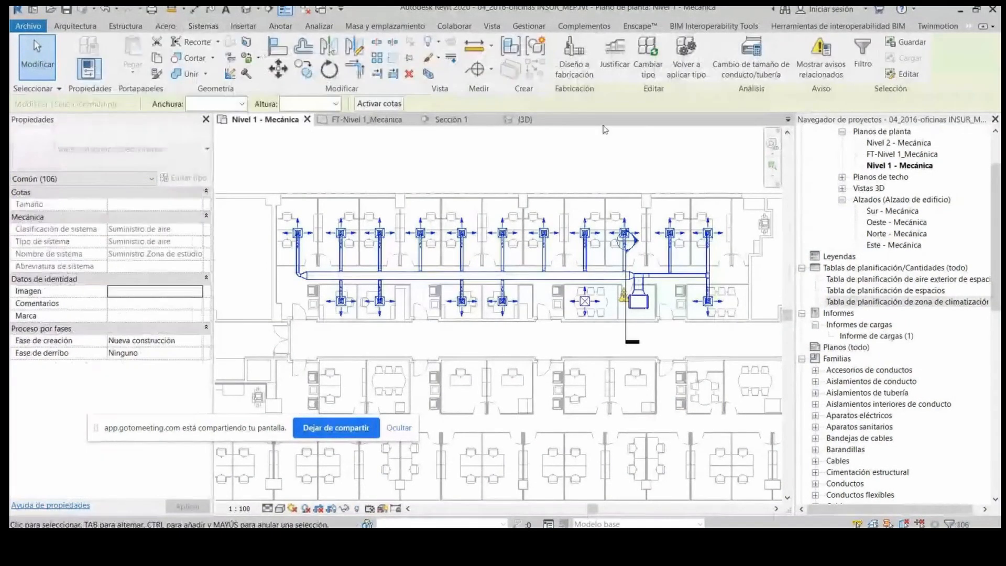
left_click(764, 61)
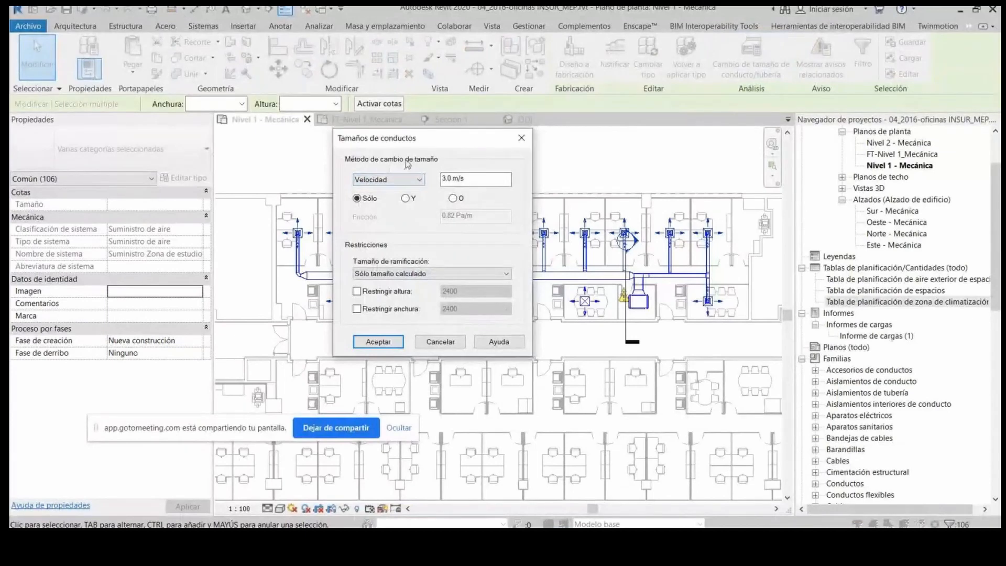
left_click(407, 183)
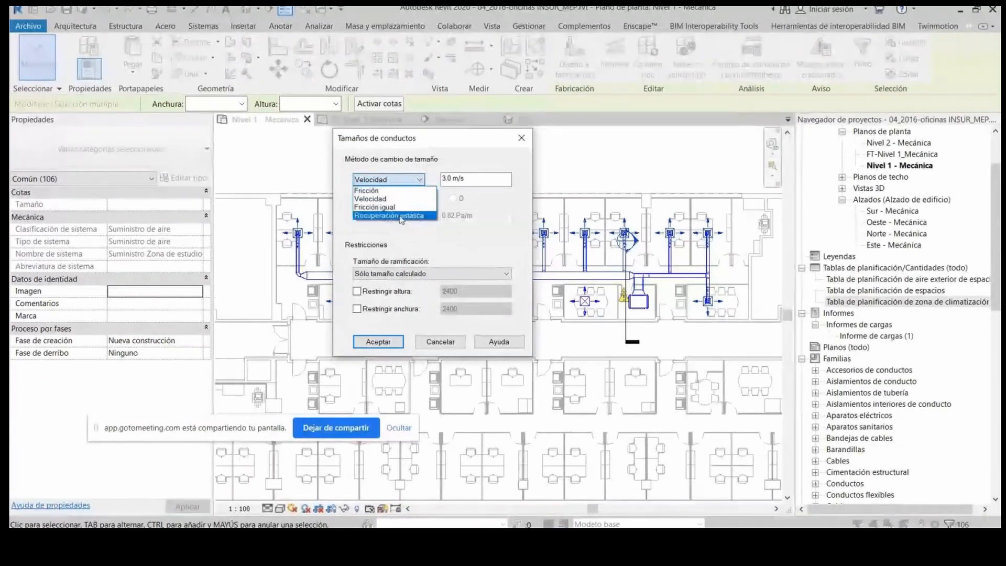
left_click(388, 201)
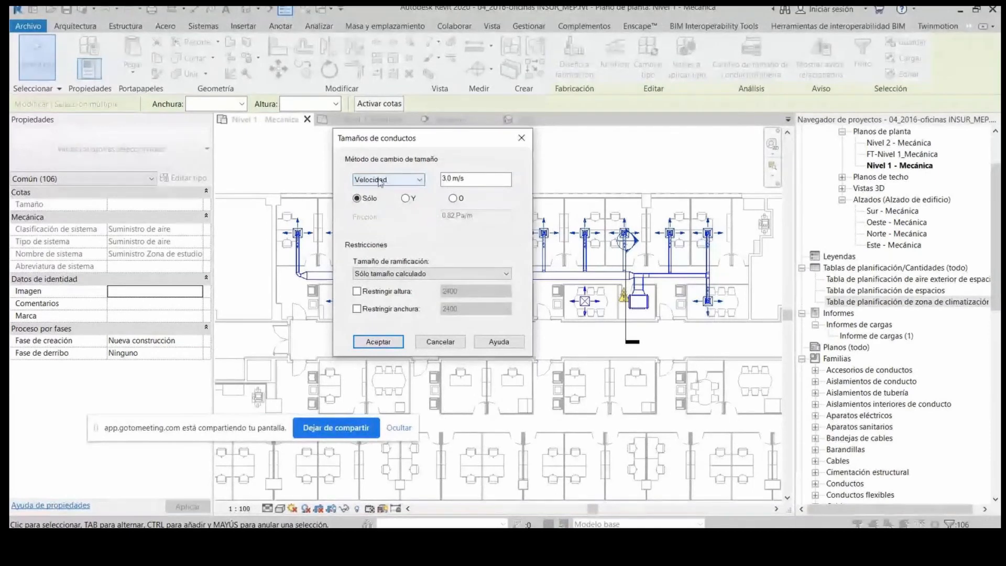
mouse_move(442, 180)
left_mouse_down()
mouse_move(476, 177)
mouse_move(441, 178)
left_mouse_up()
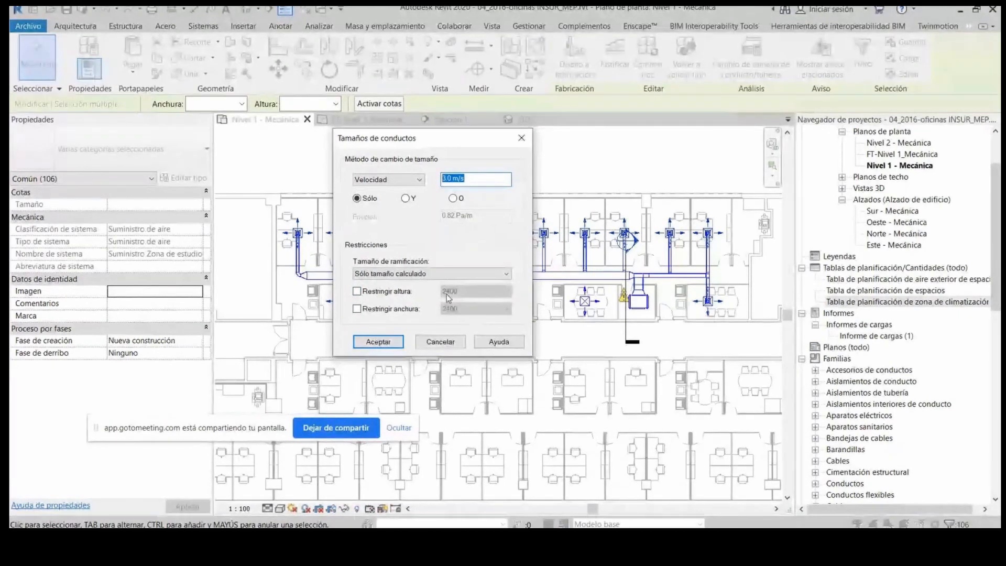
Step: Try restricting the duct height to 400 in the sizing settings, cancel the resize and clear the network selection
left_click(404, 293)
left_click(474, 295)
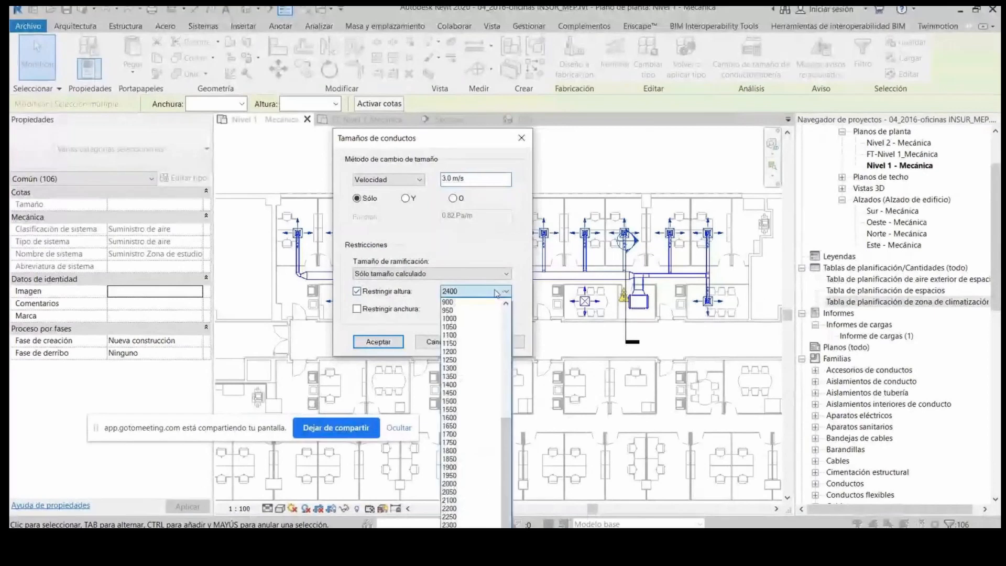
scroll(457, 341, "up", 5)
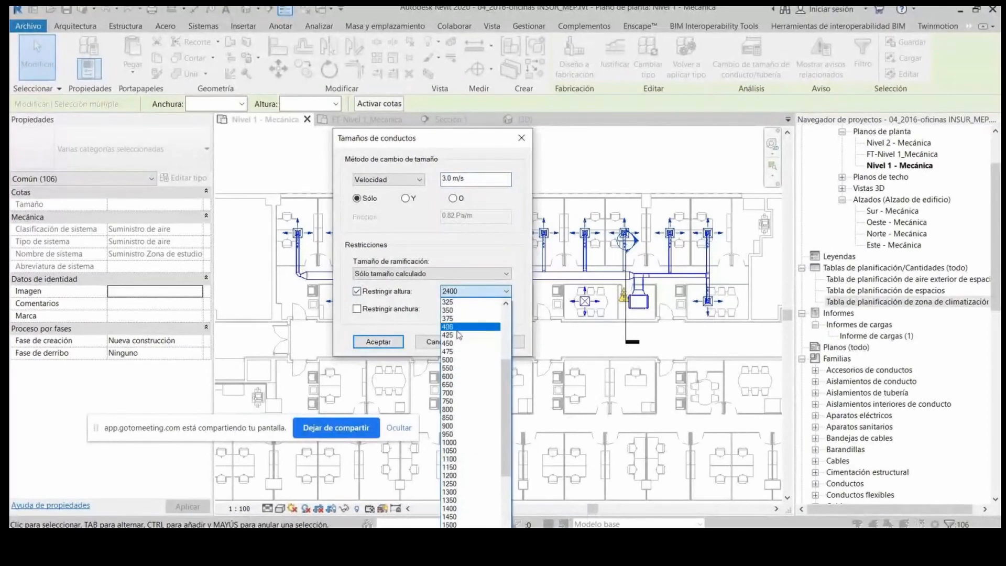
left_click(457, 329)
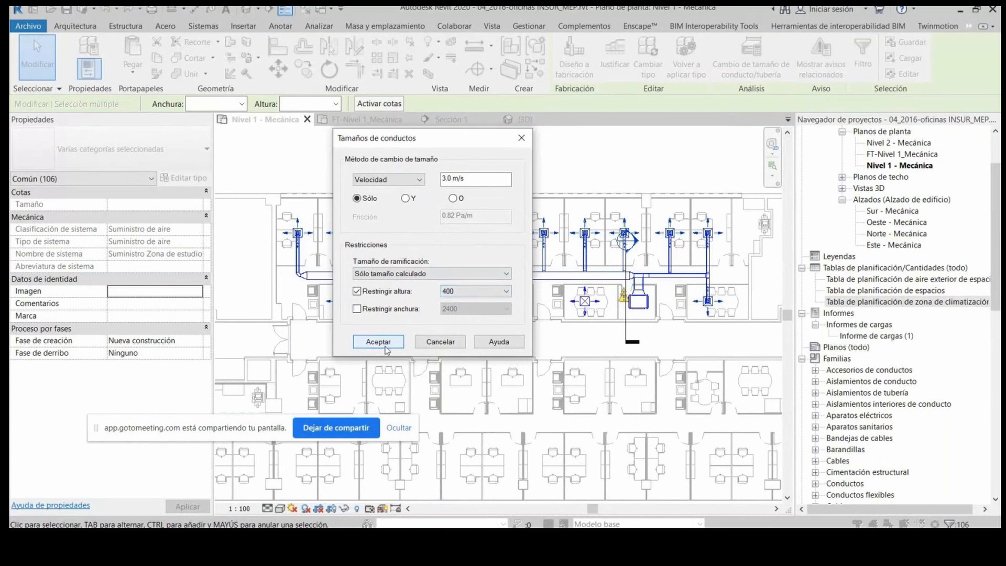
left_click(439, 342)
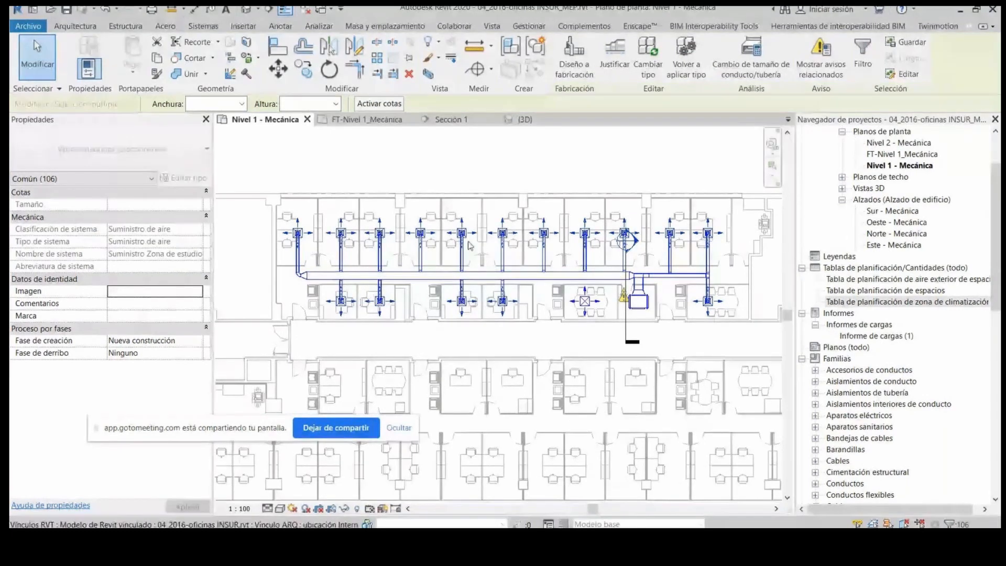
left_click(603, 329)
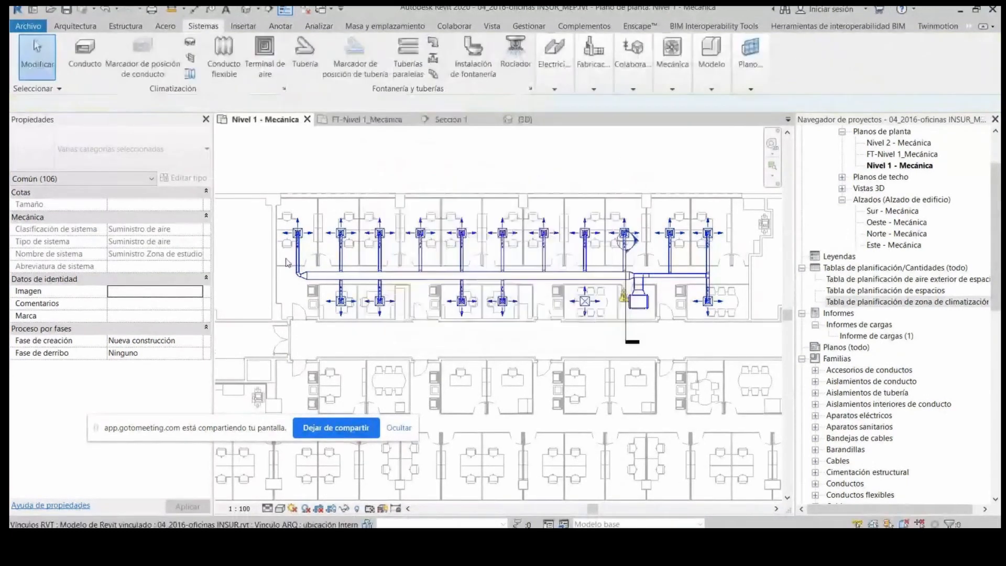
key("Escape")
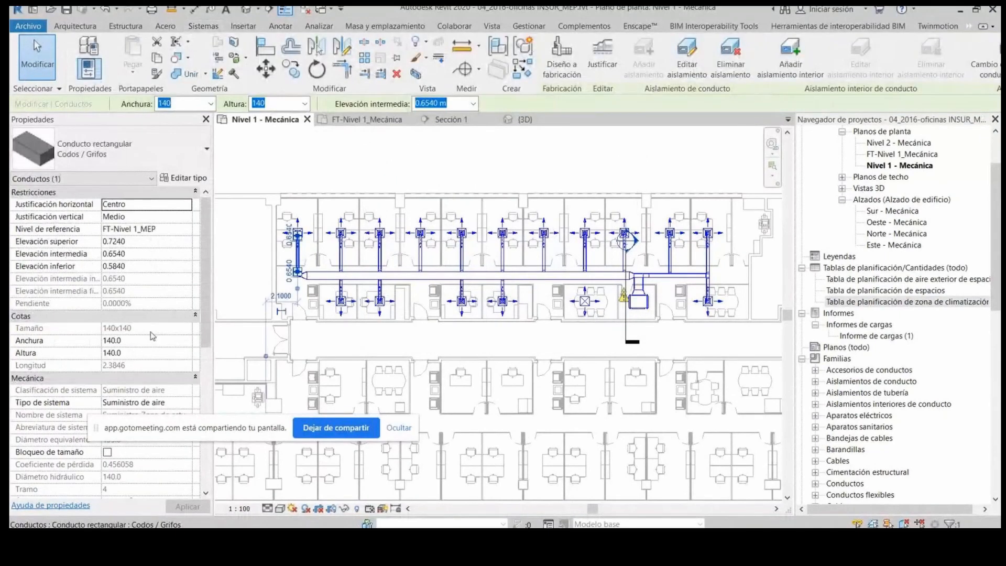
Step: Review the flow properties of the selected end branch duct, check the GoToMeeting window for participant messages and return to Revit
scroll(152, 335, "down", 6)
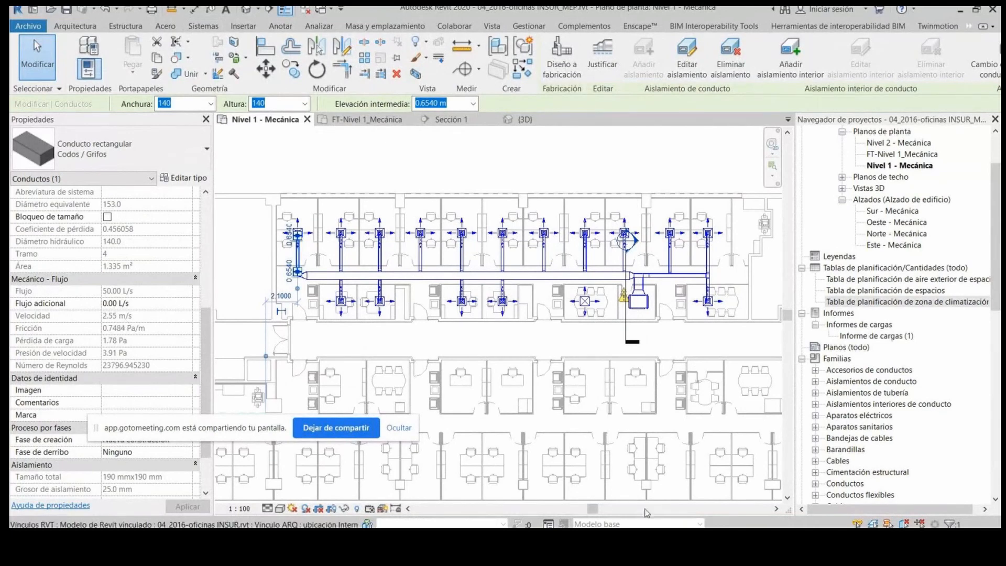
mouse_move(598, 546)
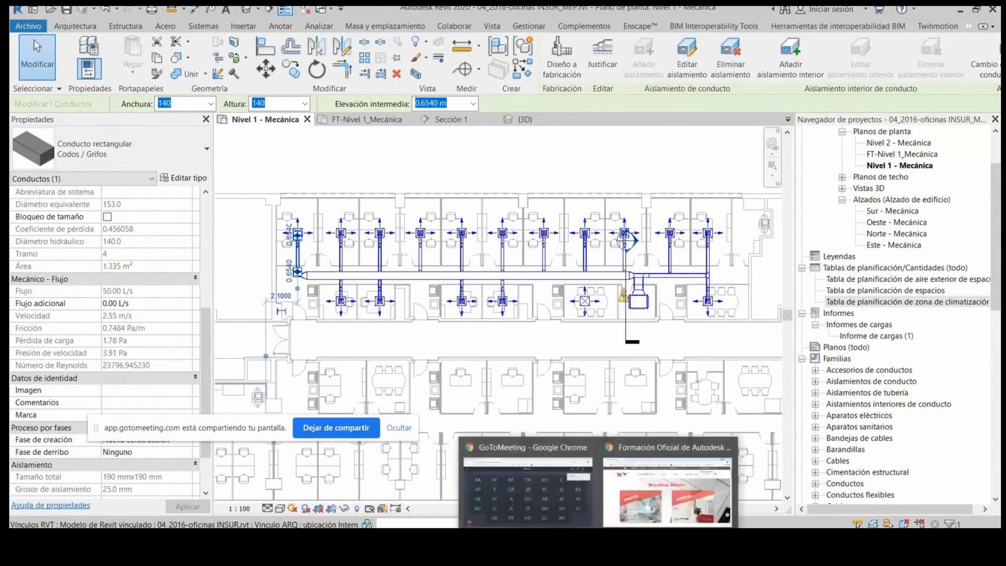
left_click(542, 450)
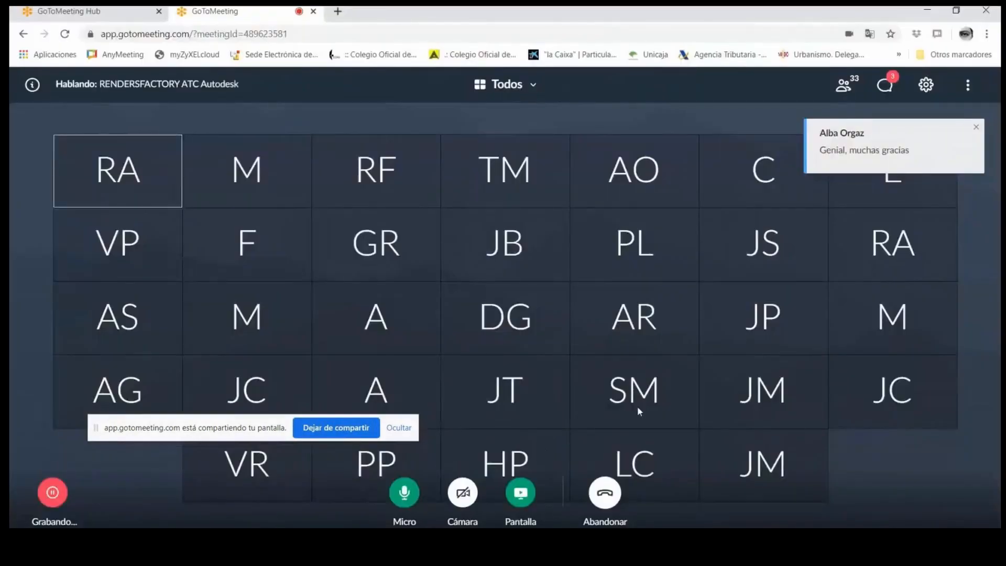
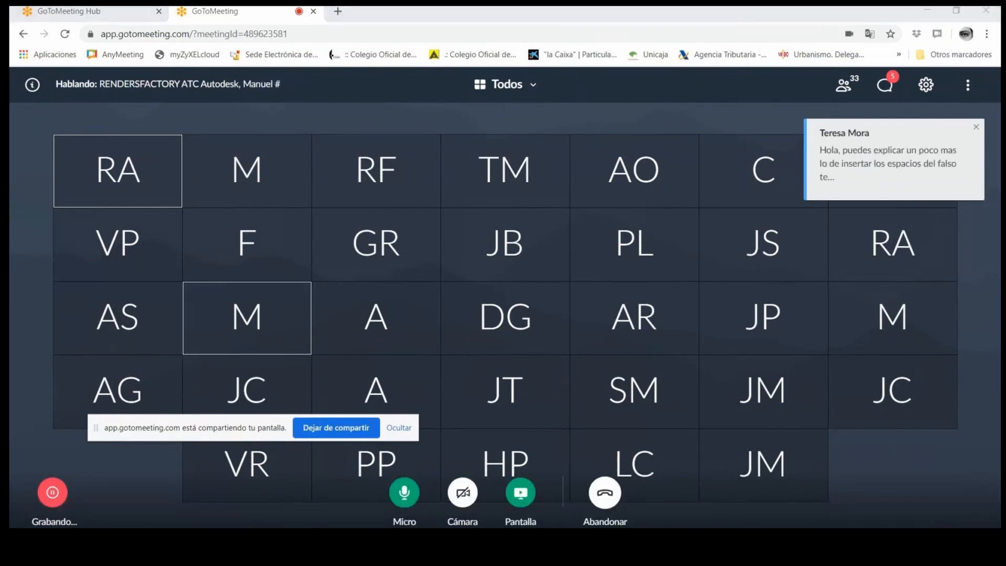
key("alt+Tab")
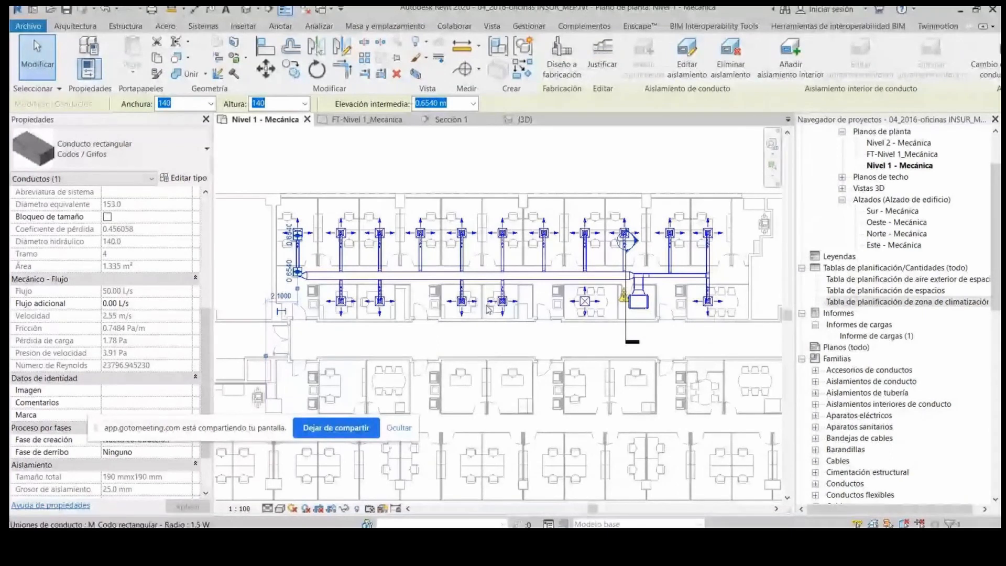
Step: Connect the unconnected supply diffuser in the meeting room beside the fan coil unit to the main supply duct
scroll(586, 298, "up", 2)
left_click(588, 307)
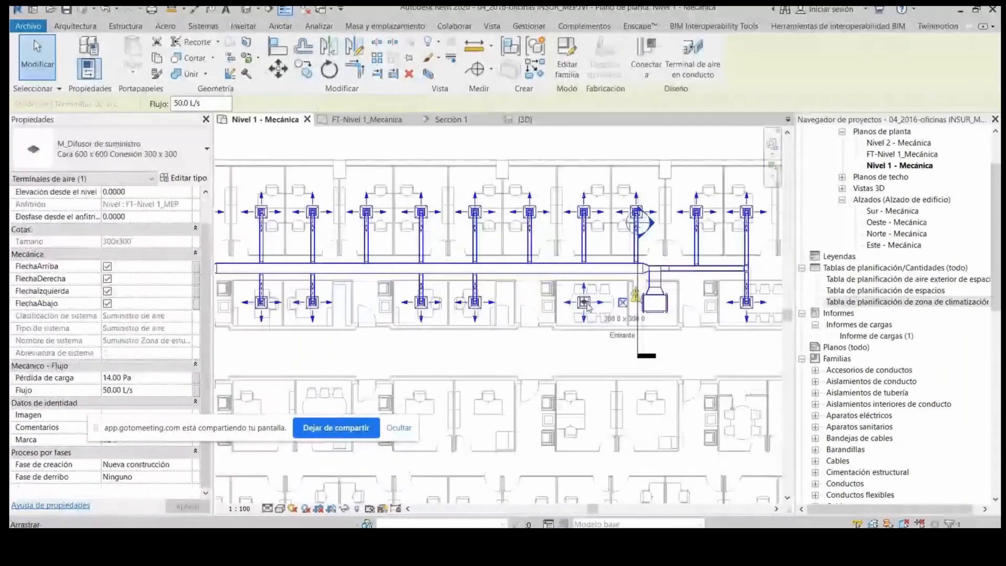
left_click(645, 65)
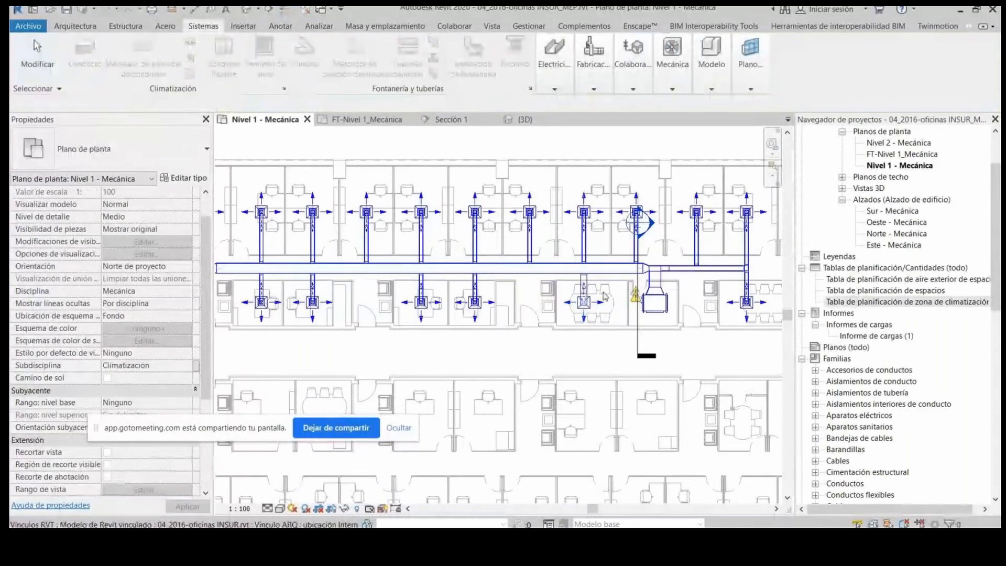
left_click(603, 270)
scroll(579, 284, "up", 3)
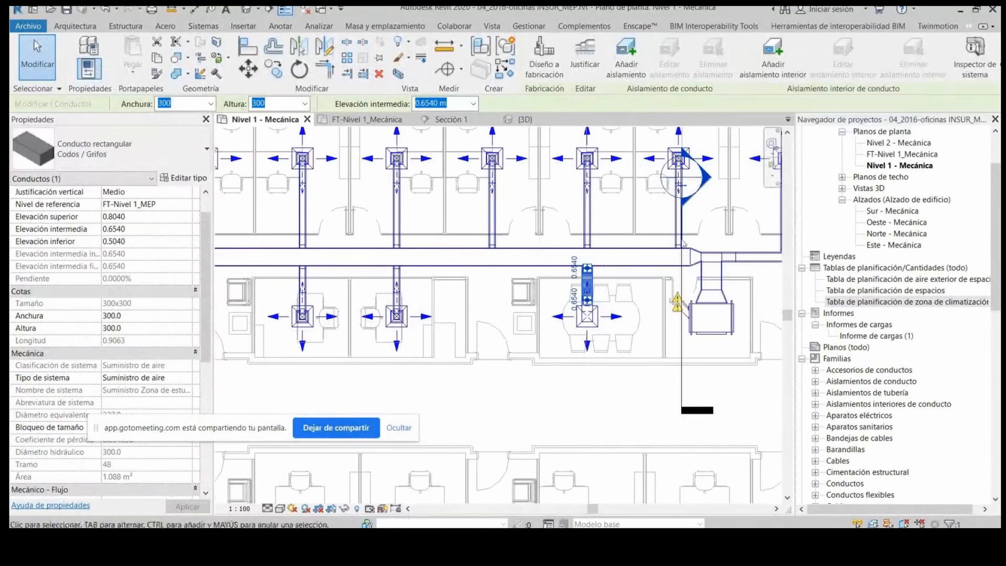
key("Escape")
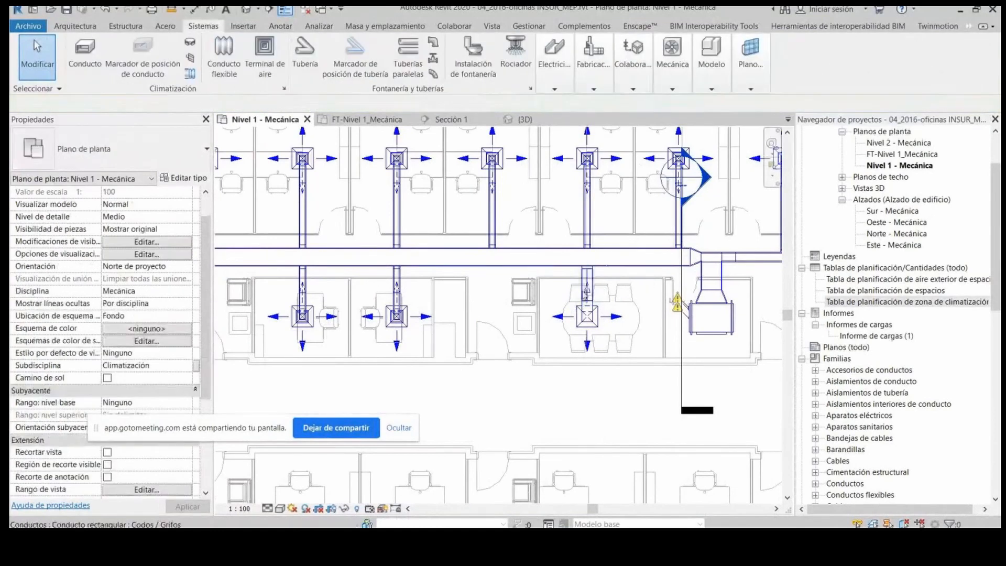
Step: Resize the meeting-room diffuser's new branch duct with the existing sizing settings and clear the selection
left_click(585, 292)
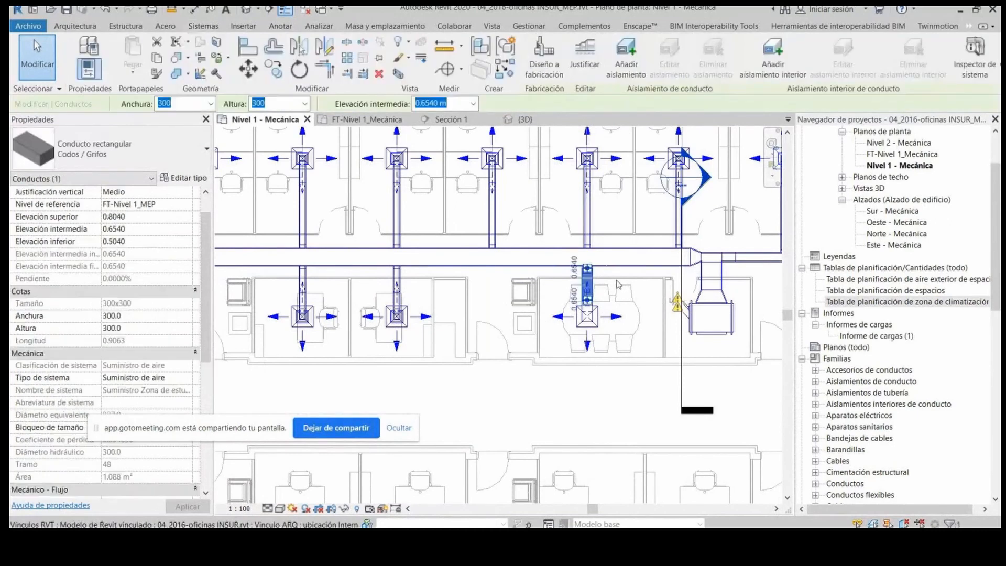
left_click(976, 10)
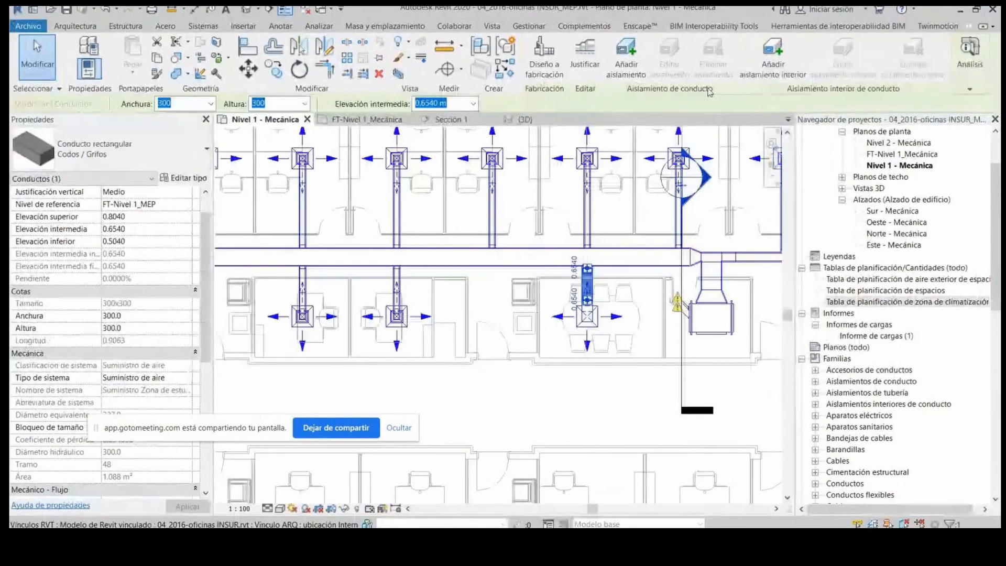
left_click(978, 83)
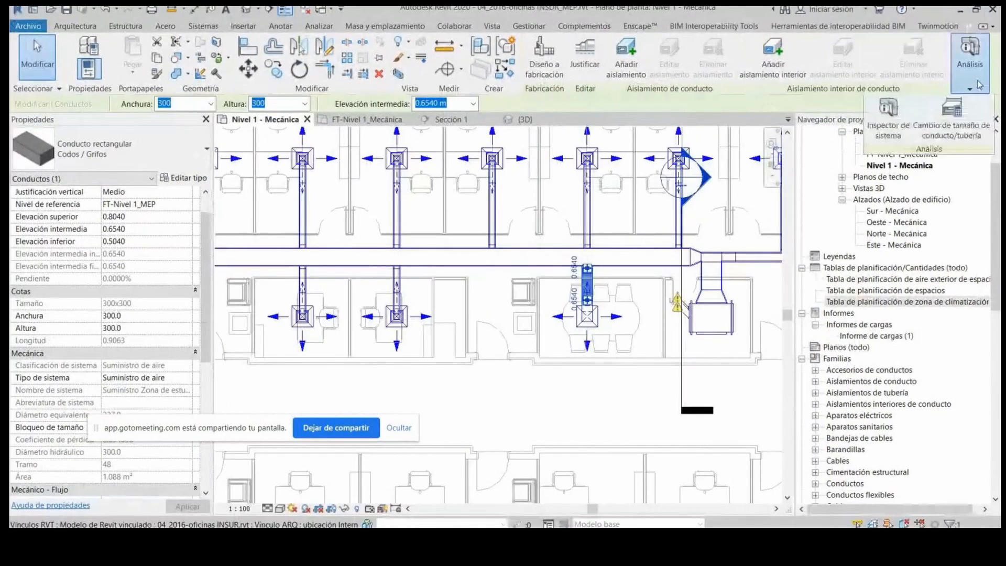
left_click(968, 126)
left_click(378, 338)
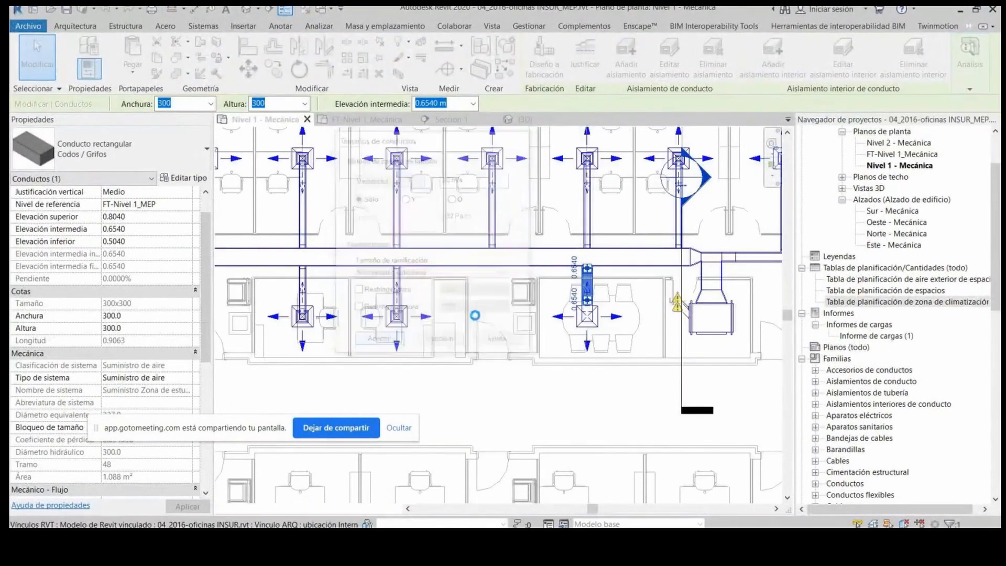
scroll(638, 311, "up", 3)
left_click(500, 323)
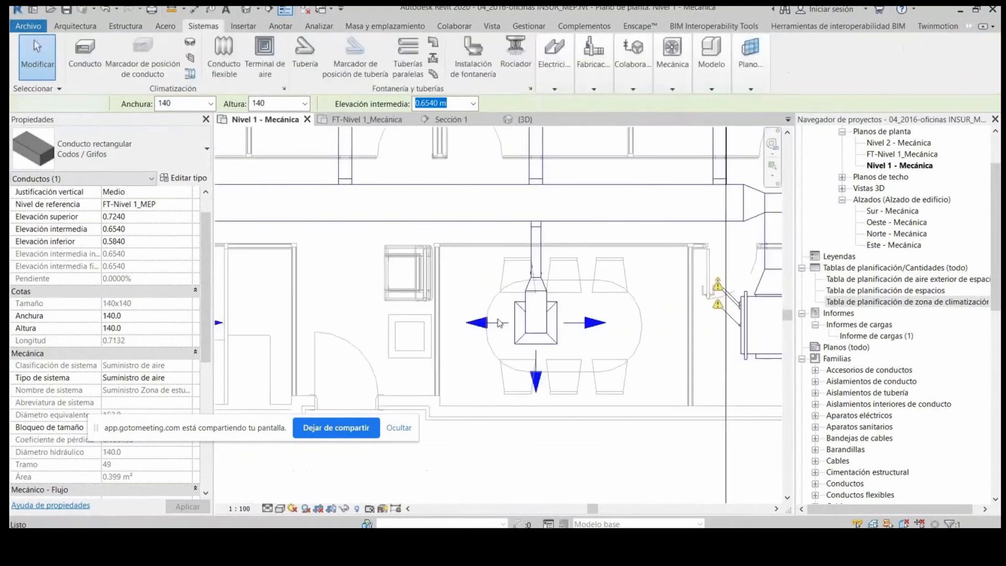
scroll(603, 310, "down", 5)
key("Escape")
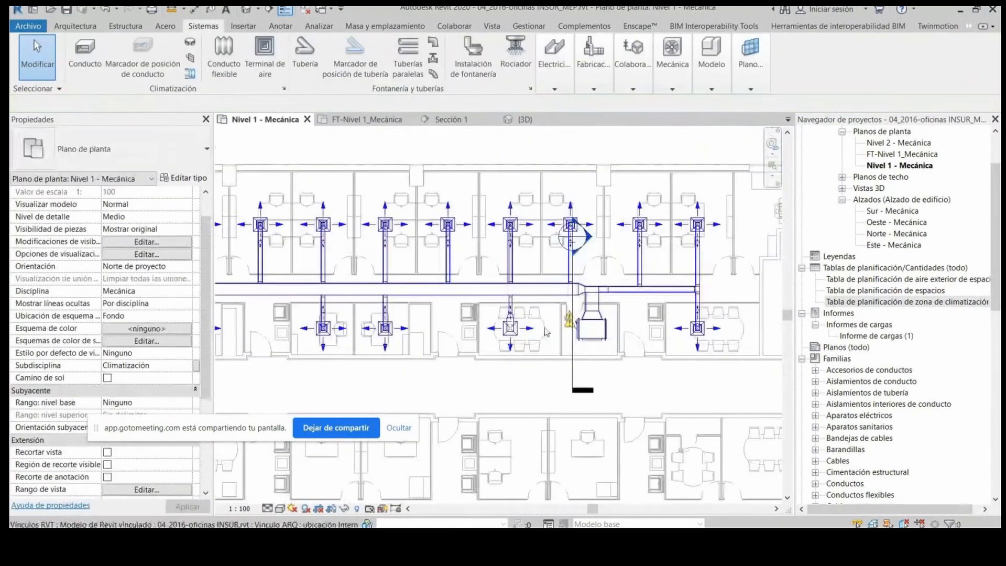
middle_click_drag(611, 303, 665, 314)
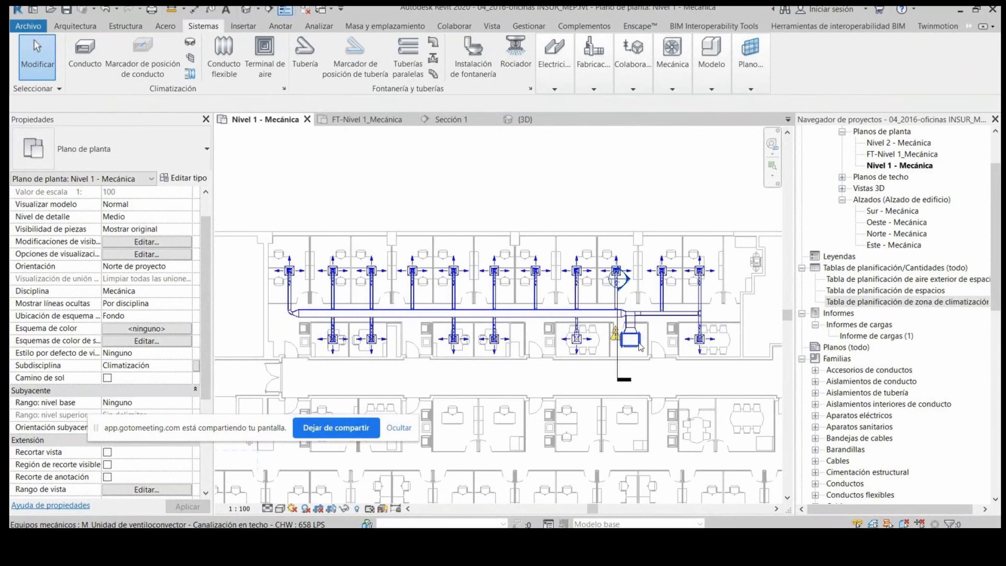
scroll(639, 346, "up", 1)
scroll(638, 348, "up", 2)
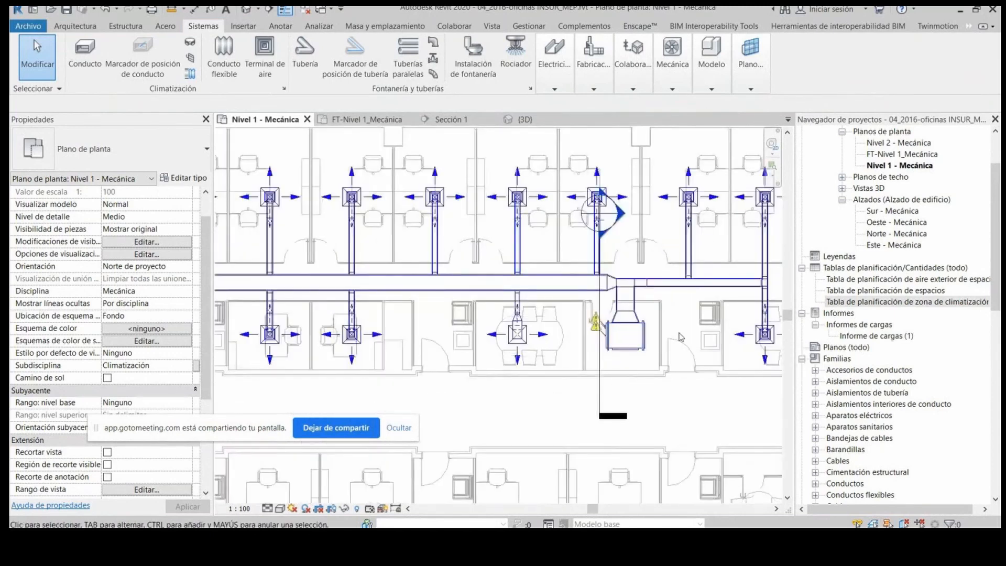
scroll(684, 333, "down", 2)
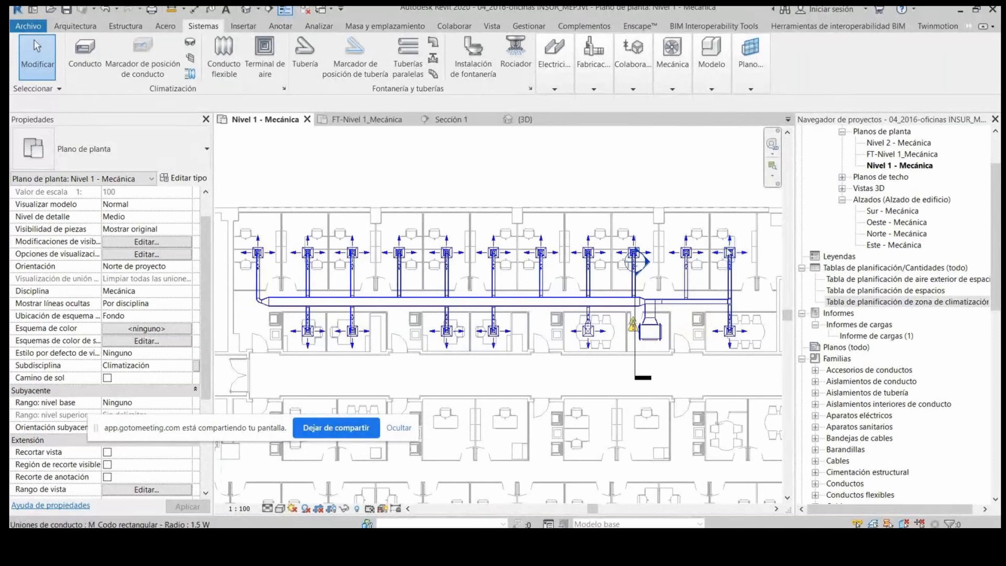
Step: Review the available air terminal types, including supply diffusers, exhaust grilles and supply grilles, without placing any
left_click(267, 82)
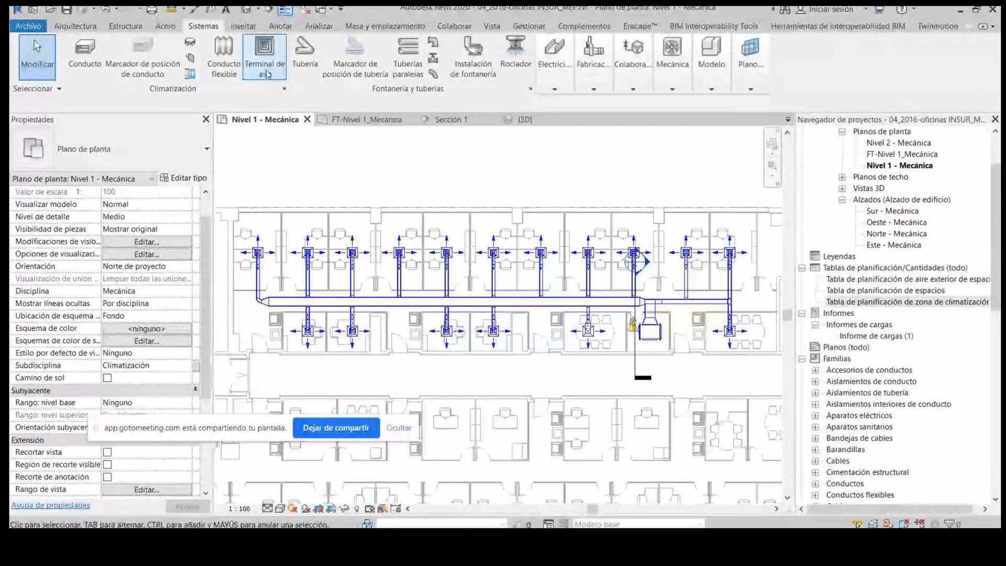
left_click(160, 153)
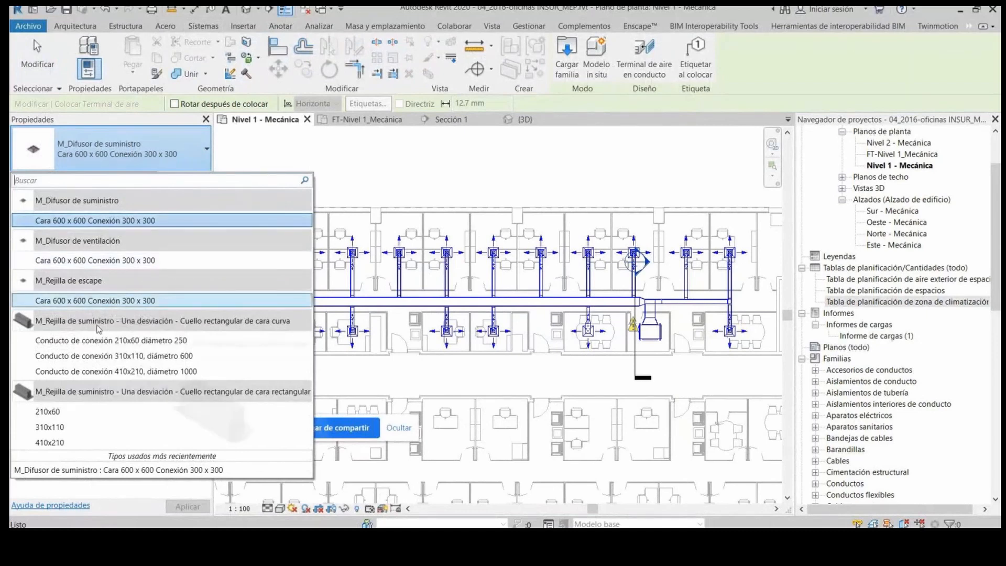
mouse_move(98, 329)
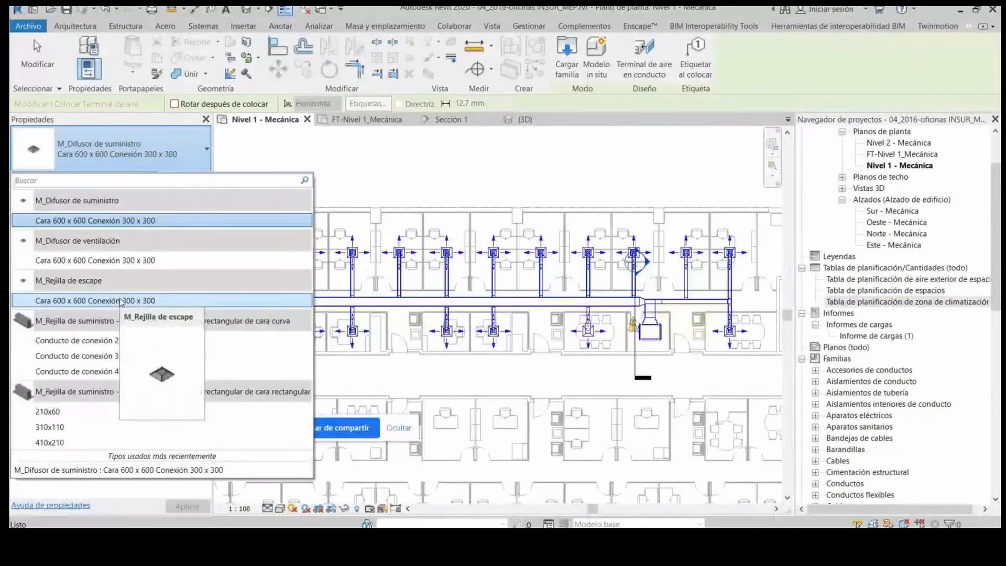
key("Escape")
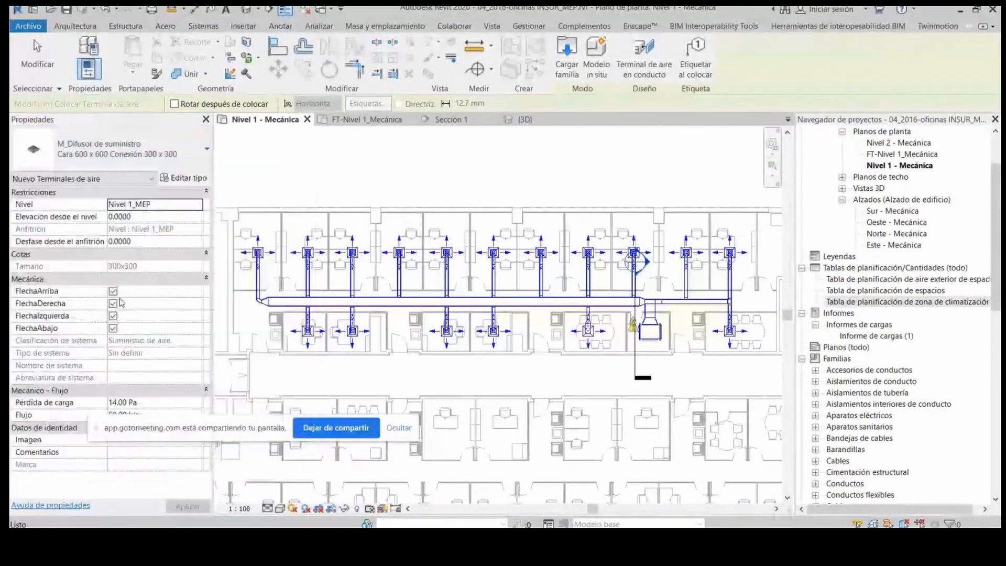
key("Escape")
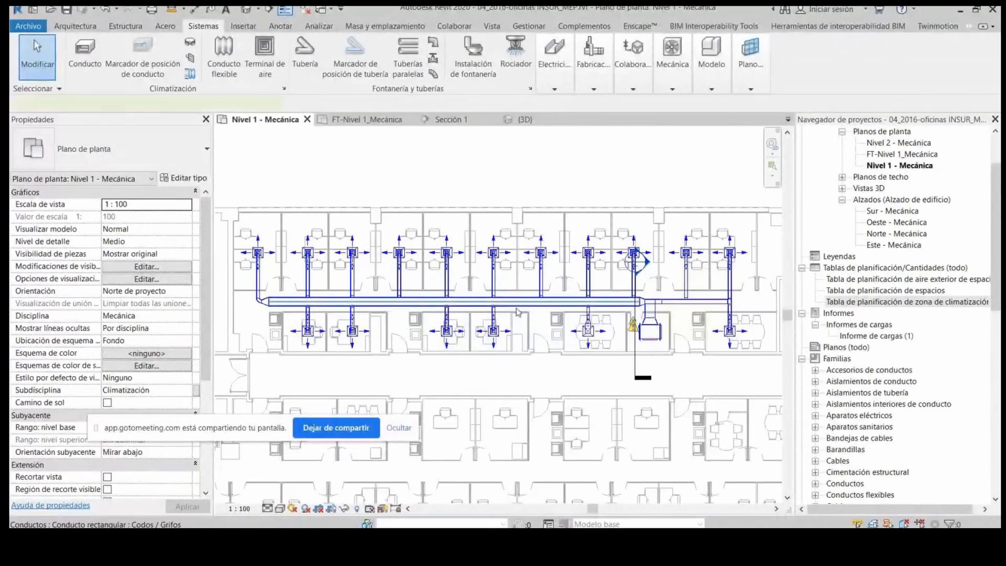
Step: Review the oval, rectangular and round duct types available for the long main duct, keeping Codos / Grifos
left_click(498, 303)
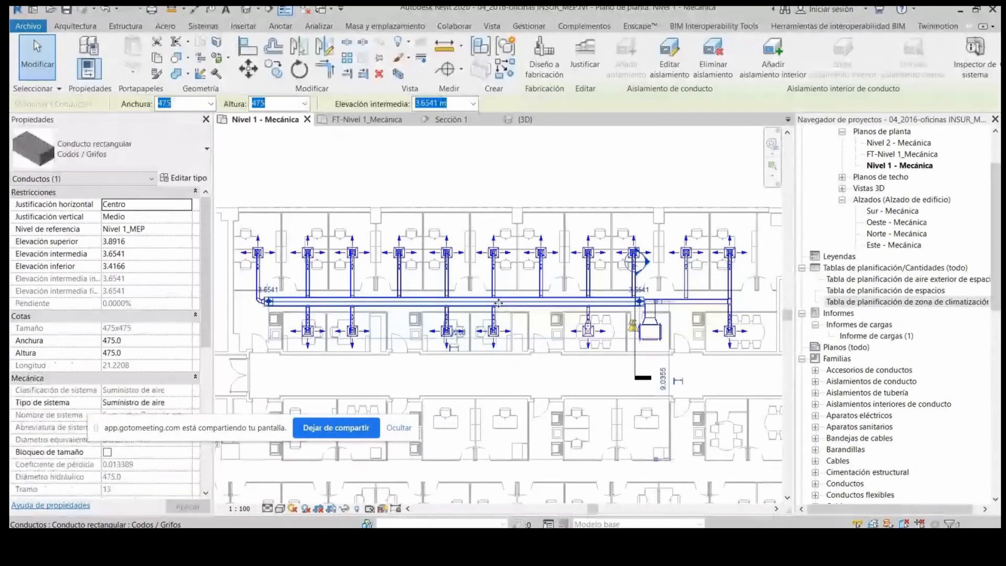
left_click(96, 147)
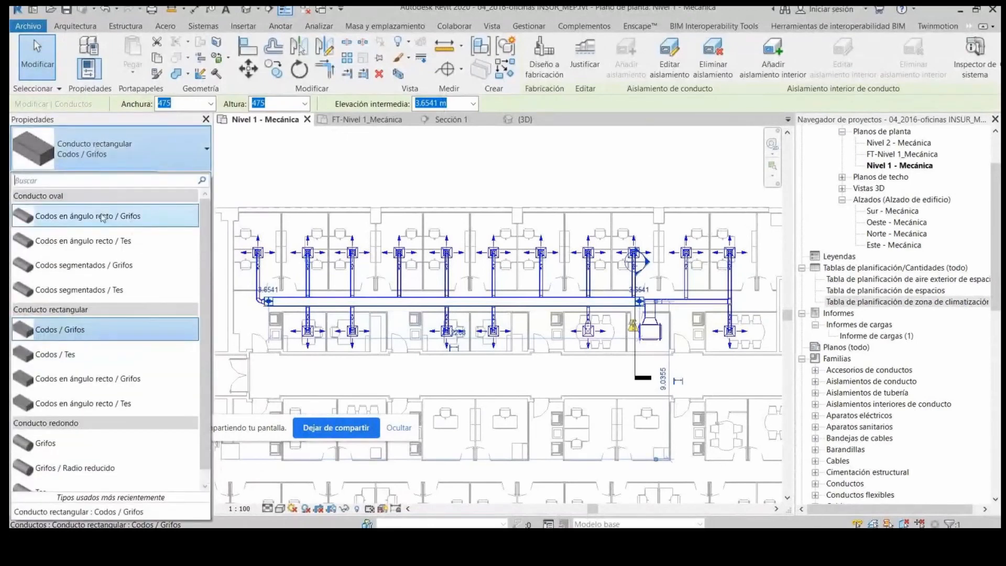
scroll(67, 201, "down", 1)
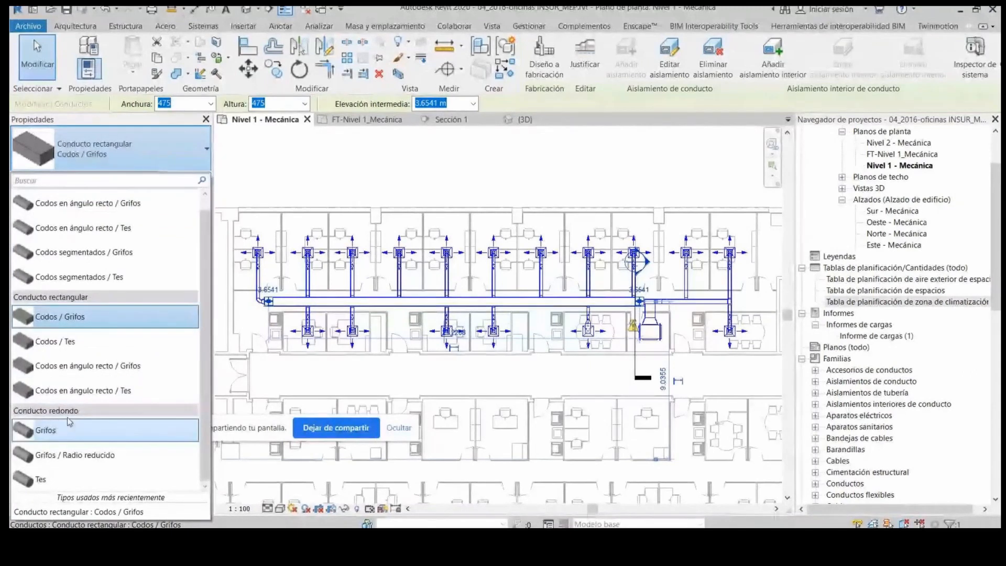
key("Escape")
left_click(372, 158)
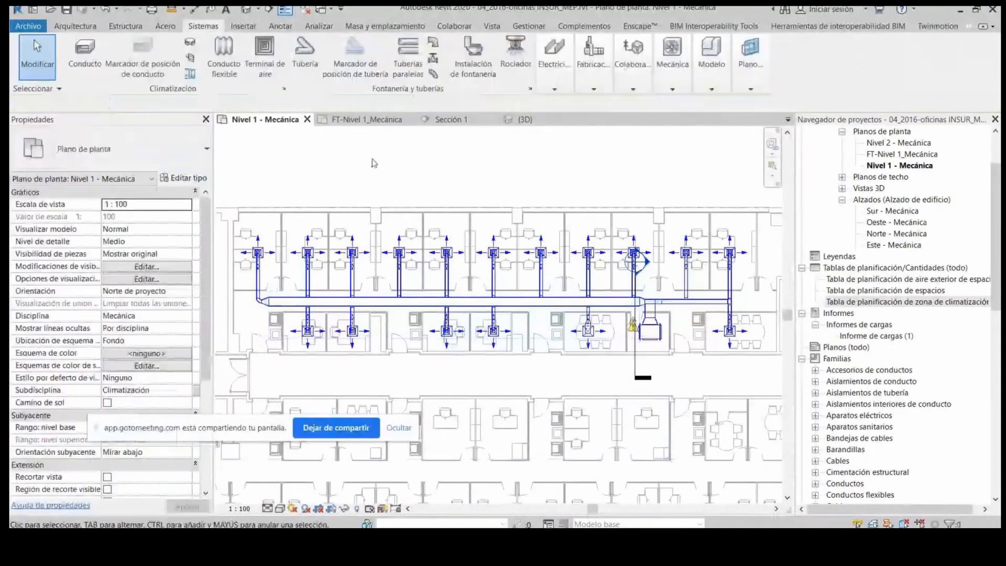
Step: In the 3D view, convert the connections of three diffusers at the main duct's far end to round flexible duct, maximum length 1.8288
left_click(545, 119)
scroll(423, 268, "down", 2)
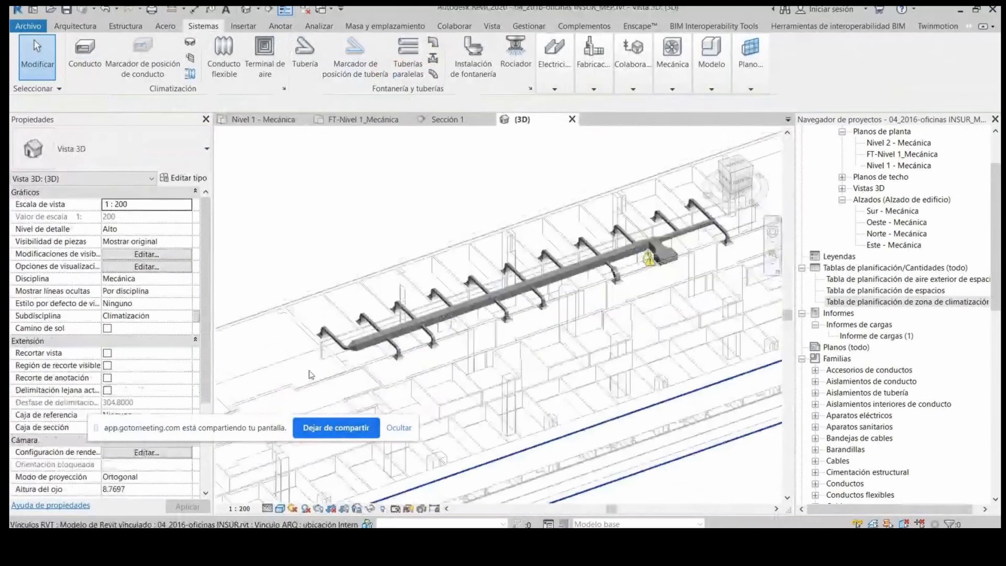
scroll(311, 376, "up", 4)
left_click(190, 74)
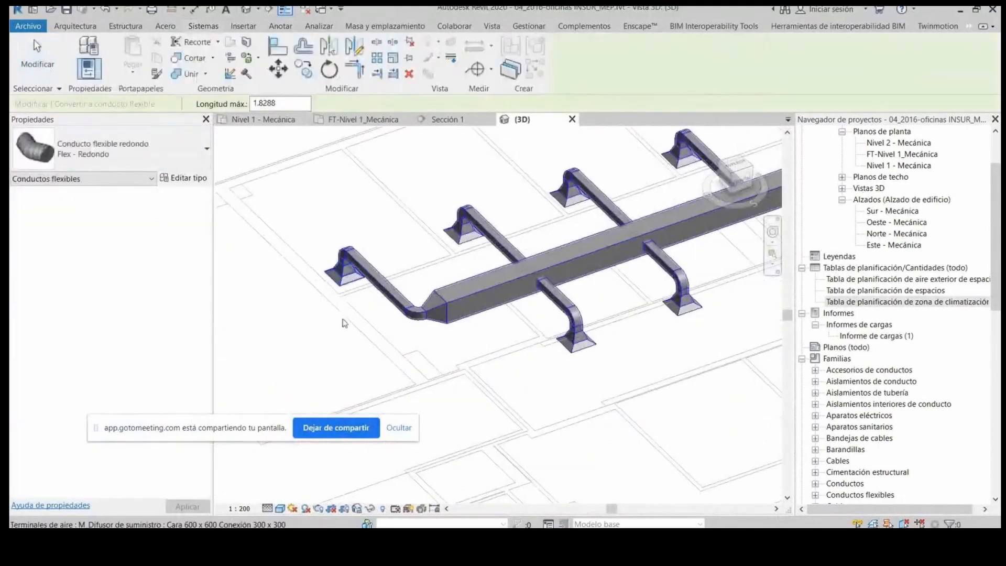
left_click(404, 274)
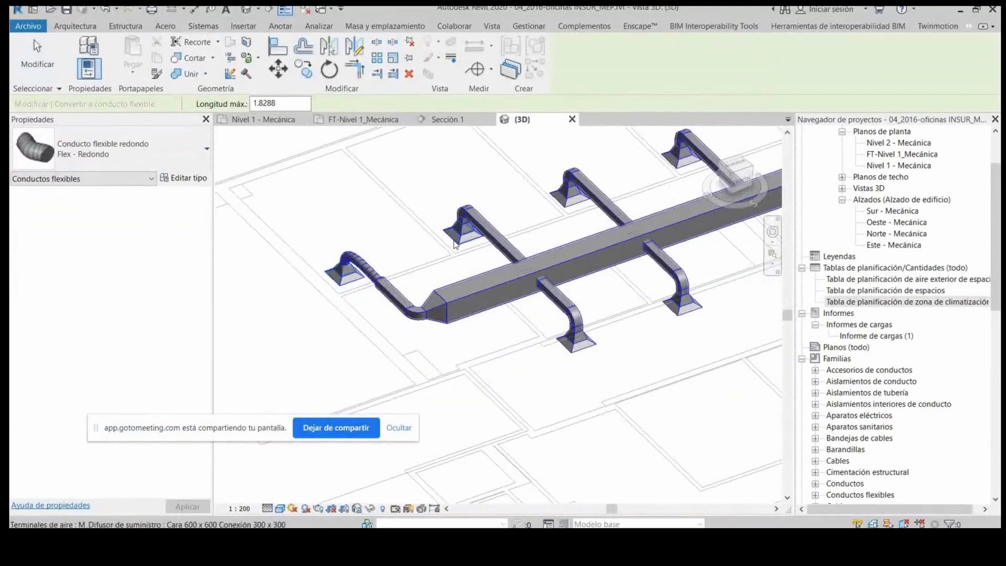
left_click(575, 343)
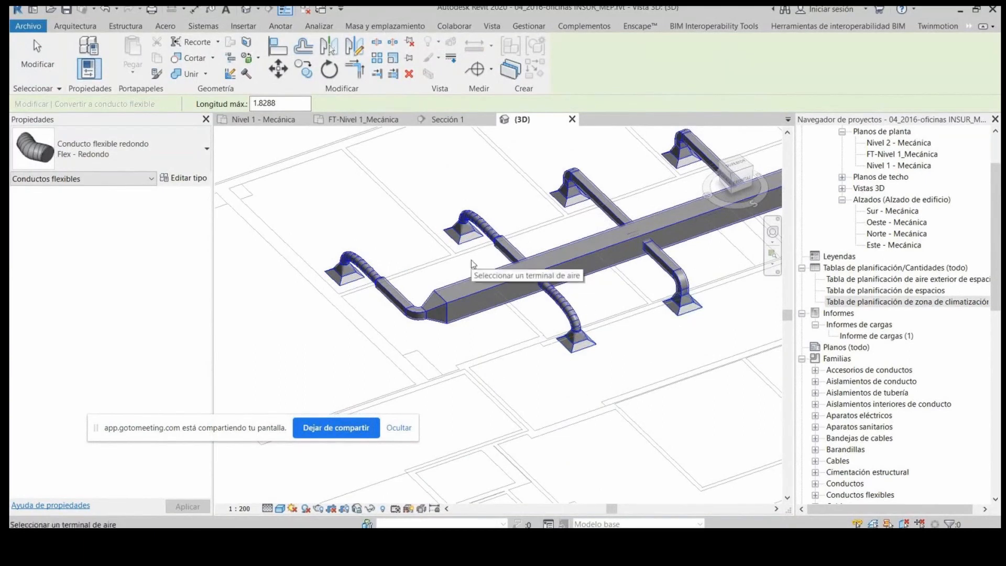
Step: Undo the last flexible conversion, set the maximum length to 1 and convert that diffuser's connection plus the next two along the main duct
key("ctrl+z")
double_click(272, 103)
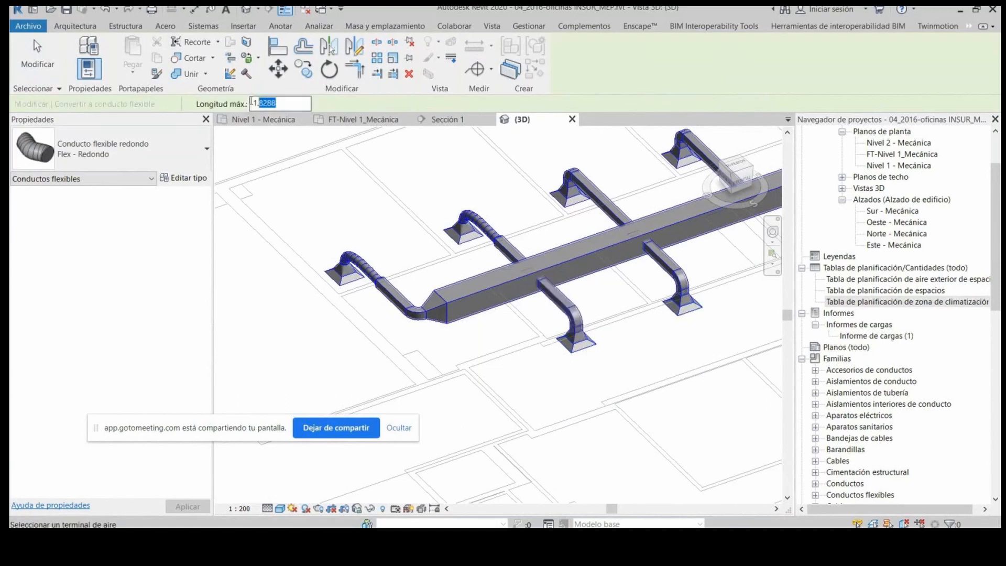
type("1")
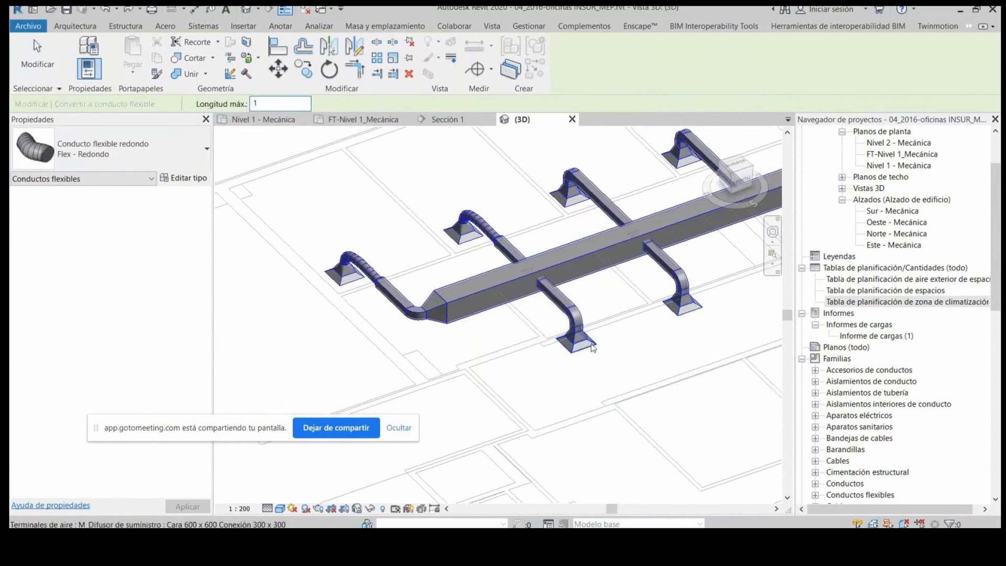
left_click(593, 348)
left_click(687, 313)
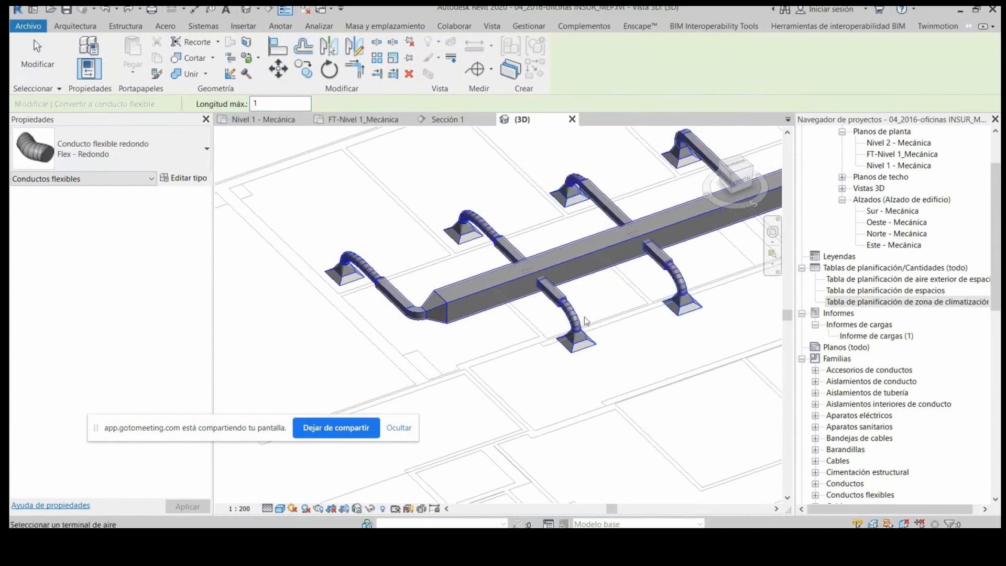
scroll(578, 312, "up", 2)
scroll(570, 317, "up", 3)
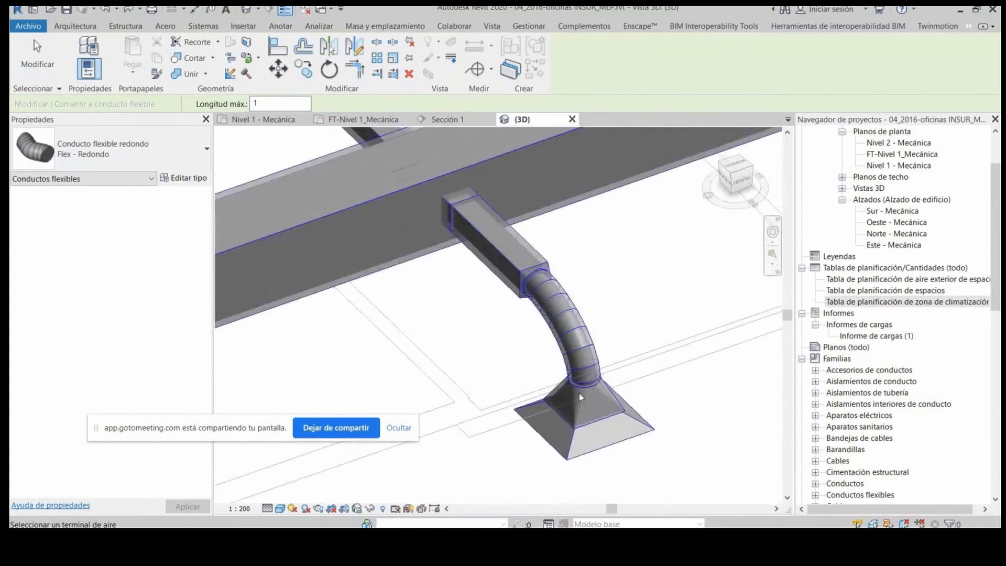
Step: Examine the converted flexible connections and the remaining rigid diffuser branches along the main duct in the 3D view
key("Escape")
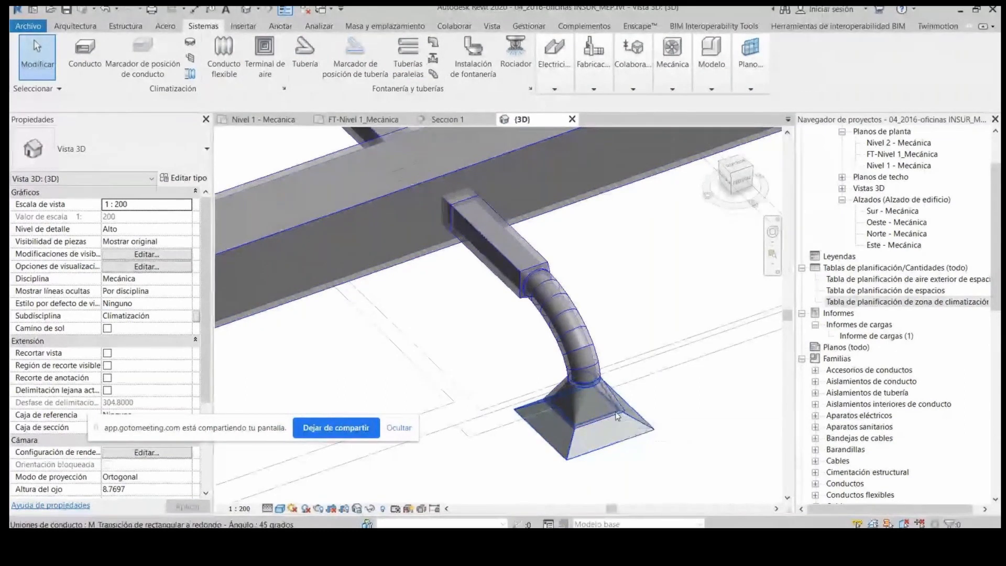
scroll(615, 411, "down", 5)
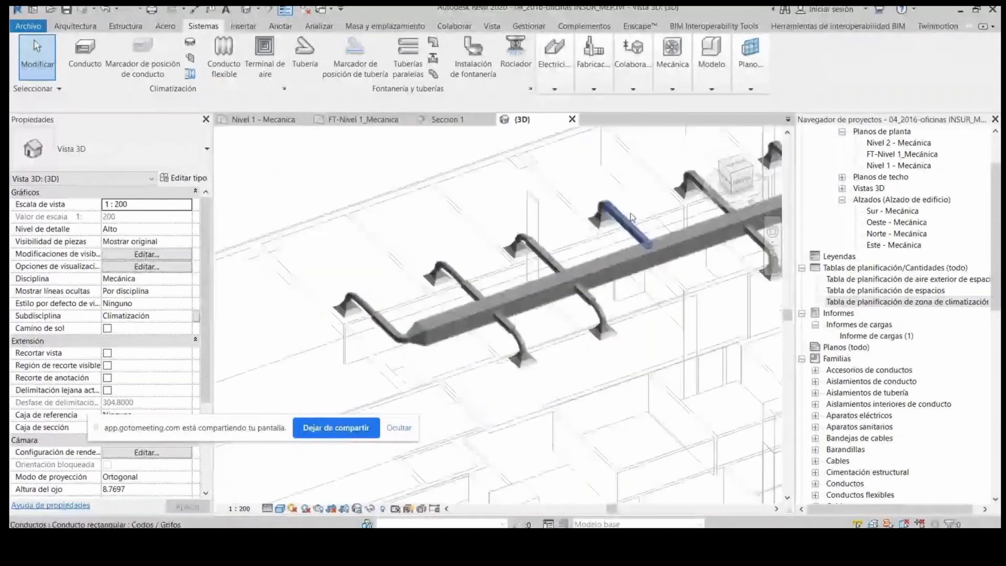
scroll(630, 212, "up", 3)
scroll(576, 188, "up", 5)
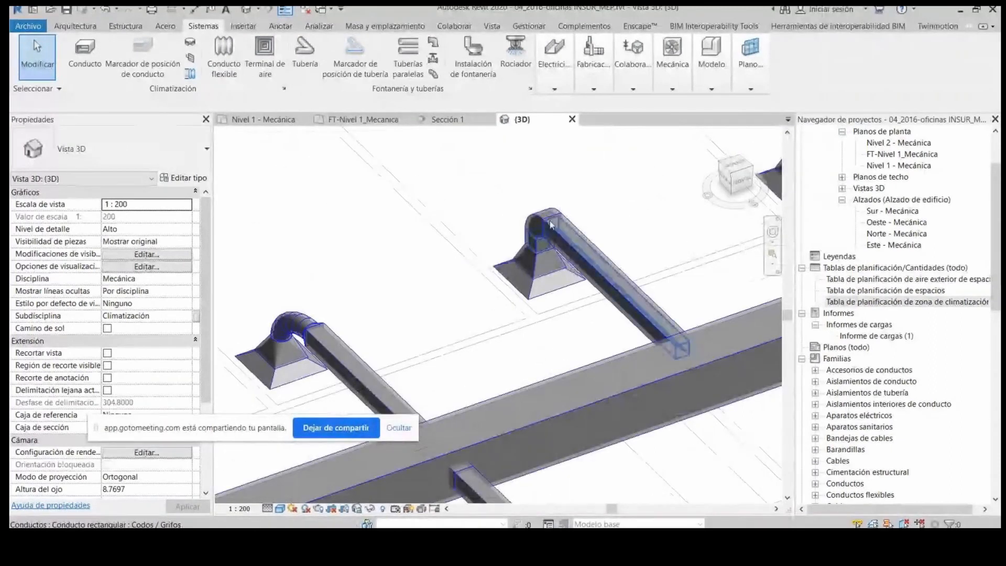
key("Tab")
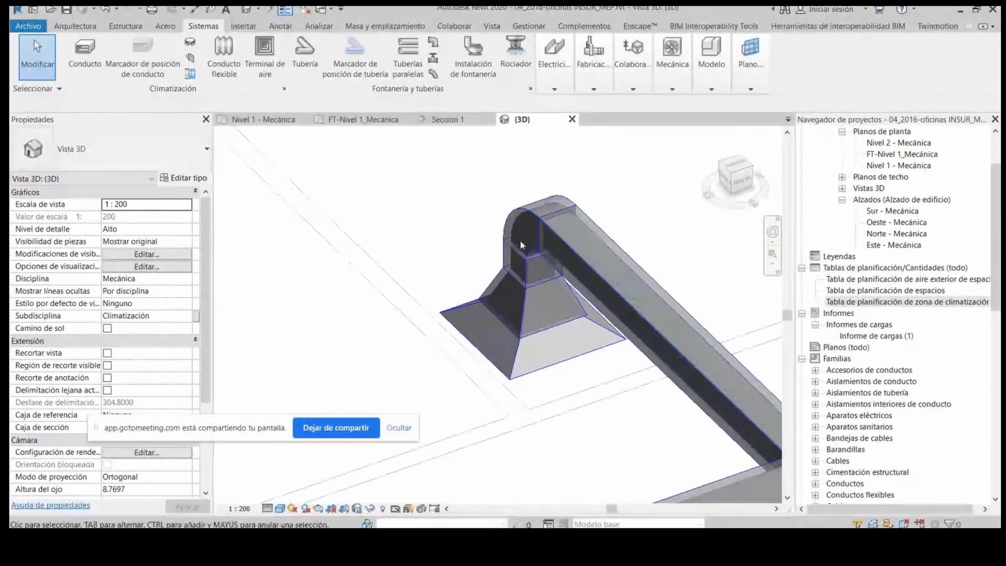
scroll(526, 219, "down", 3)
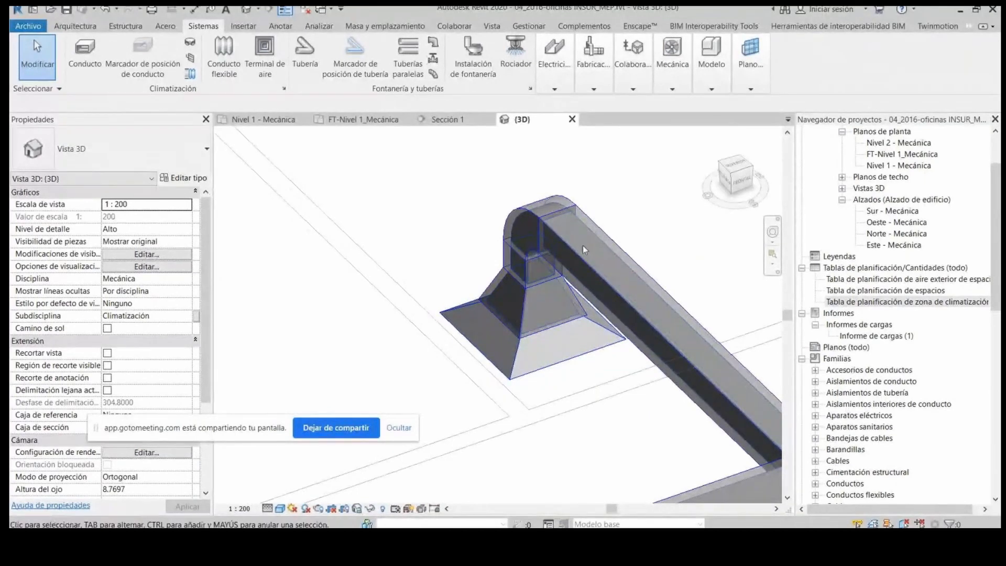
scroll(581, 244, "down", 2)
scroll(582, 247, "down", 3)
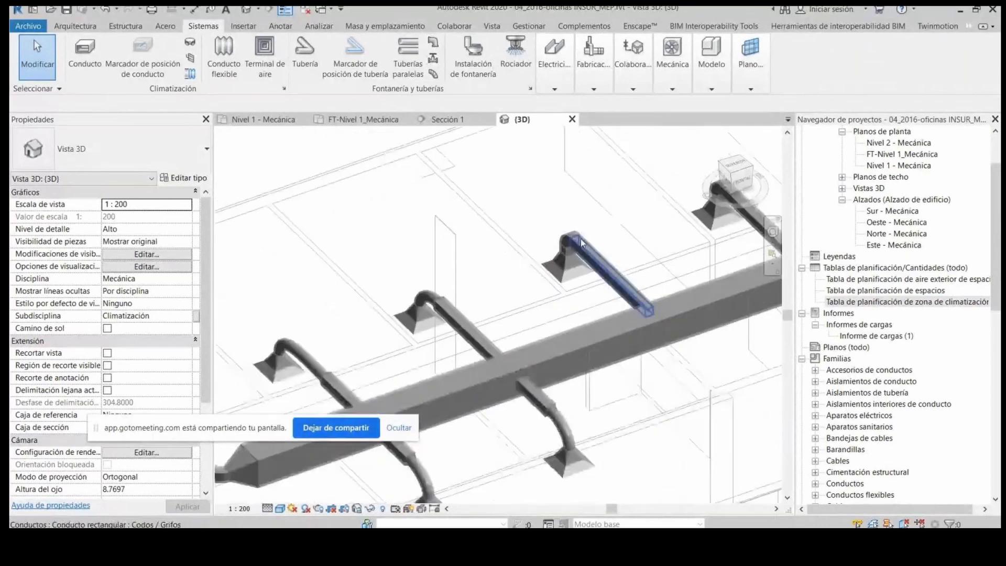
scroll(561, 359, "up", 3)
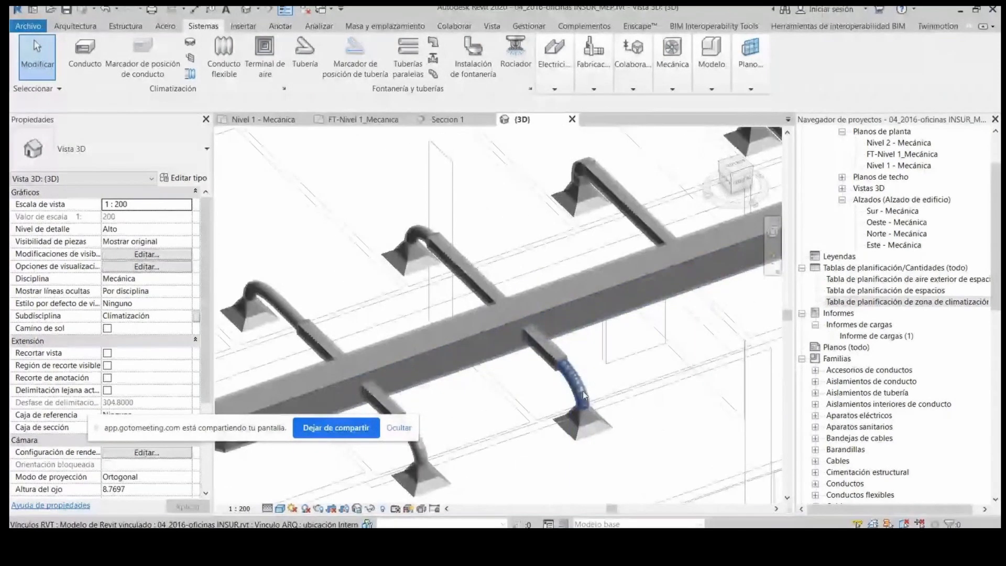
scroll(477, 389, "down", 3)
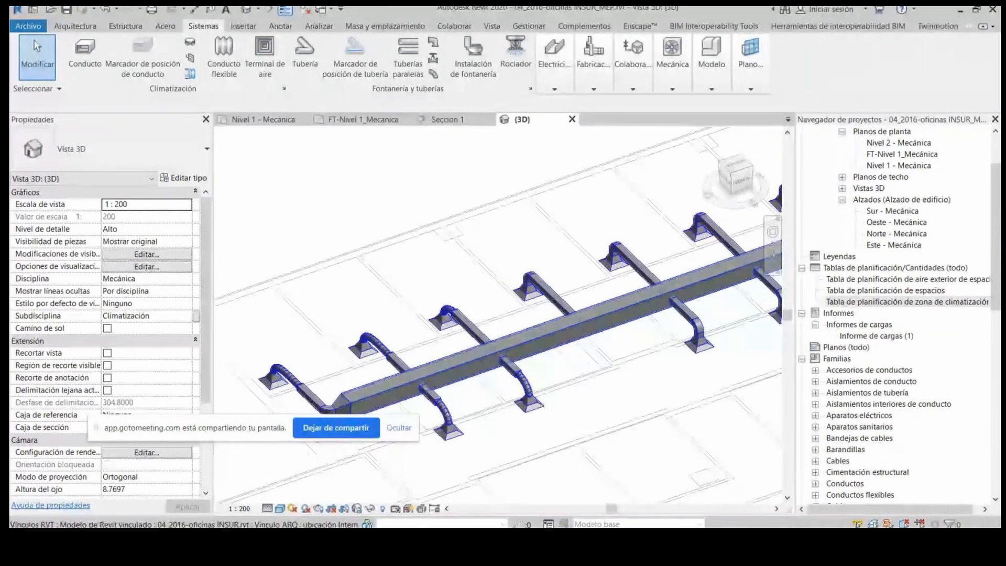
Step: Switch to the GoToMeeting window and read the attendees' latest chat questions
left_click(527, 482)
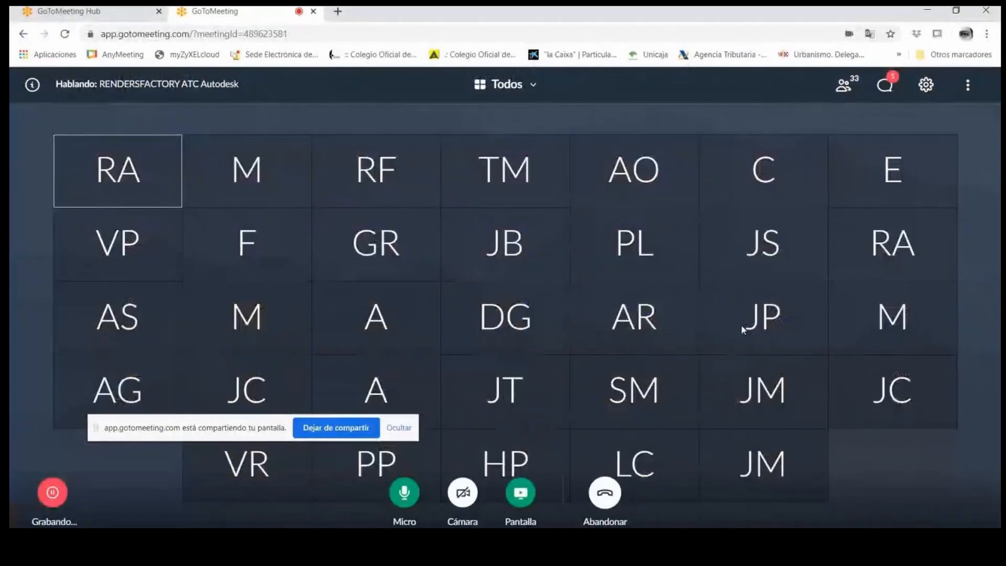
left_click(886, 85)
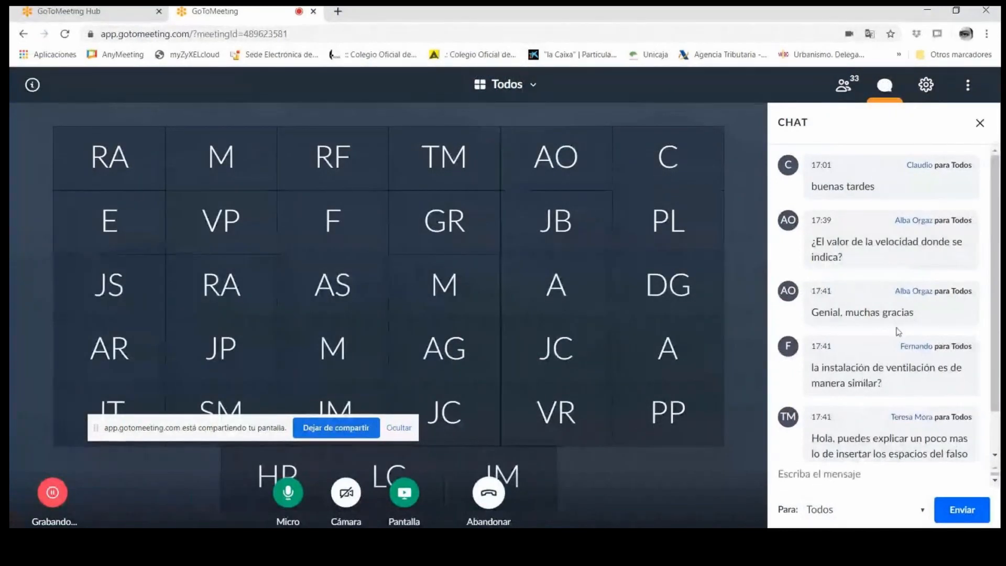
scroll(898, 330, "down", 2)
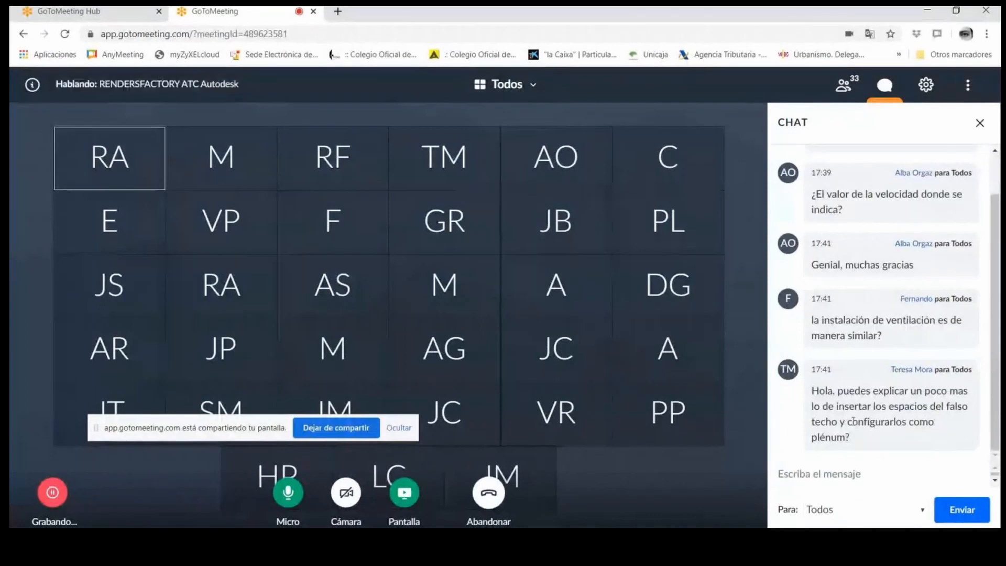
left_click(928, 11)
Step: Back in Revit, open Section 1 from the Nivel 1 plan, set its detail level to Alto and examine the void between FT-Nivel 1_MEP and Nivel 2_MEP
scroll(670, 251, "down", 2)
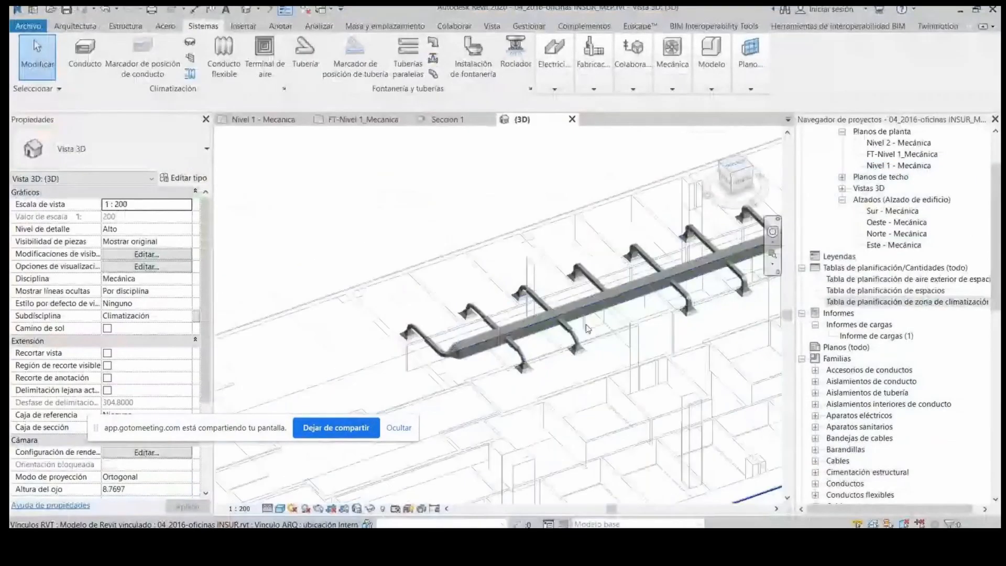
left_click(259, 120)
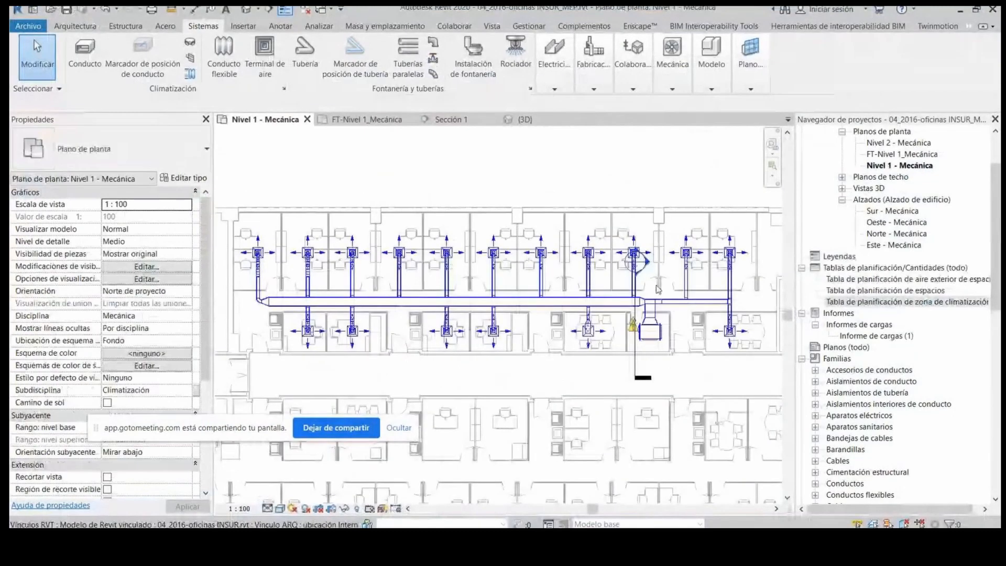
scroll(658, 288, "down", 4)
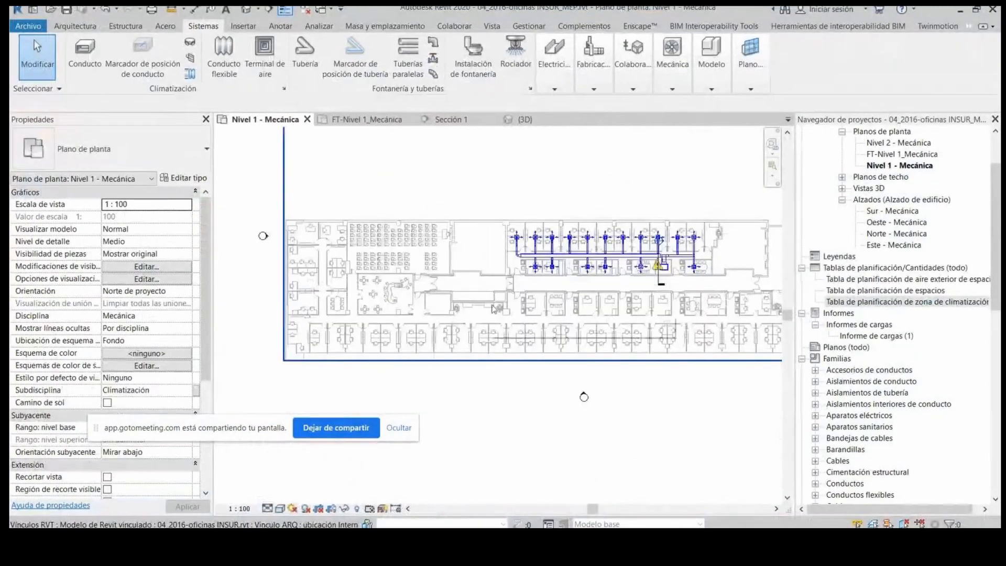
double_click(495, 309)
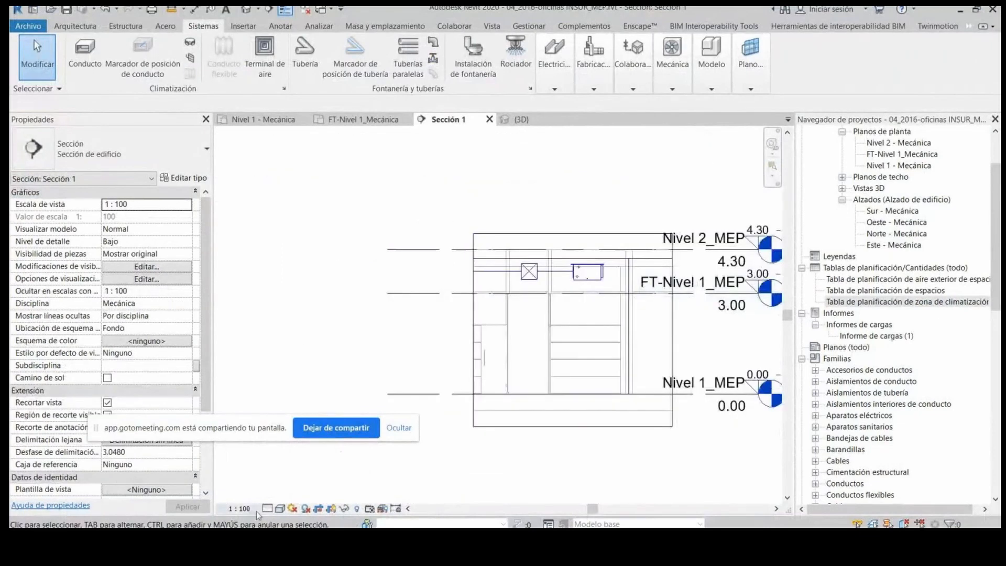
left_click(280, 508)
left_click(283, 494)
scroll(611, 280, "up", 3)
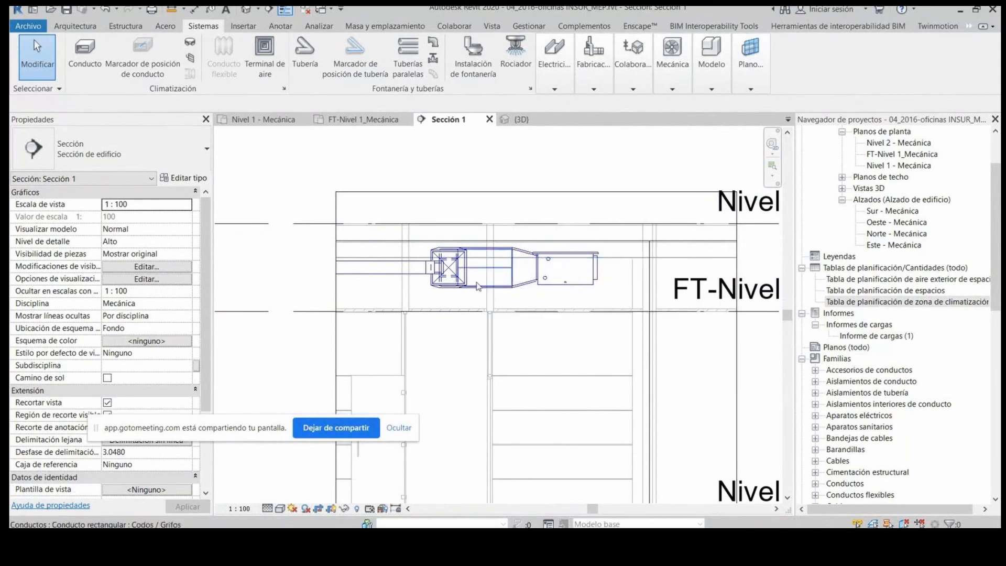
scroll(602, 298, "down", 2)
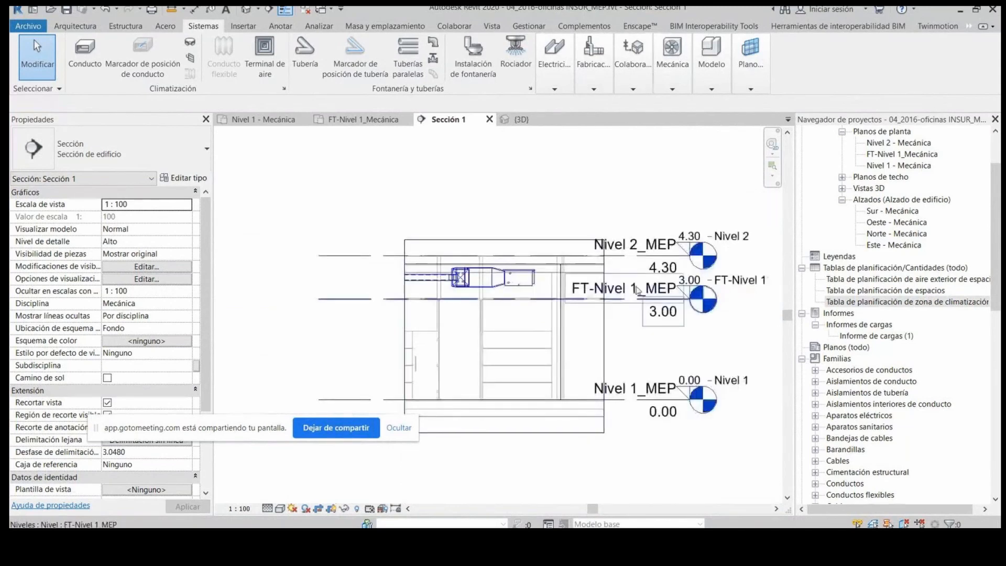
scroll(638, 291, "up", 2)
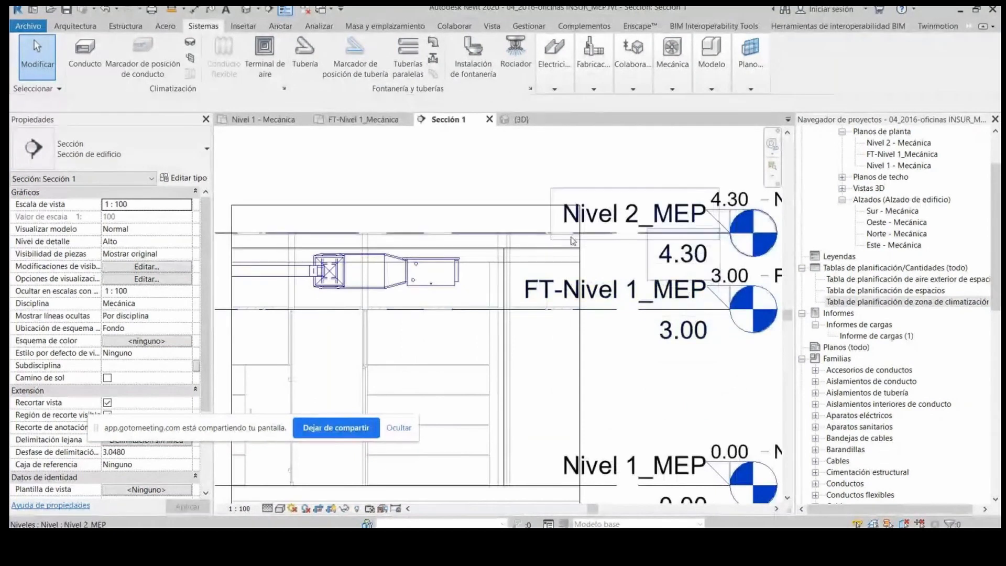
Step: Review the view range of the FT-Nivel 1_Mecánica plan, keeping the cut plane offset at 0.2500
left_click(375, 119)
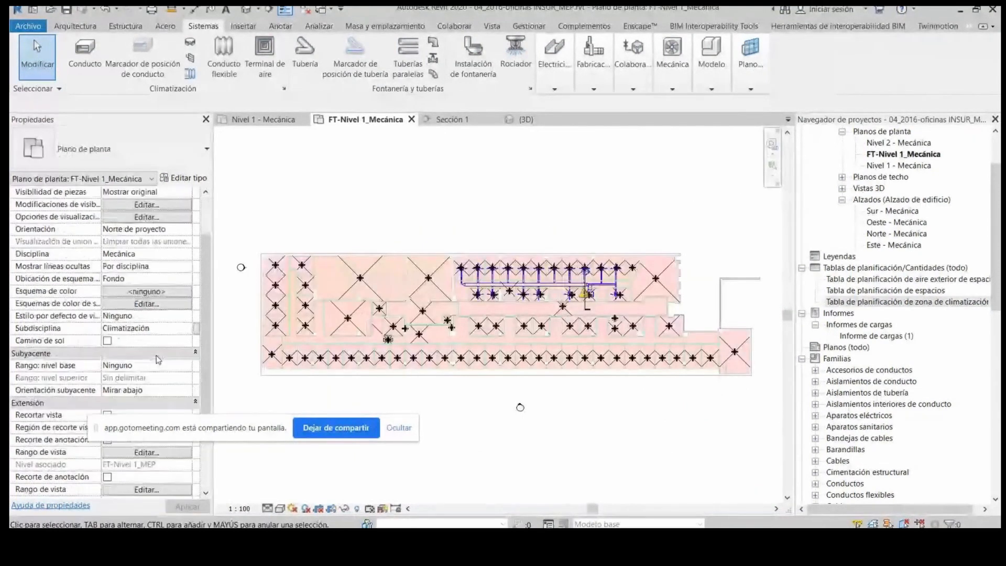
scroll(158, 359, "down", 3)
left_click(147, 340)
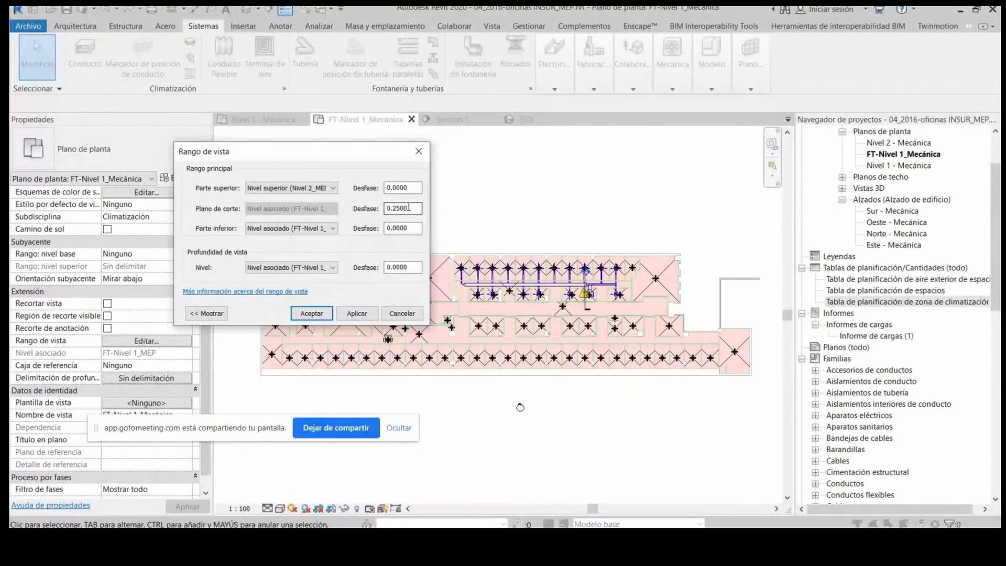
left_click_drag(409, 207, 386, 208)
left_click(356, 314)
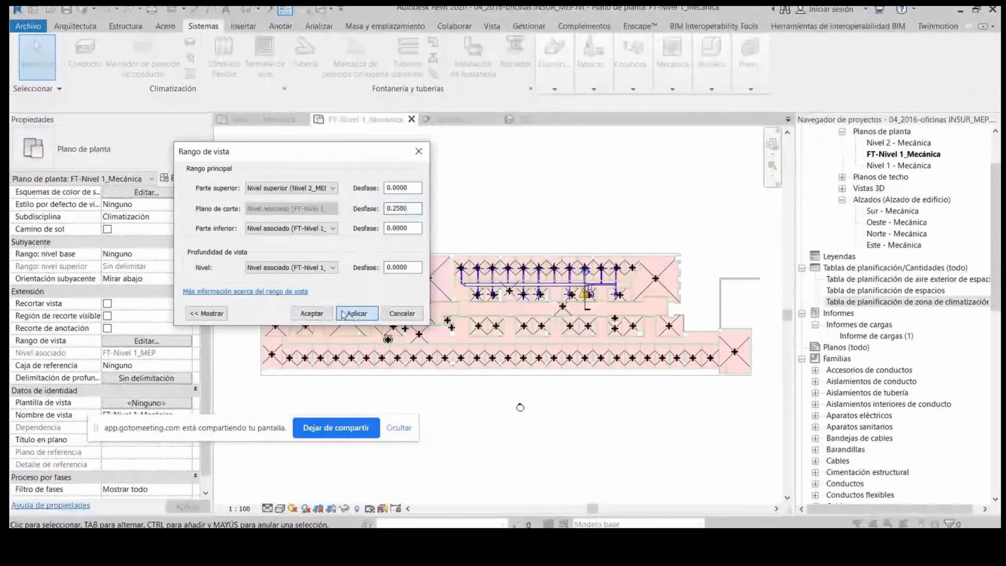
left_click(312, 313)
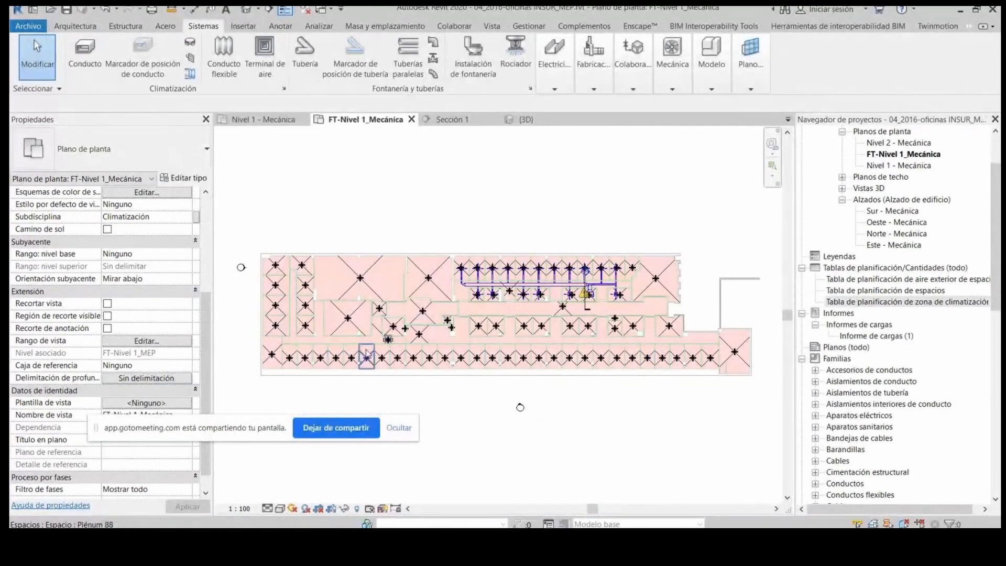
Step: Review the Space placement options in the FT-Nivel 1_Mecánica plan, including upper limit and offset, without placing any space
left_click(321, 27)
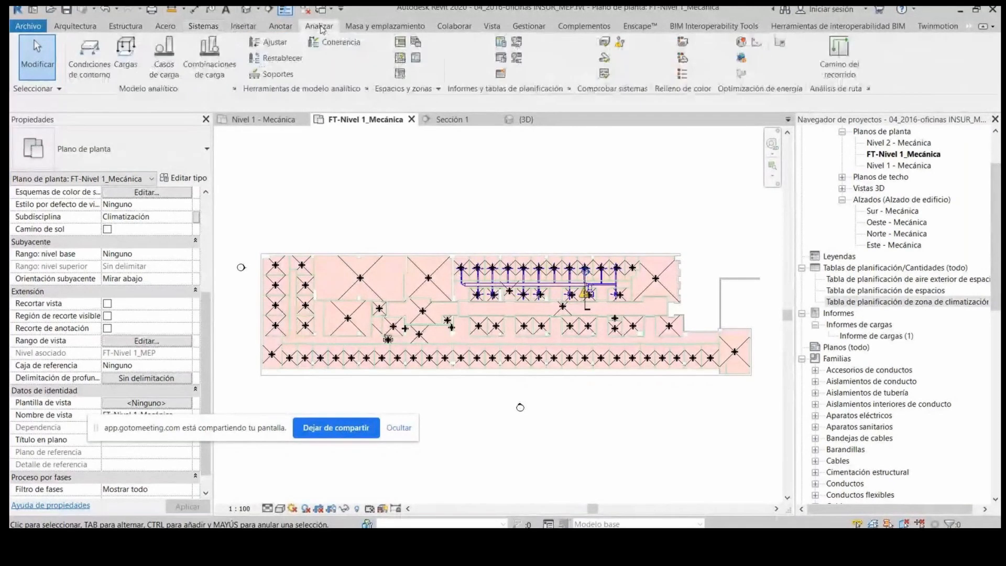
left_click(407, 44)
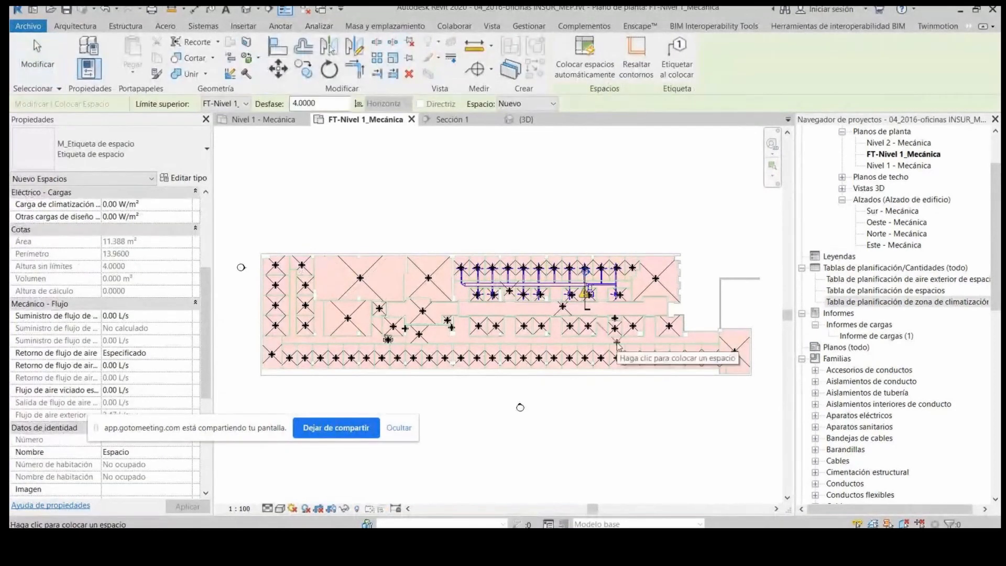
key("Escape")
key("Escape")
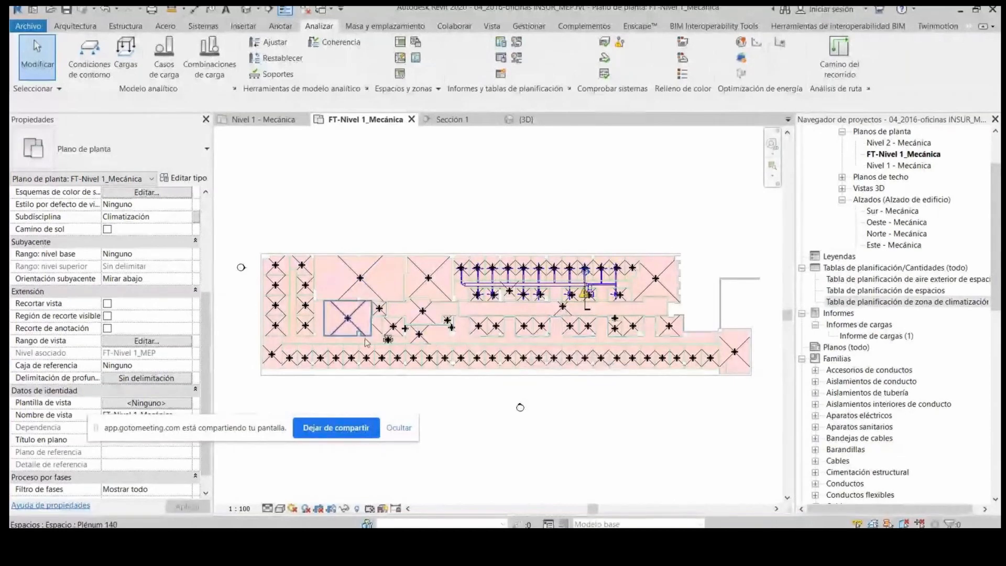
Step: Turn on the visibility of Zonas de climatización in the Nivel 1 - Mecánica plan
left_click(270, 122)
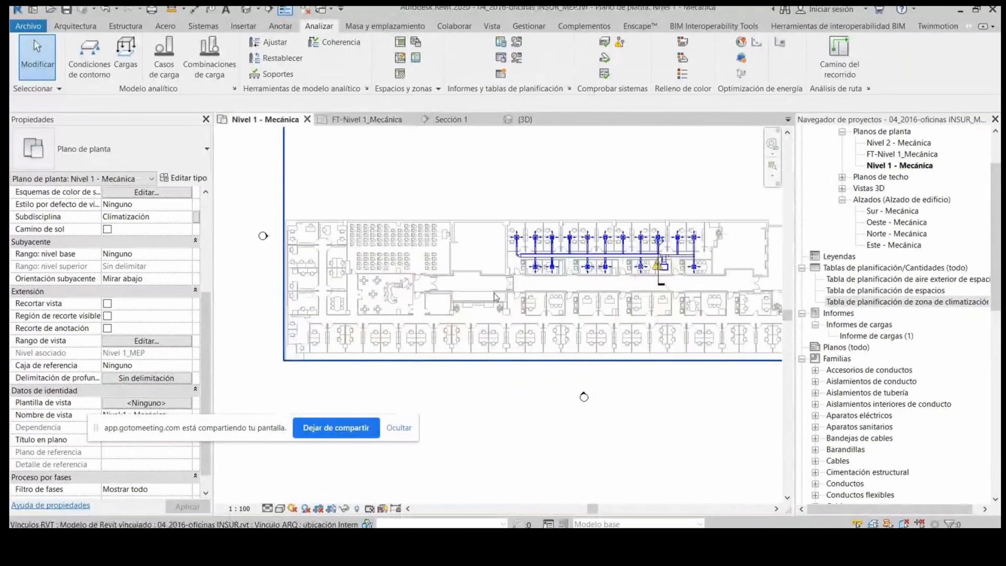
key("v")
key("g")
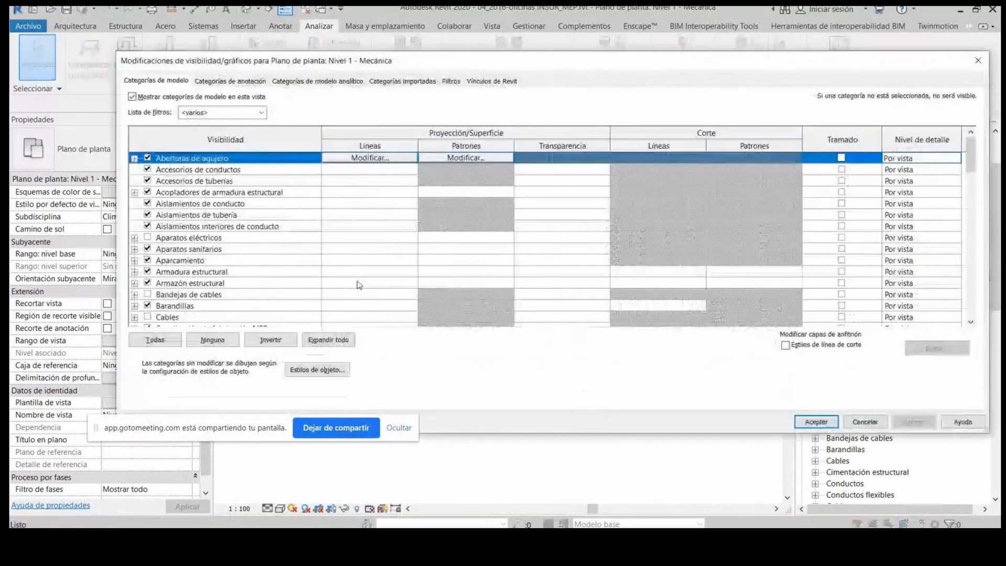
scroll(359, 285, "down", 15)
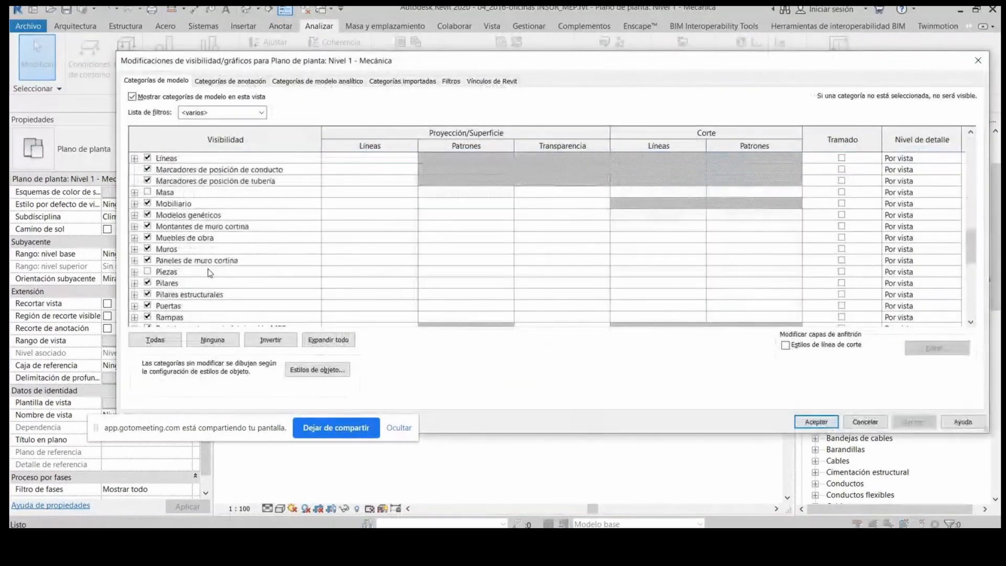
scroll(206, 282, "down", 3)
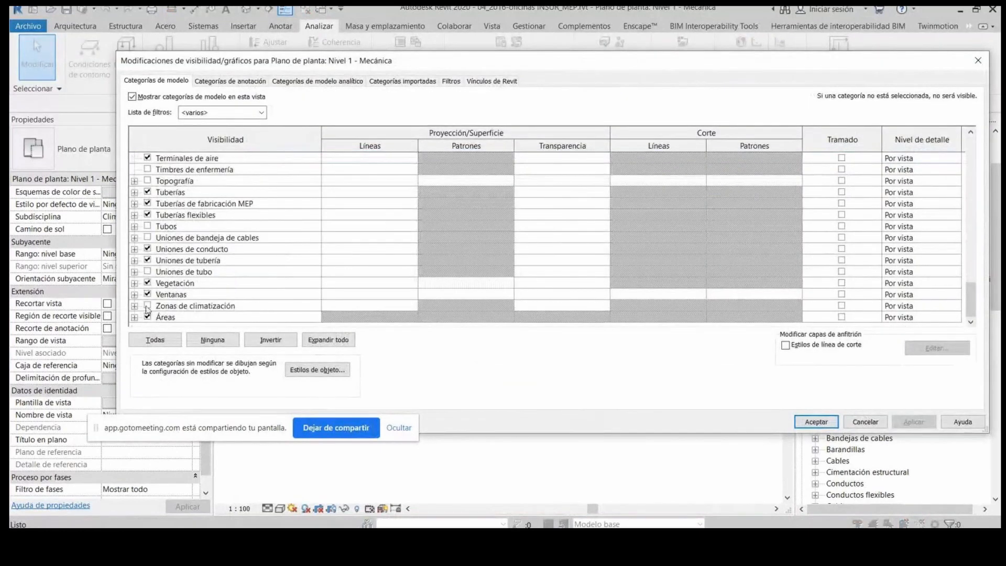
left_click(147, 305)
left_click(898, 423)
left_click(816, 421)
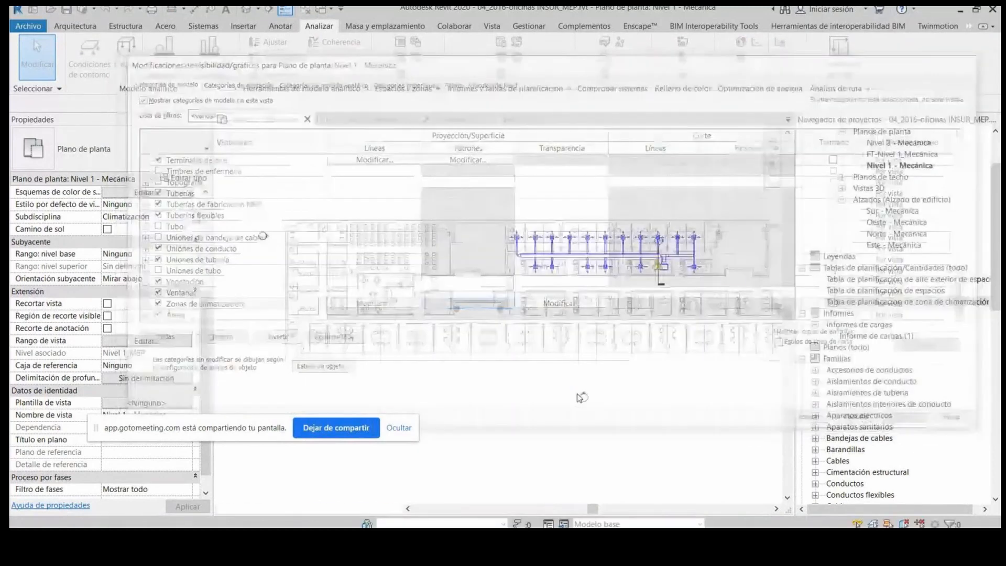
Step: Open the HVAC zone Oficinas de 18 a 36 for editing and check the plenum spaces in the FT-Nivel 1_Mecánica plan, without adding any
left_click(368, 311)
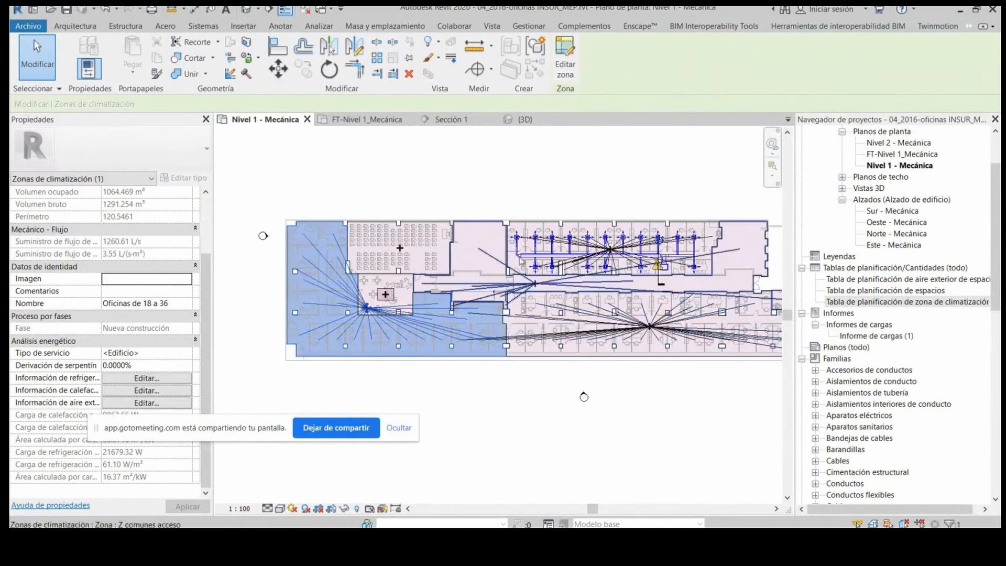
left_click(565, 58)
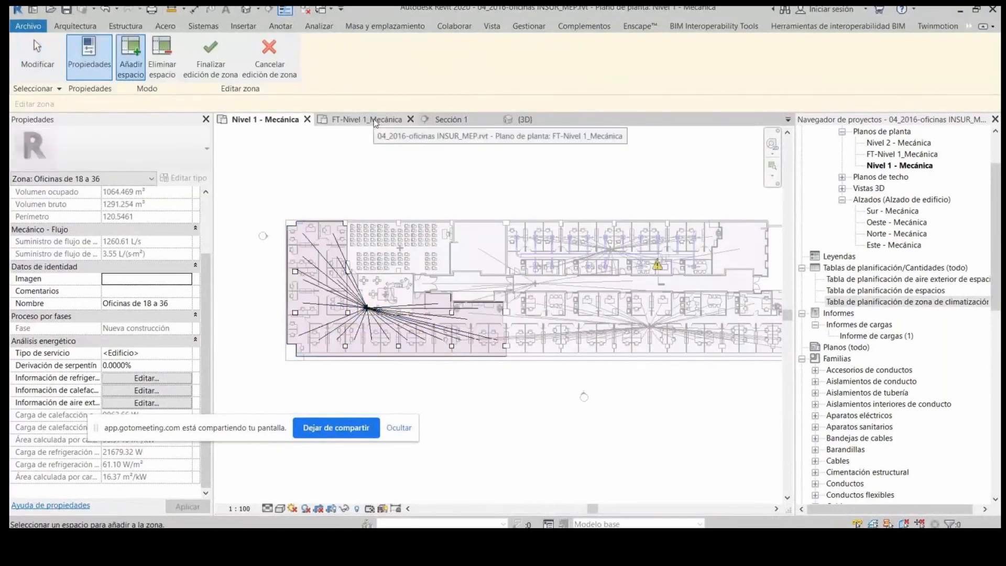
left_click(375, 120)
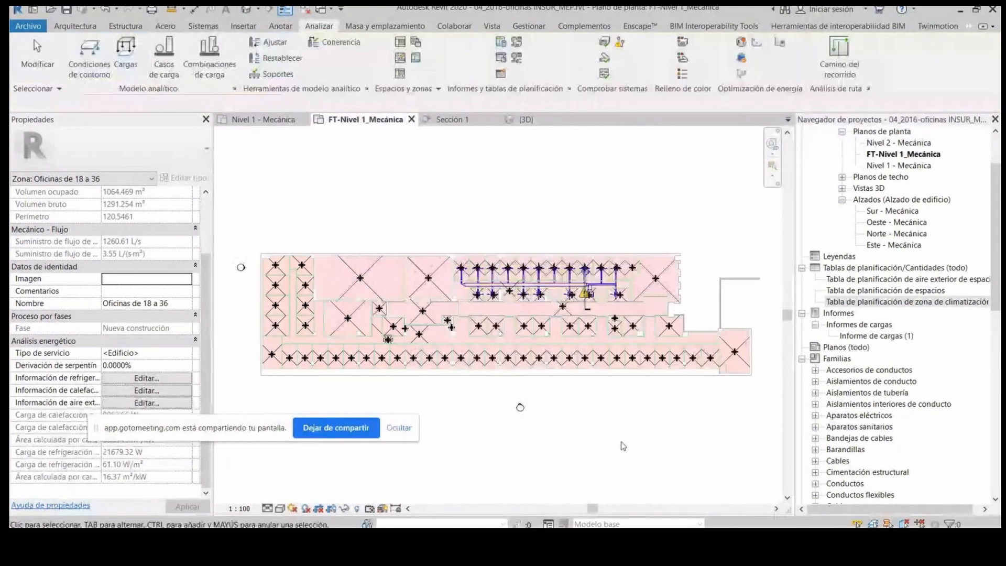
left_click(623, 446)
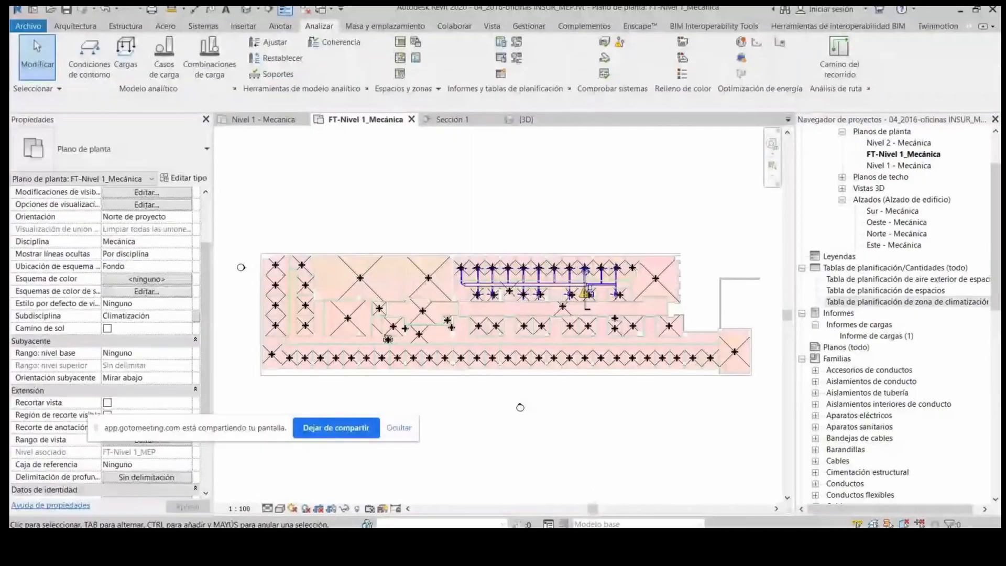
Step: Switch to the GoToMeeting window to check the chat for replies
key("alt+Tab")
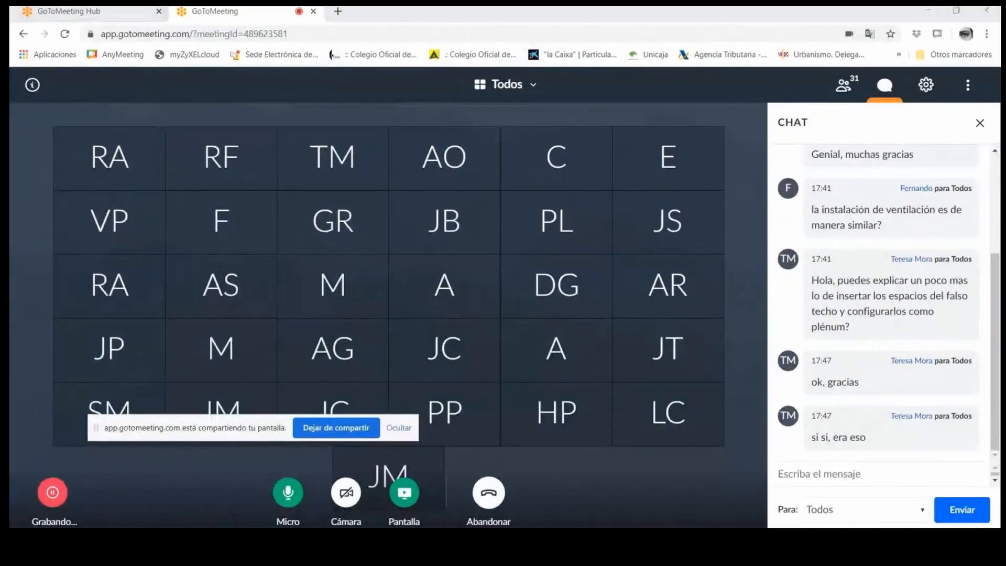
Step: Switch to Revit, open the loads report Informe de cargas (1) and examine the Cafetería zone summary and its load components
key("alt+Tab")
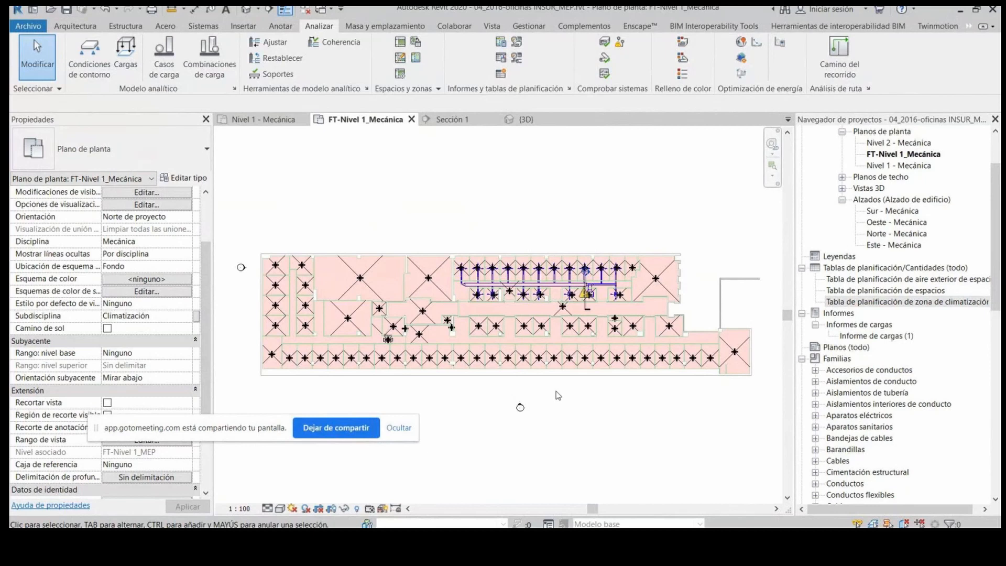
double_click(880, 336)
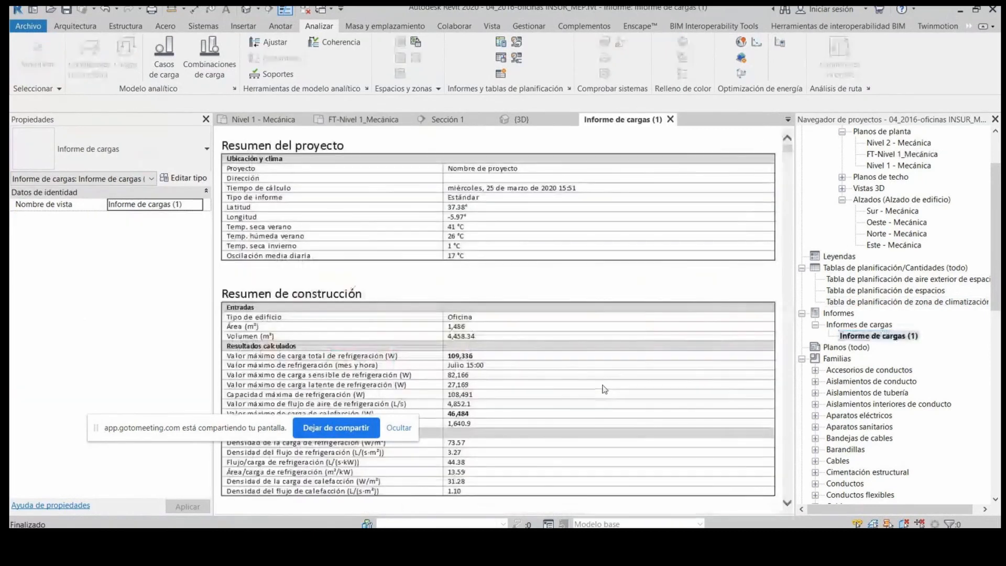
scroll(604, 389, "down", 5)
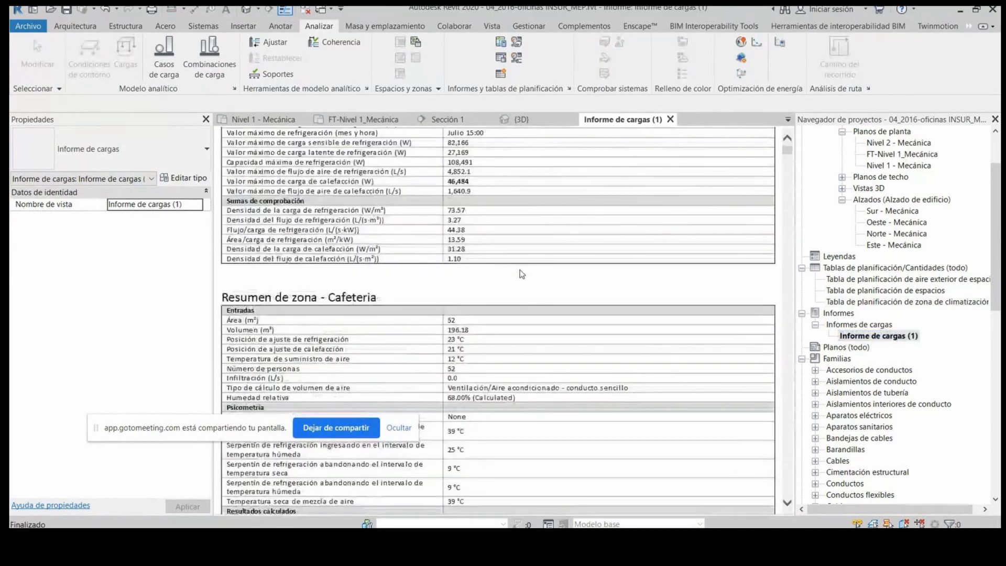
scroll(522, 274, "up", 3)
scroll(522, 274, "down", 8)
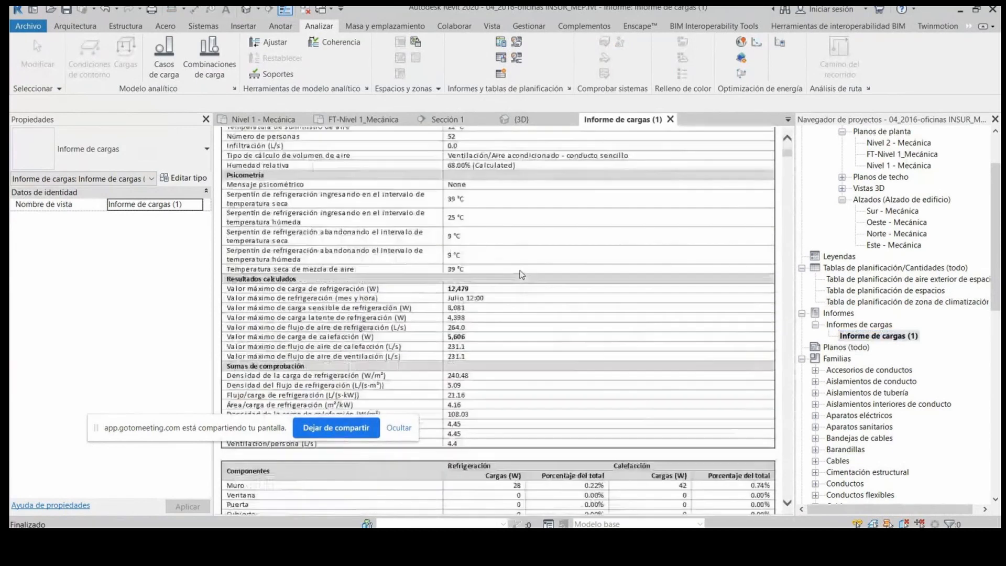
scroll(522, 274, "down", 7)
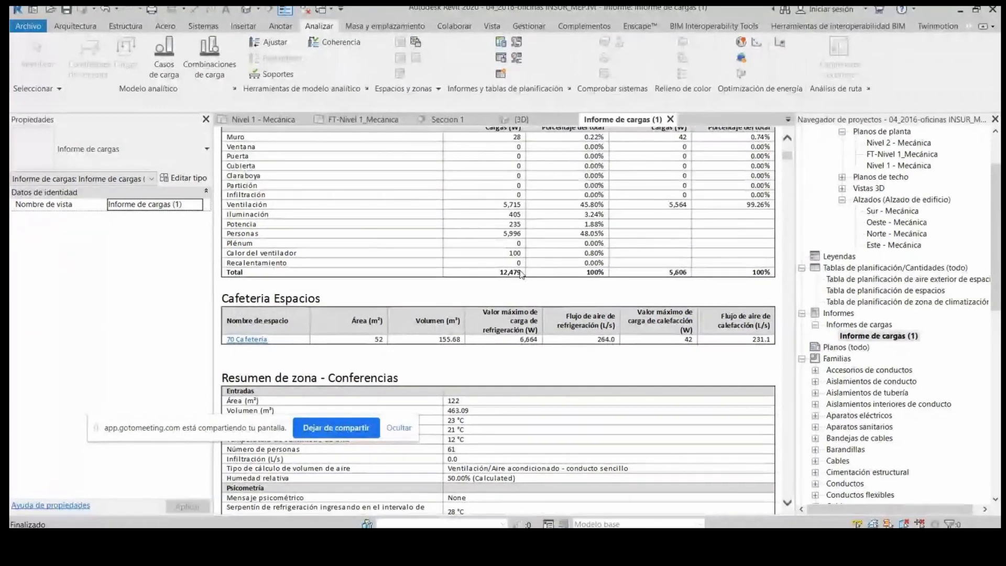
scroll(532, 365, "up", 10)
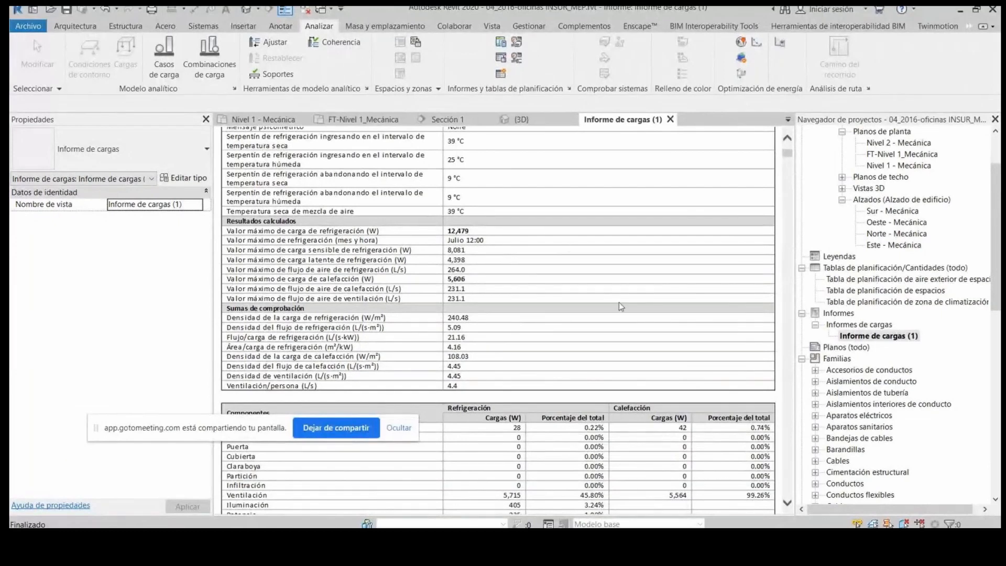
Step: Review the loads report from the project summary through the zone summaries to the individual Despacho space summaries
scroll(619, 303, "up", 3)
scroll(620, 302, "up", 10)
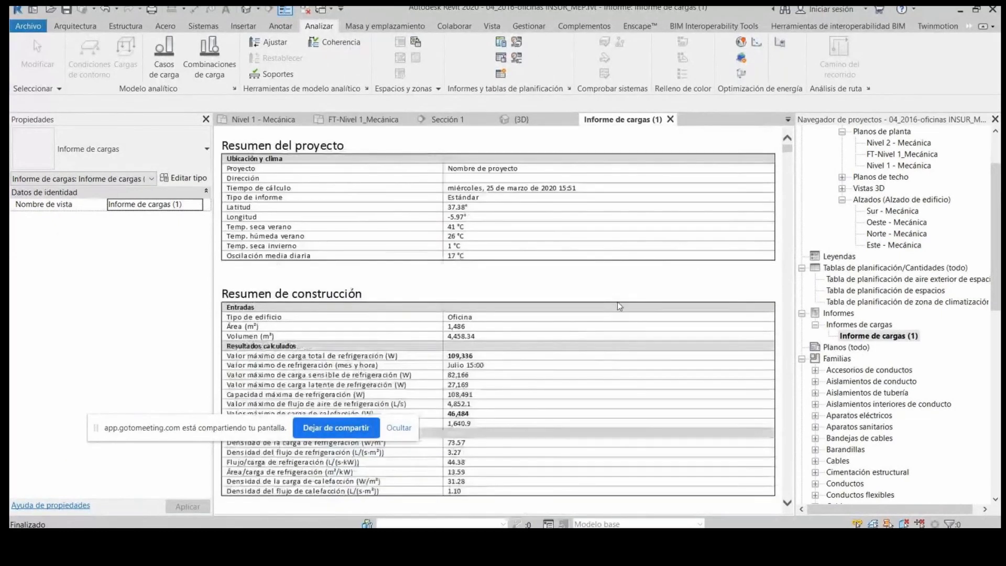
scroll(618, 302, "down", 3)
scroll(617, 303, "down", 15)
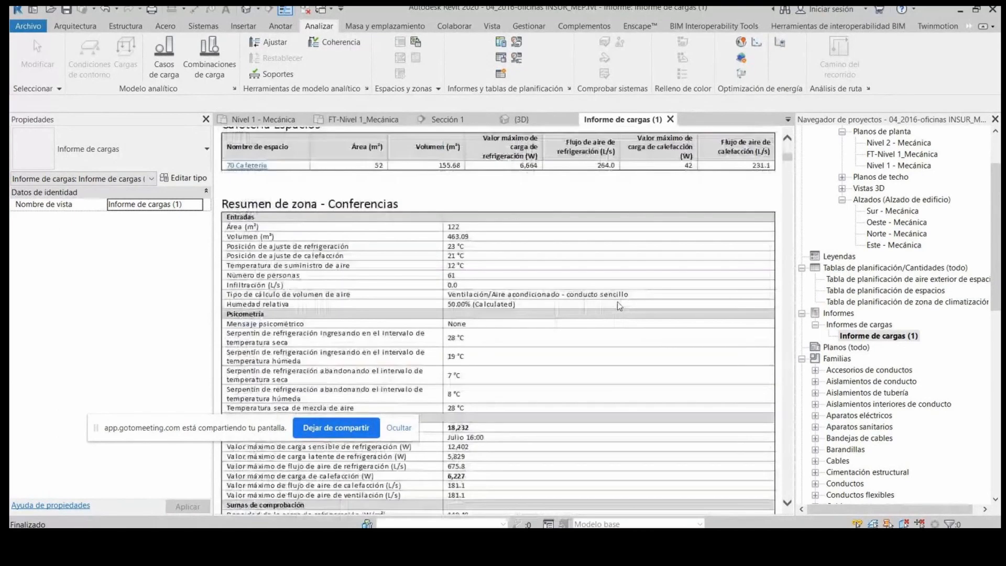
scroll(619, 306, "down", 15)
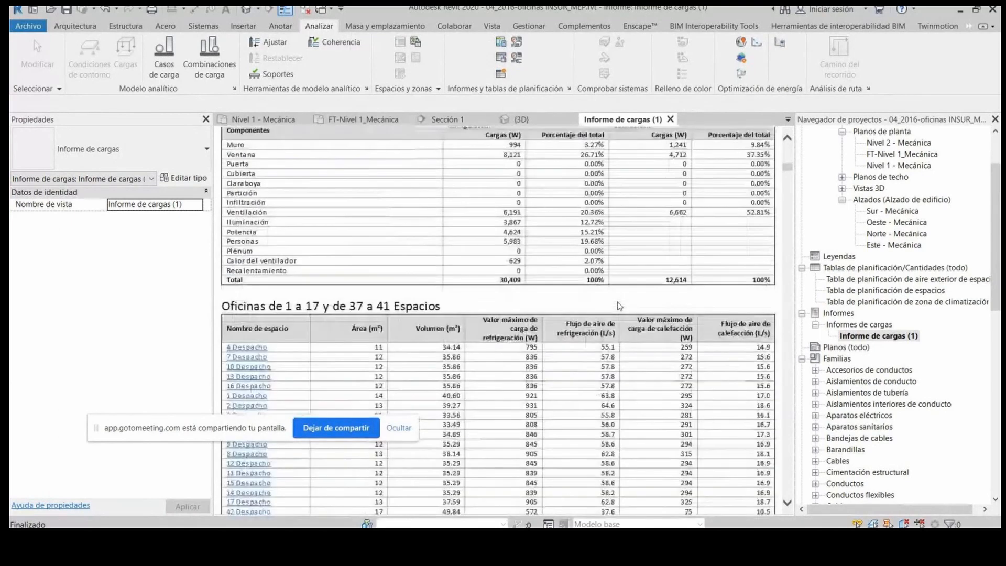
scroll(618, 304, "down", 10)
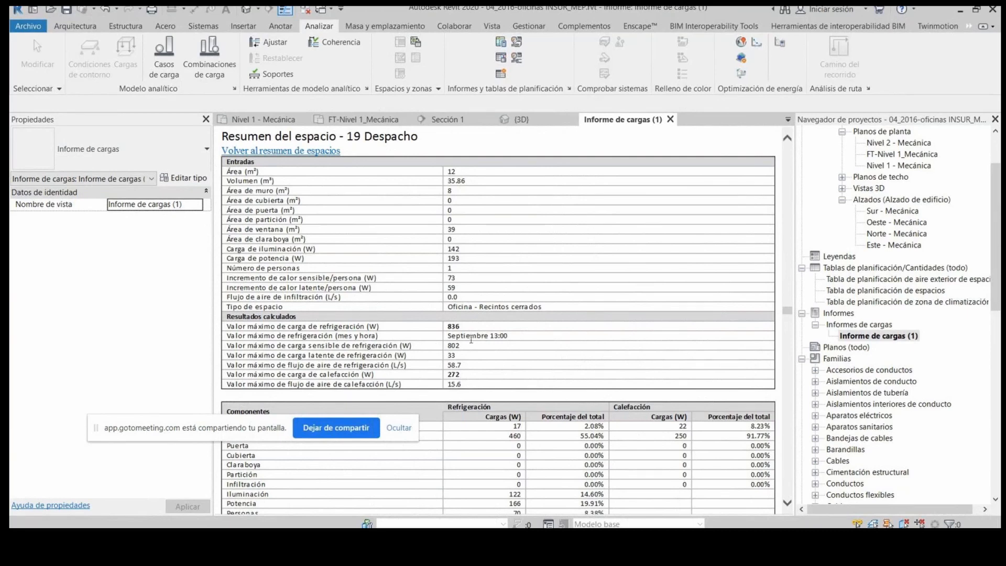
scroll(468, 309, "down", 5)
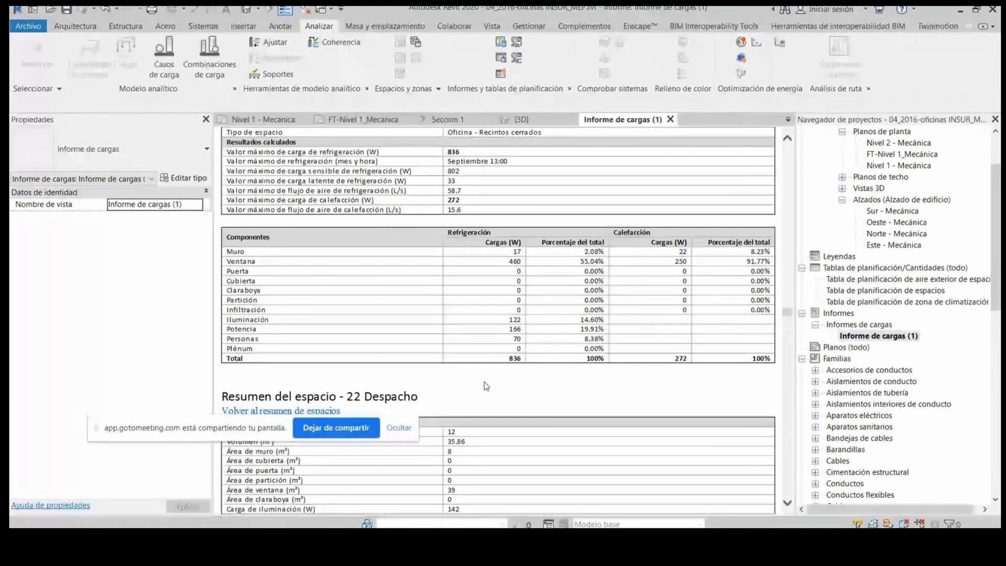
scroll(535, 371, "up", 15)
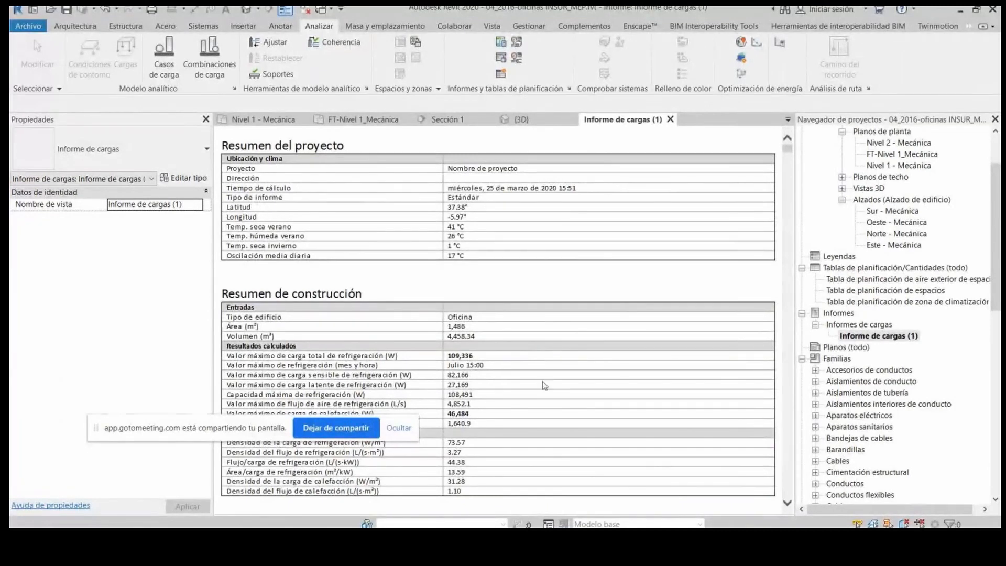
Step: Check the GoToMeeting chat for the question on plenum spaces and for follow-up replies
mouse_move(599, 540)
left_click(529, 485)
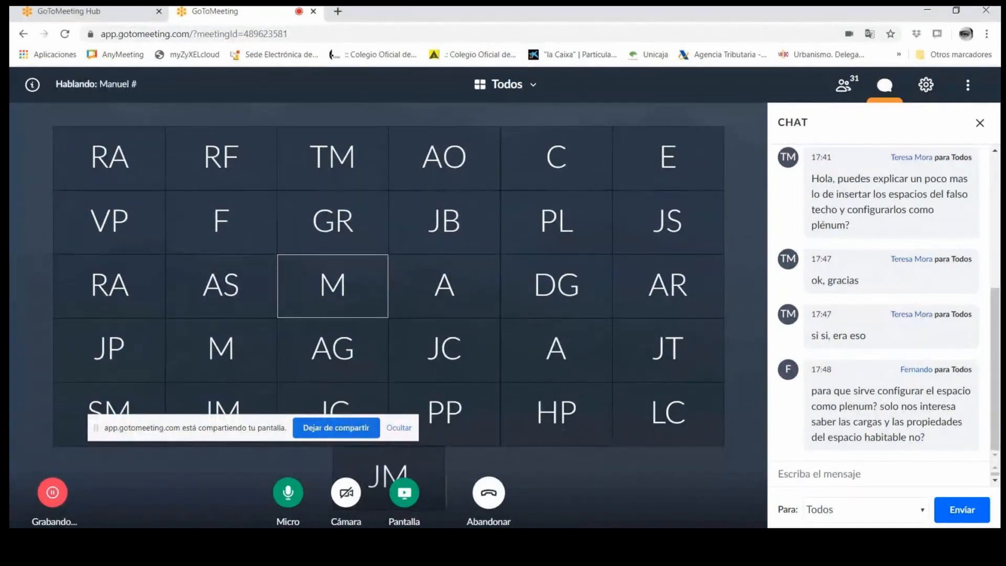
key("alt+Tab")
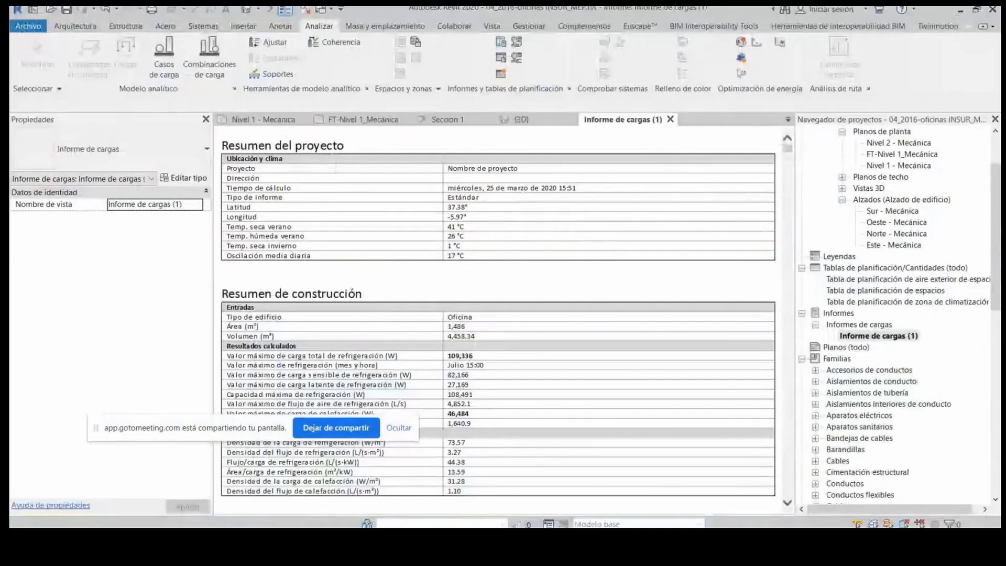
mouse_move(599, 527)
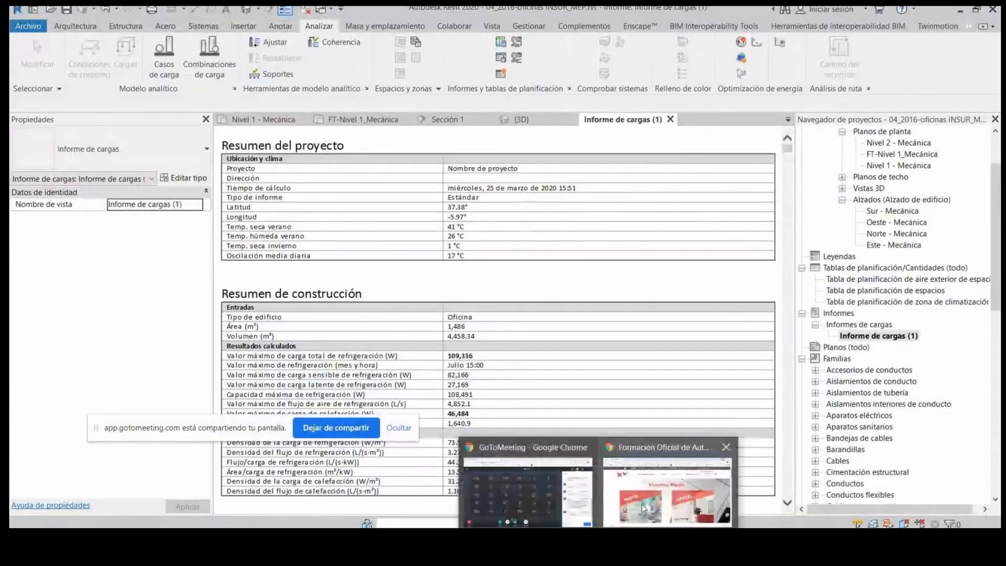
left_click(557, 448)
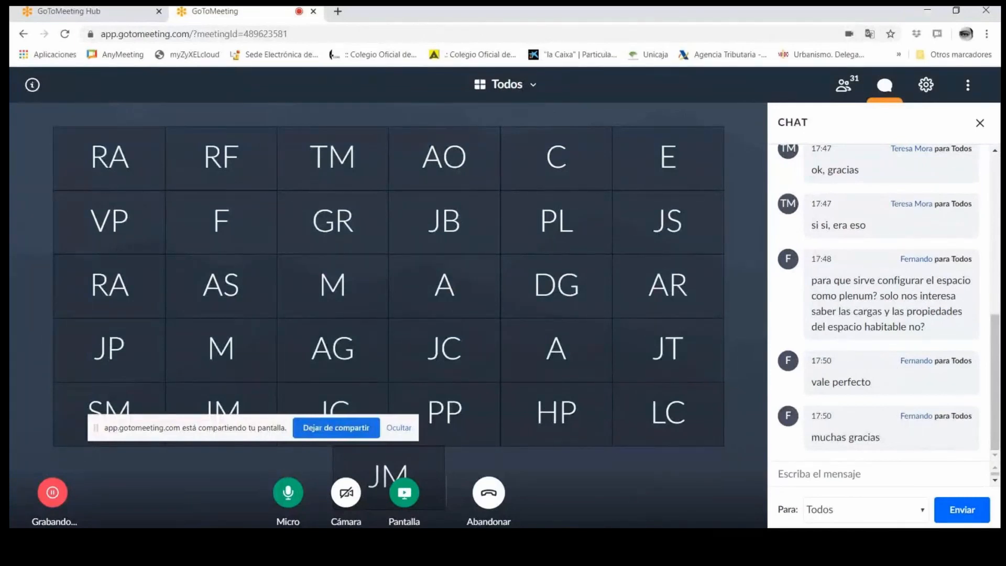
Step: Return to Revit and go over the building summary and the Cafetería and Conferencias zone summaries in the loads report
key("alt+Tab")
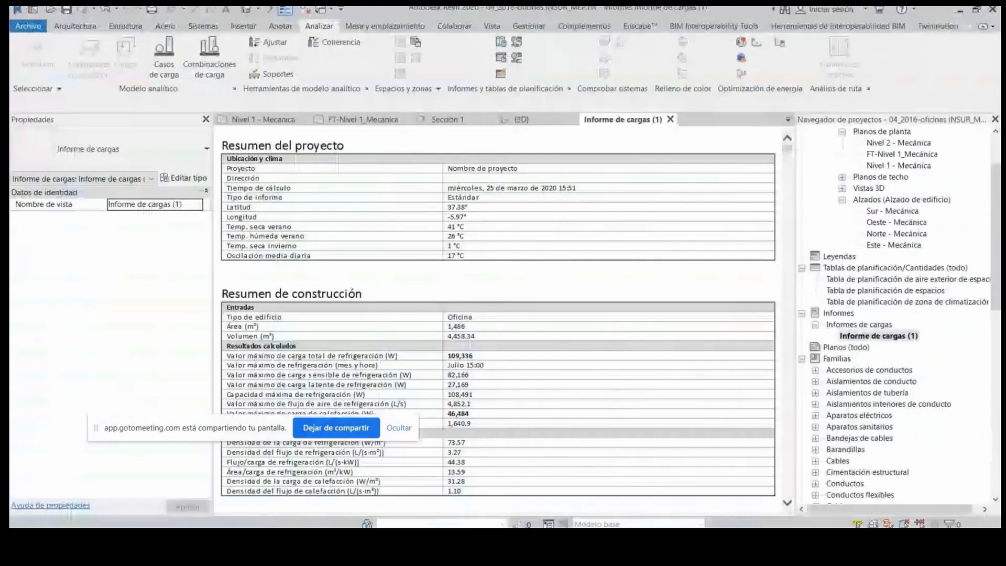
scroll(659, 391, "down", 5)
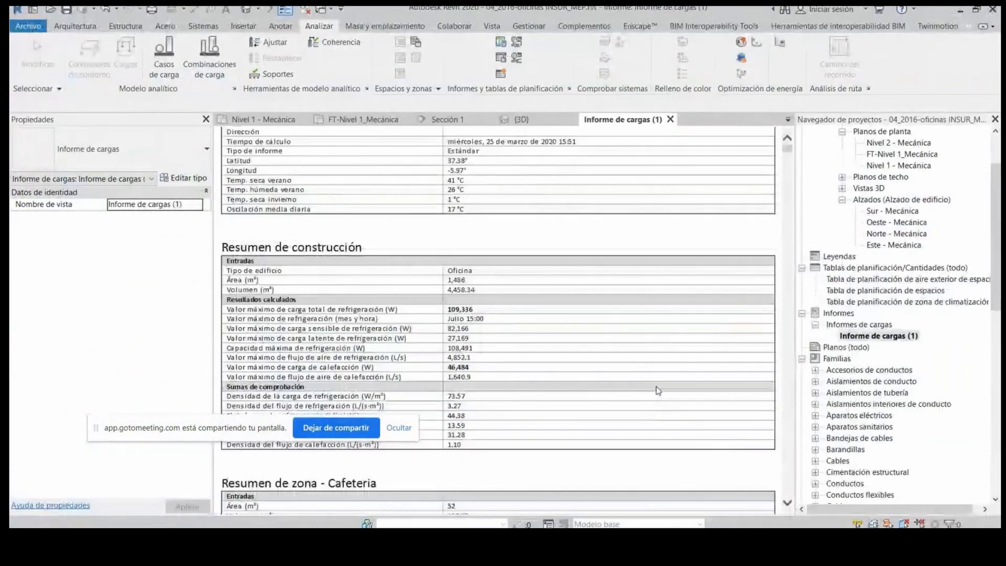
scroll(658, 391, "up", 8)
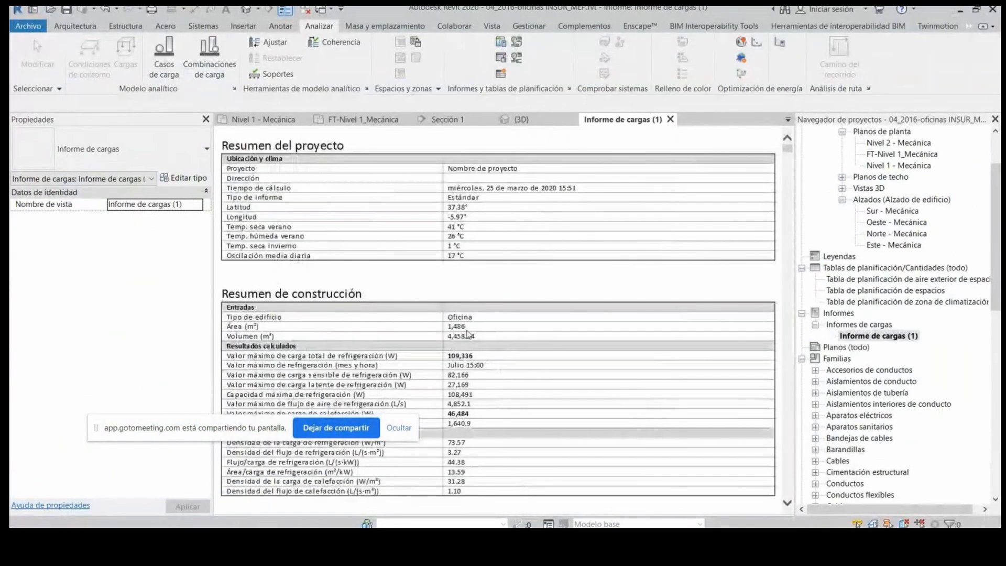
scroll(586, 283, "down", 11)
scroll(585, 283, "up", 2)
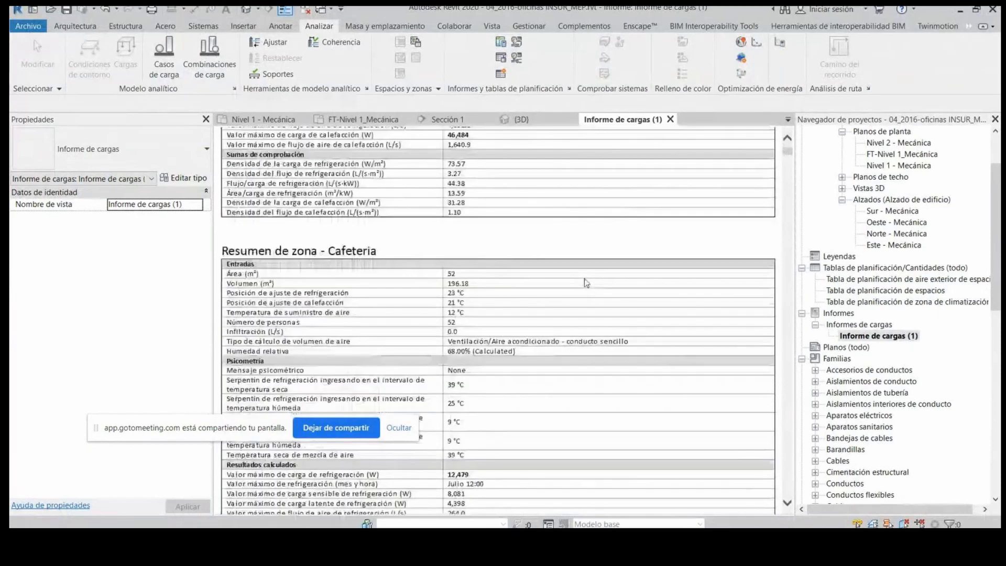
scroll(586, 283, "up", 7)
scroll(585, 283, "down", 6)
scroll(586, 283, "up", 5)
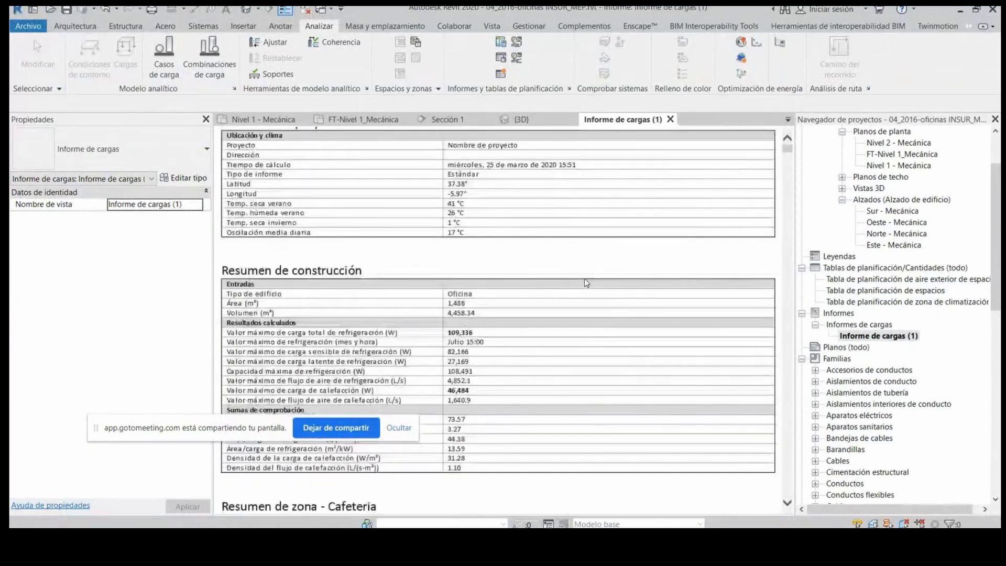
scroll(586, 283, "down", 16)
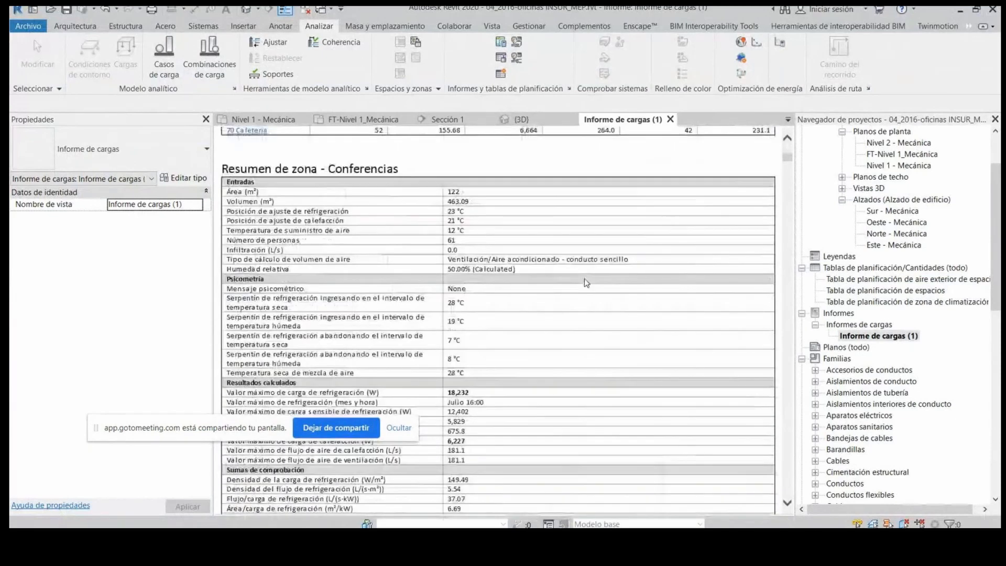
scroll(586, 283, "up", 15)
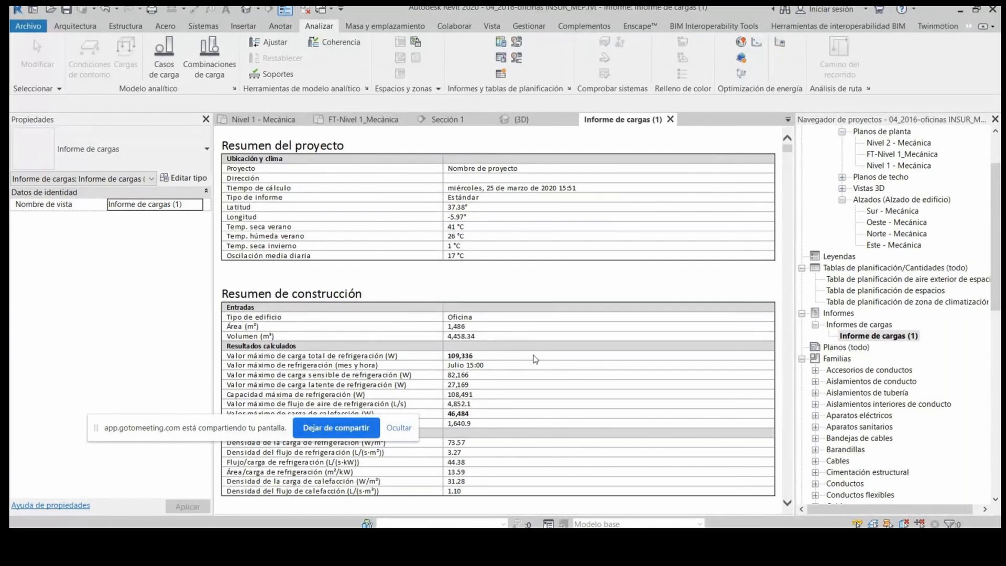
Step: Read the newest questions in the GoToMeeting chat and return to the loads report in Revit
mouse_move(598, 545)
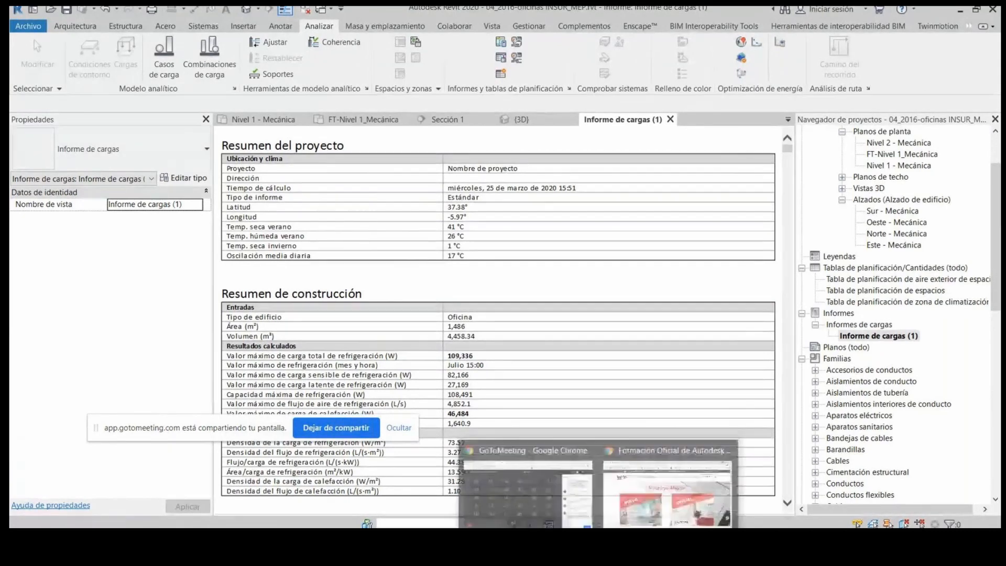
left_click(558, 452)
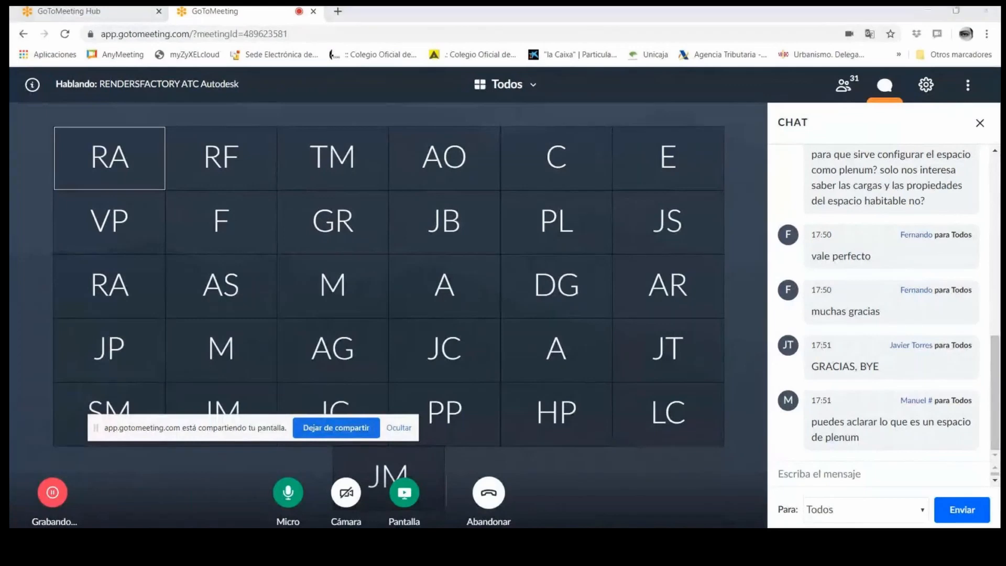
key("alt+Tab")
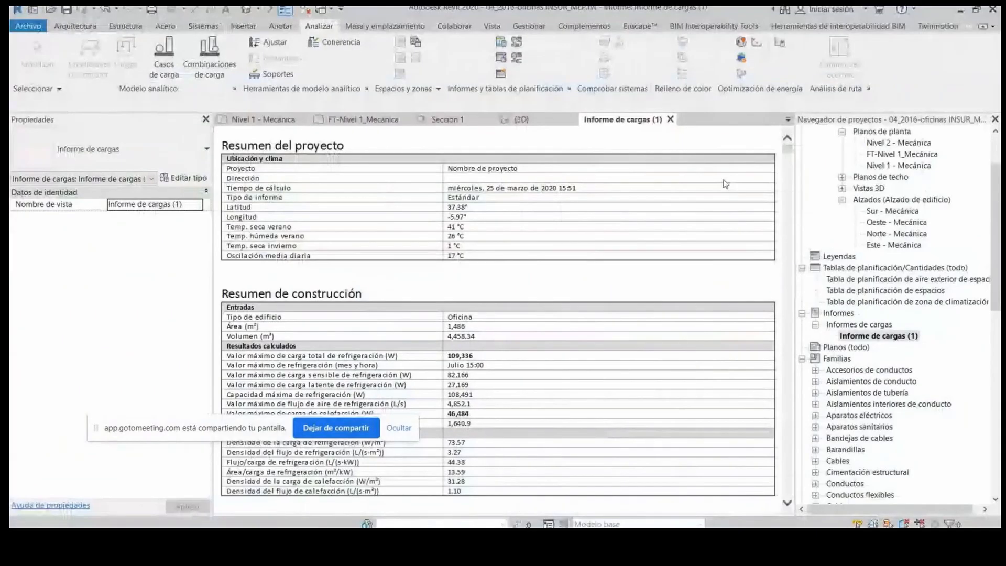
Step: Close the loads report and examine the plenum, space type and conditioning columns in the Tabla de planificación de espacios
left_click(671, 120)
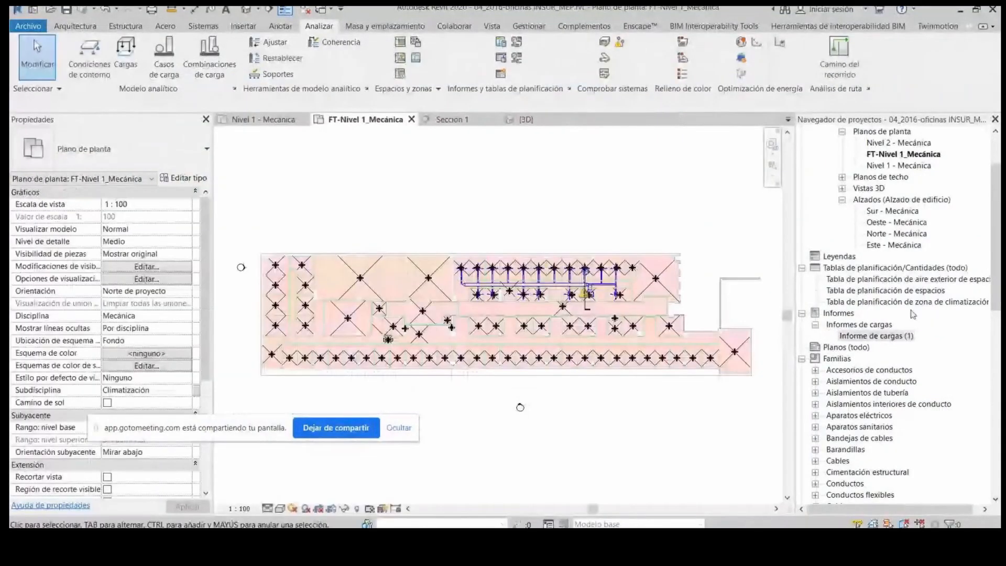
left_click(885, 290)
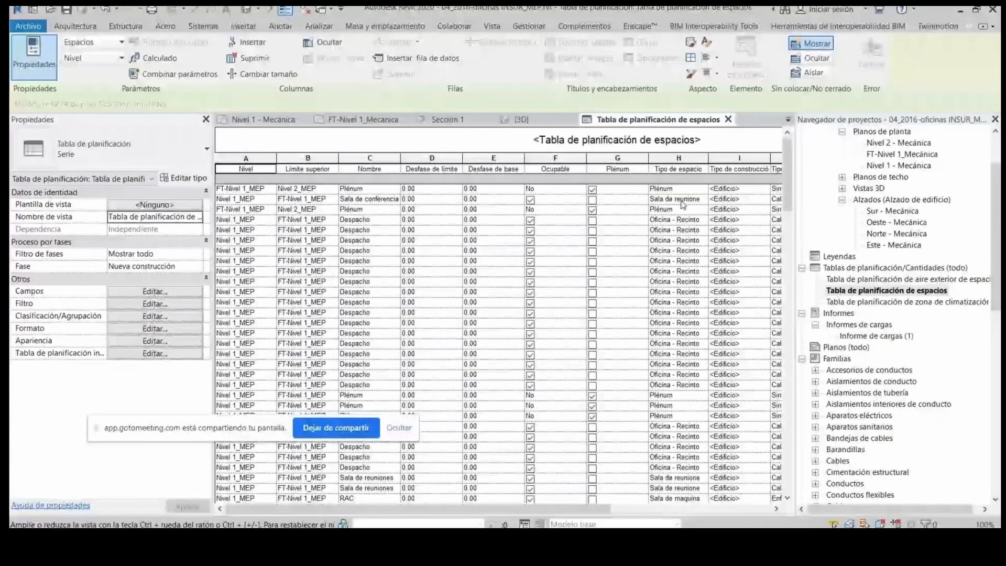
scroll(683, 204, "right", 3)
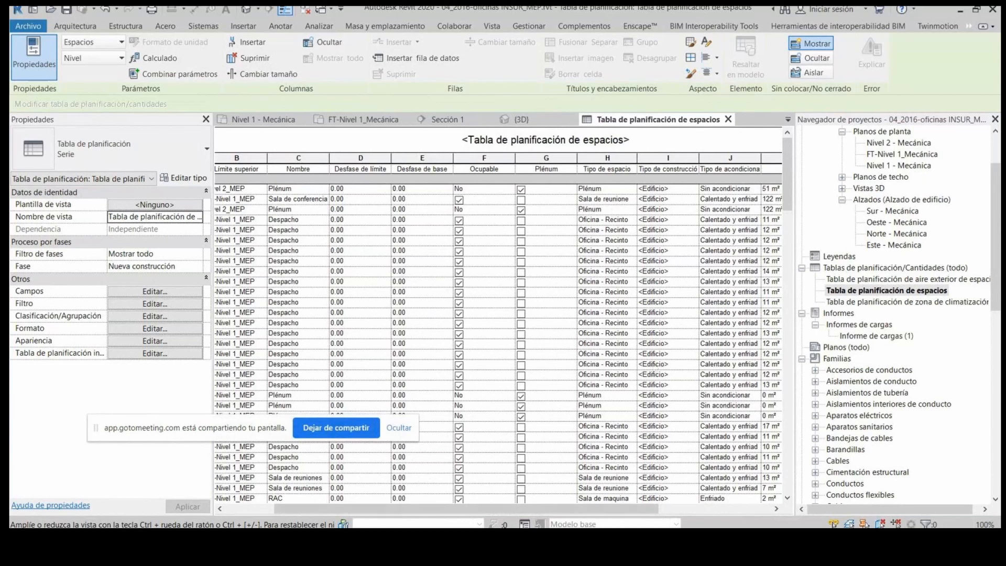
Step: Switch to the GoToMeeting window and look through the chat for unanswered questions
mouse_move(599, 527)
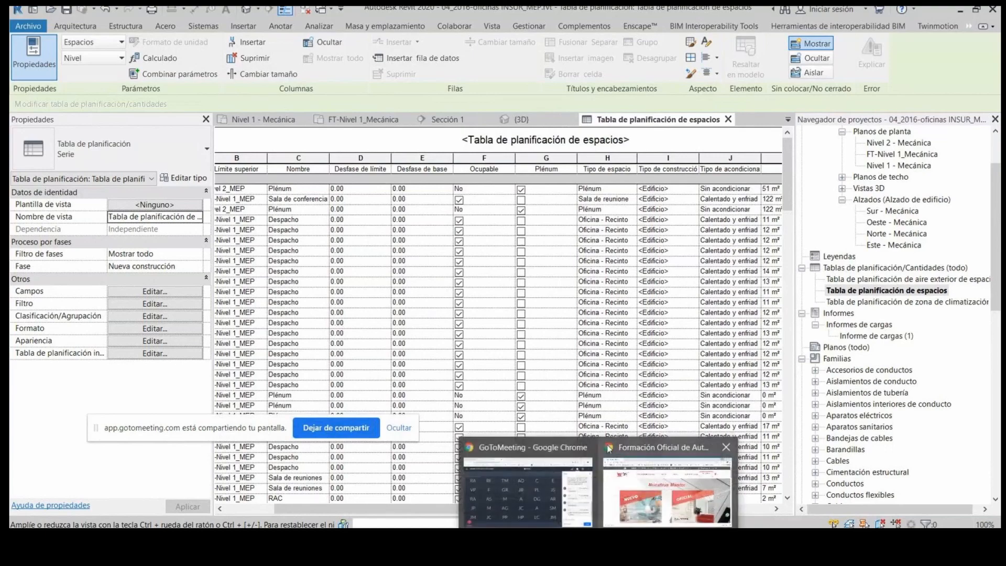
left_click(545, 480)
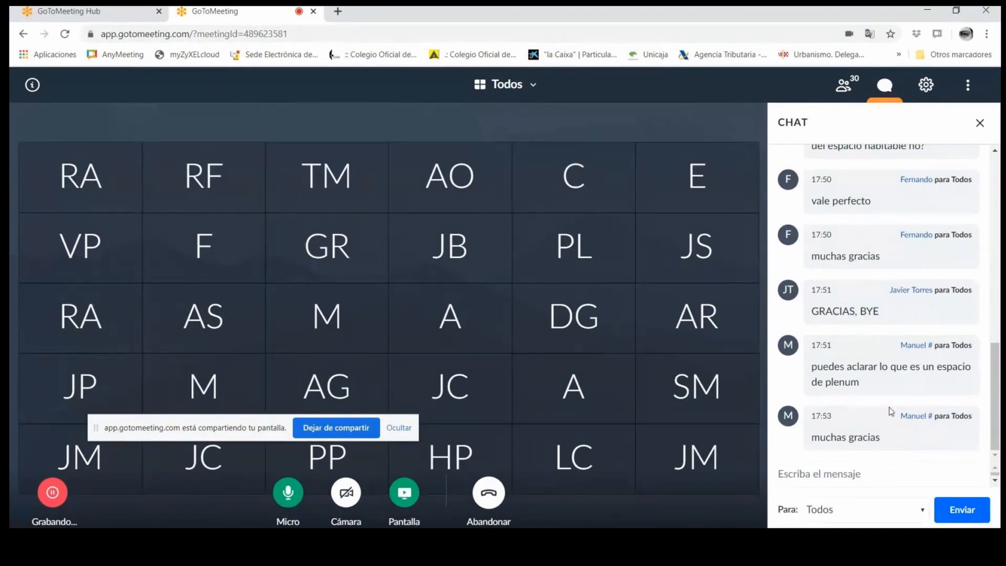
scroll(891, 411, "up", 1)
scroll(891, 412, "up", 5)
scroll(891, 412, "down", 6)
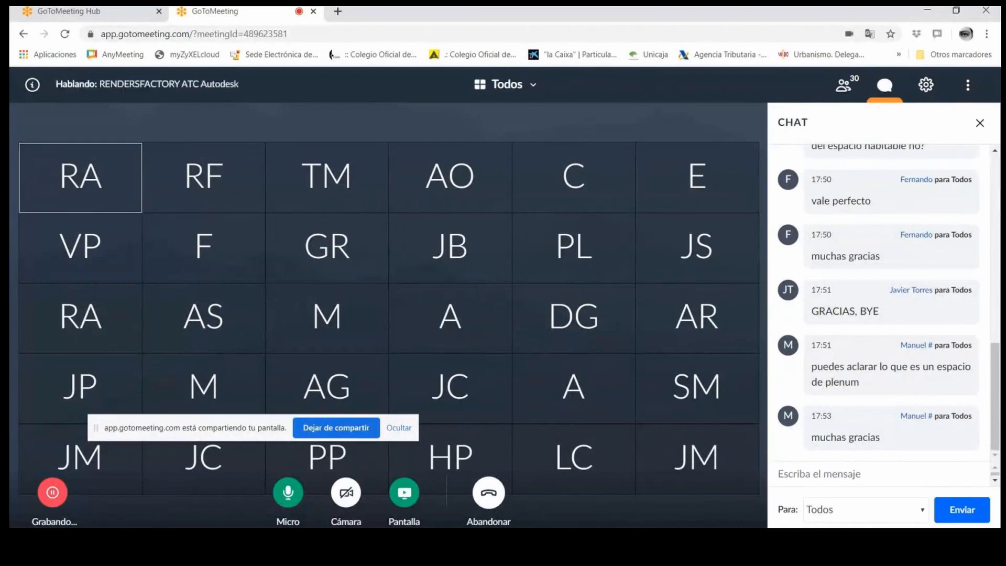
Step: Switch to the rendersfactory.es browser window and open the #FórmateGRATISDesdeCasa free webinars page
mouse_move(595, 526)
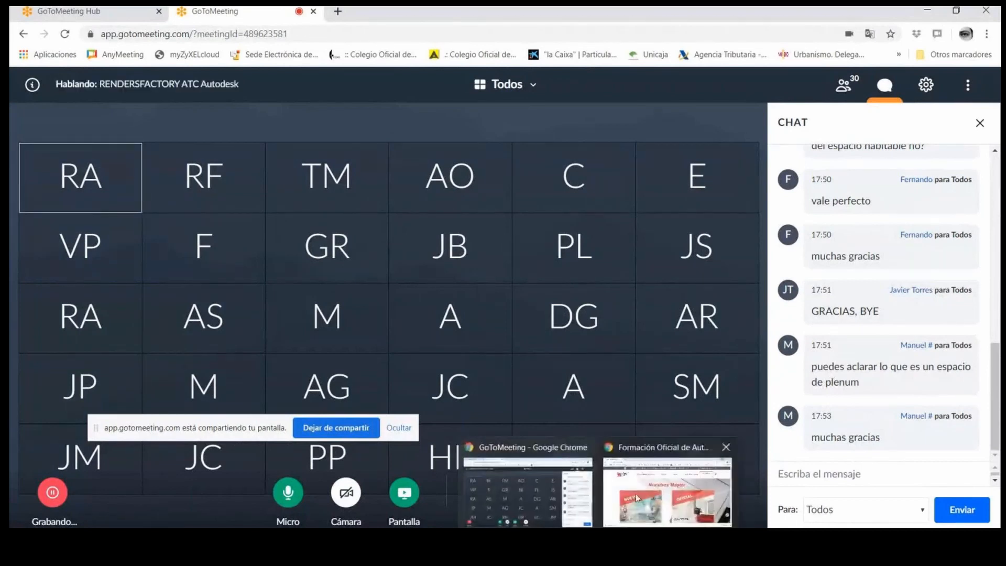
left_click(647, 482)
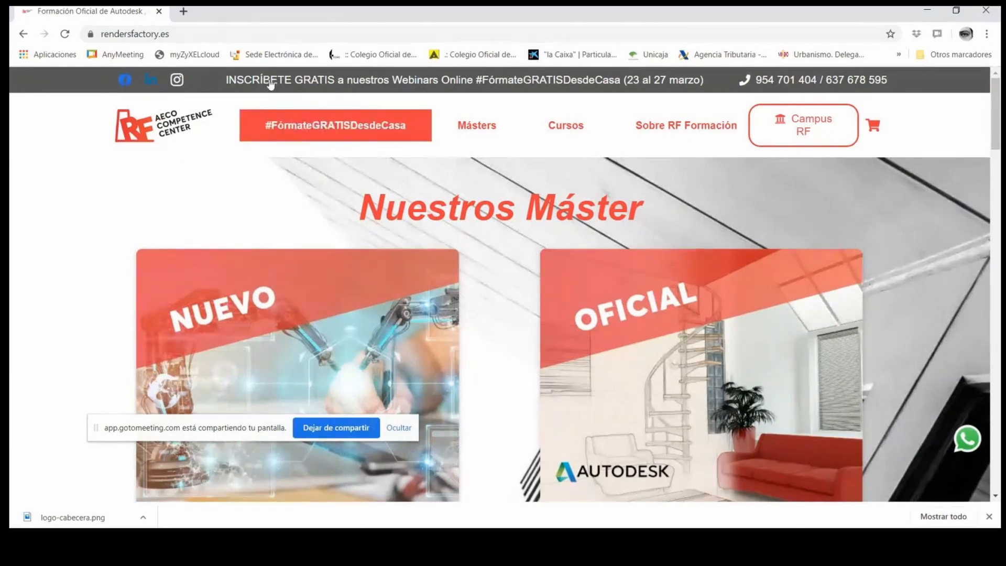
left_click(342, 132)
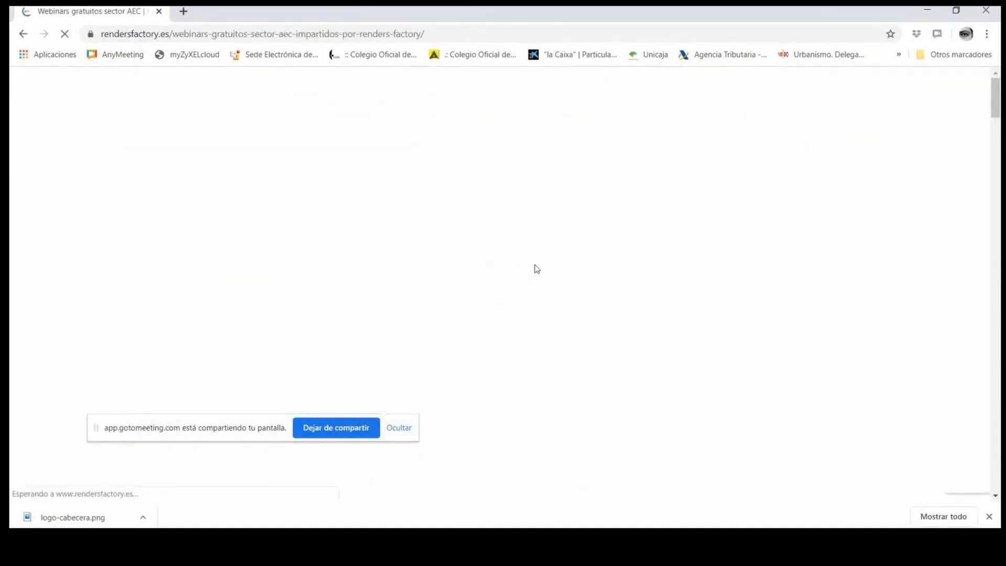
Step: Look through the schedule of free webinars from 23 March to 3 April and return to the page header
scroll(635, 266, "down", 15)
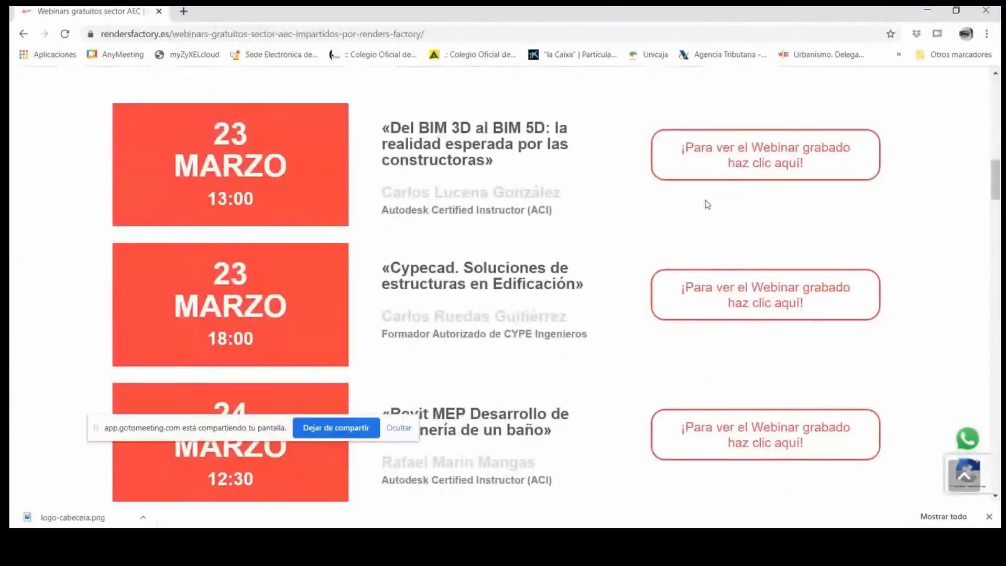
scroll(706, 204, "down", 3)
scroll(708, 204, "down", 18)
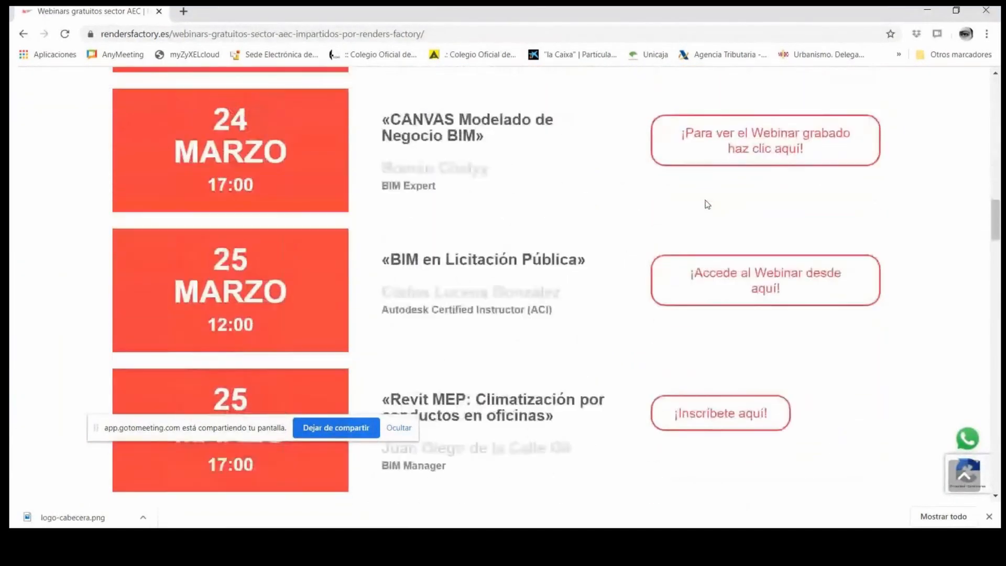
scroll(708, 204, "down", 14)
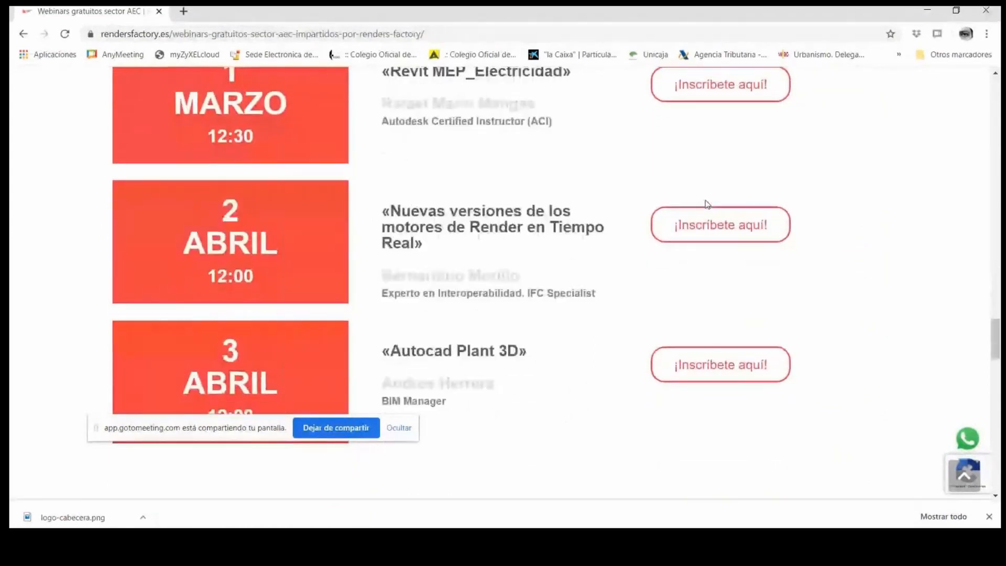
scroll(642, 263, "up", 8)
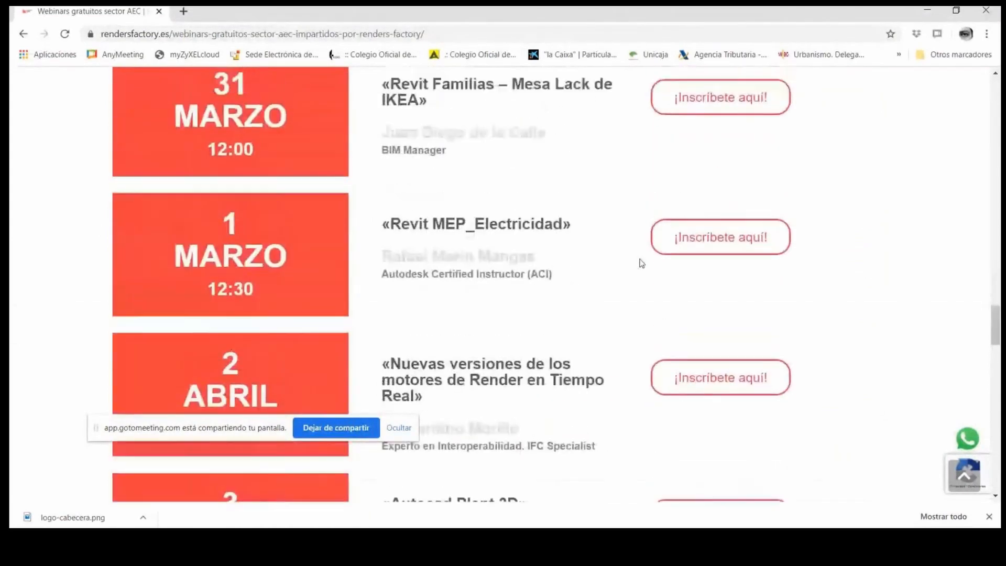
scroll(641, 263, "up", 12)
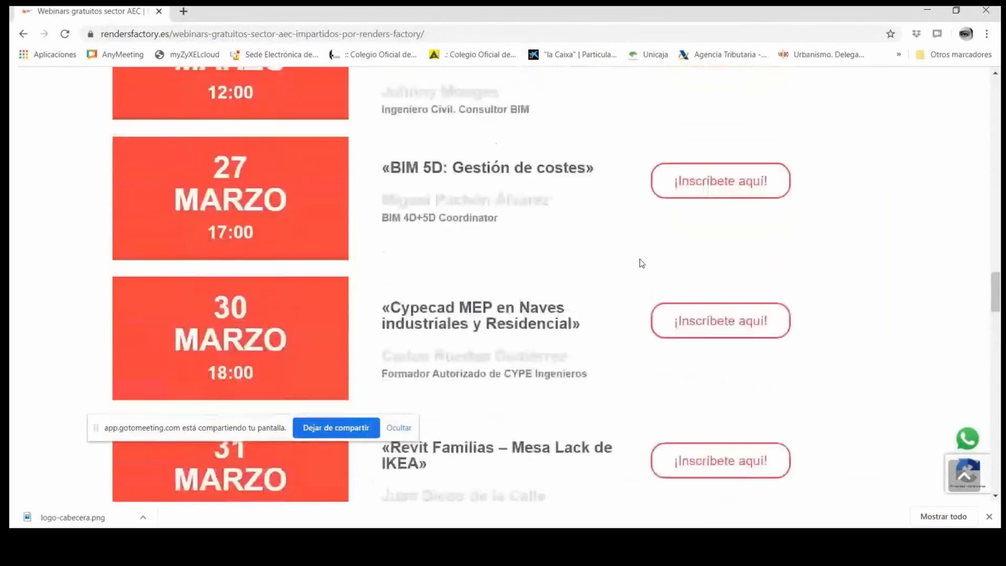
scroll(642, 263, "up", 15)
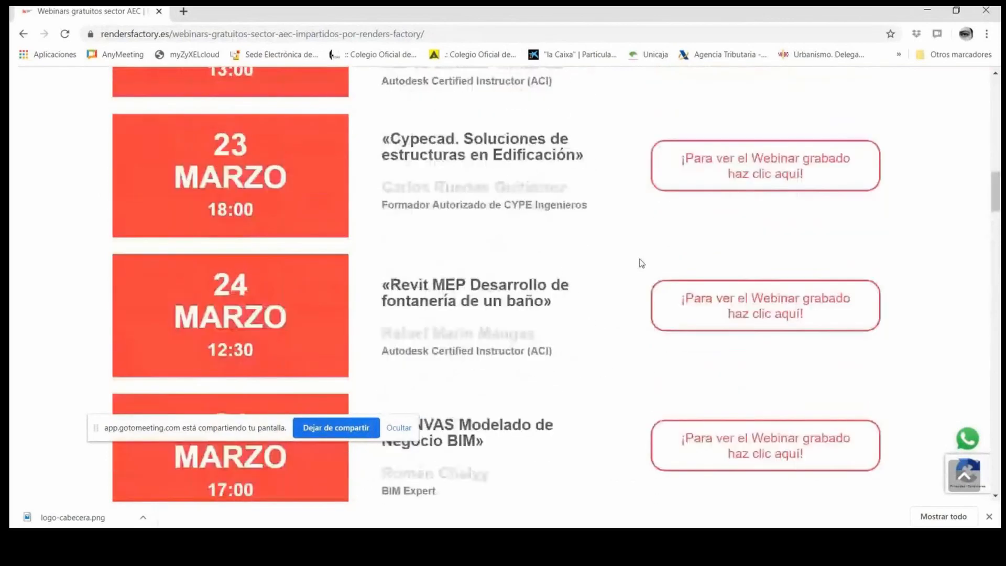
scroll(641, 262, "up", 3)
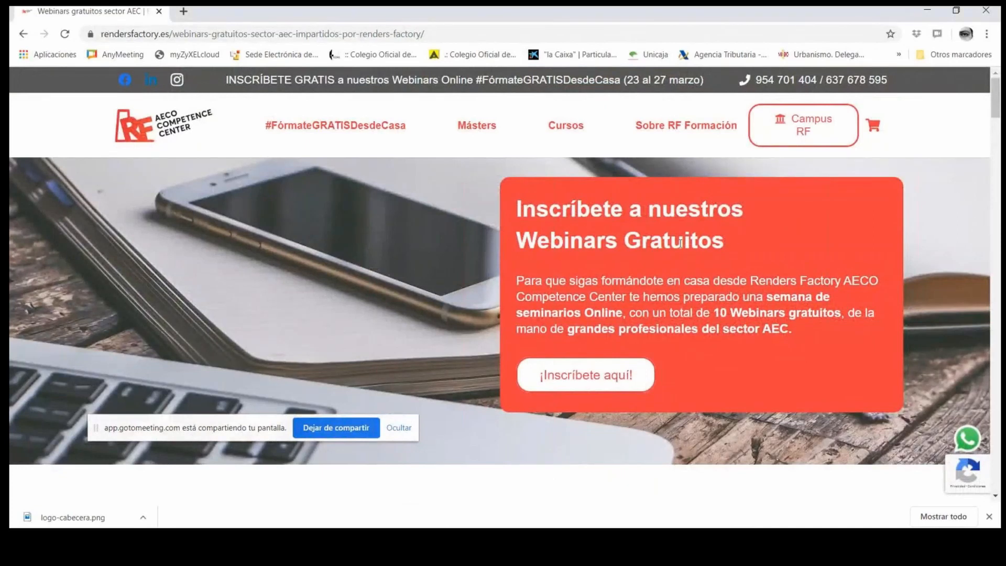
Step: Open the rendersfactory.es home page and look over its master's programmes, financing, courses and company sections
left_click(164, 120)
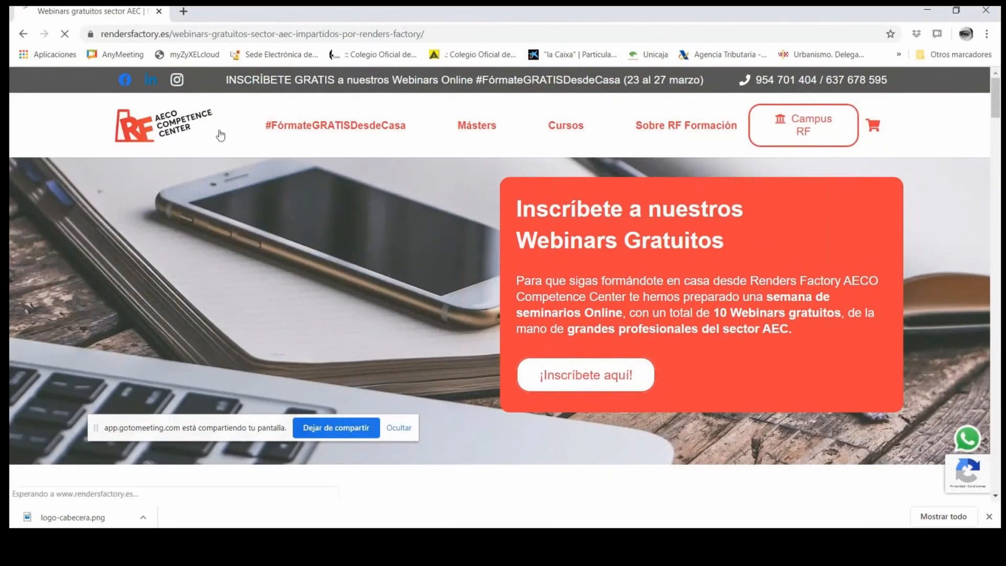
scroll(647, 234, "down", 1)
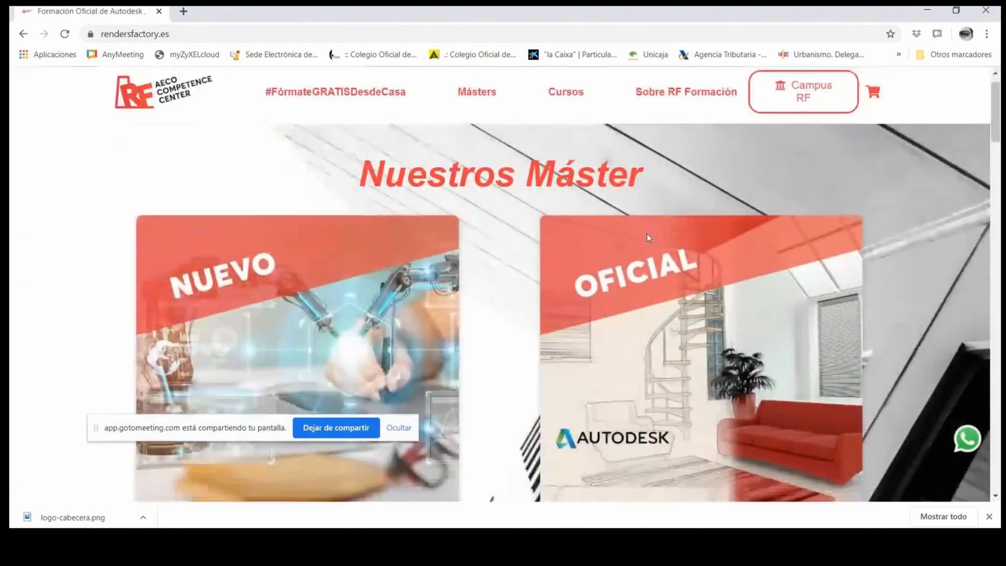
scroll(647, 233, "down", 4)
scroll(656, 230, "up", 2)
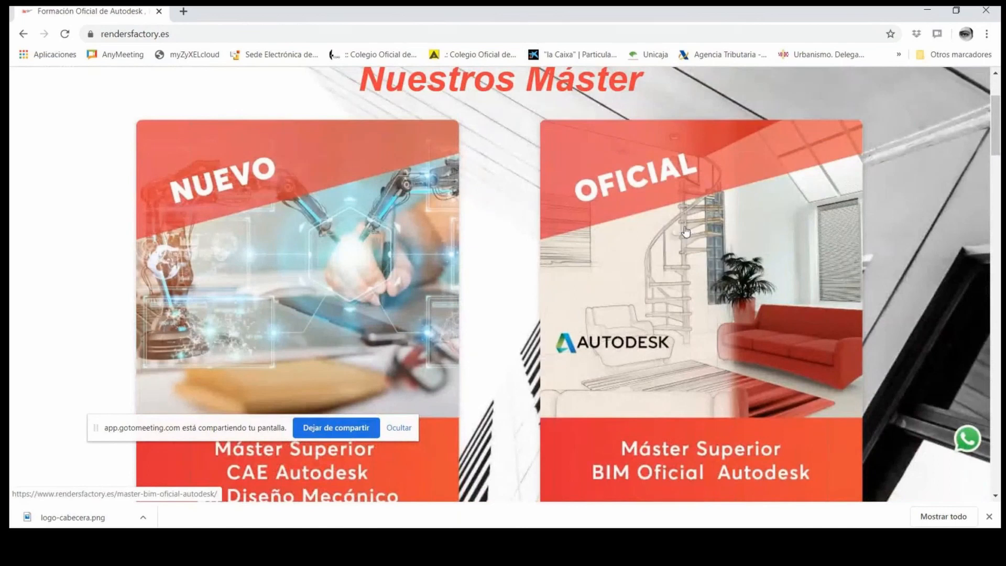
scroll(566, 249, "down", 4)
scroll(566, 249, "down", 6)
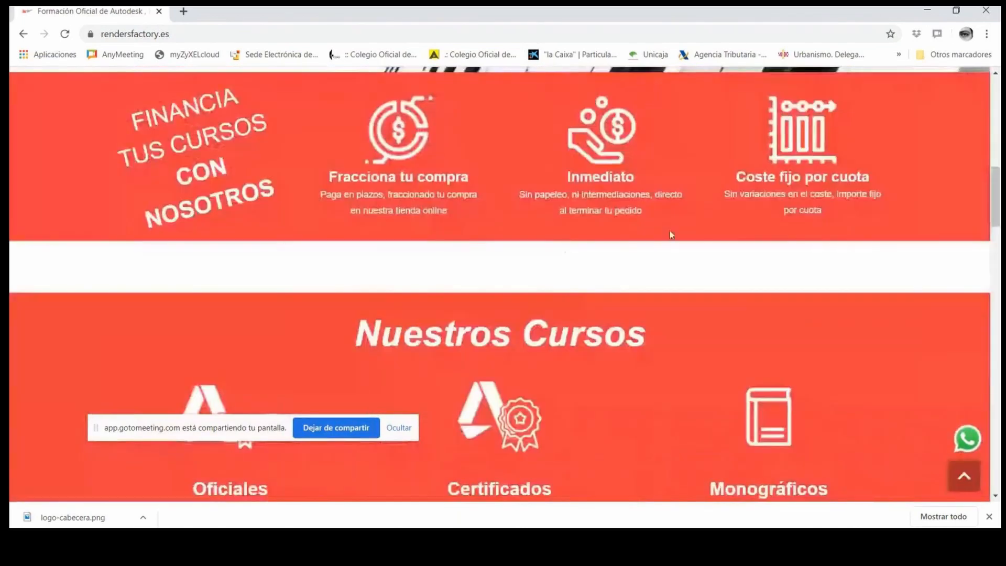
scroll(676, 261, "down", 5)
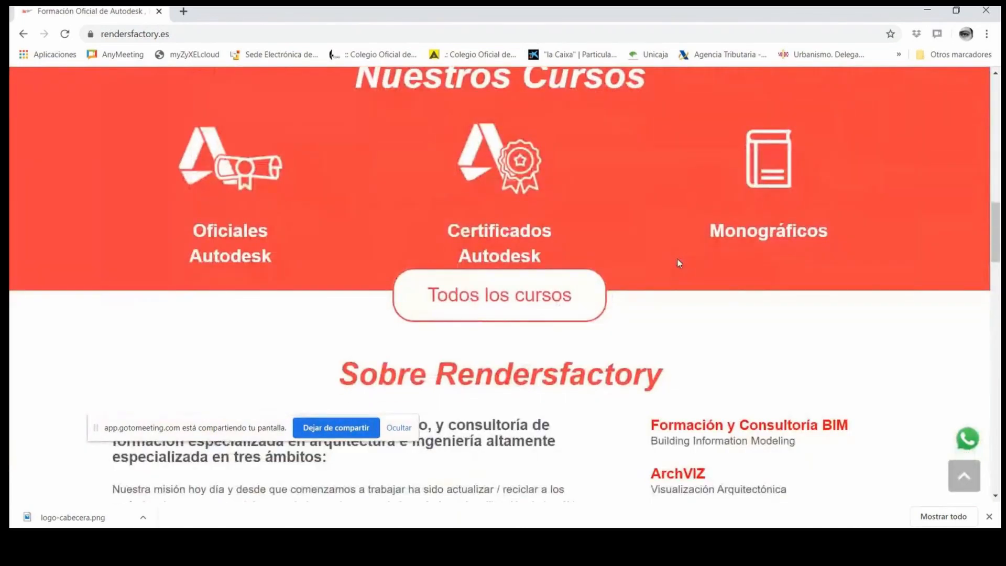
scroll(678, 262, "down", 2)
Step: Switch to the GoToMeeting window and close the meeting chat
mouse_move(598, 545)
left_click(546, 449)
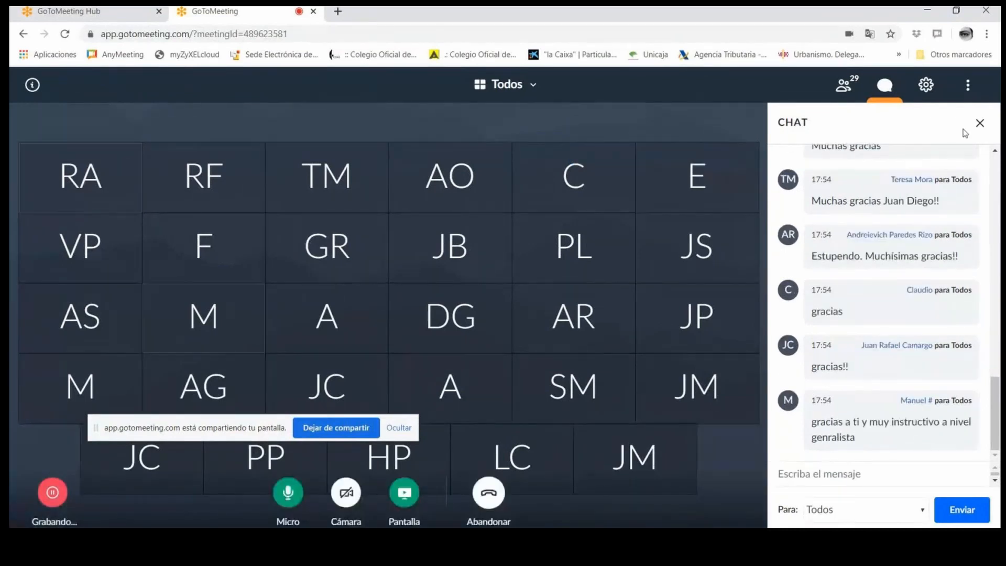
left_click(980, 123)
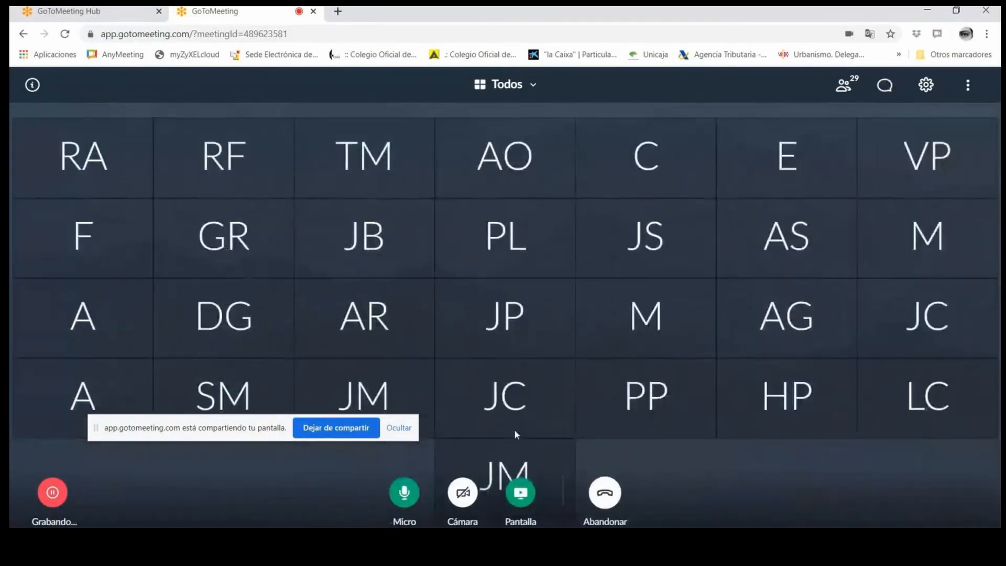